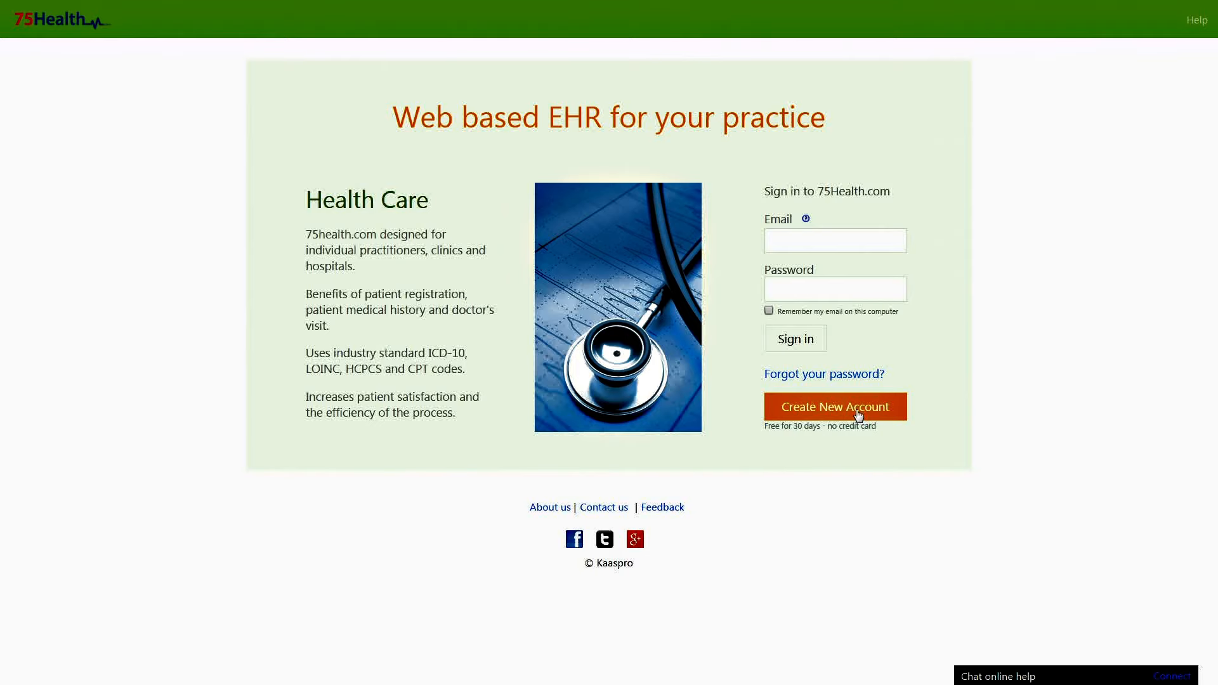
Sign in to the practice account with its e-mail and password.
click(867, 239)
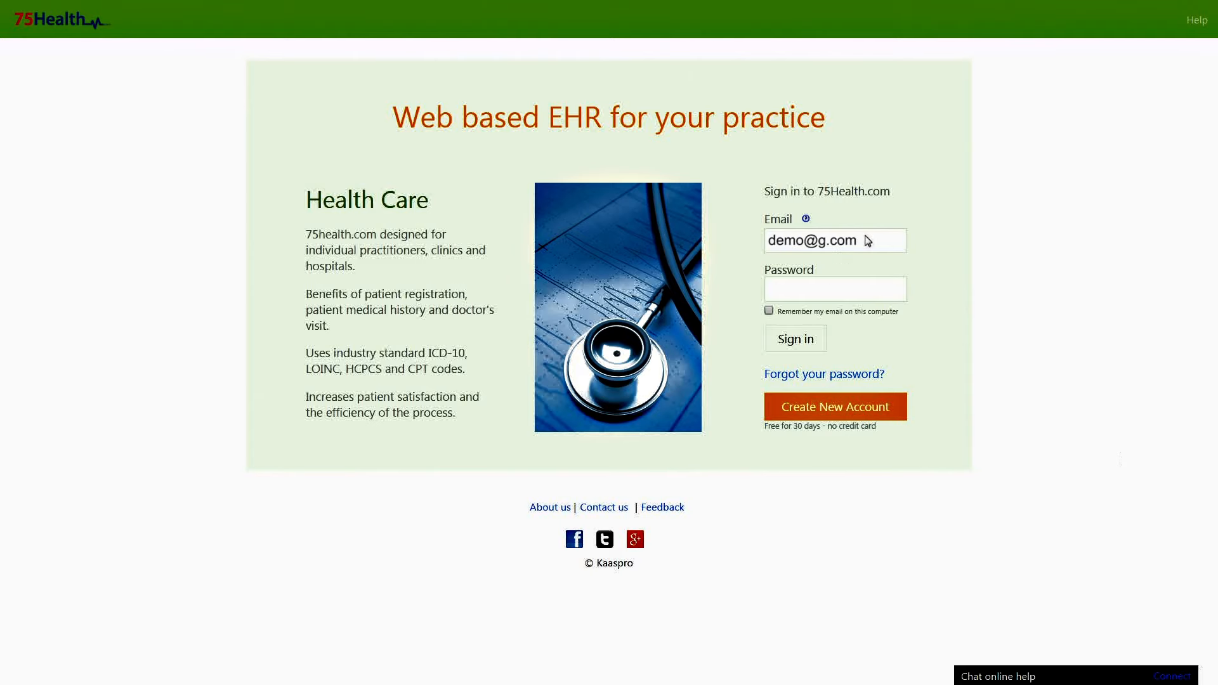
click(828, 289)
click(801, 337)
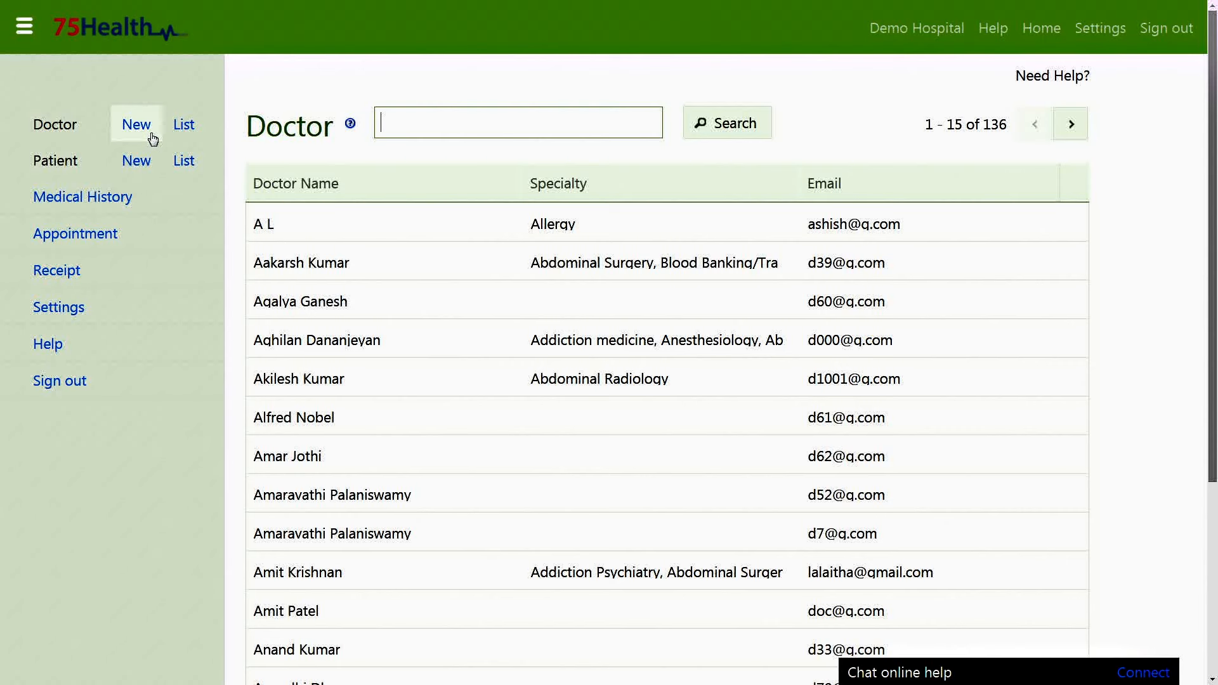
Show the full doctor list, search it for a doctor's surname, and browse the suggestions.
click(183, 127)
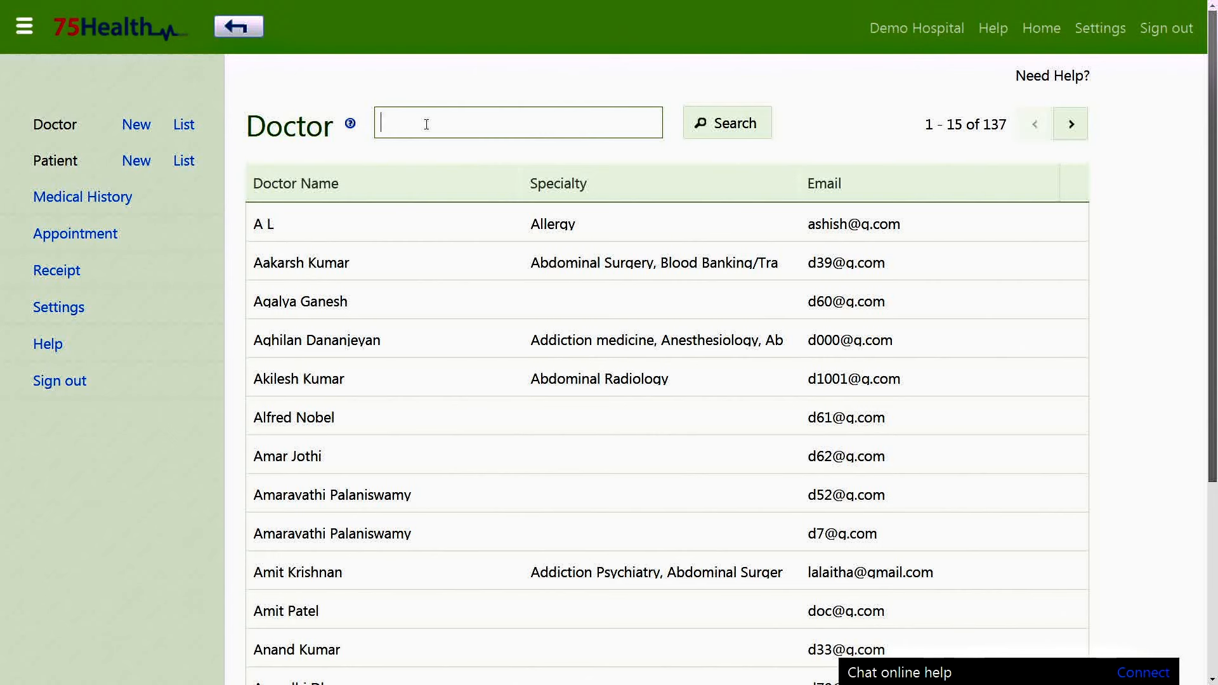
text(kumar)
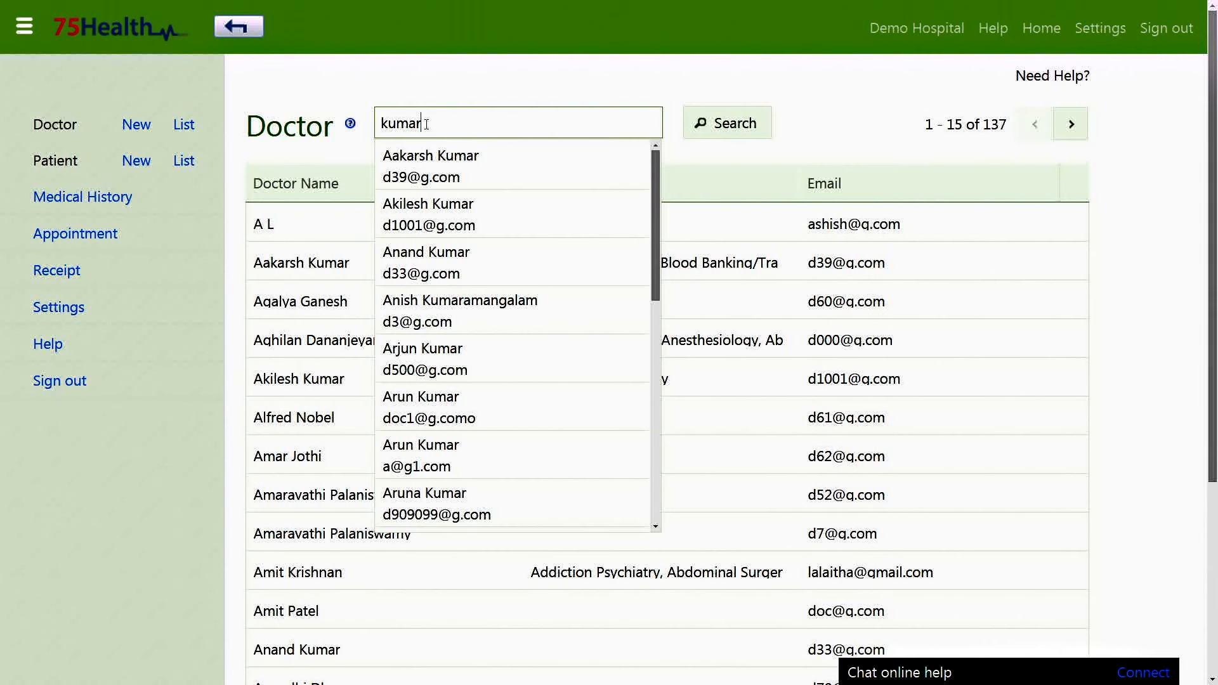
scroll(657, 266, down, 3)
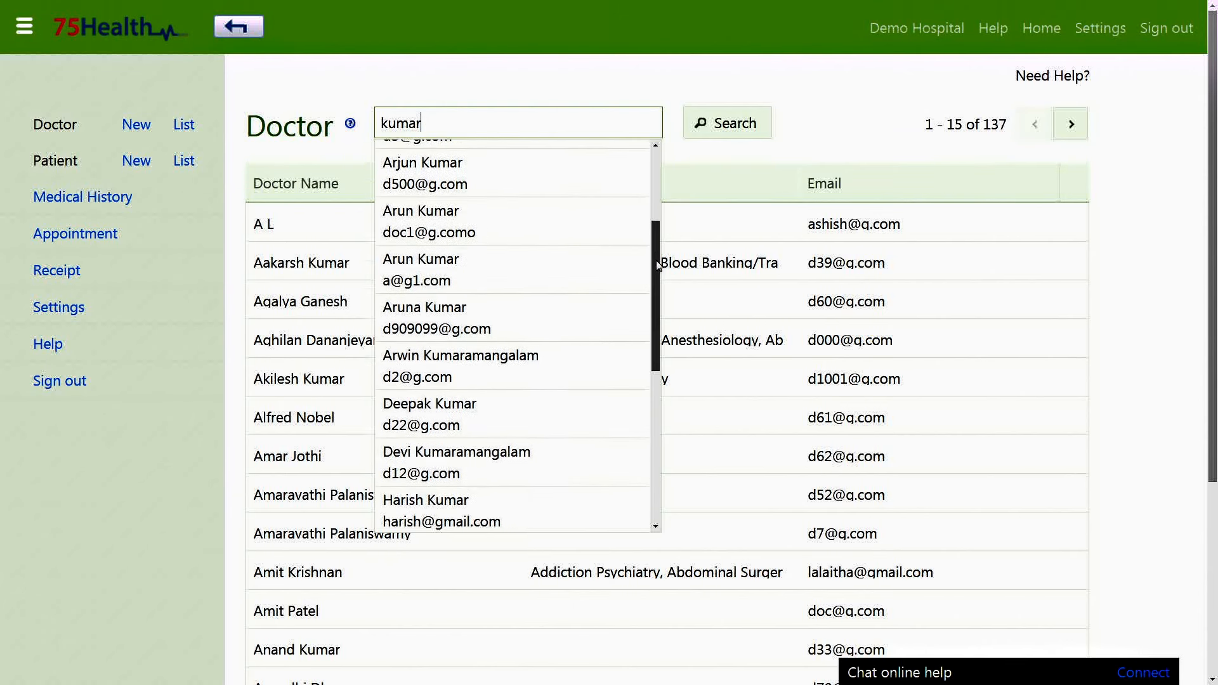
scroll(657, 265, down, 5)
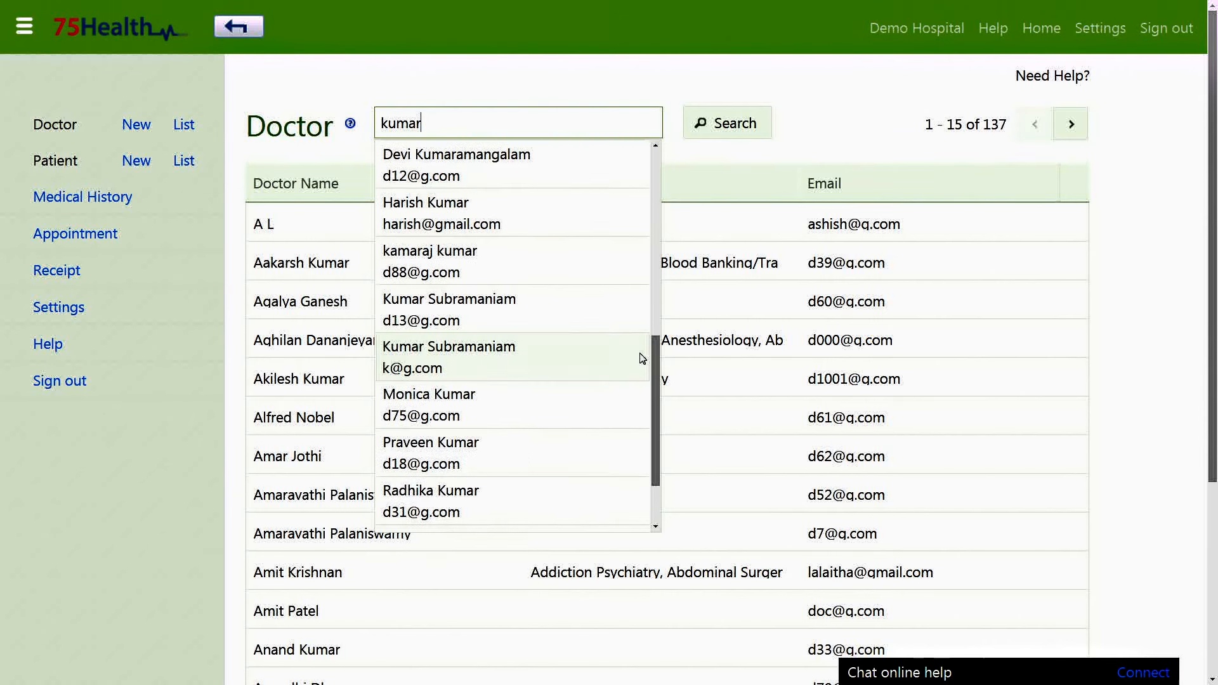
Open the matching doctor's account and switch the record into edit mode.
click(479, 271)
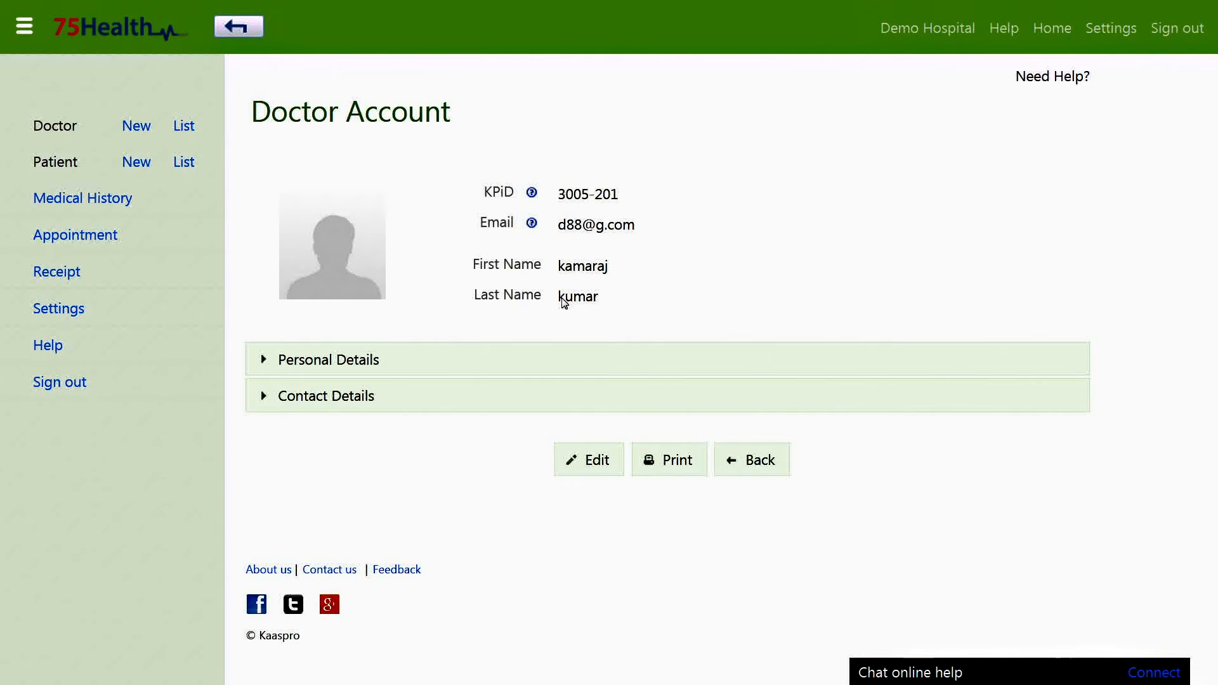
click(533, 365)
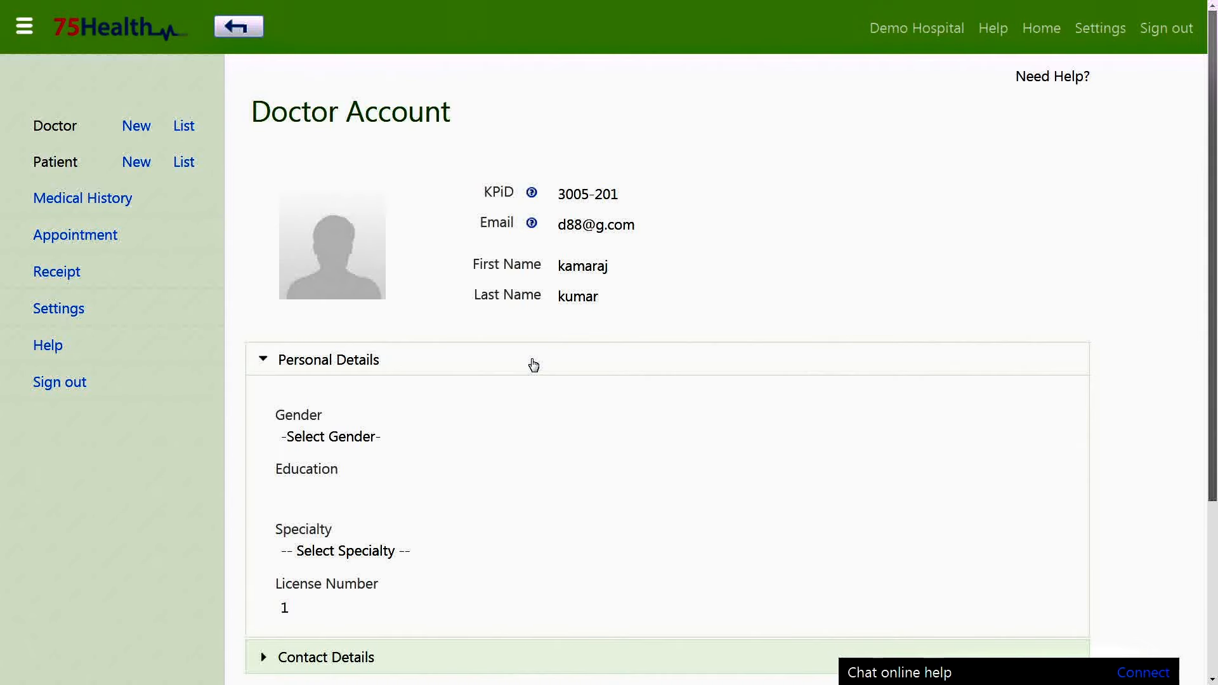
scroll(533, 364, down, 4)
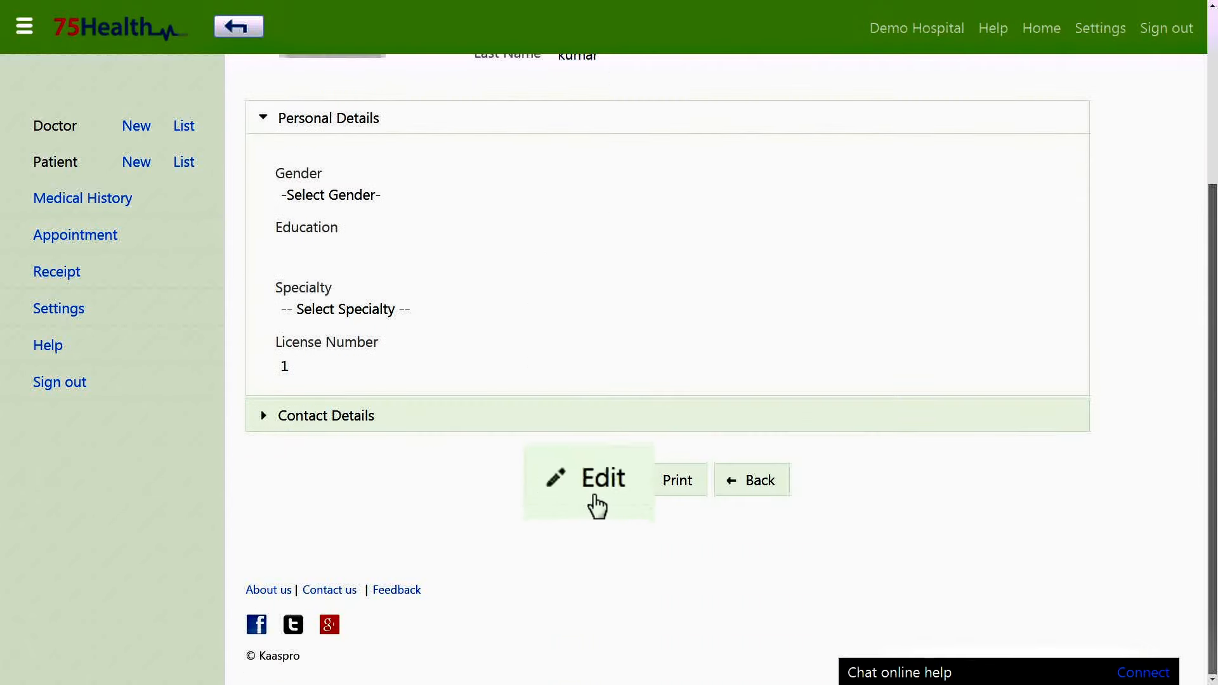
click(587, 487)
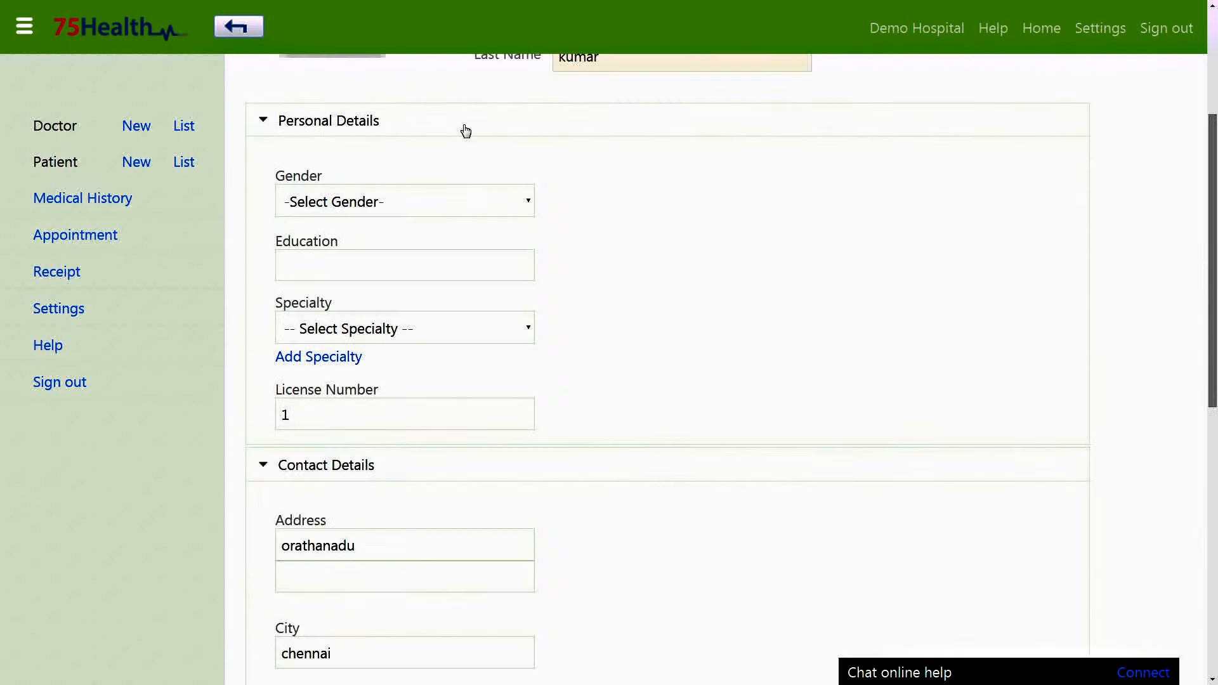
Set gender Male, education MD, specialties Anesthesiology and Allergy, and license number 23.
click(422, 329)
click(427, 373)
click(447, 393)
text(M)
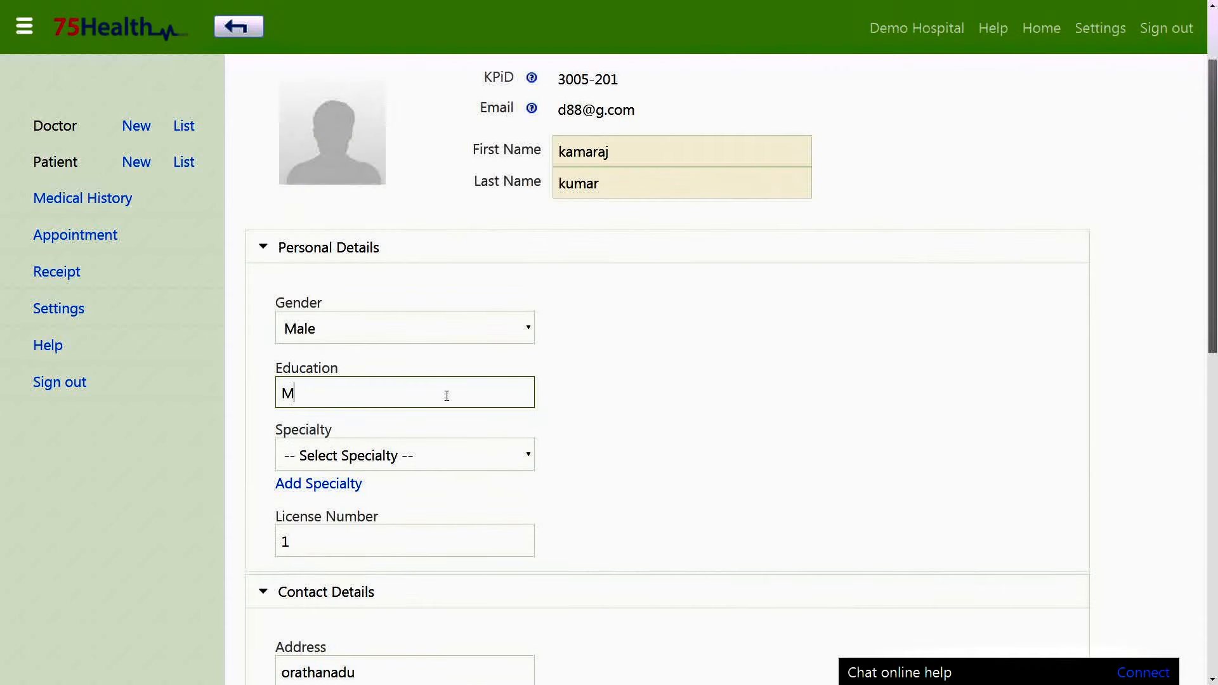
text(D)
click(446, 456)
click(407, 389)
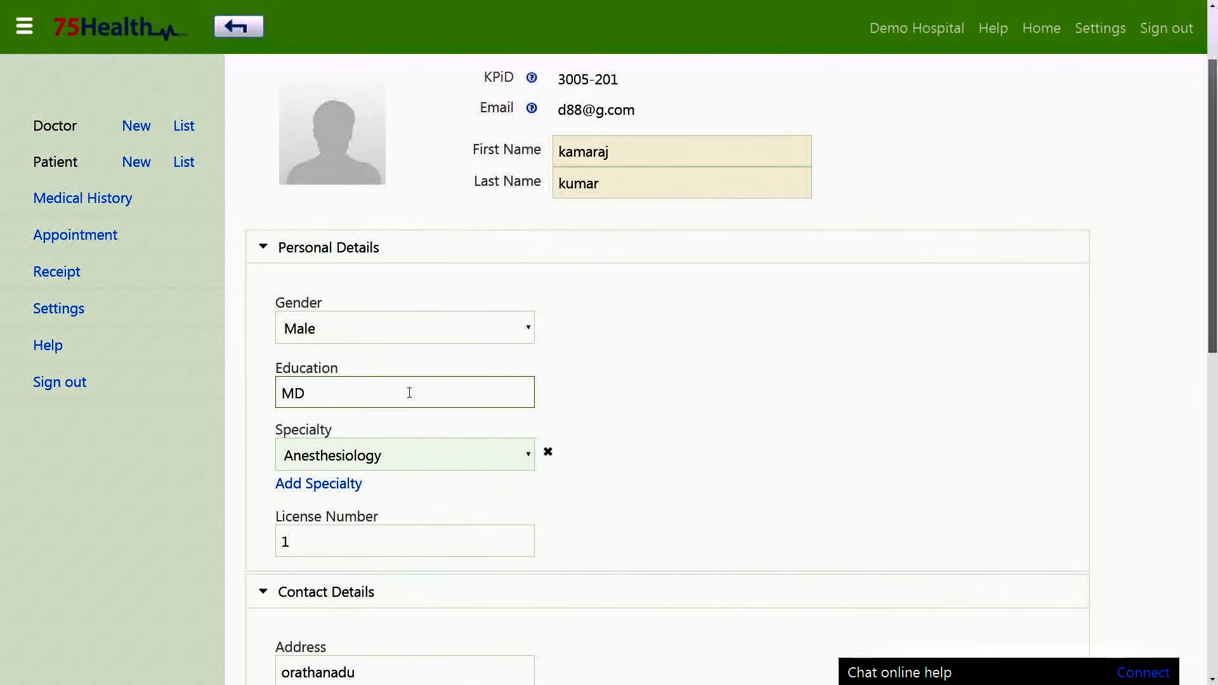
click(370, 488)
click(353, 345)
scroll(669, 465, down, 3)
click(391, 366)
text(23)
click(710, 378)
Fill in the second address line and set country India and state TAMILNADU.
scroll(710, 378, down, 4)
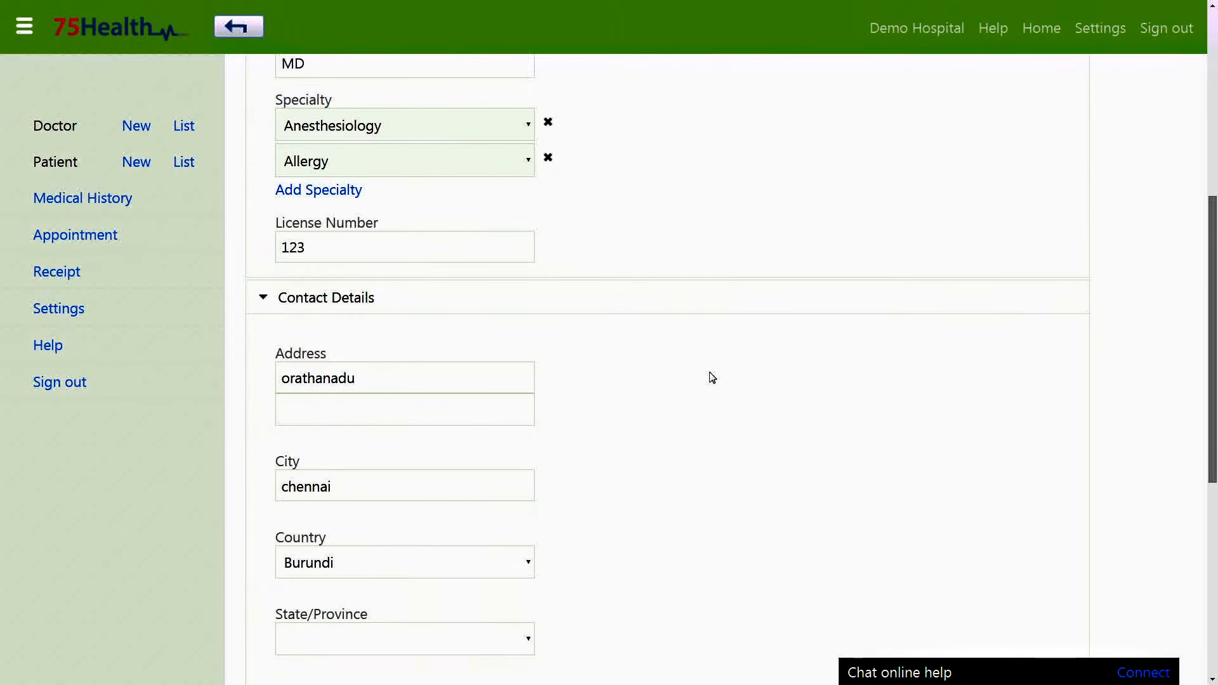
click(437, 276)
text(T Nagar)
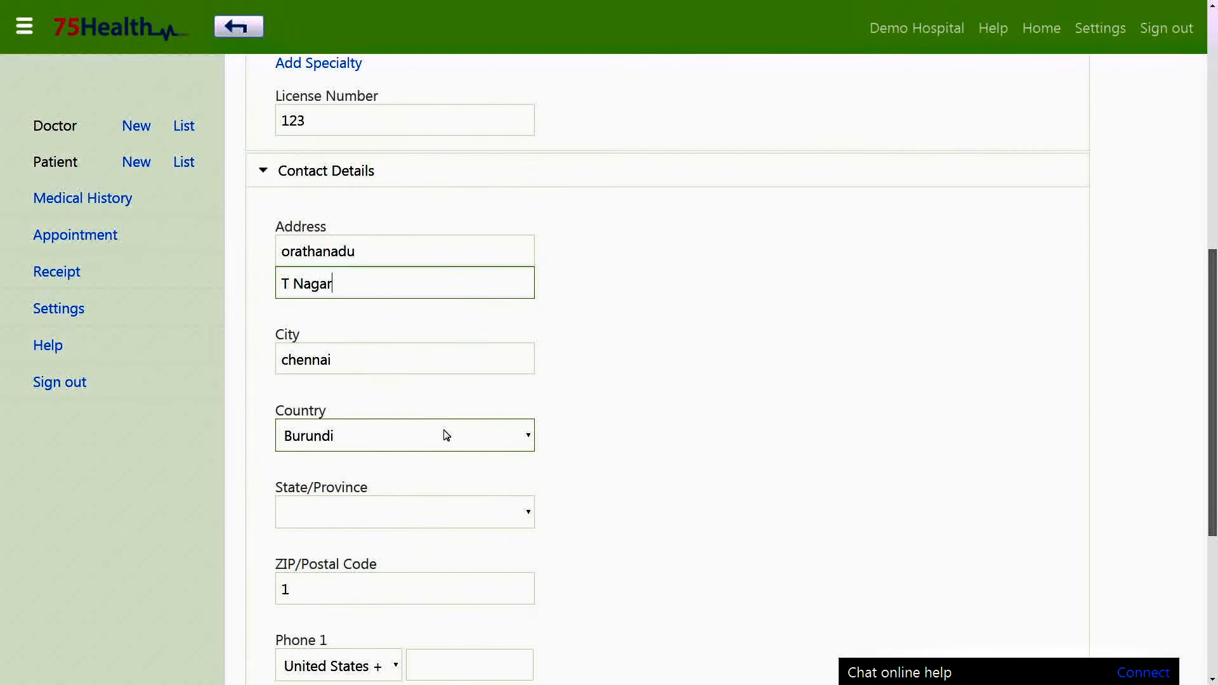
click(446, 435)
text(in)
key(Return)
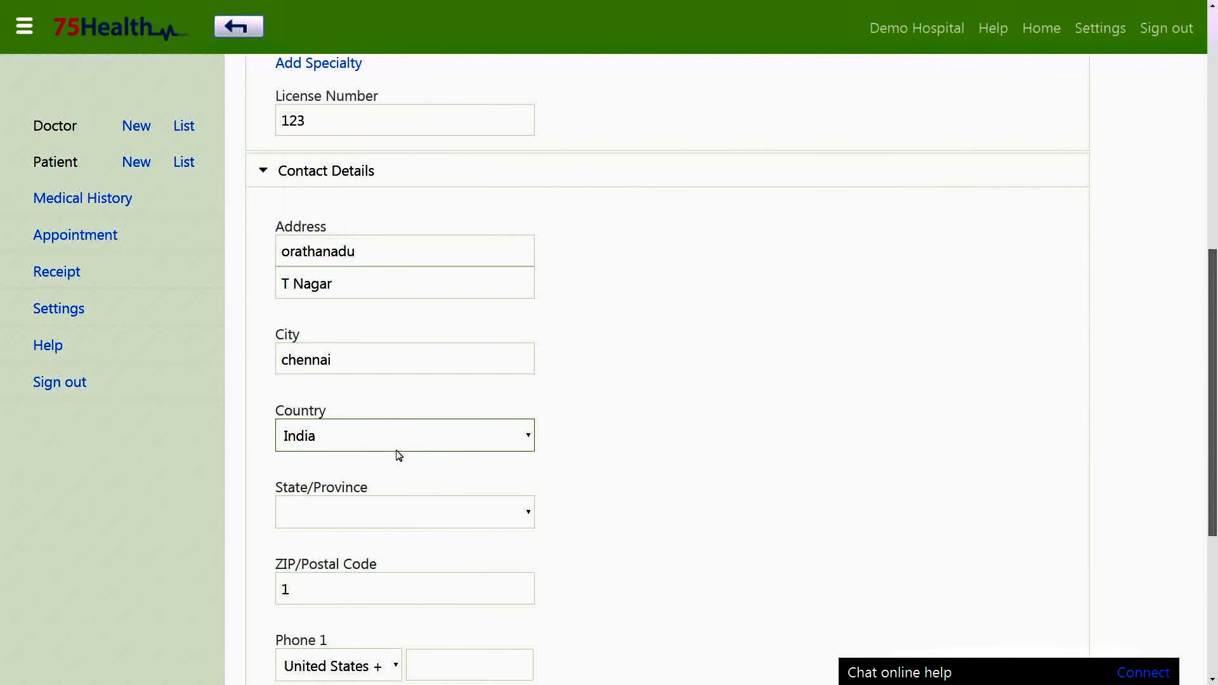
click(404, 512)
text(ta)
key(Return)
Replace the postal code, enter the first phone number, and save the doctor's details.
click(494, 581)
key(BackSpace)
scroll(399, 446, down, 4)
text(698252)
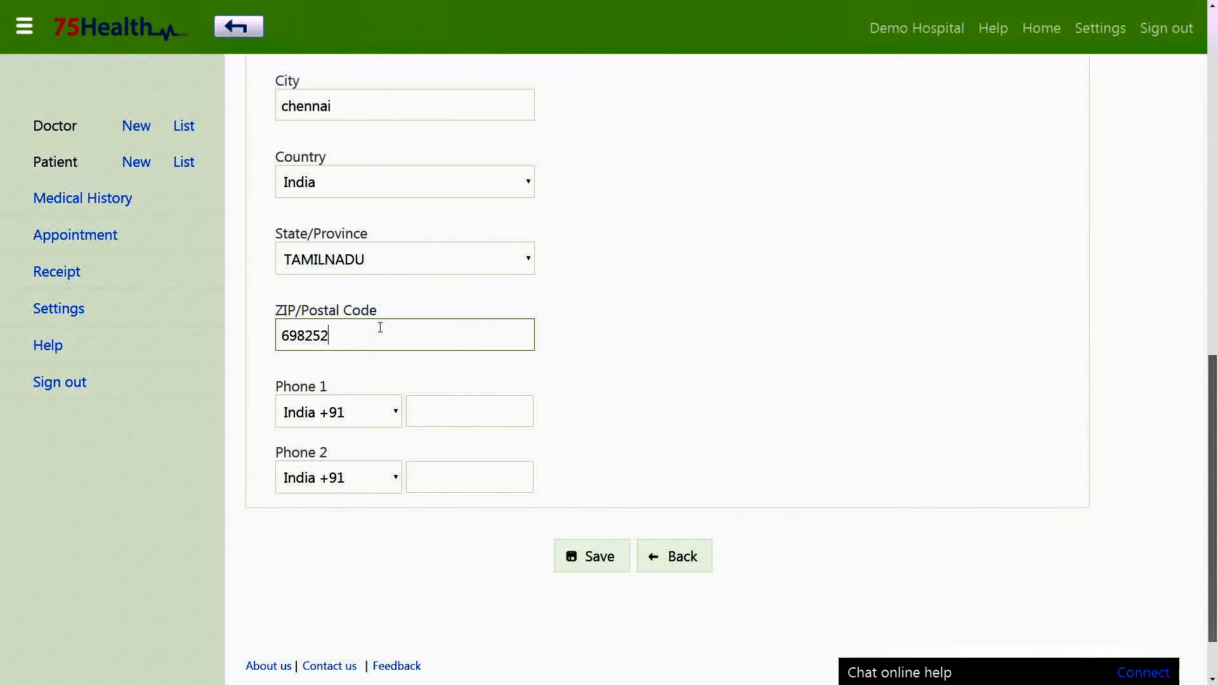
key(Tab)
text(12345)
scroll(611, 381, down, 1)
click(584, 483)
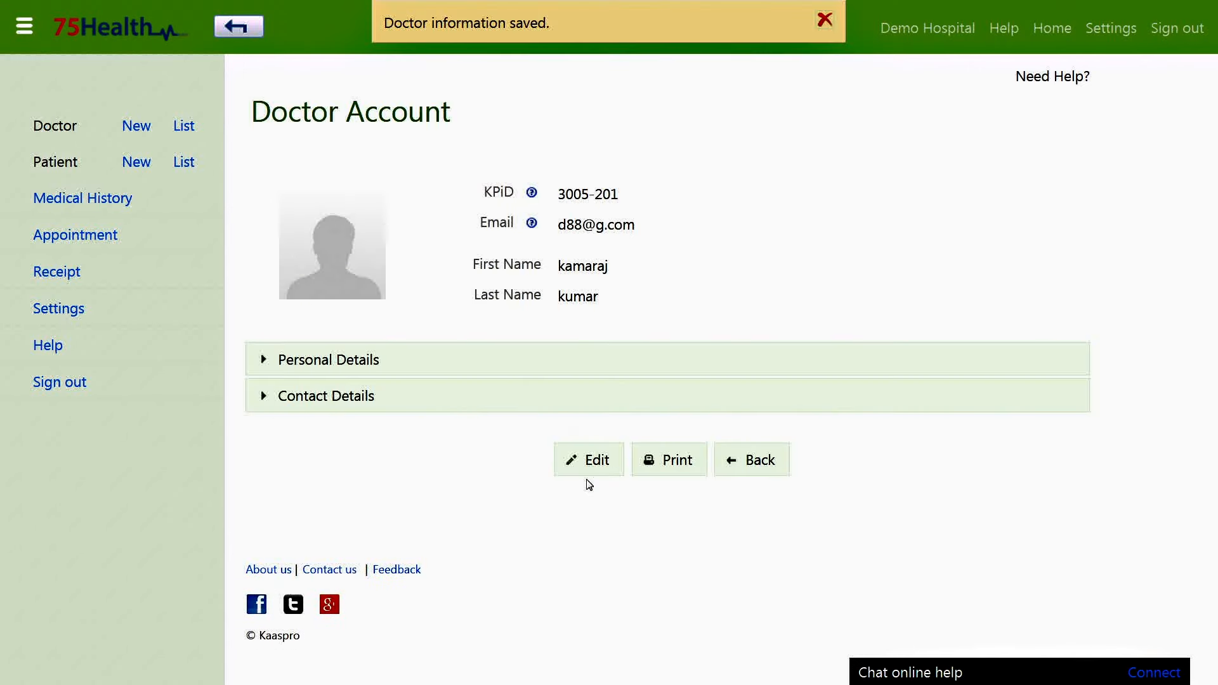
Create a new doctor account with its e-mail, first name and last name, and save it.
click(144, 139)
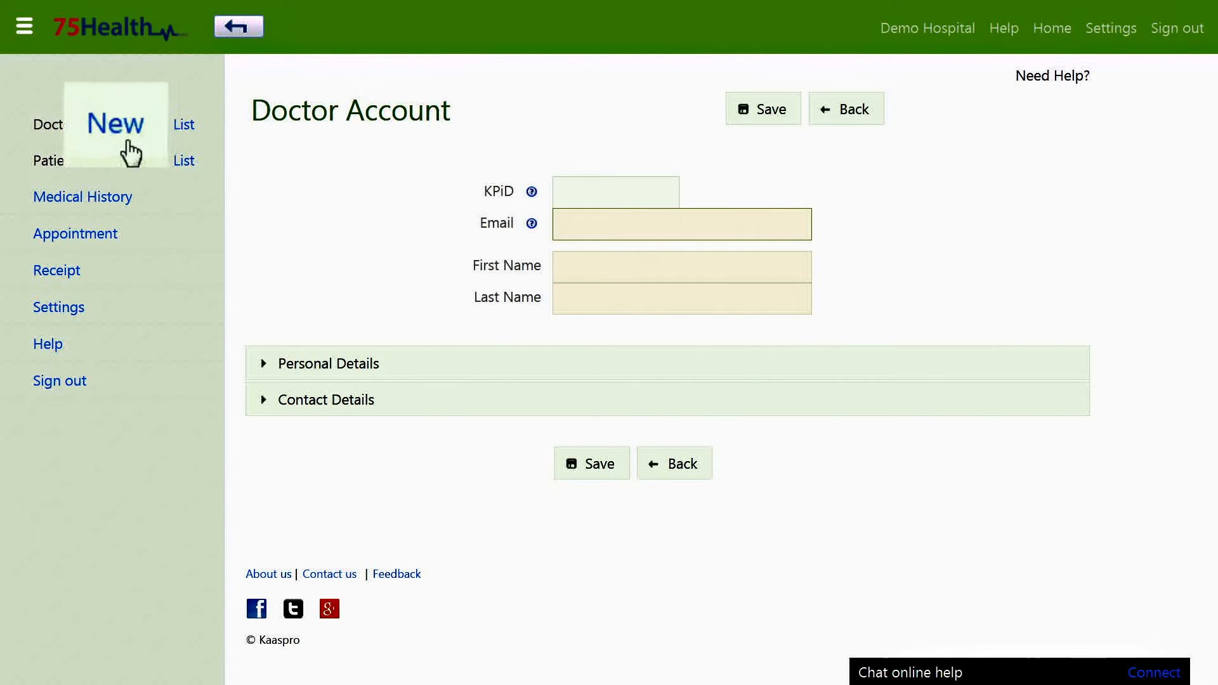
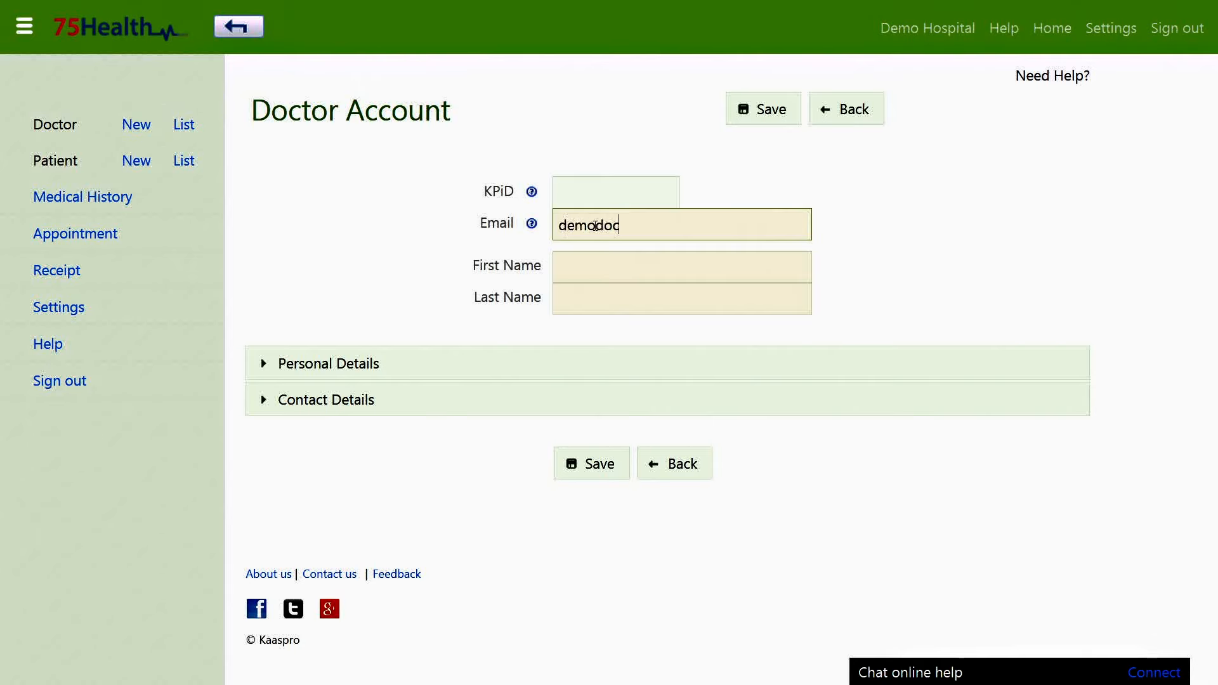
key(Tab)
text(Demo)
key(Tab)
text(Doctor 1)
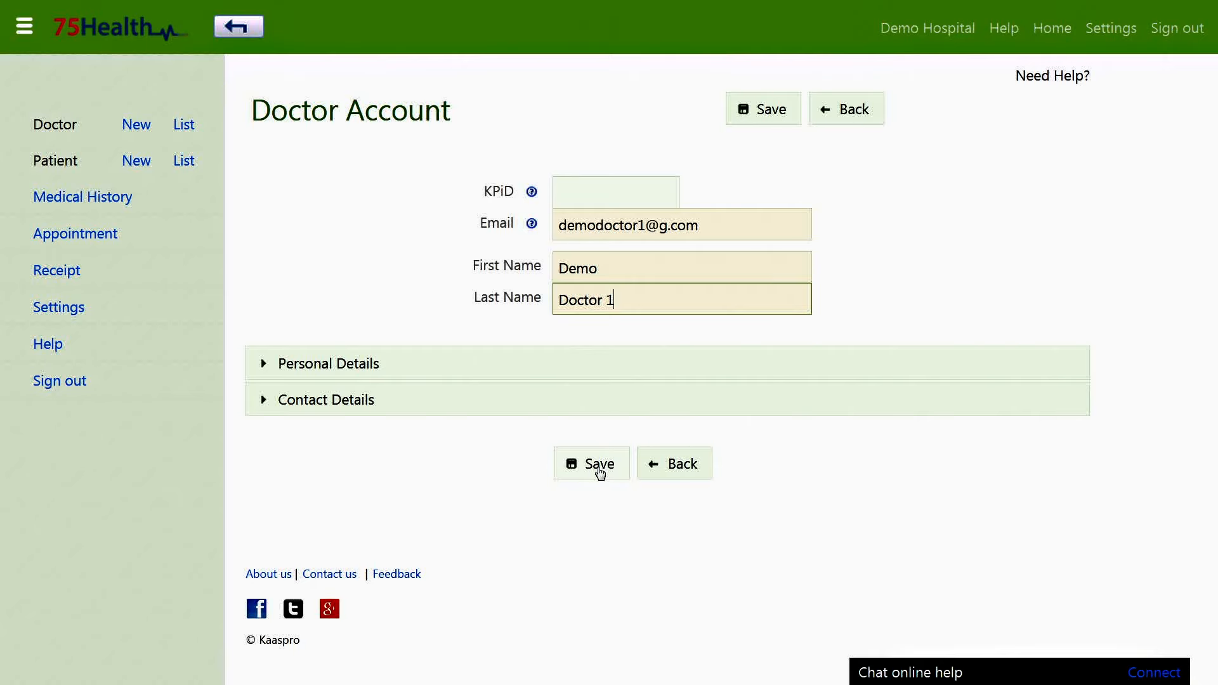
click(600, 473)
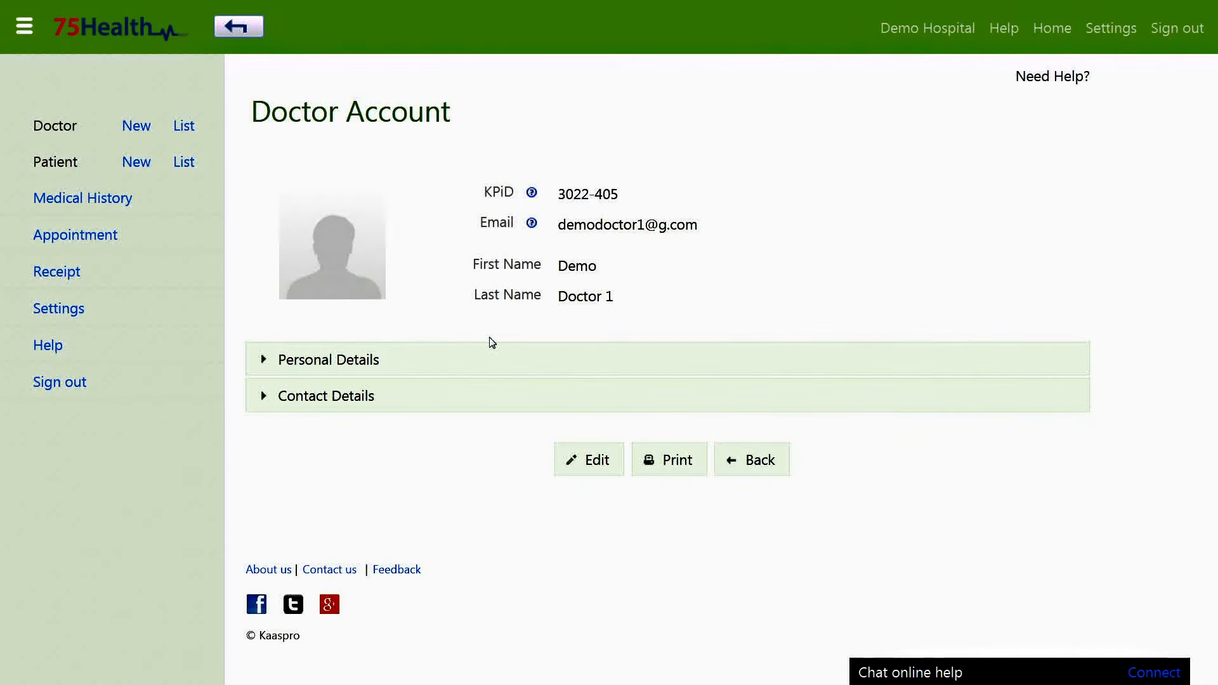
Put the new doctor's record into edit mode with gender Female and education MBBS.
click(567, 366)
scroll(569, 364, down, 4)
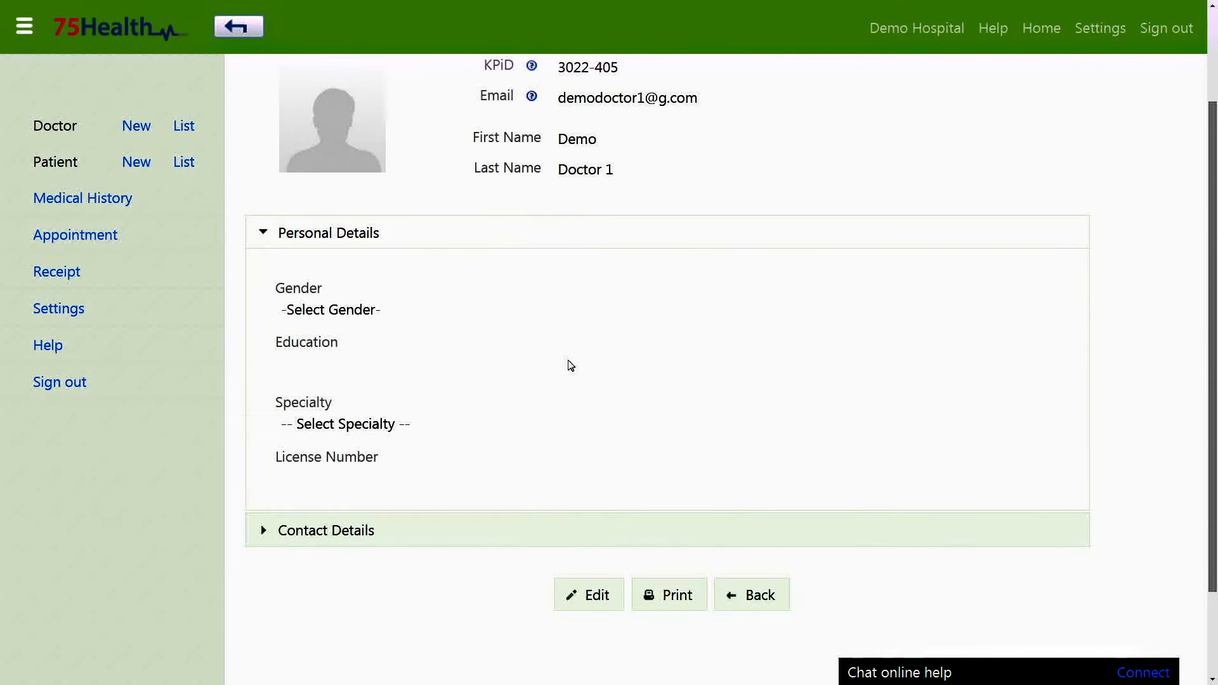
click(587, 482)
click(405, 442)
click(494, 497)
click(499, 506)
text(MBBS)
Set the specialties to Allergy and Diabetes, removing a briefly added third specialty.
scroll(645, 531, down, 3)
click(406, 416)
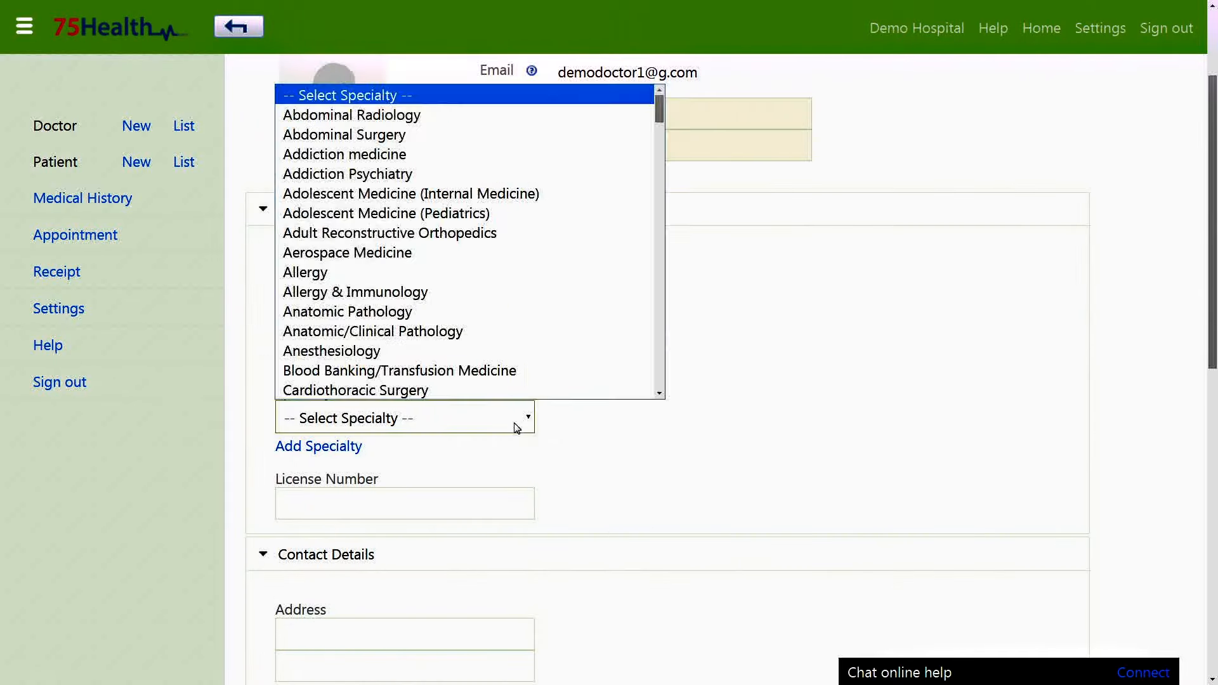
click(304, 272)
click(348, 451)
drag(658, 146, 658, 208)
click(380, 320)
click(339, 483)
click(429, 490)
click(425, 419)
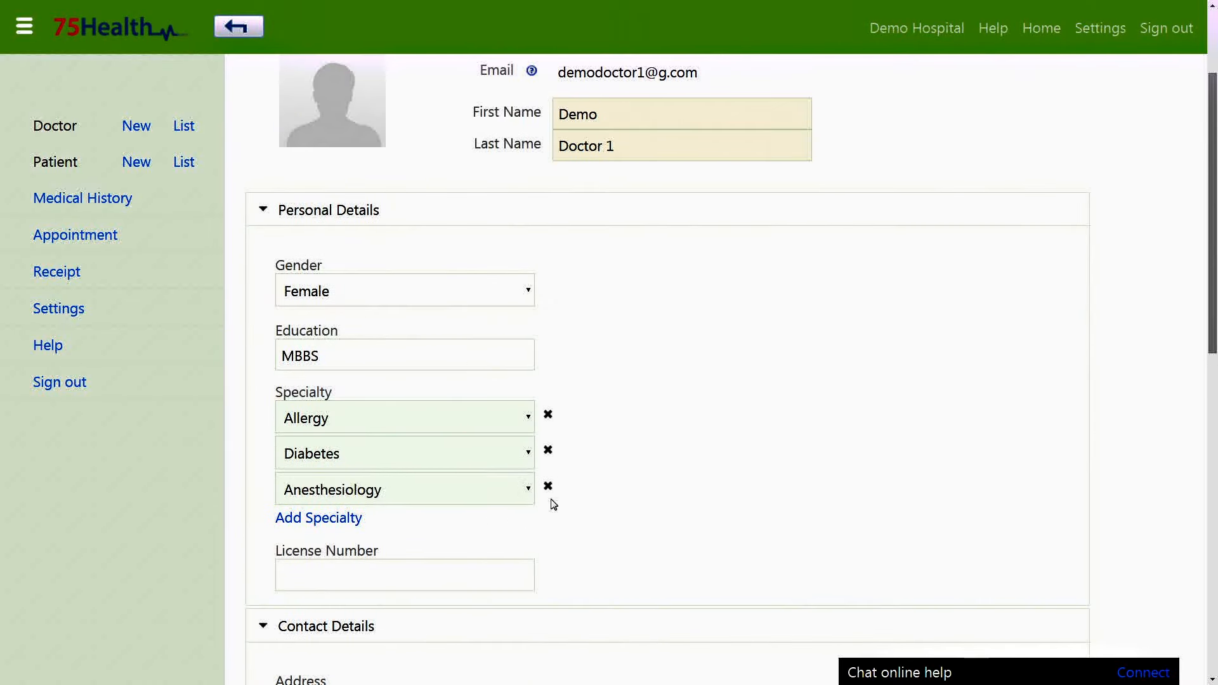
click(549, 487)
scroll(582, 538, down, 3)
Enter license number 725, both address lines, and city Chennai.
click(463, 317)
text(725)
click(570, 313)
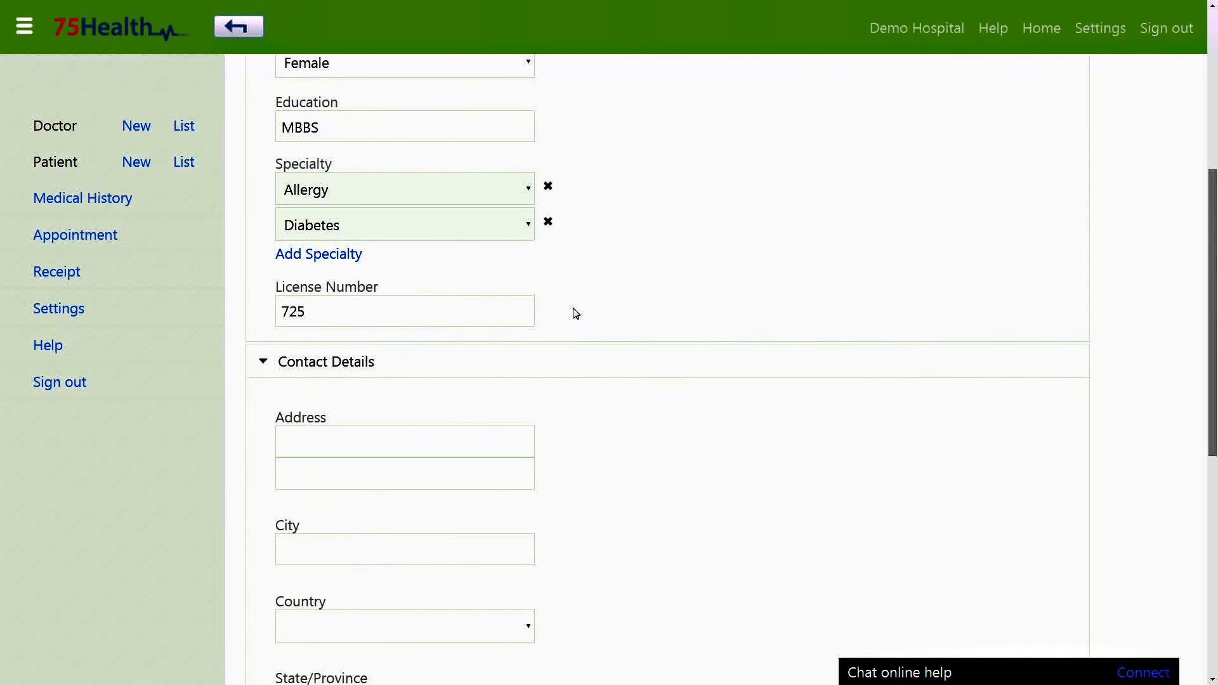
scroll(526, 308, down, 2)
click(486, 302)
click(534, 350)
text(KK Nagar)
click(488, 414)
text(Chennai)
click(581, 471)
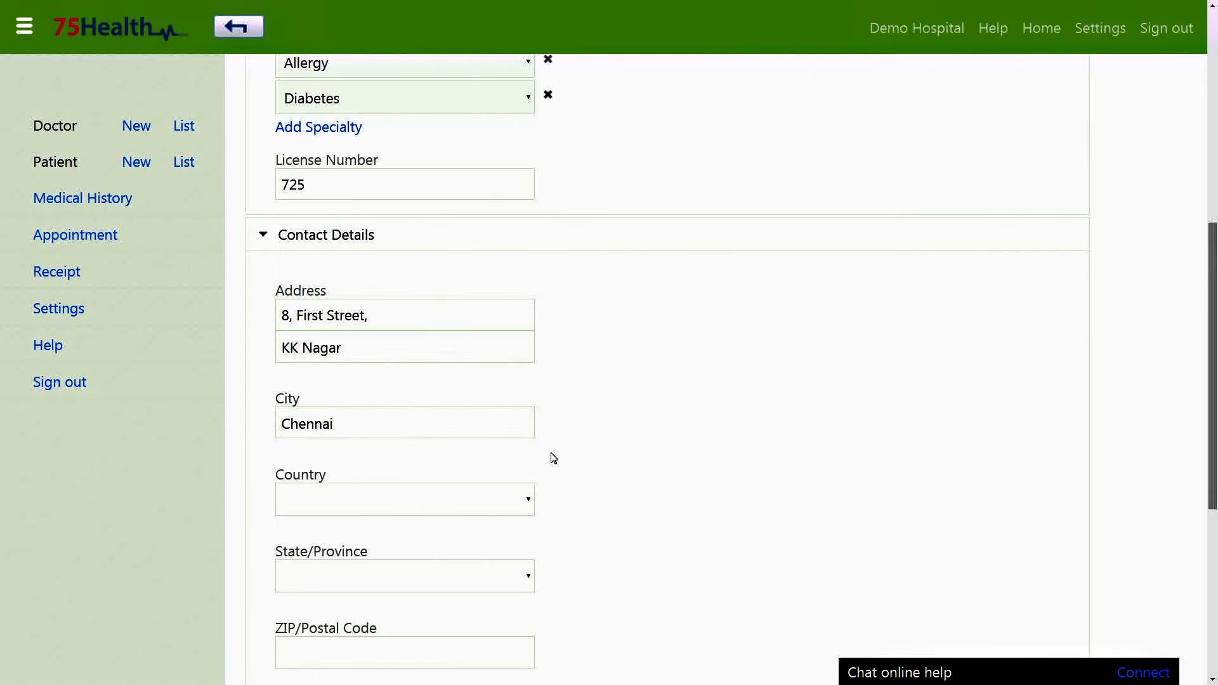
Set country India and state TAMILNADU, enter the postal code and Phone 1, and save.
scroll(550, 457, down, 3)
click(496, 319)
key(i)
key(n)
click(402, 391)
click(406, 474)
text(600078)
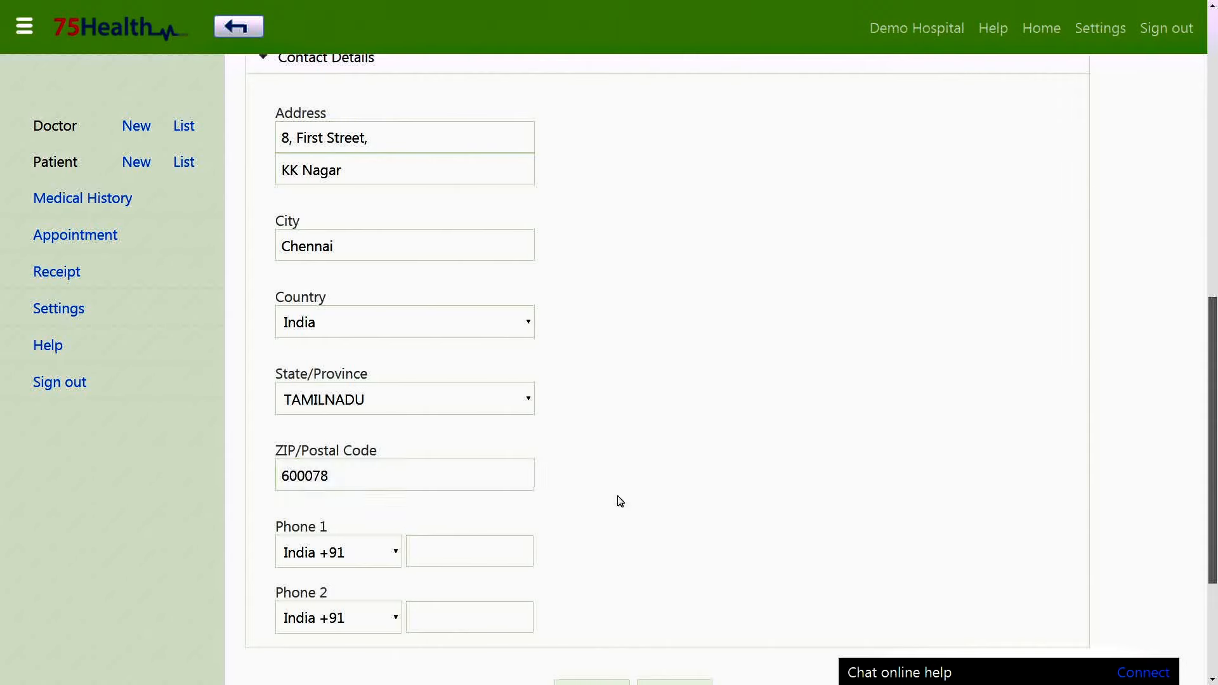
scroll(619, 501, down, 2)
click(472, 424)
text(123456)
scroll(622, 444, down, 2)
click(596, 487)
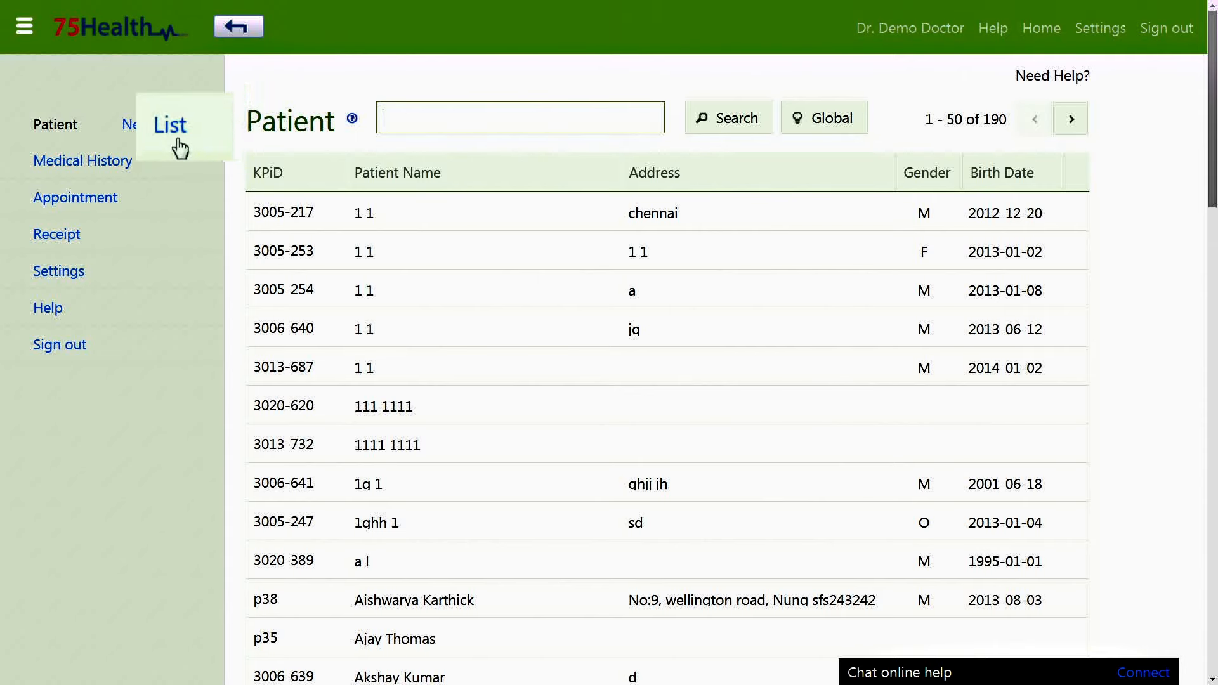
Search the patient list by the patient's ID and open the matching account page.
click(407, 118)
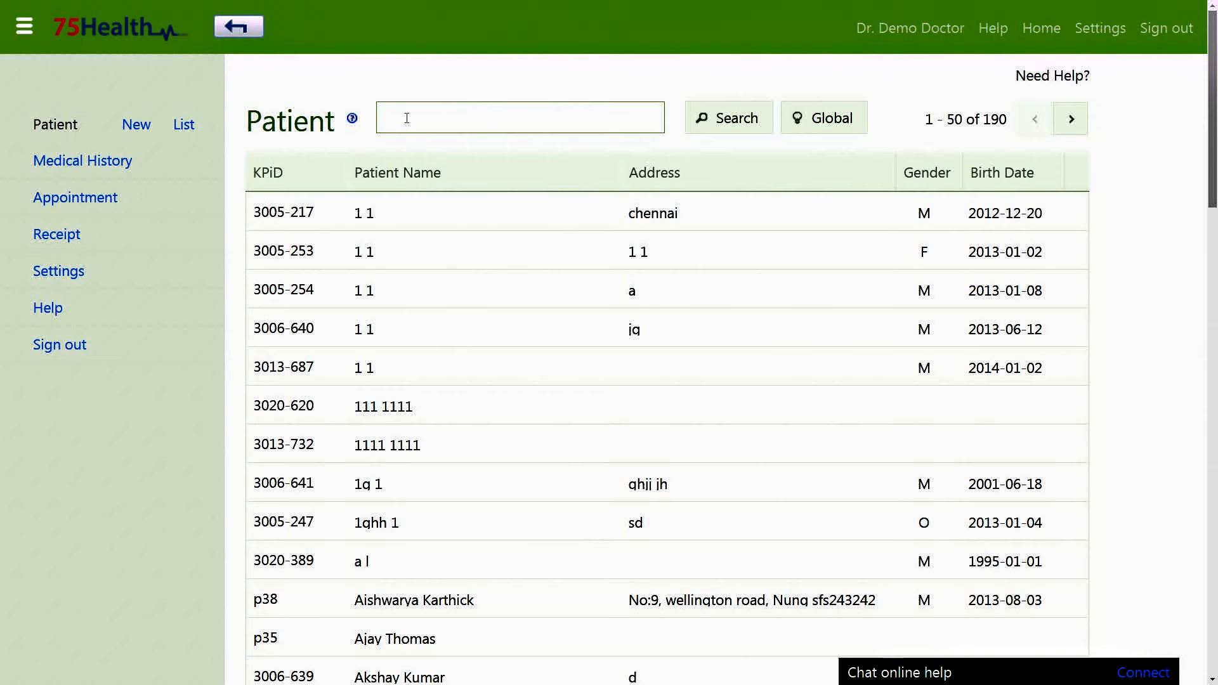
text(3006)
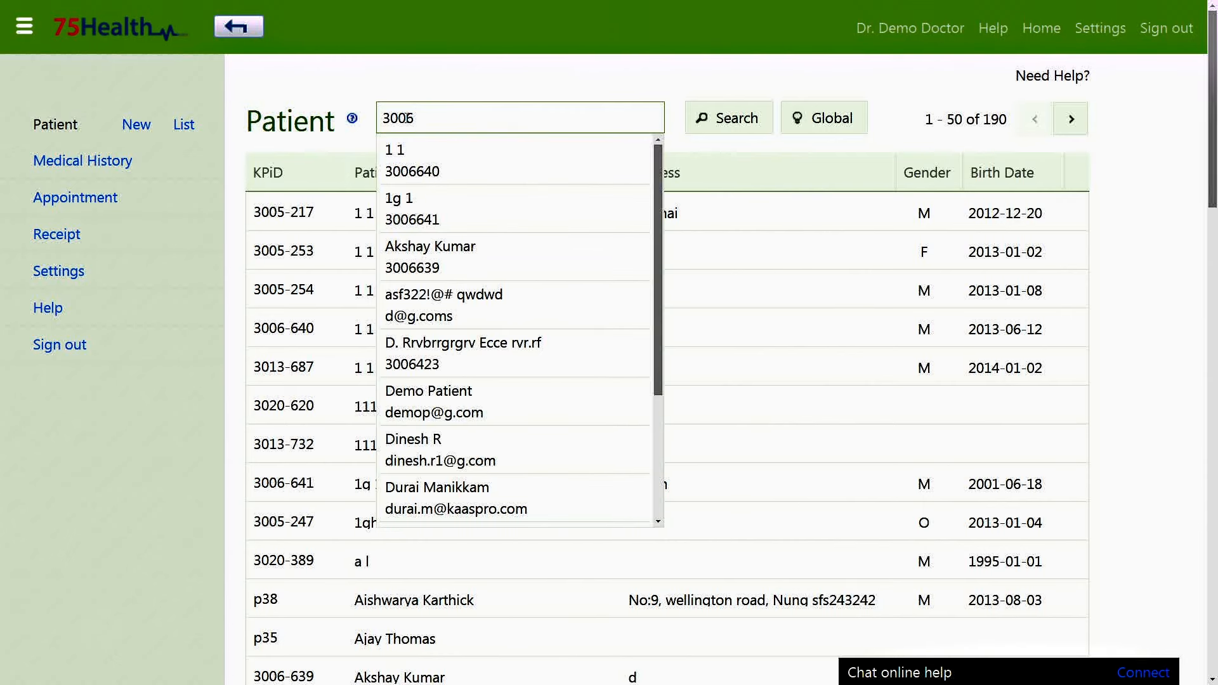
scroll(454, 502, down, 2)
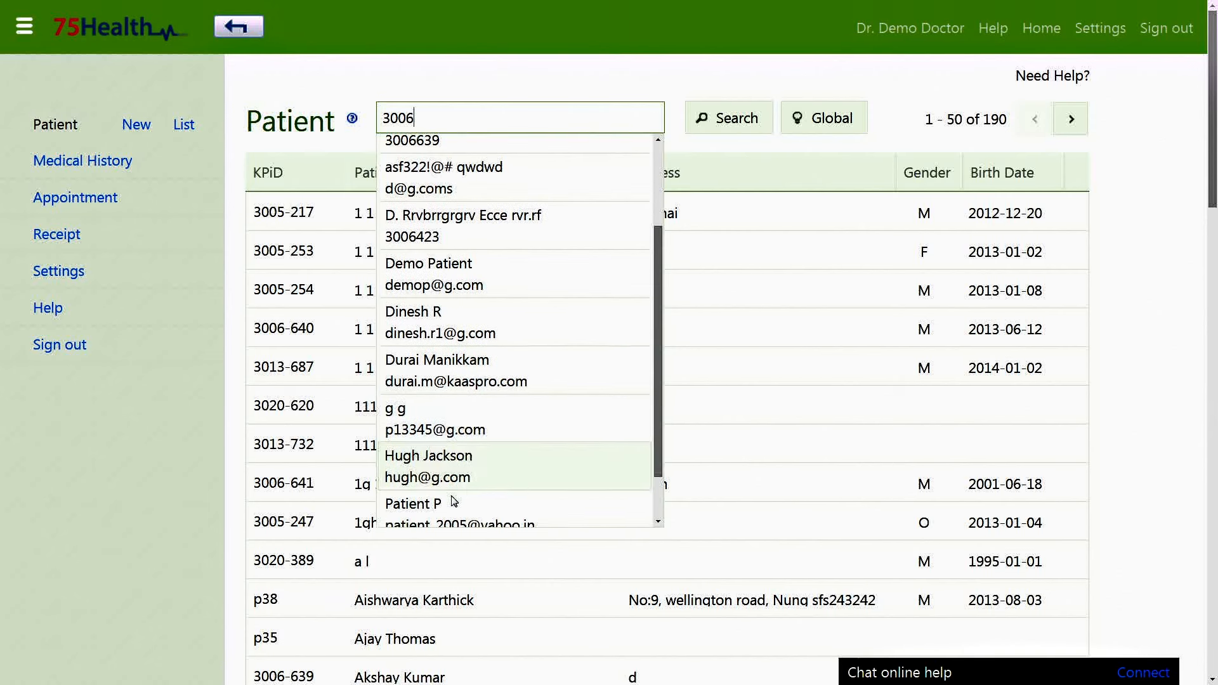
click(454, 502)
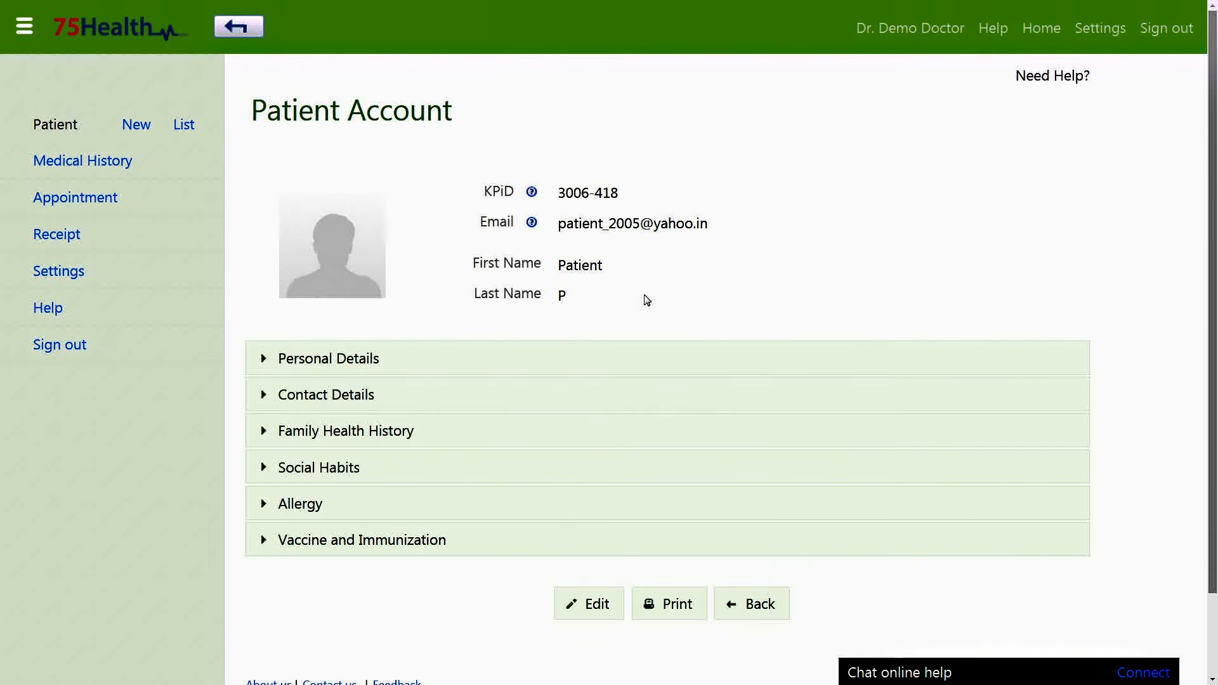
Make the patient record editable and set the birth date to 2000-06-01.
click(610, 603)
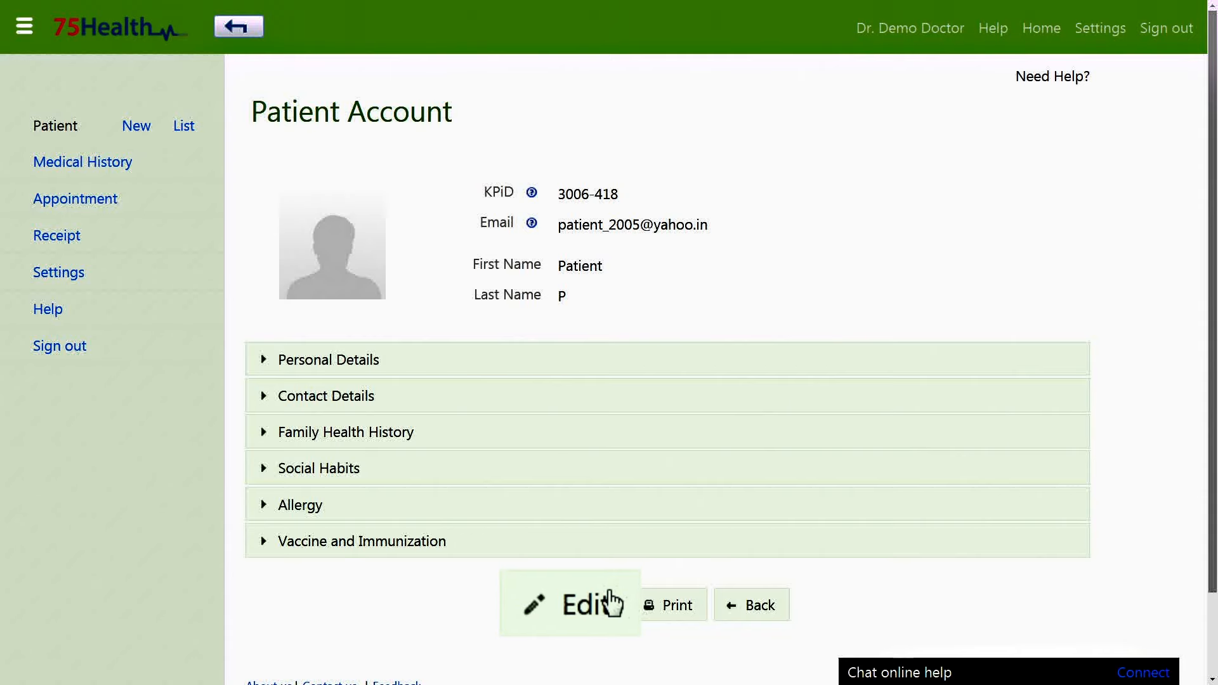
click(505, 364)
click(430, 444)
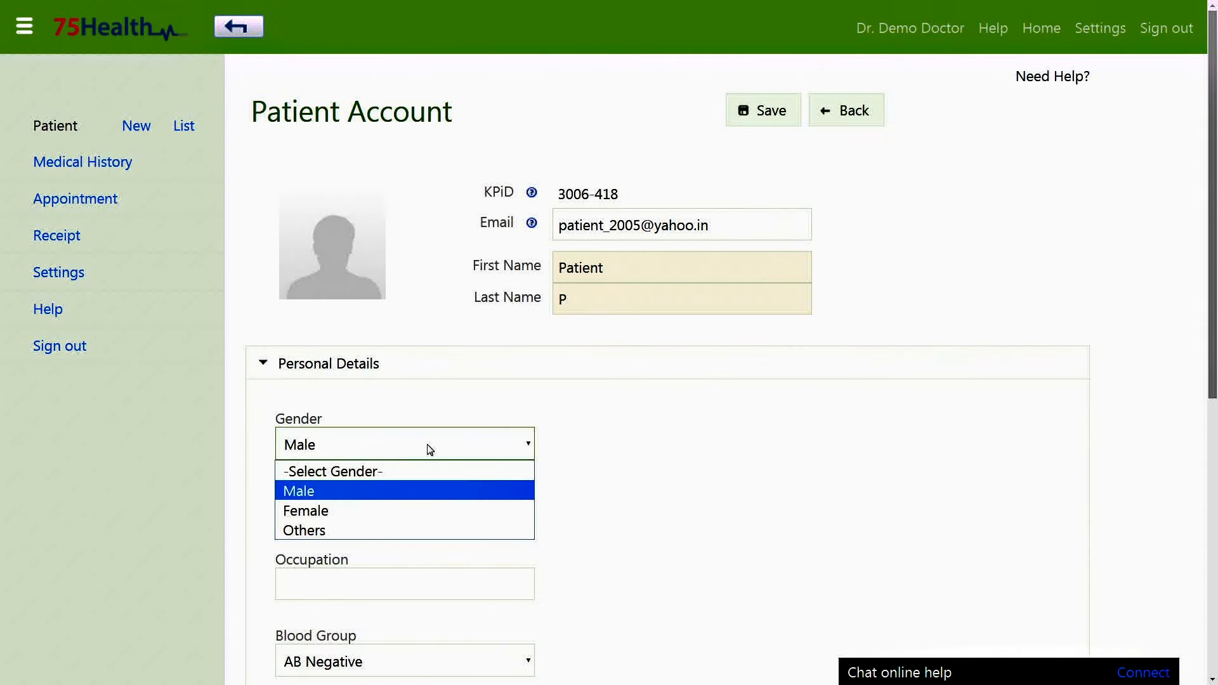
click(386, 514)
click(444, 283)
click(427, 348)
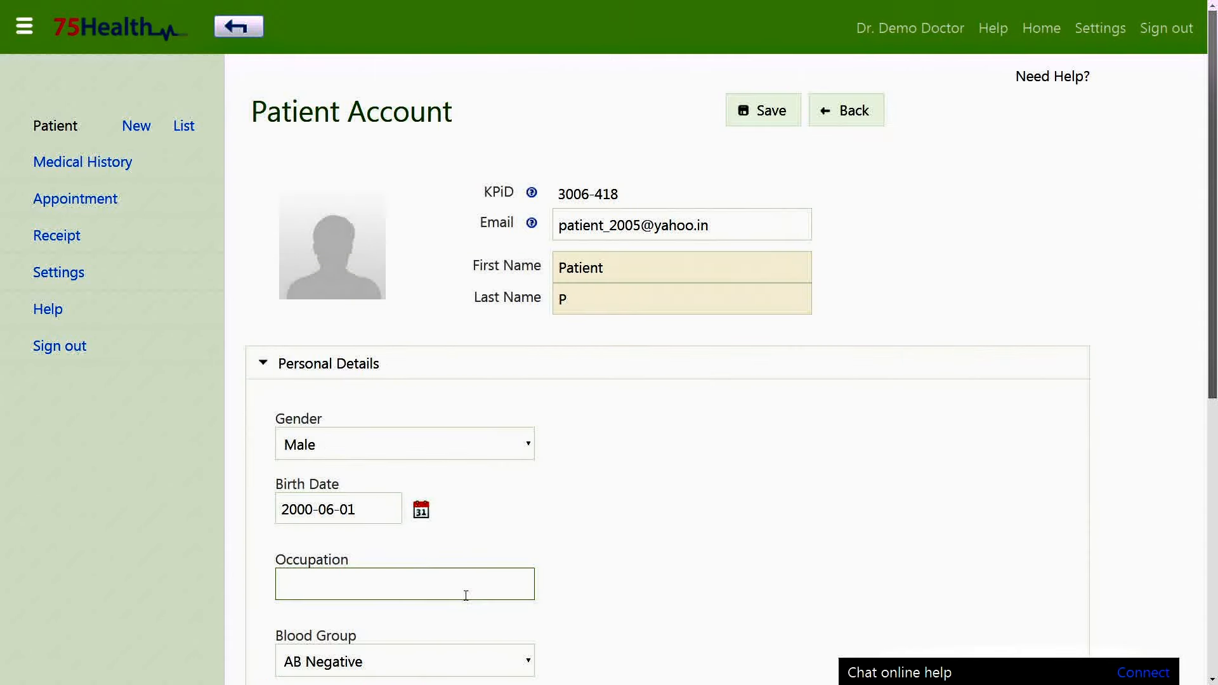
Change the blood group to A Negative and marital status to Single.
scroll(569, 583, down, 1)
scroll(569, 582, down, 2)
click(454, 484)
click(454, 375)
click(503, 558)
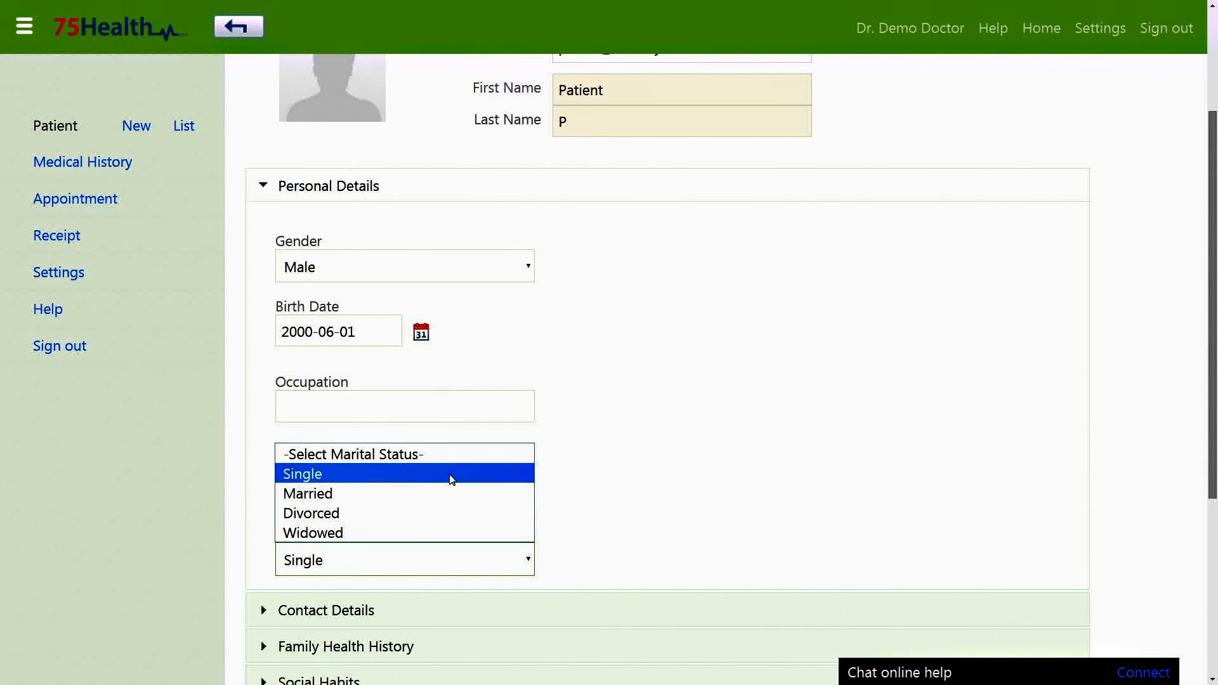
click(449, 473)
Add Chennai to the second address line in the contact details.
scroll(647, 519, down, 1)
scroll(647, 519, down, 3)
click(408, 383)
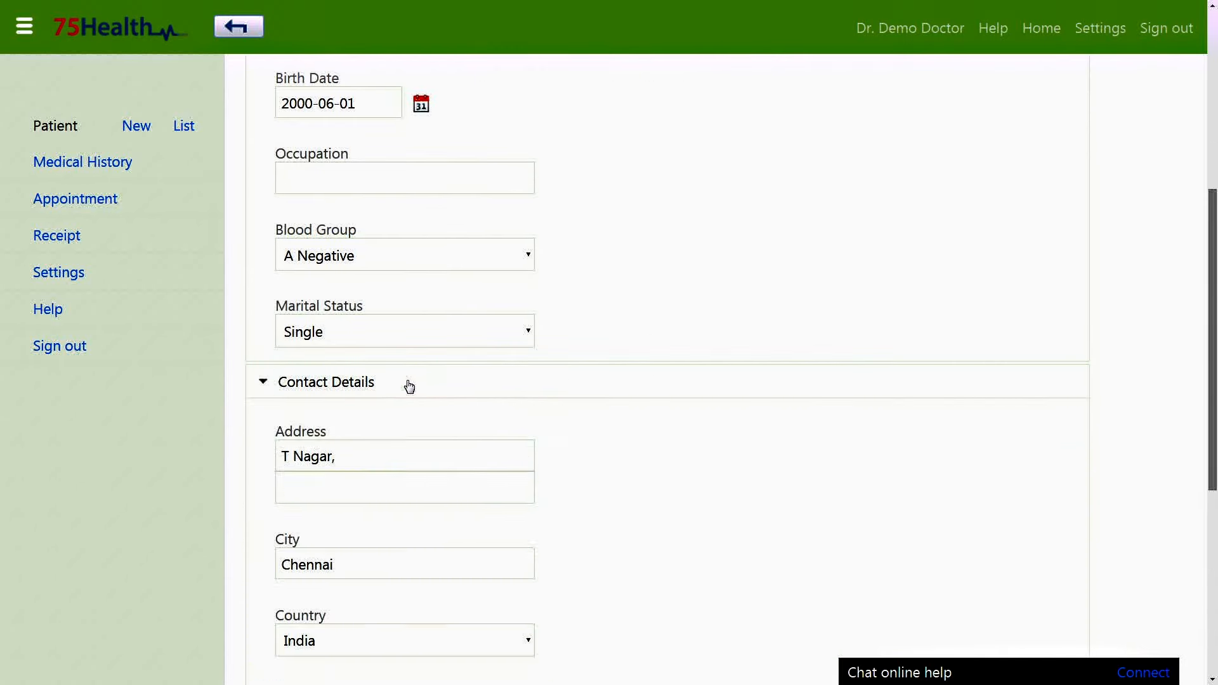
click(369, 452)
scroll(418, 408, down, 3)
click(380, 316)
text(Chennai)
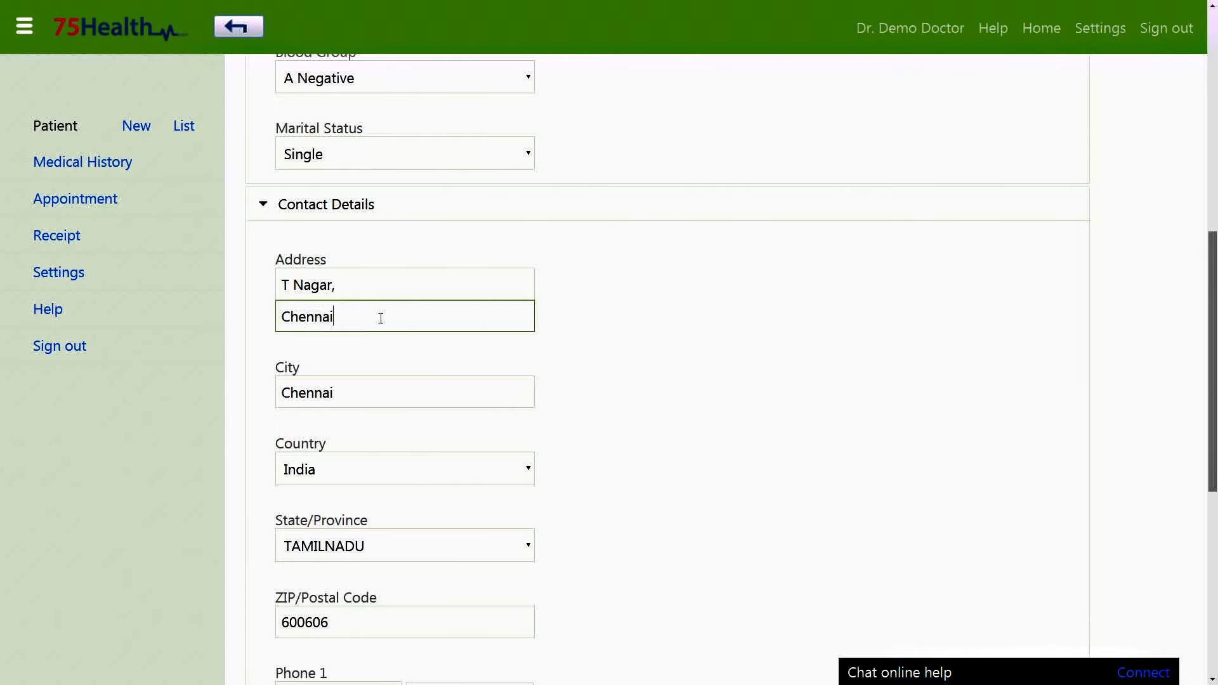
Keep country India and state TAMILNADU, edit Phone 1, and save the patient record.
click(410, 466)
click(411, 467)
click(424, 553)
click(425, 554)
scroll(353, 614, down, 4)
click(508, 452)
scroll(641, 483, down, 3)
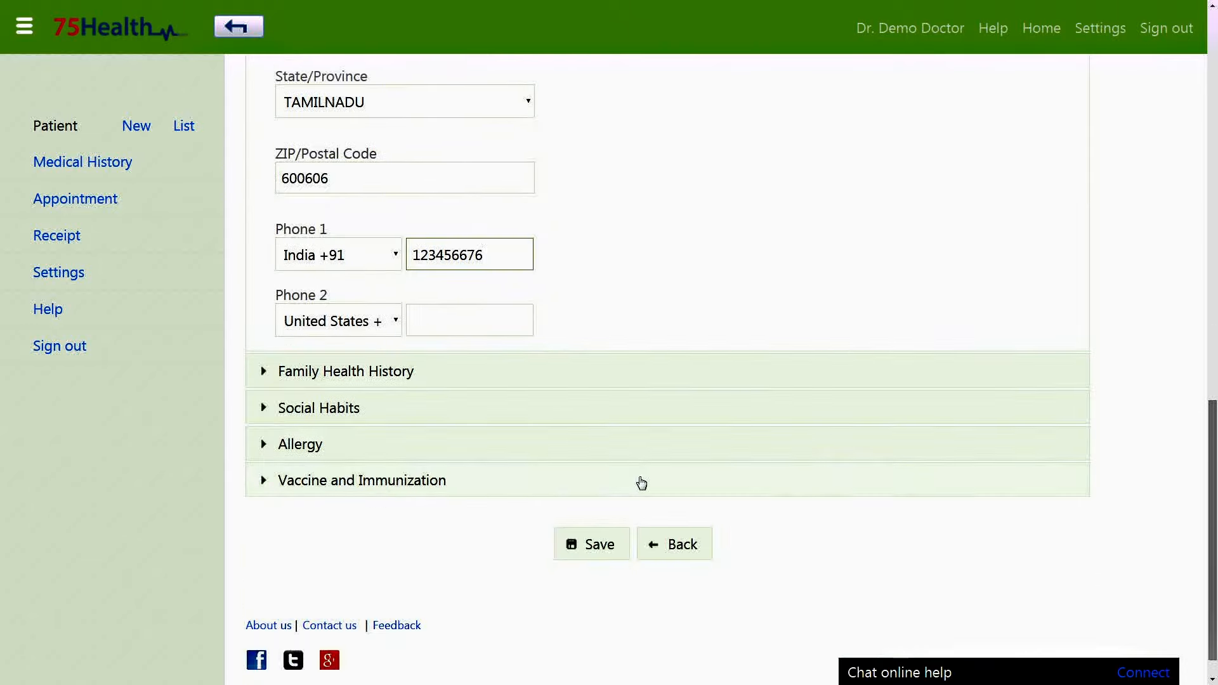
click(596, 553)
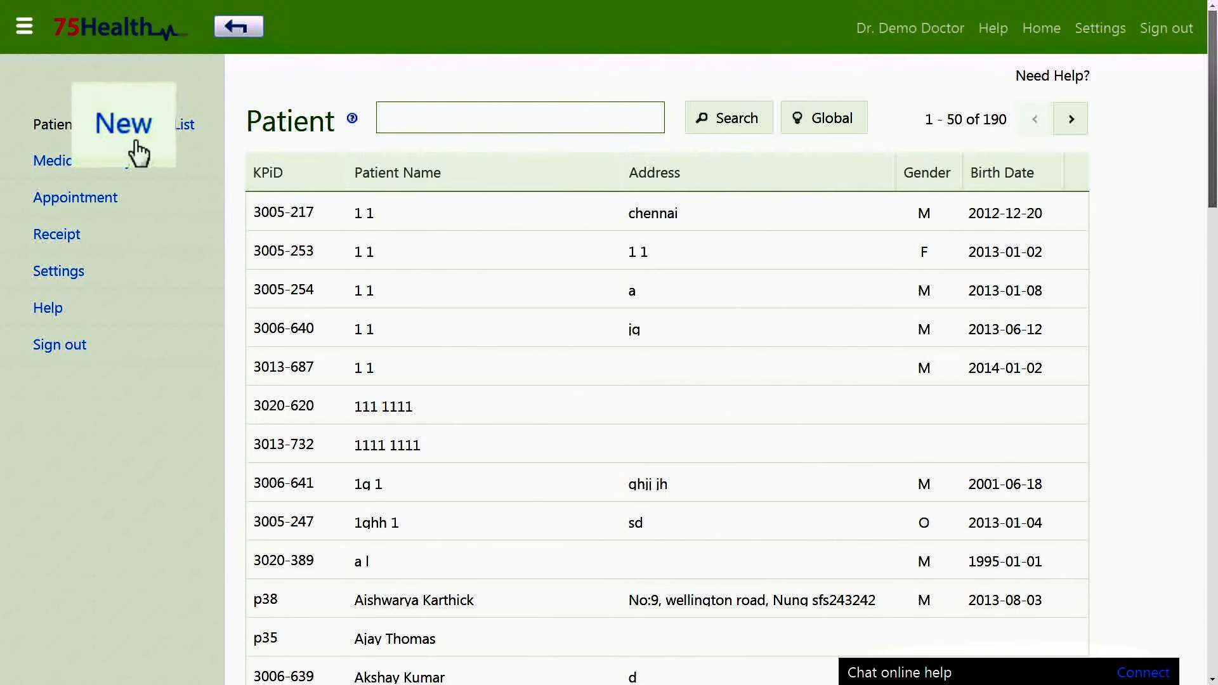
Create a new patient account with e-mail and name, save it, and reopen it for editing.
click(143, 136)
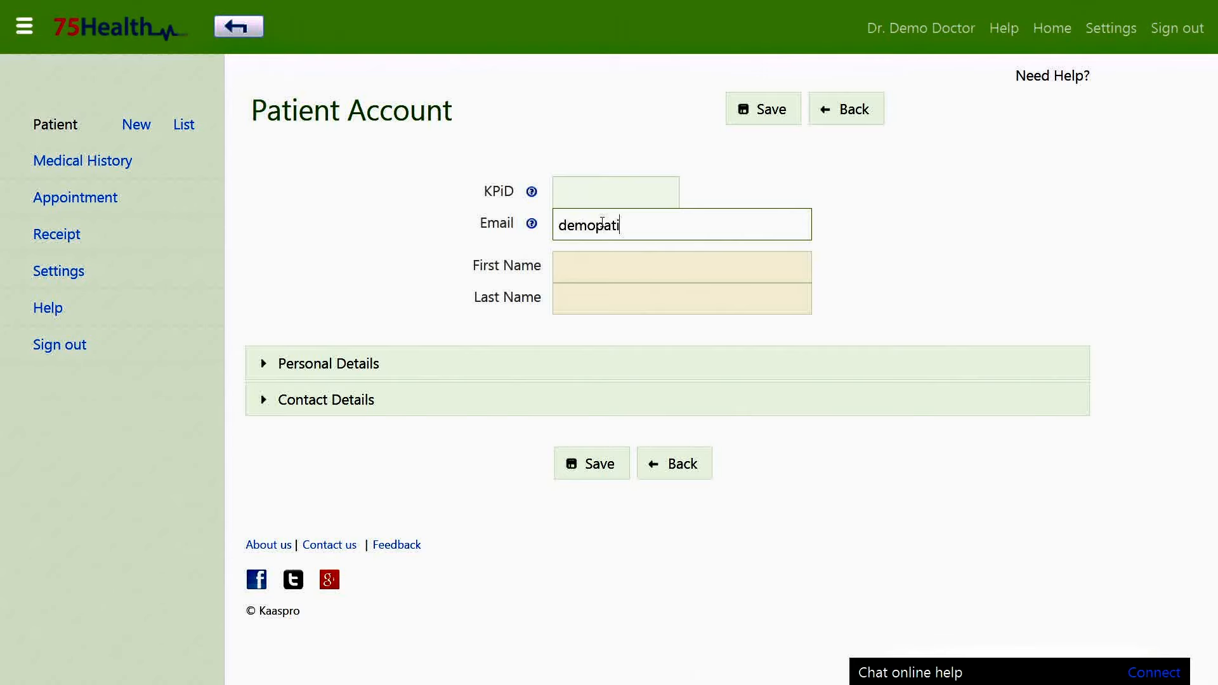
text(@g.com)
key(Tab)
key(Tab)
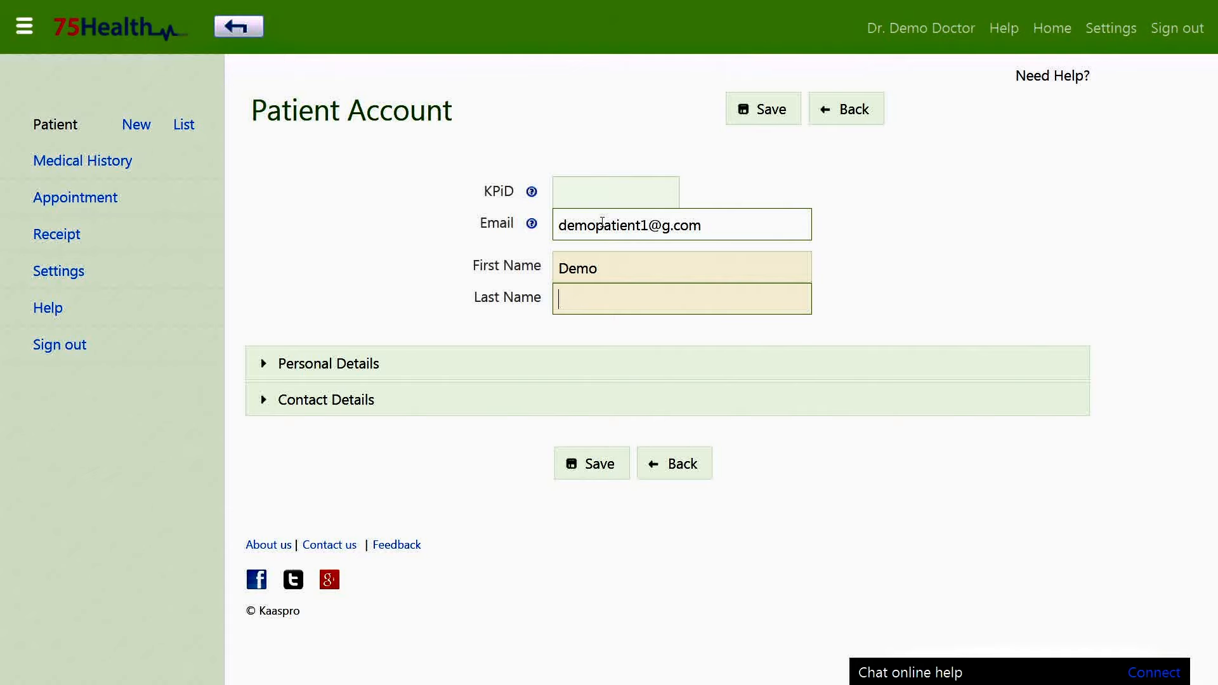
click(754, 114)
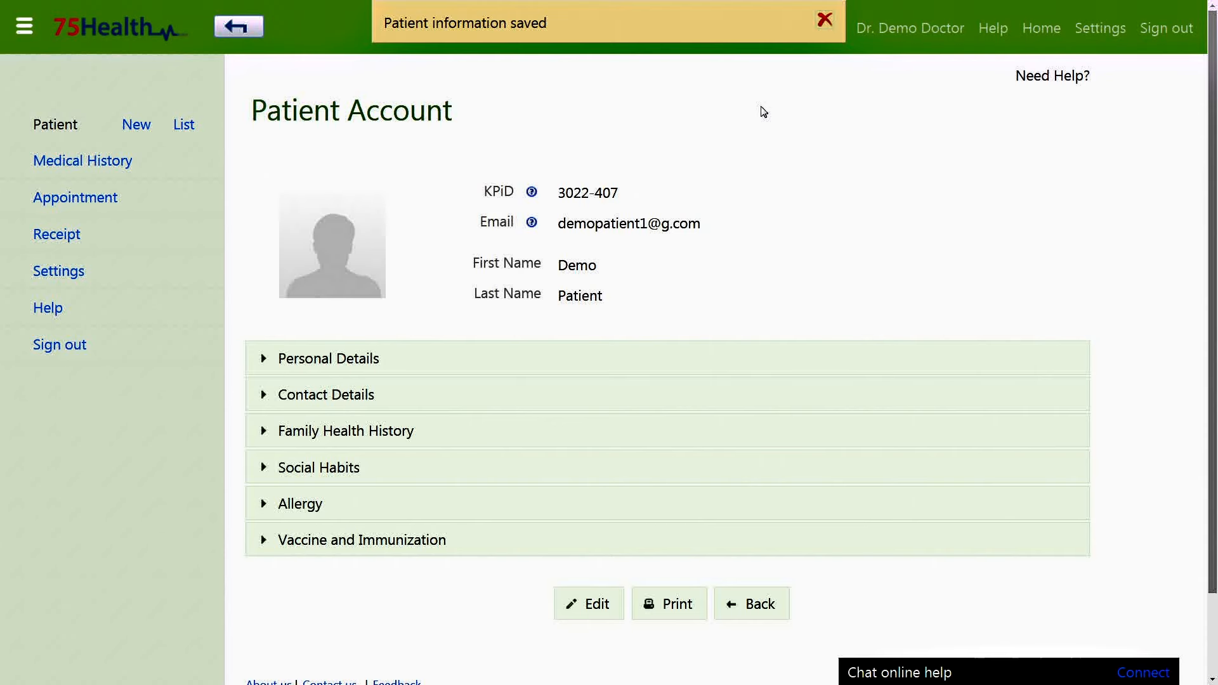
click(578, 612)
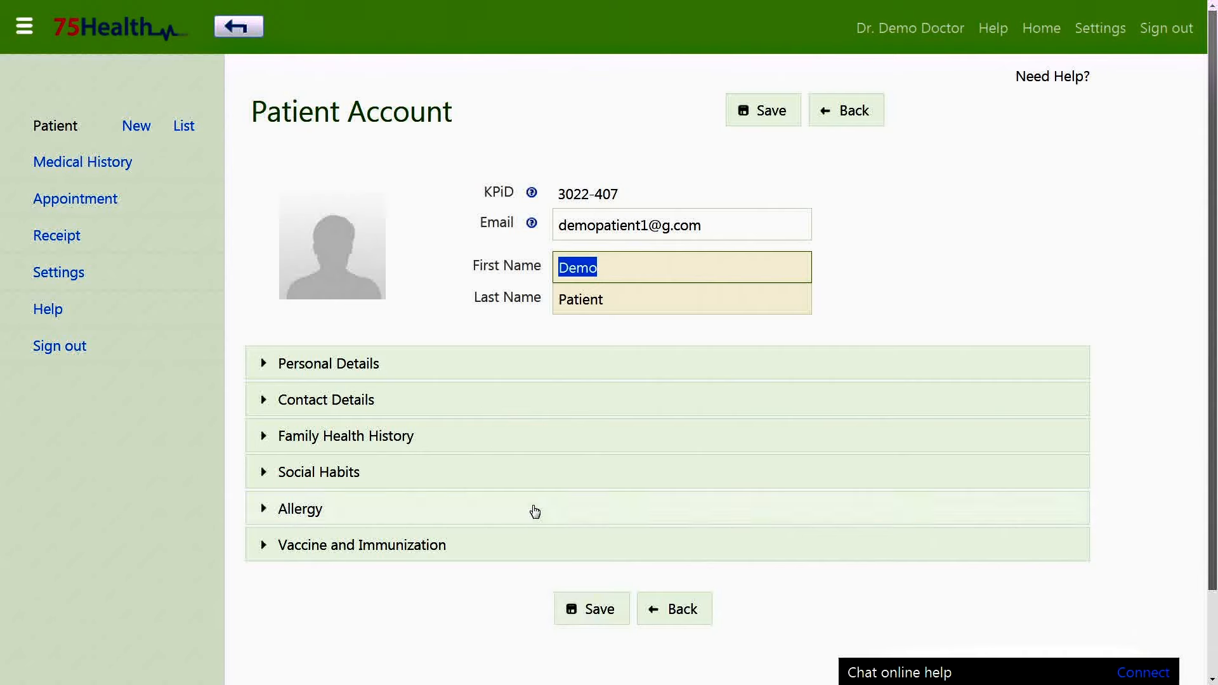
click(477, 357)
click(381, 443)
click(353, 506)
scroll(522, 505, down, 2)
scroll(521, 504, down, 1)
click(420, 332)
click(443, 370)
drag(482, 332, 482, 298)
click(438, 168)
click(368, 372)
click(355, 436)
click(436, 438)
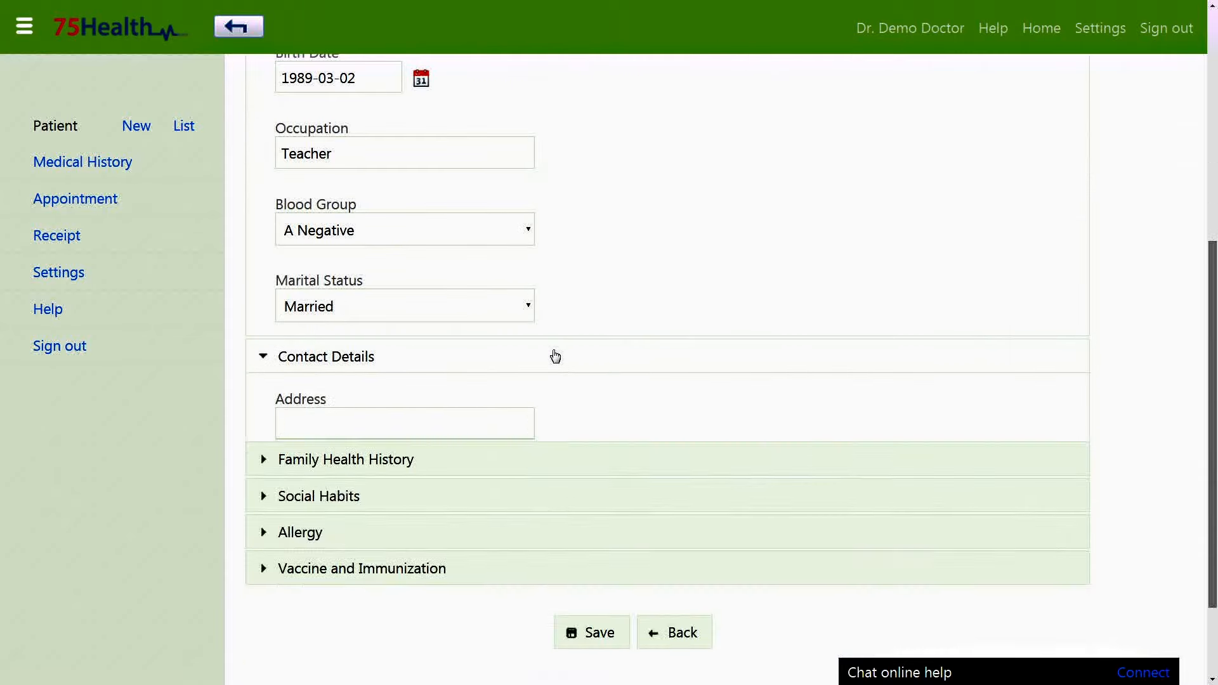
In Contact Details, enter the patient's street address lines, country India, state TAMILNADU and ZIP code.
click(552, 353)
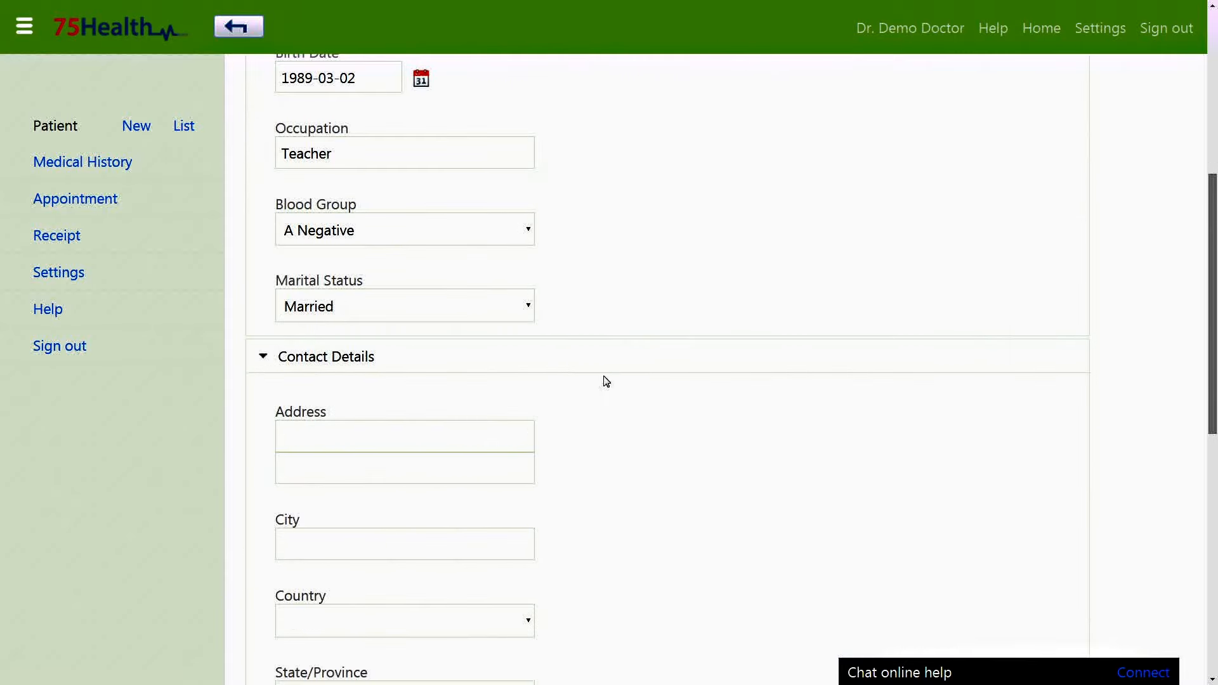
scroll(602, 380, down, 2)
click(514, 303)
click(495, 340)
text(Porur)
click(459, 411)
scroll(461, 460, down, 1)
click(470, 452)
click(495, 519)
scroll(546, 554, down, 3)
click(517, 393)
text(600035)
Enter the patient's Phone 1 number.
click(511, 397)
text(123456)
scroll(623, 419, down, 2)
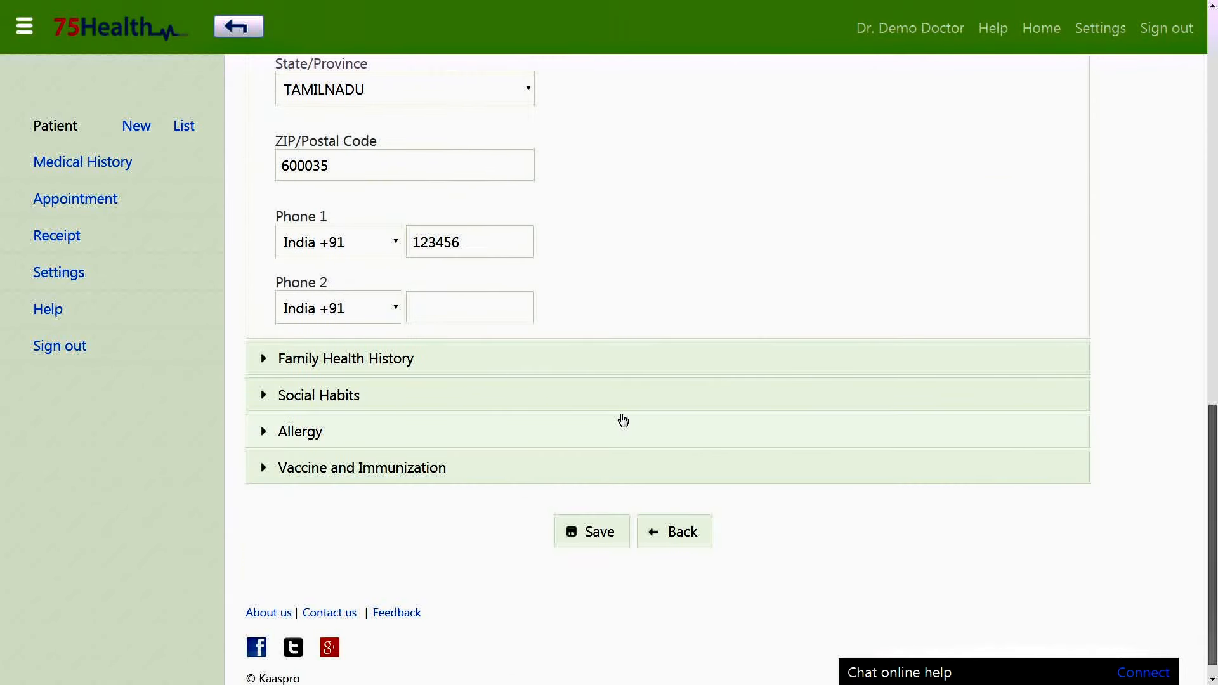
click(607, 363)
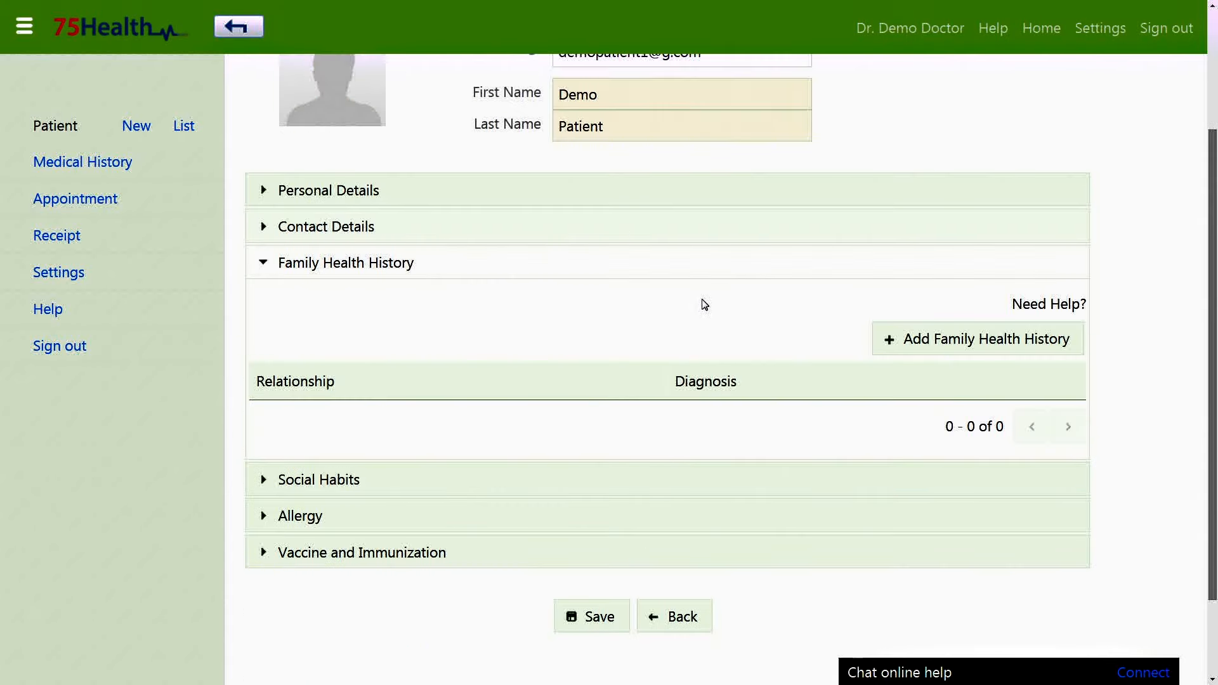
Read the help on adding family health history, then close it.
click(1032, 309)
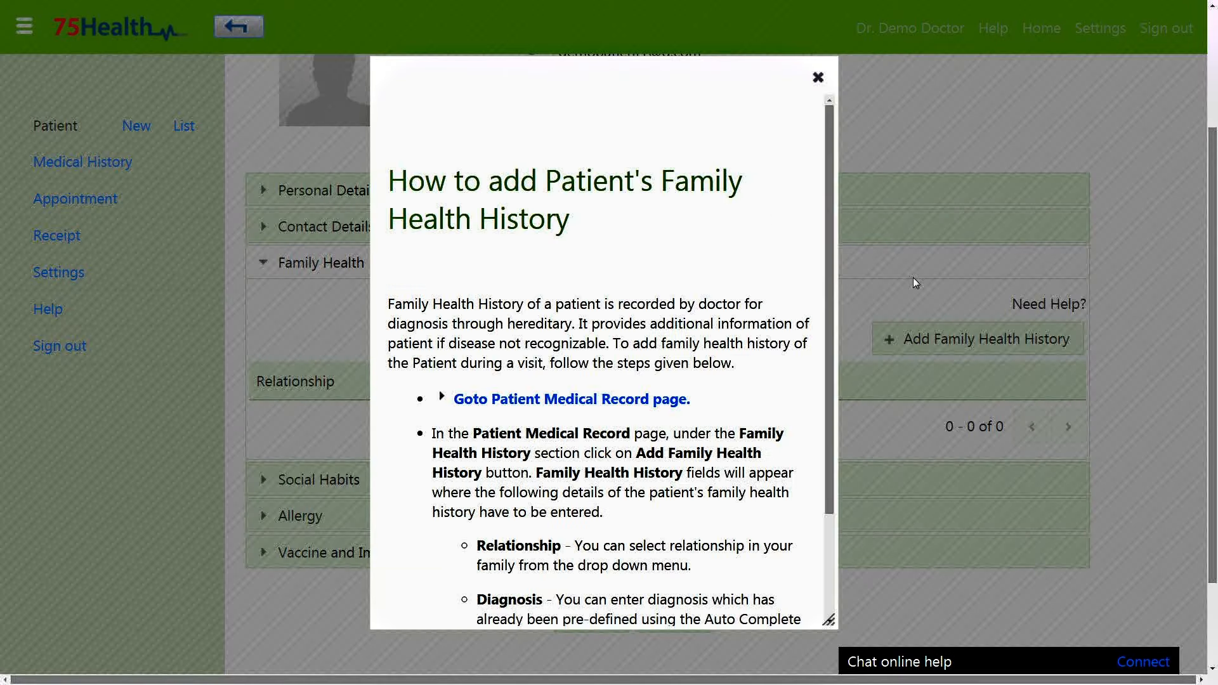
scroll(604, 343, down, 2)
click(564, 273)
scroll(568, 293, down, 10)
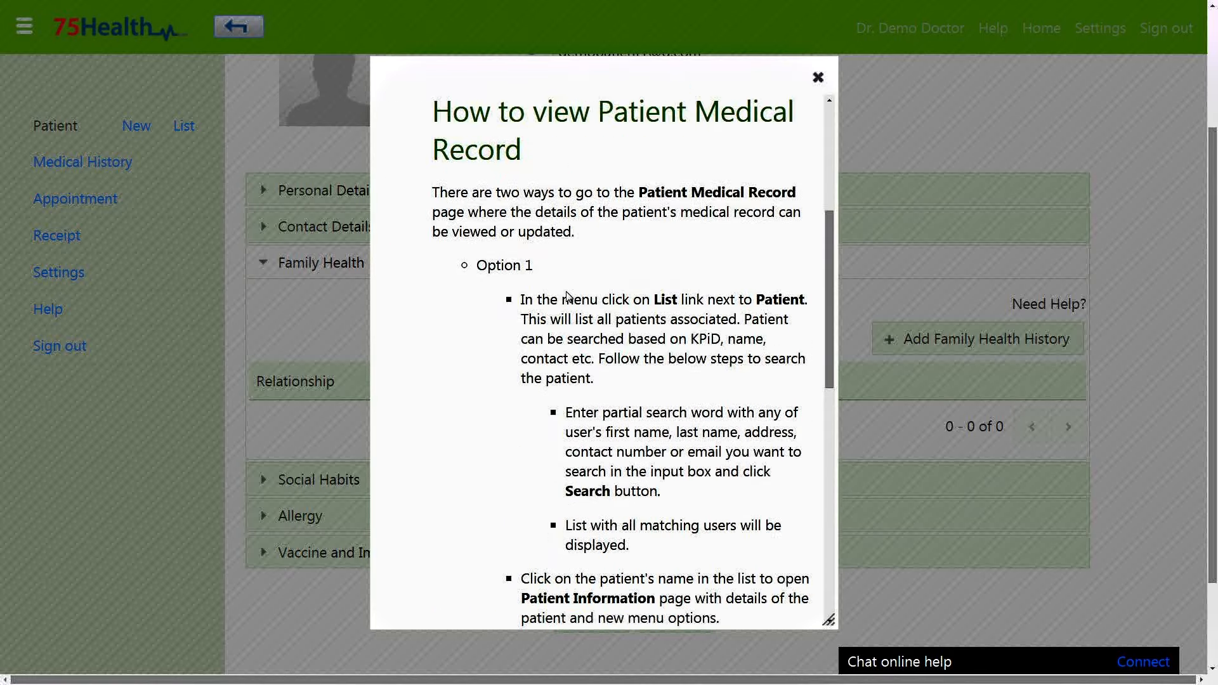
click(650, 430)
scroll(650, 430, down, 10)
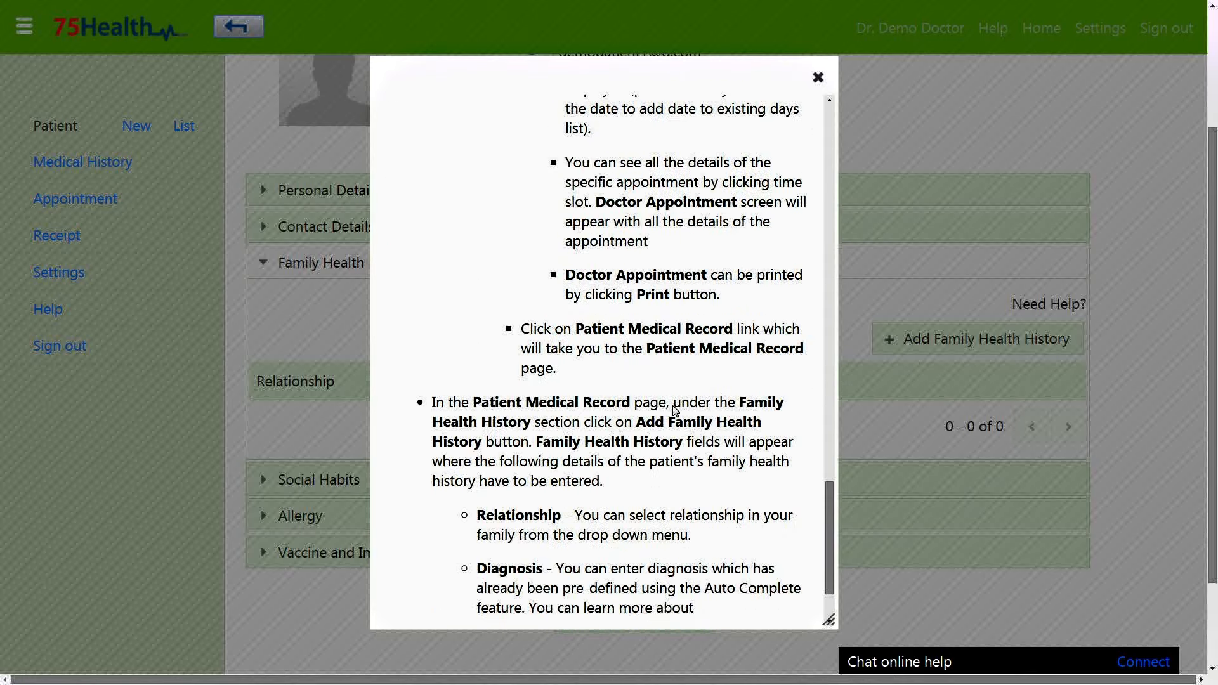
click(818, 78)
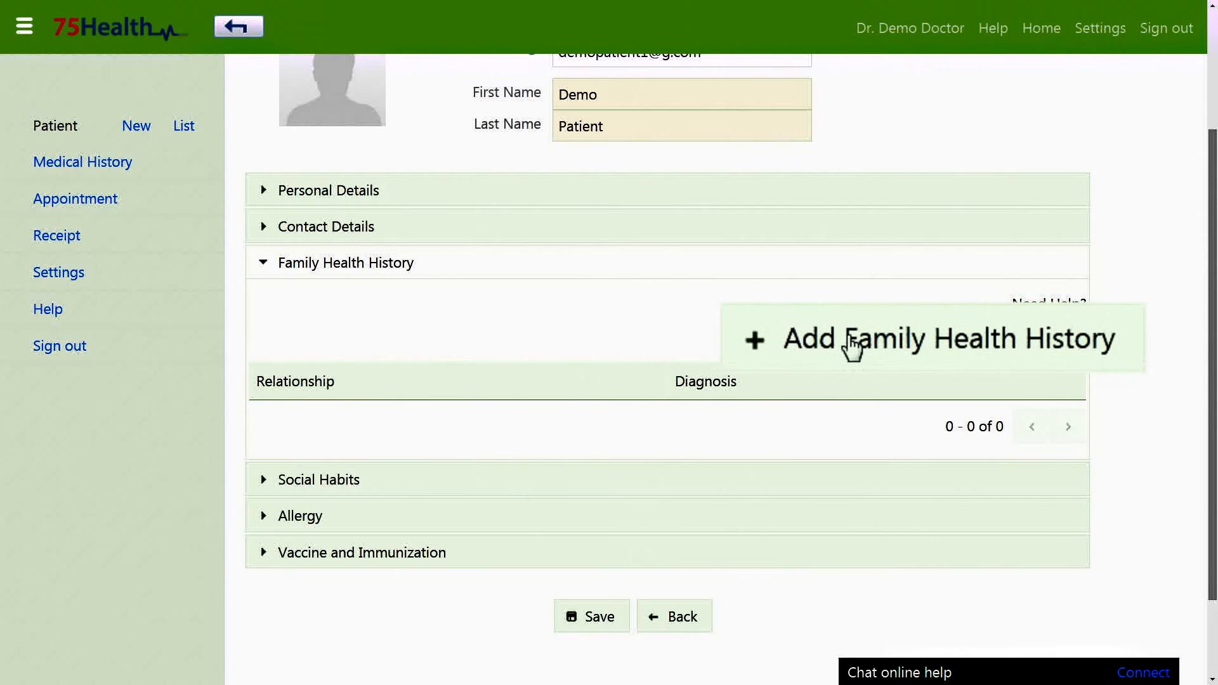
Add and save a family history entry: Father with Asthma.
click(924, 348)
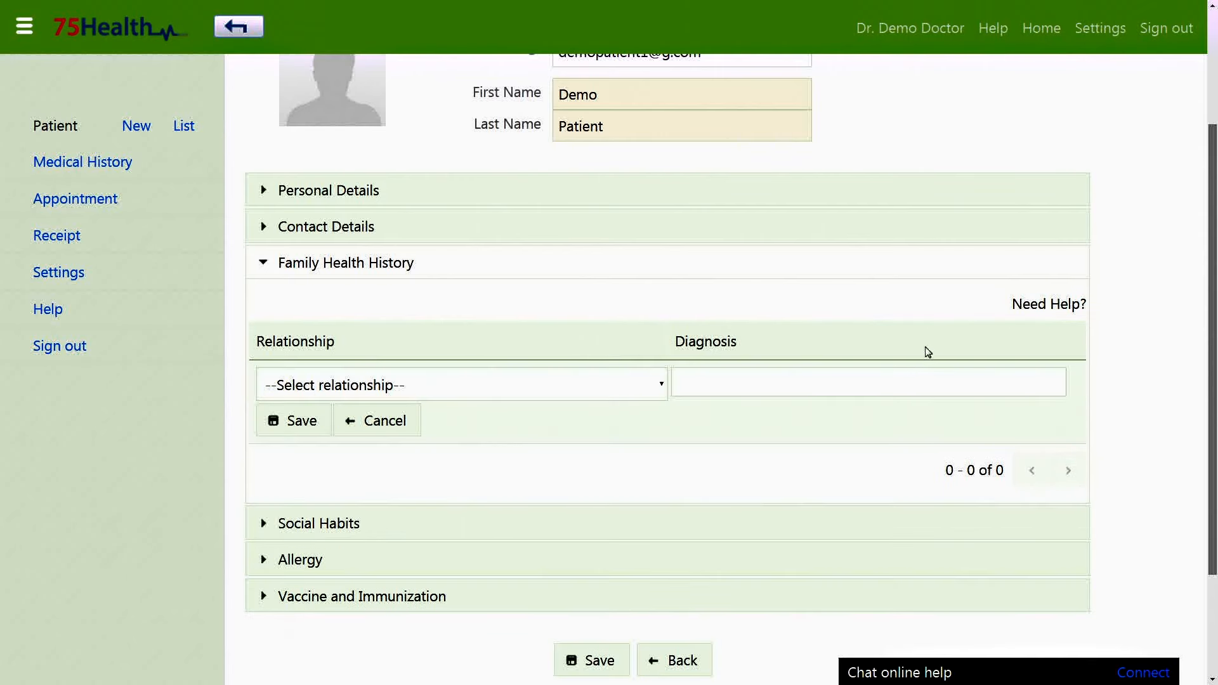
click(428, 391)
click(340, 82)
click(731, 383)
text(asth)
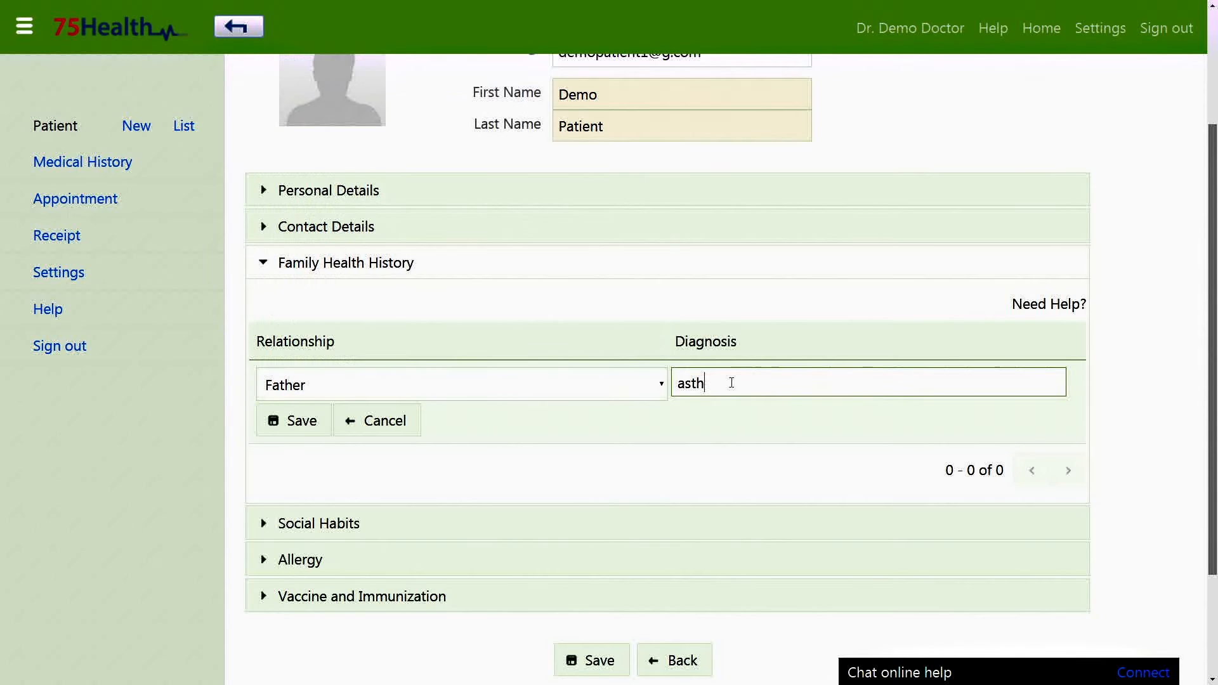
click(740, 414)
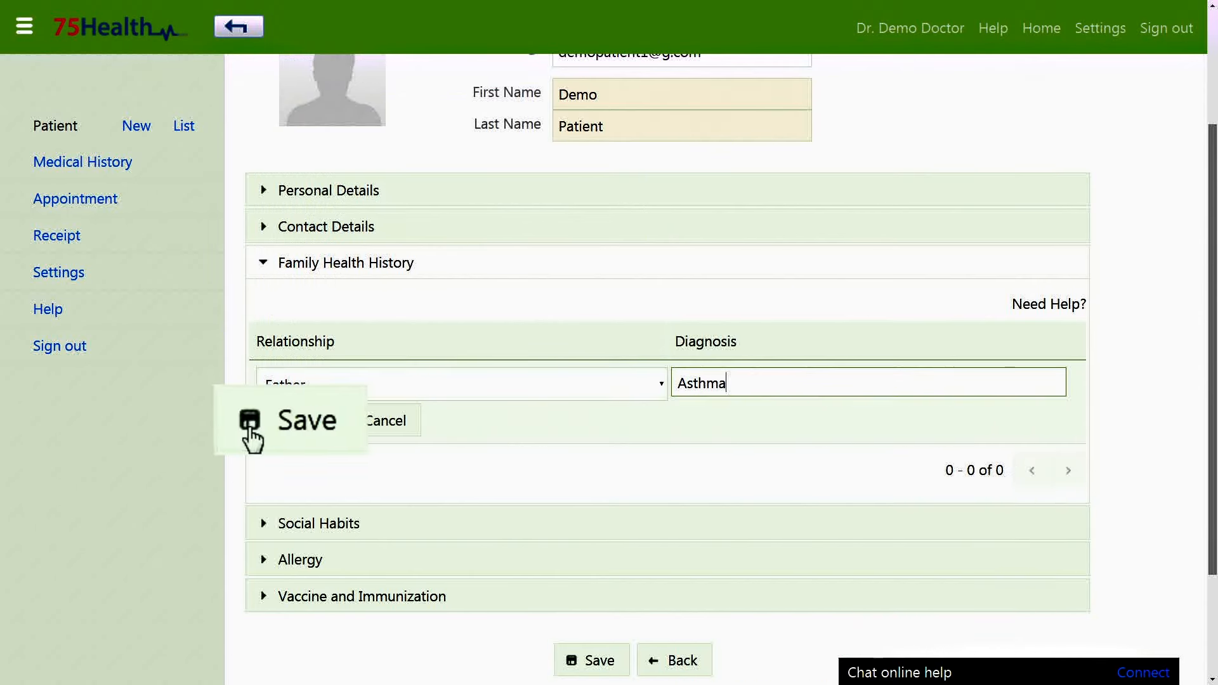
click(275, 425)
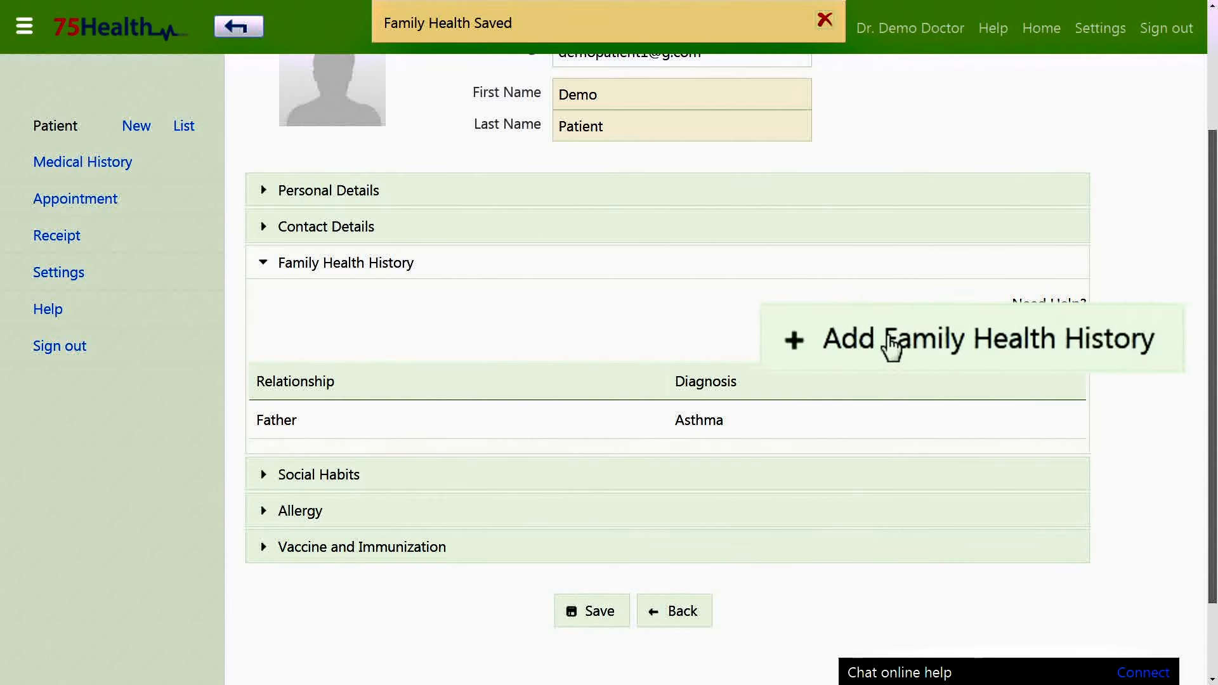
Add and save a second entry: Mother with Cancer.
click(933, 343)
click(584, 393)
click(285, 101)
click(755, 378)
text(Cancer)
click(293, 421)
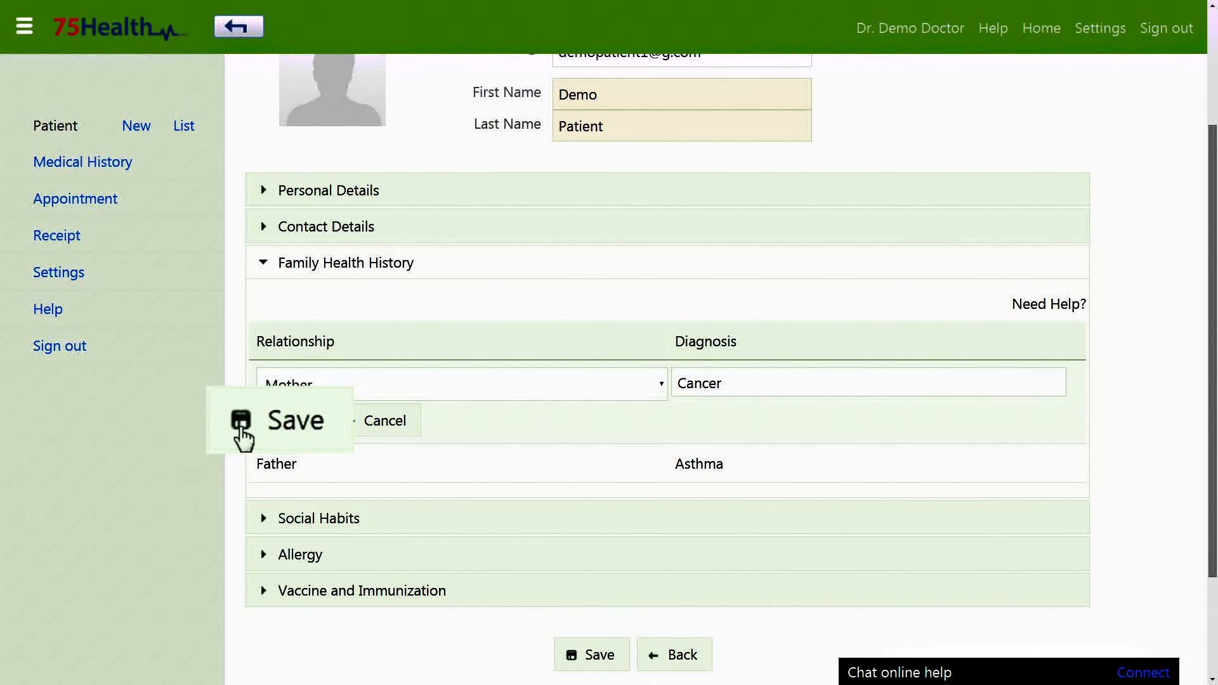
Change the Cancer entry's relationship from Mother to Grandfather and collapse the section.
click(353, 423)
click(359, 394)
click(345, 298)
click(302, 421)
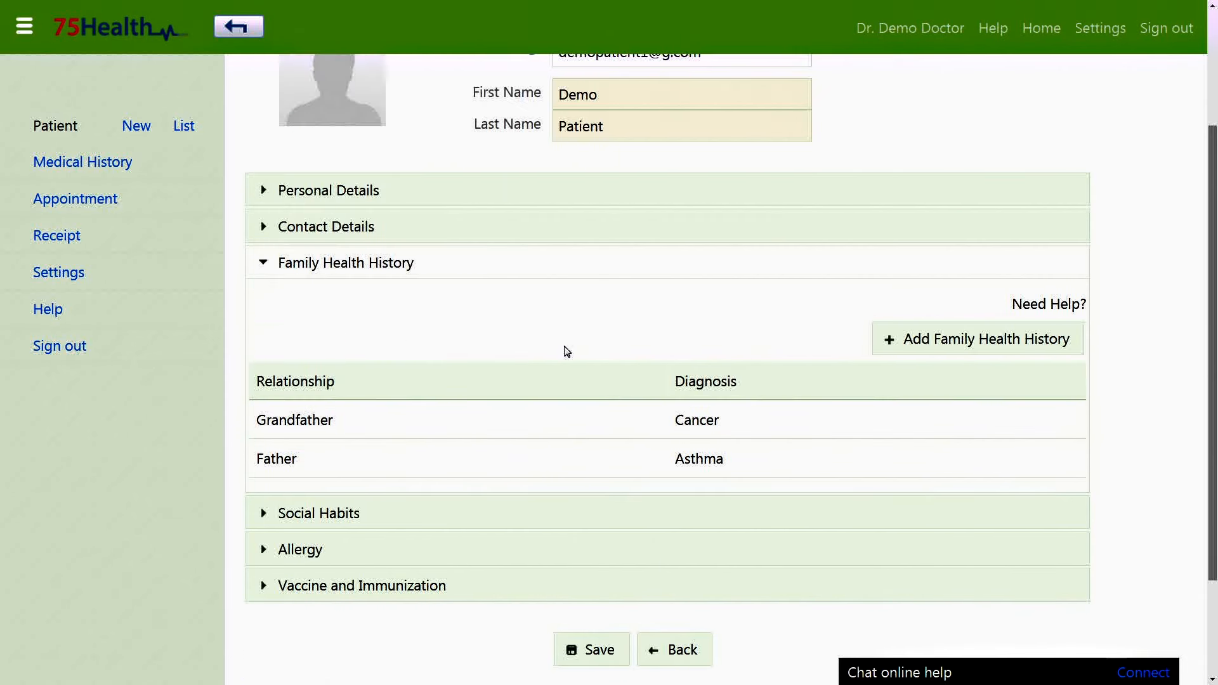
scroll(566, 349, down, 3)
click(578, 121)
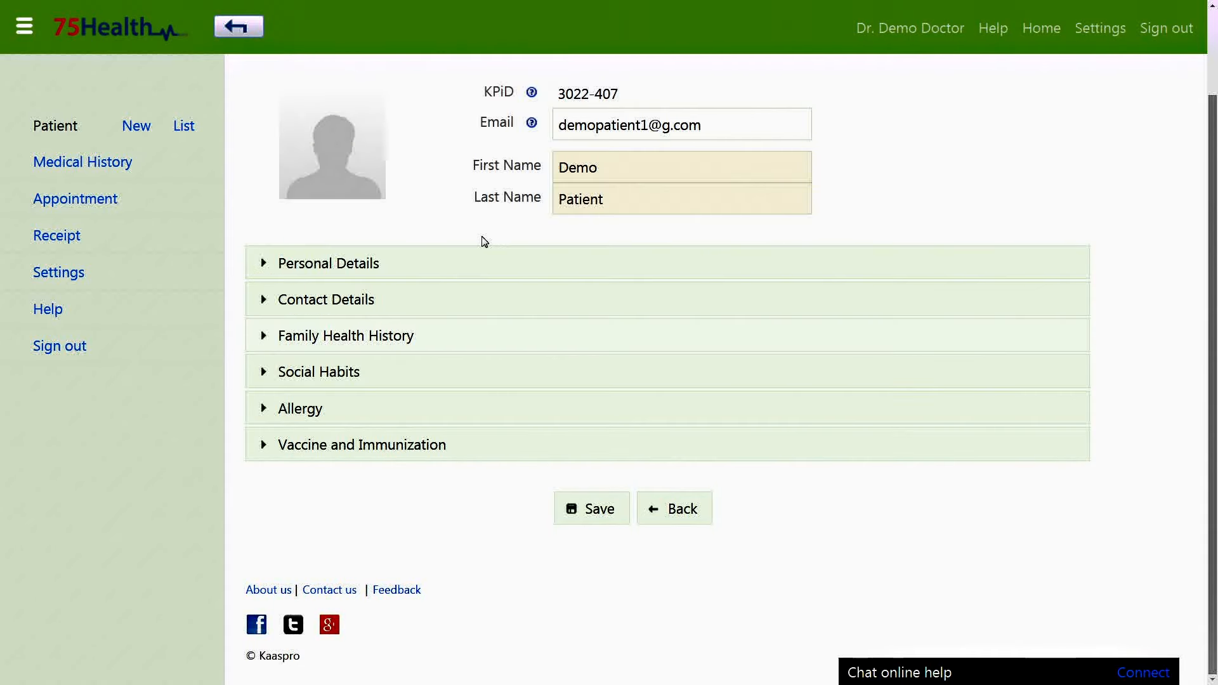
Expand Social Habits and look through its help.
click(392, 381)
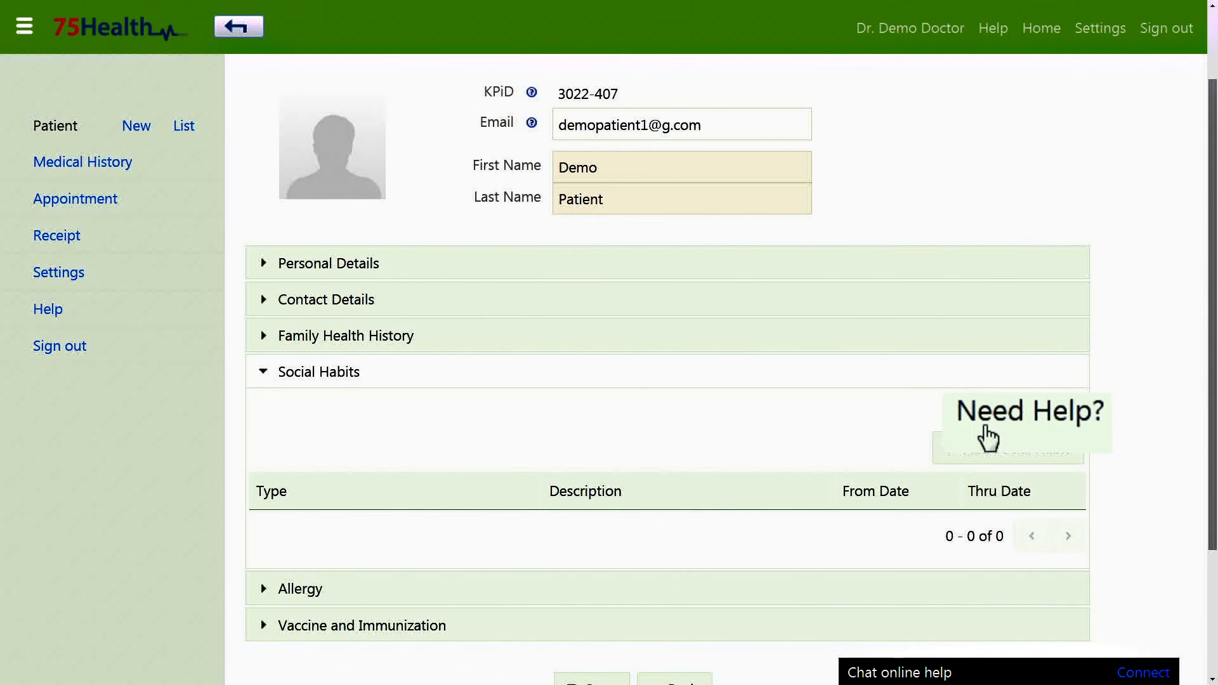
click(1045, 411)
drag(827, 277, 822, 235)
click(818, 77)
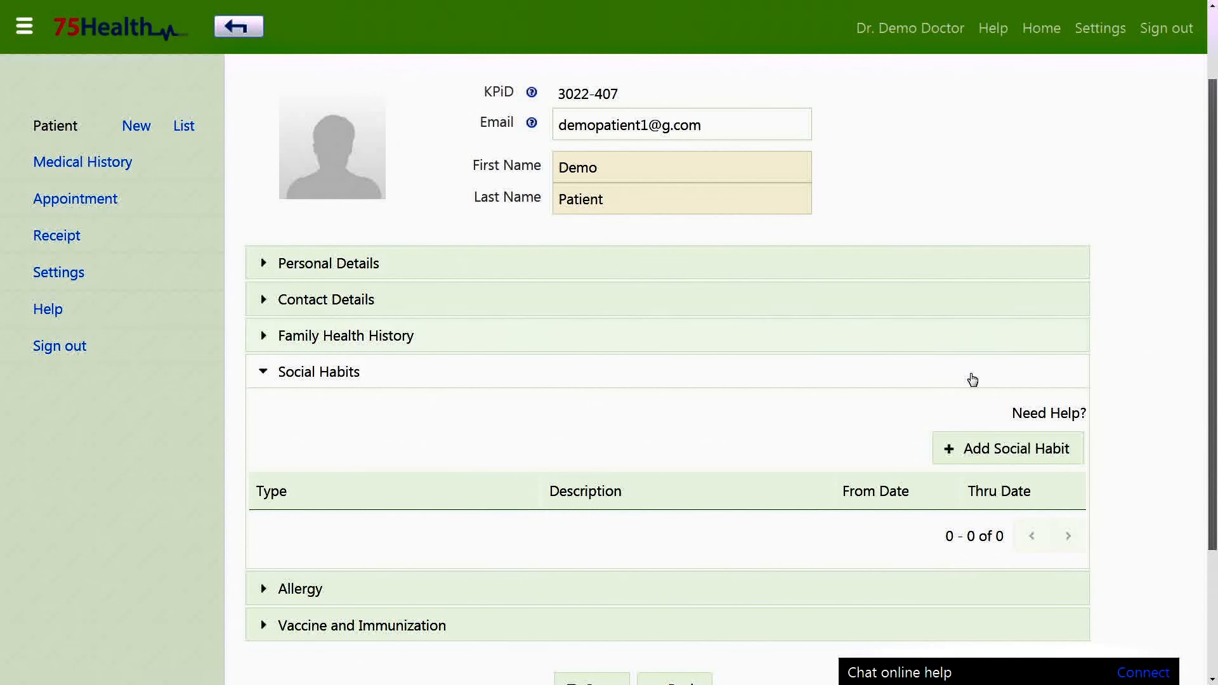
Save a Smoking habit 'Chain Smoker' from 2008-12-01 to 2014-12-01.
click(969, 450)
scroll(969, 450, down, 1)
click(493, 420)
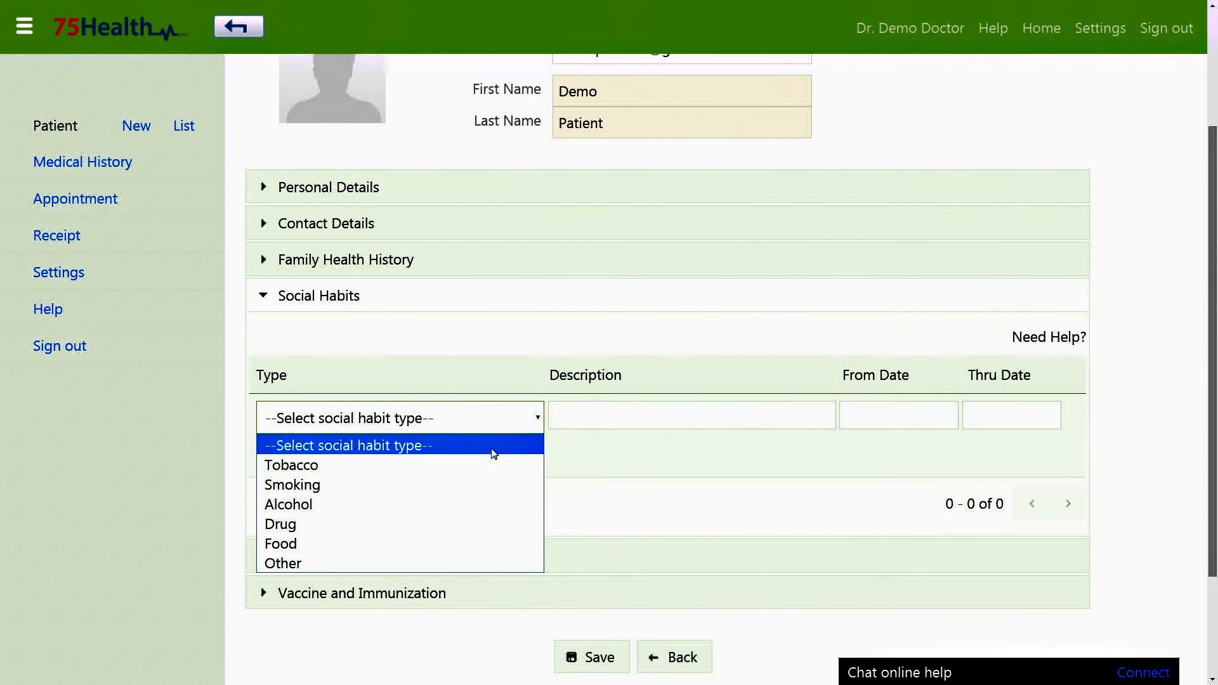
click(469, 484)
click(618, 423)
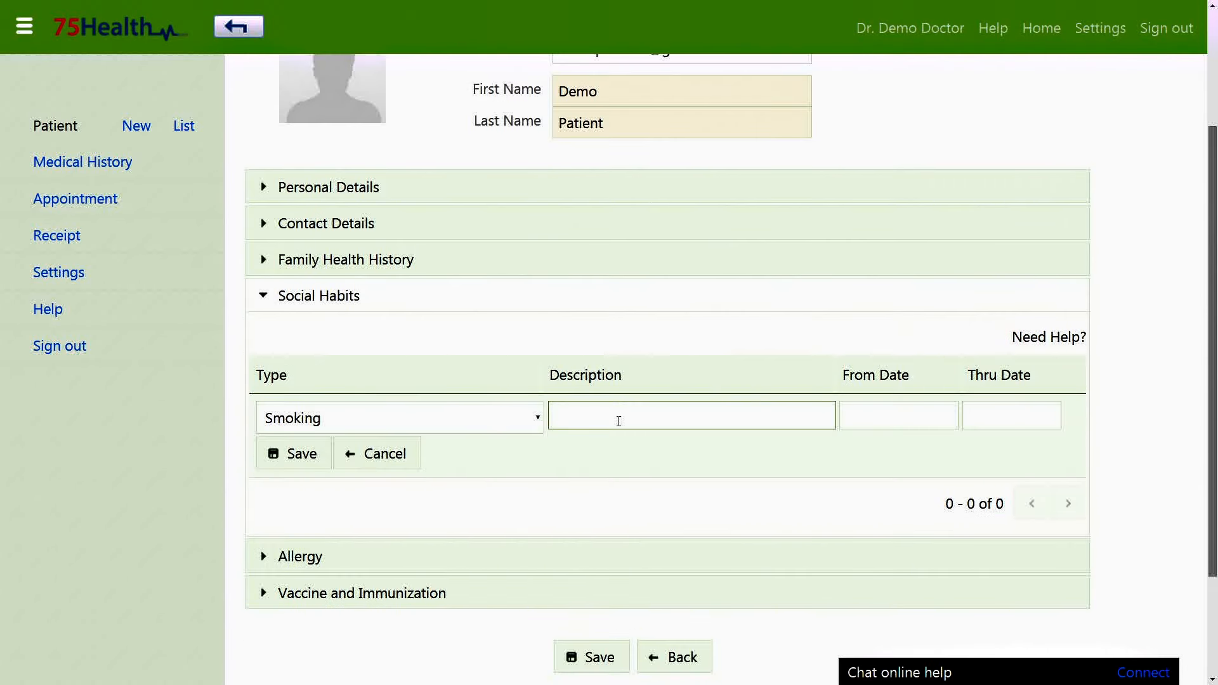
text(Chain Smoker)
click(878, 420)
click(1012, 455)
click(990, 310)
click(903, 524)
click(993, 422)
click(1020, 524)
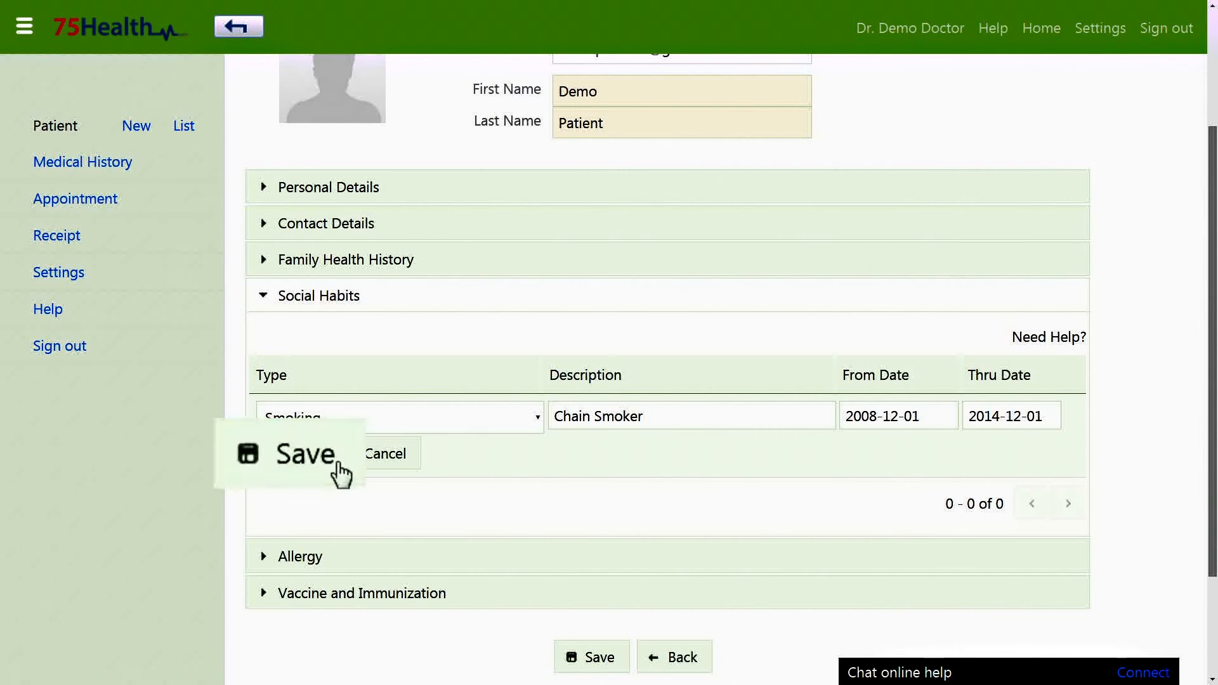
click(317, 473)
Add a Dust allergy with drug id and reaction filled in, and save it.
click(343, 415)
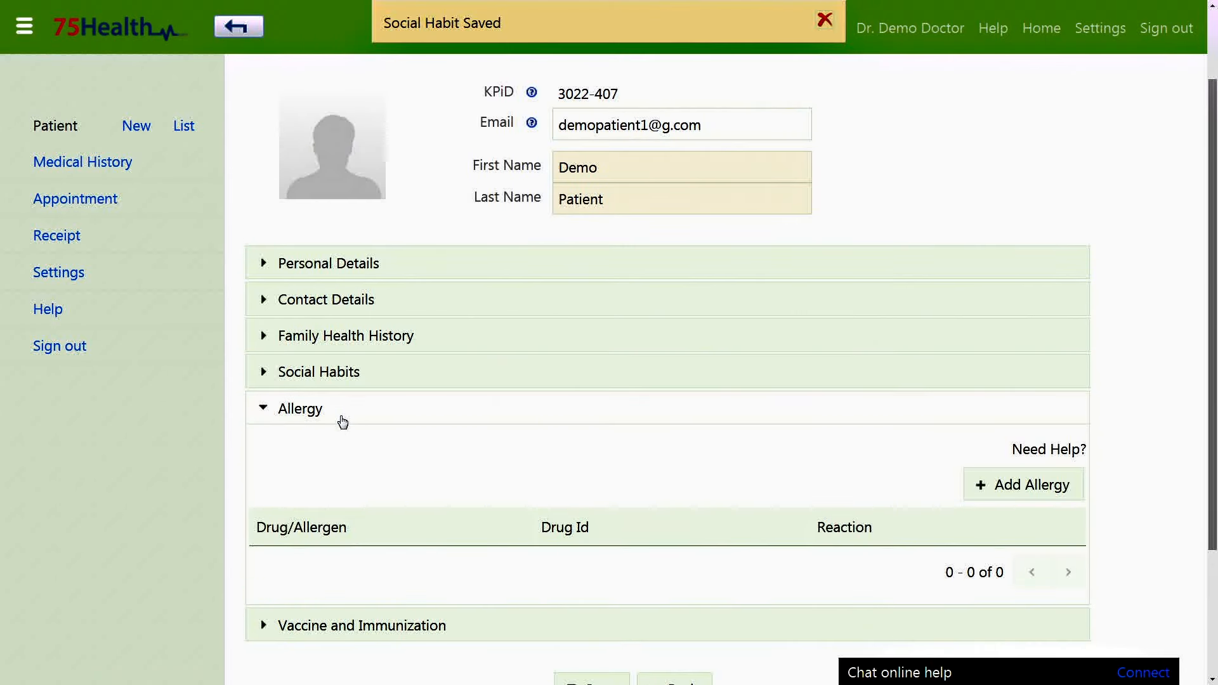
scroll(335, 459, down, 2)
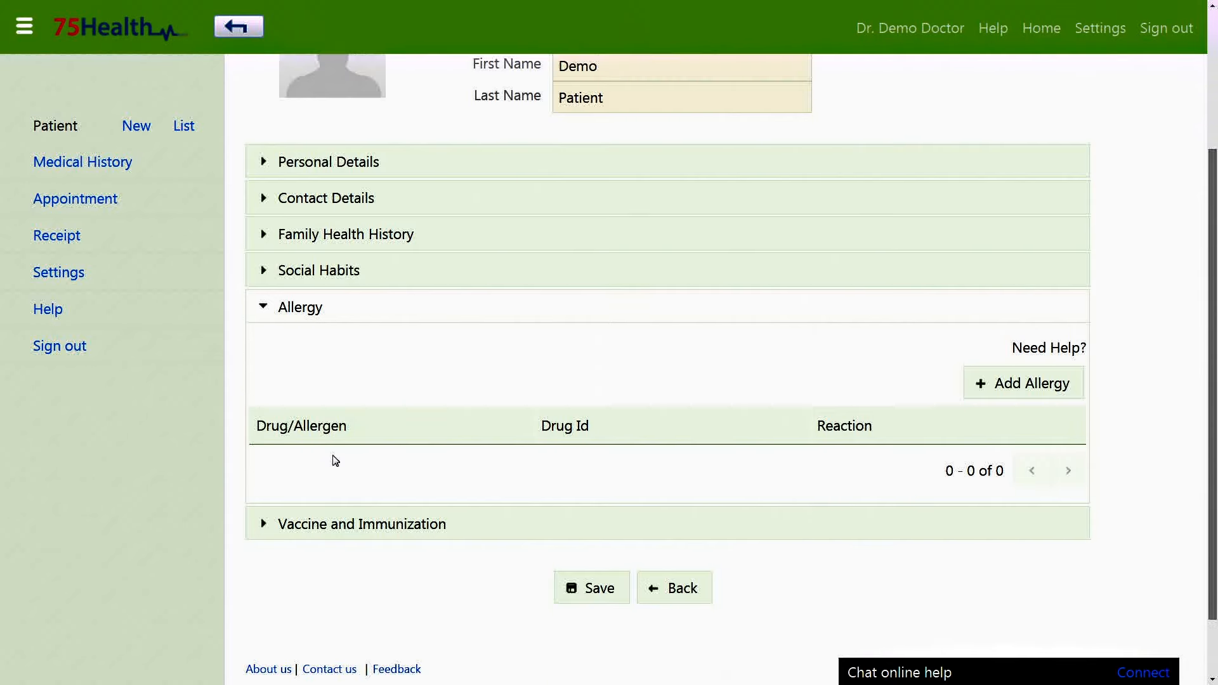
click(972, 371)
click(482, 404)
click(444, 507)
click(594, 400)
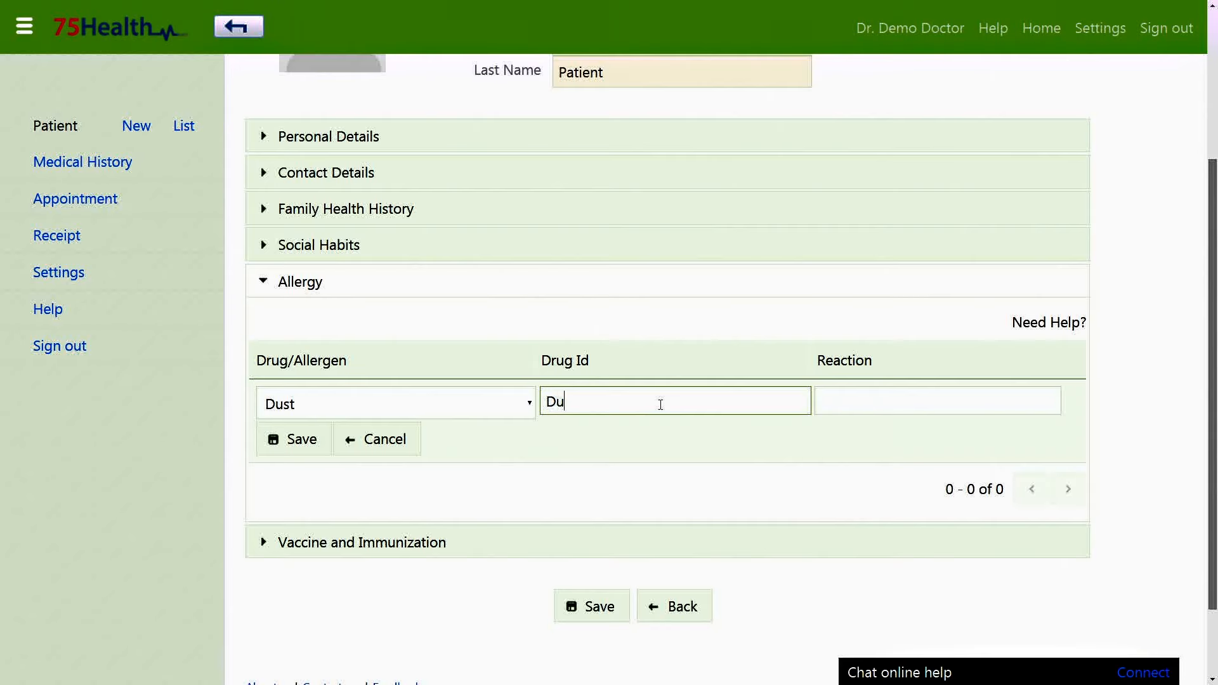
click(904, 401)
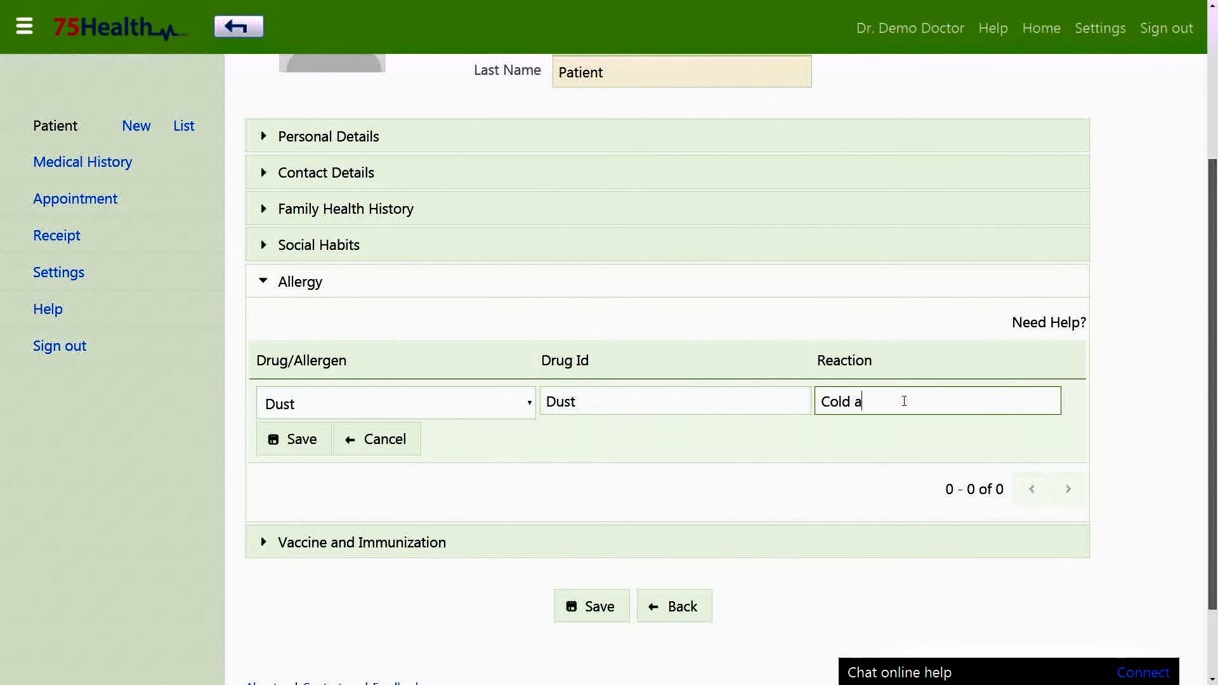
click(297, 440)
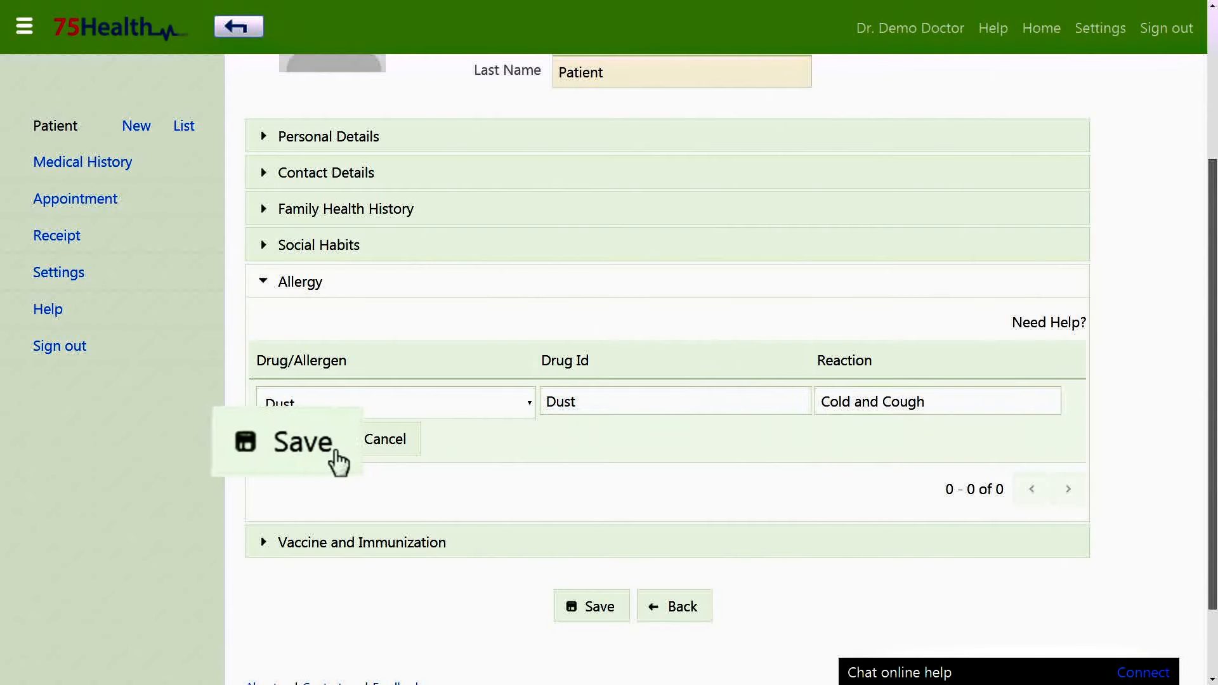
Correct the Dust allergy entry's text and save it again.
click(581, 442)
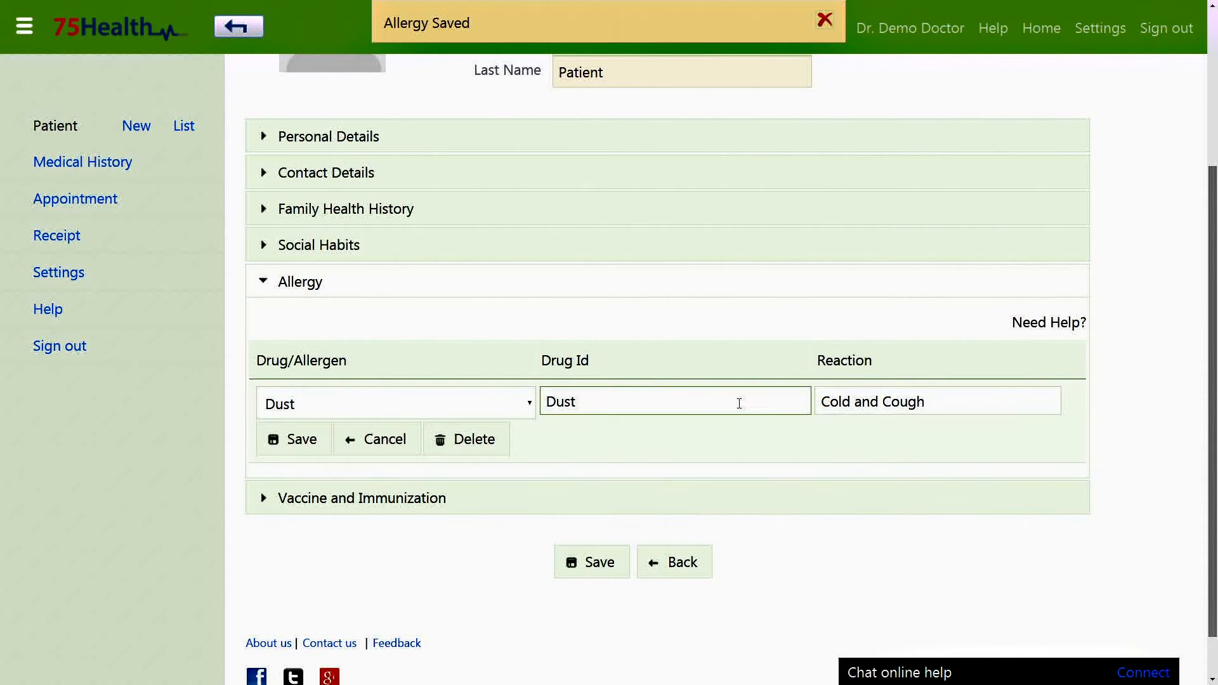
text(rgy)
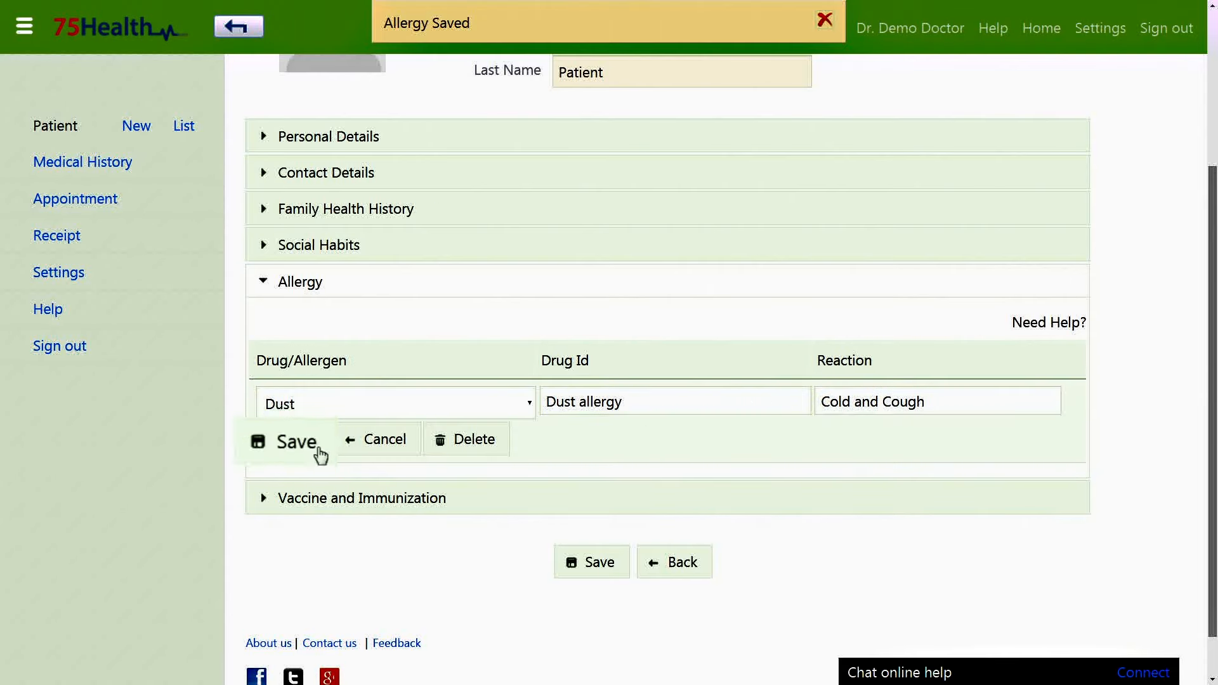
click(310, 444)
click(340, 290)
click(409, 446)
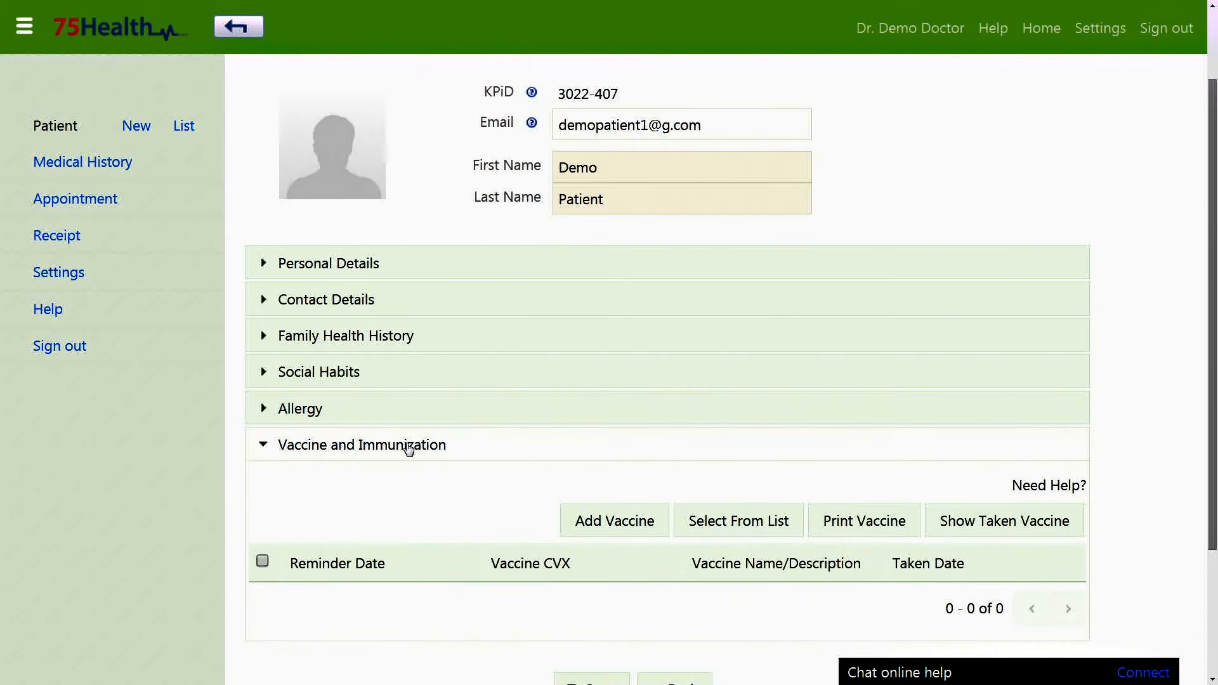
Add a vaccine entry for influenza, live, intranasal with reminder date 2015-12-01.
scroll(408, 449, down, 1)
scroll(408, 449, down, 1)
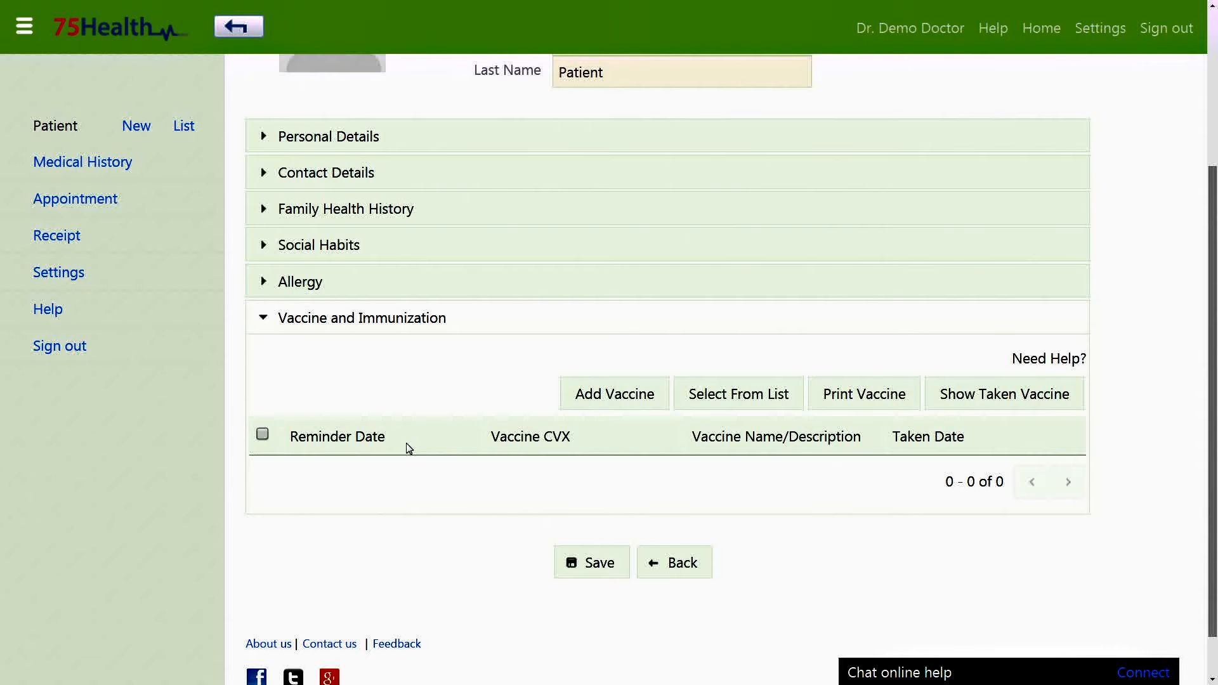
click(627, 405)
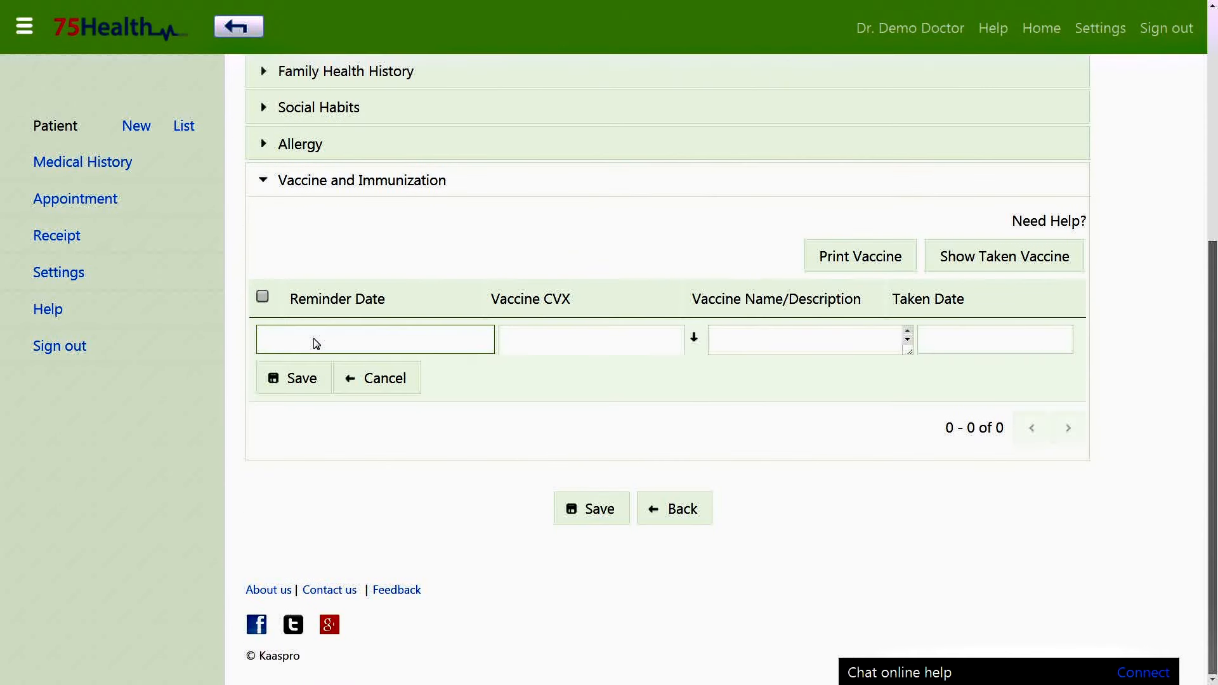
click(315, 342)
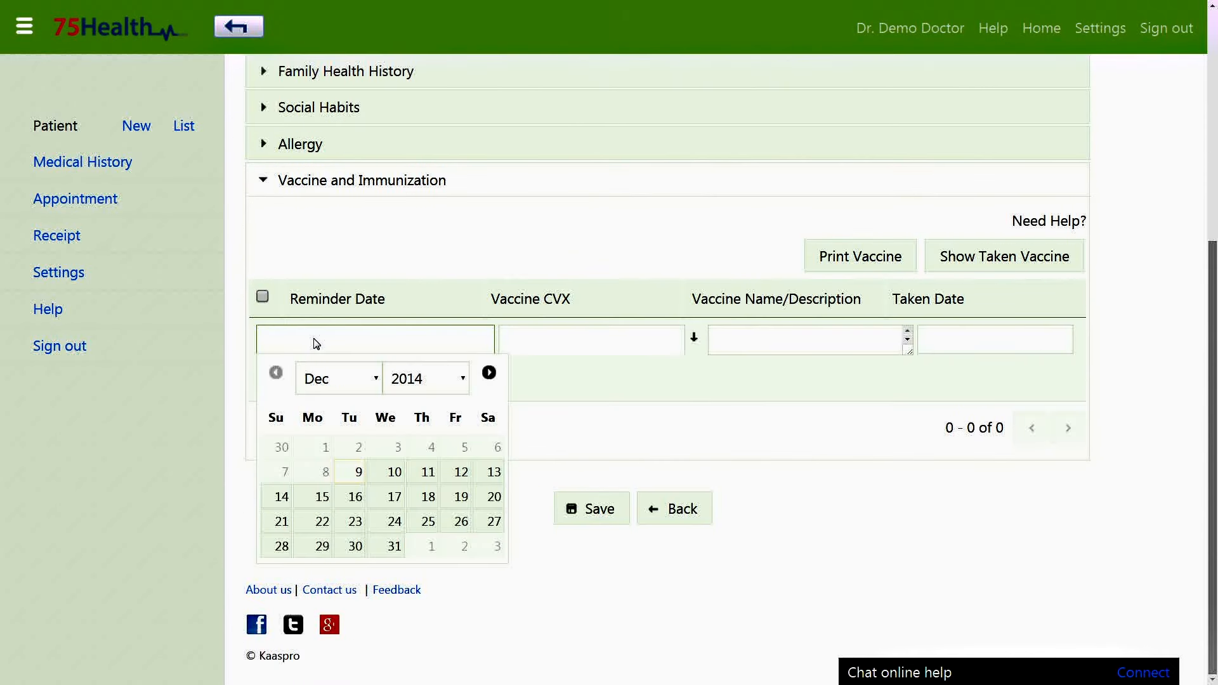
click(420, 379)
click(412, 77)
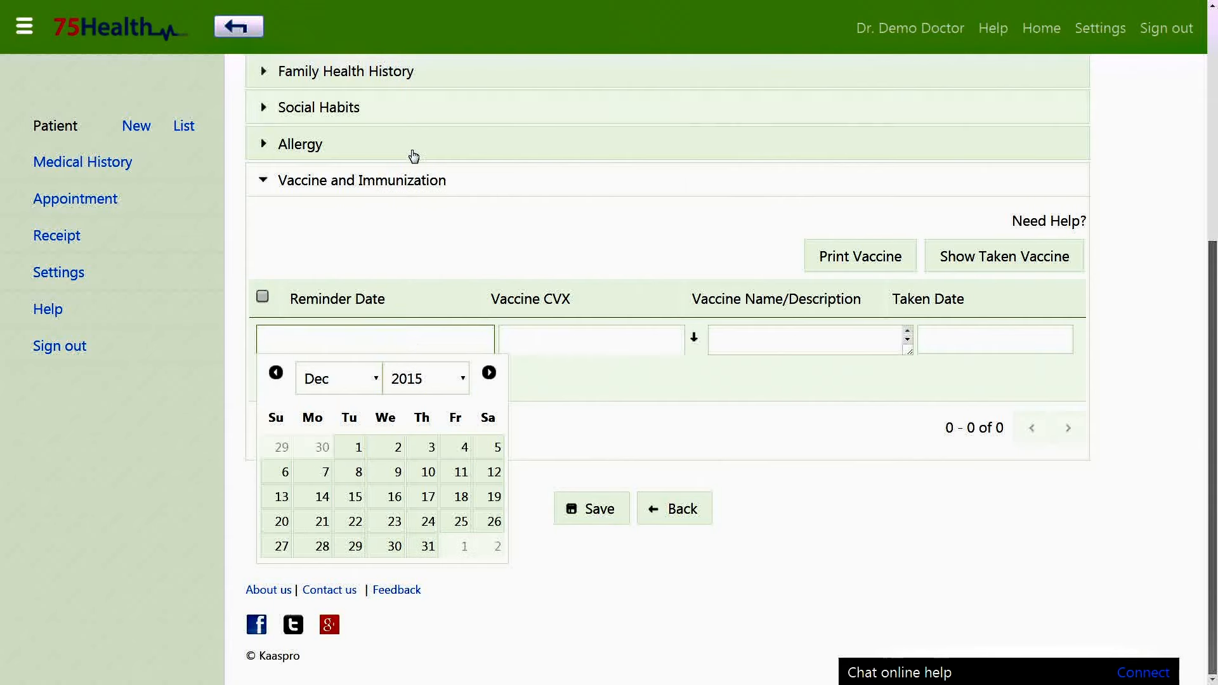
click(355, 457)
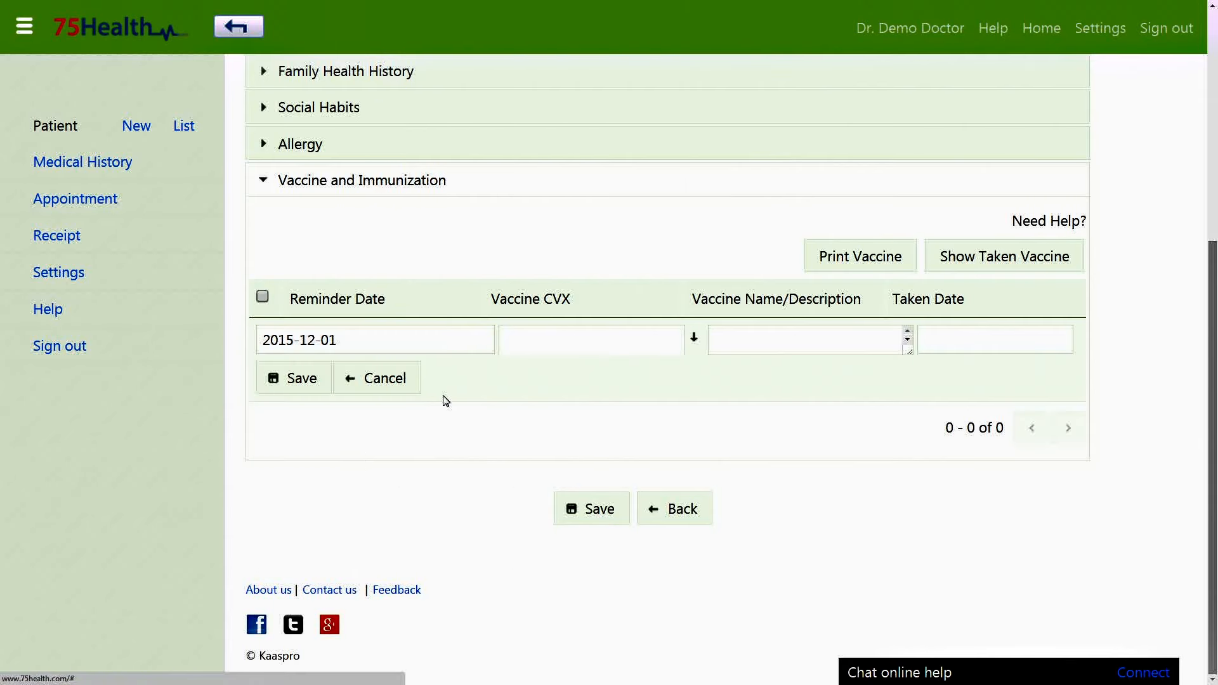
click(644, 347)
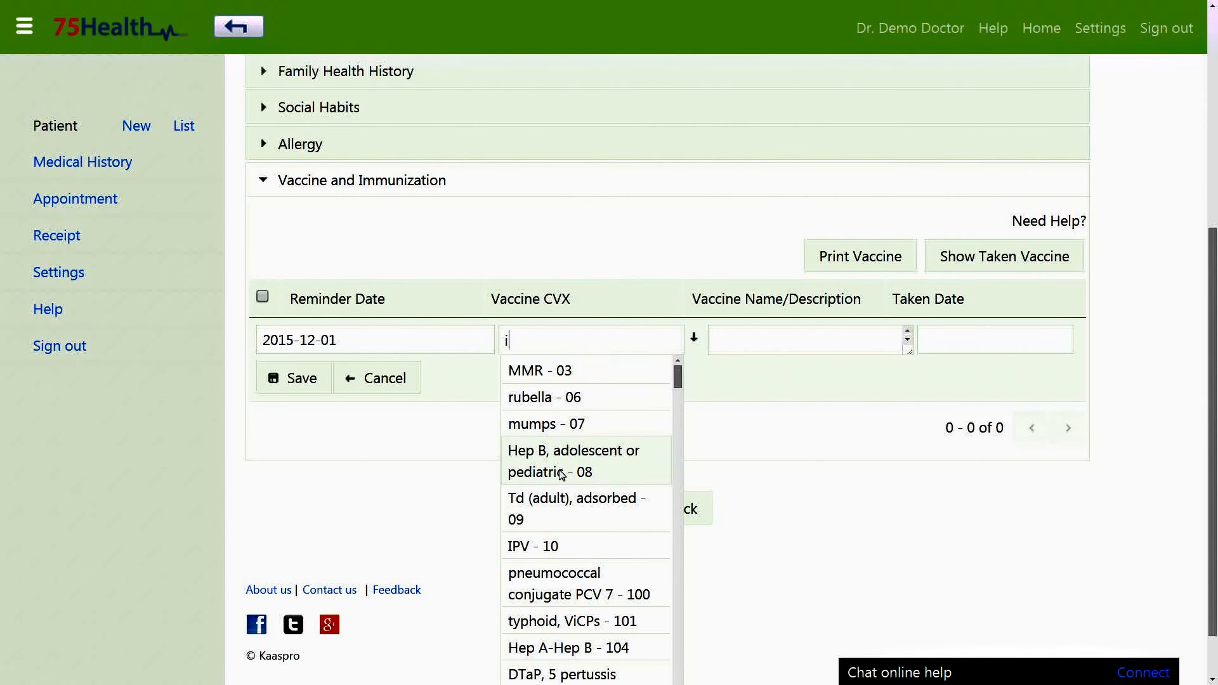
text(i)
scroll(563, 476, down, 5)
click(598, 380)
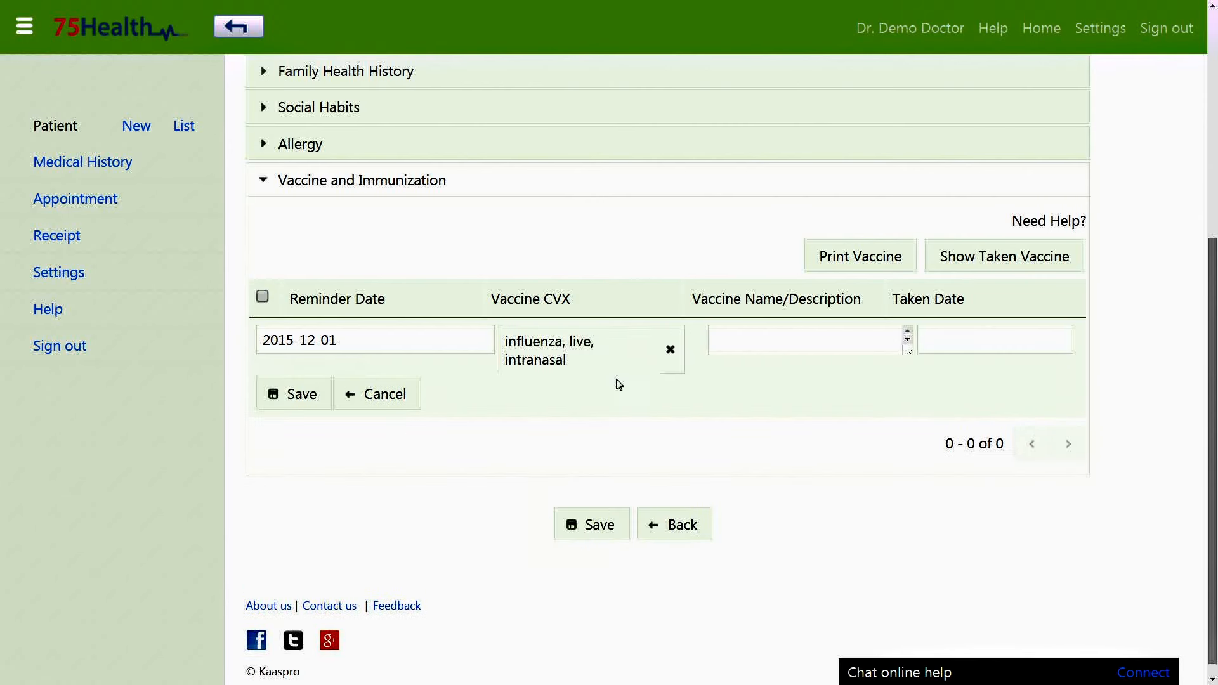
click(320, 411)
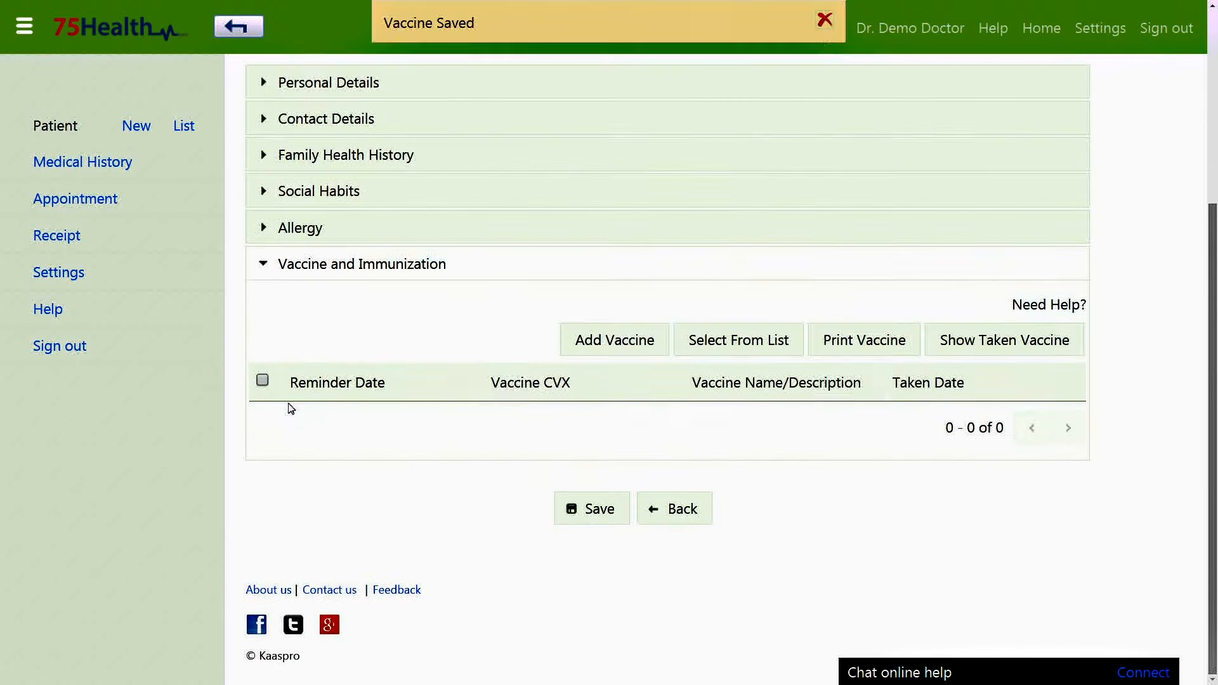
Add a Typhoid Vaccine entry with reminder date 2016-12-01.
click(646, 356)
click(628, 431)
click(794, 429)
text(T)
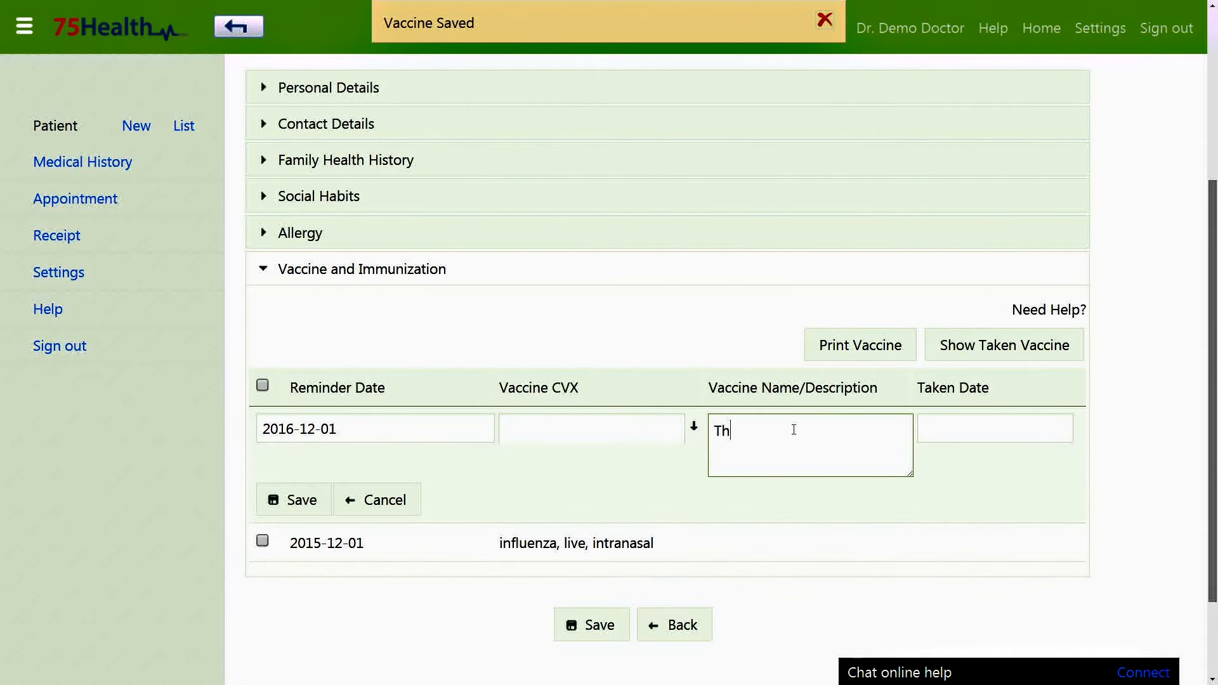
text(yphoid Vaccine)
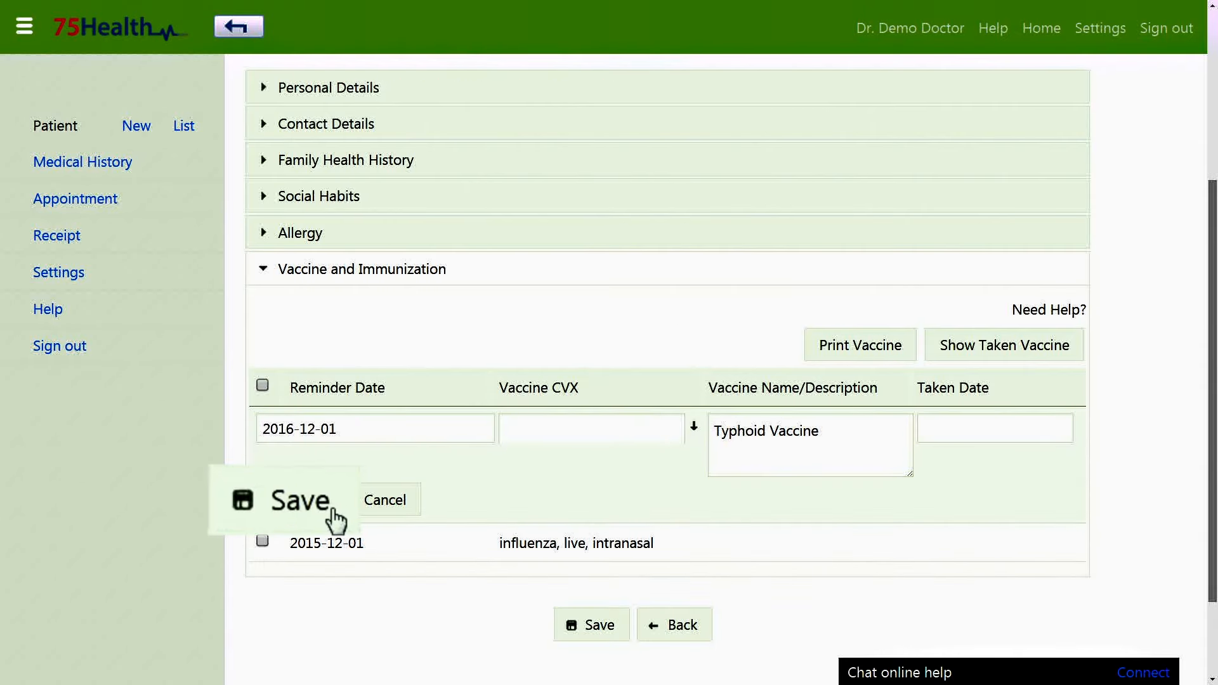
click(333, 517)
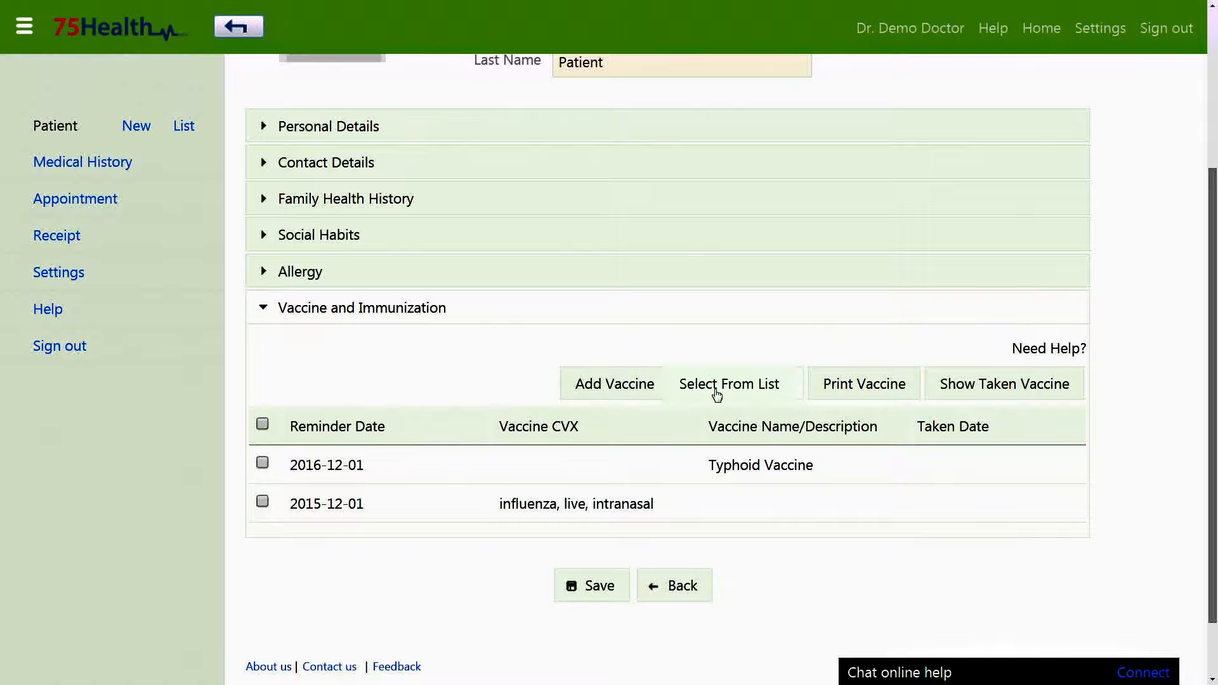
Add rubella to the Frequently Used Vaccine list at age 1 year 3 months.
click(711, 396)
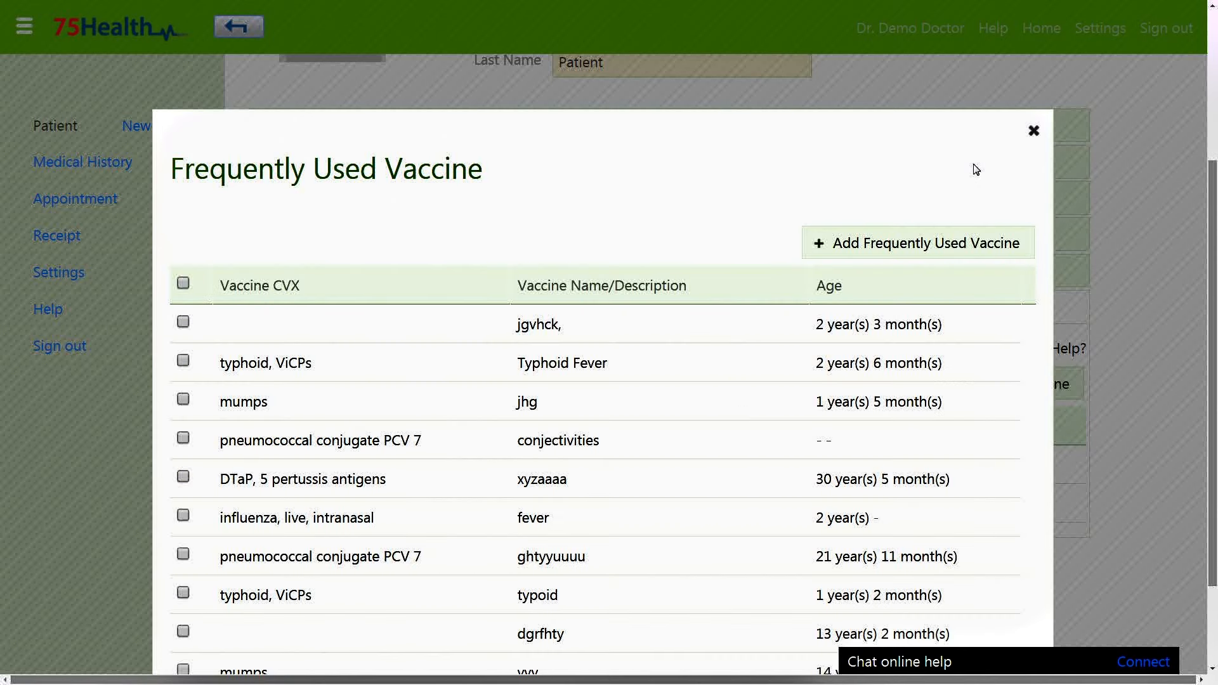
scroll(976, 169, down, 2)
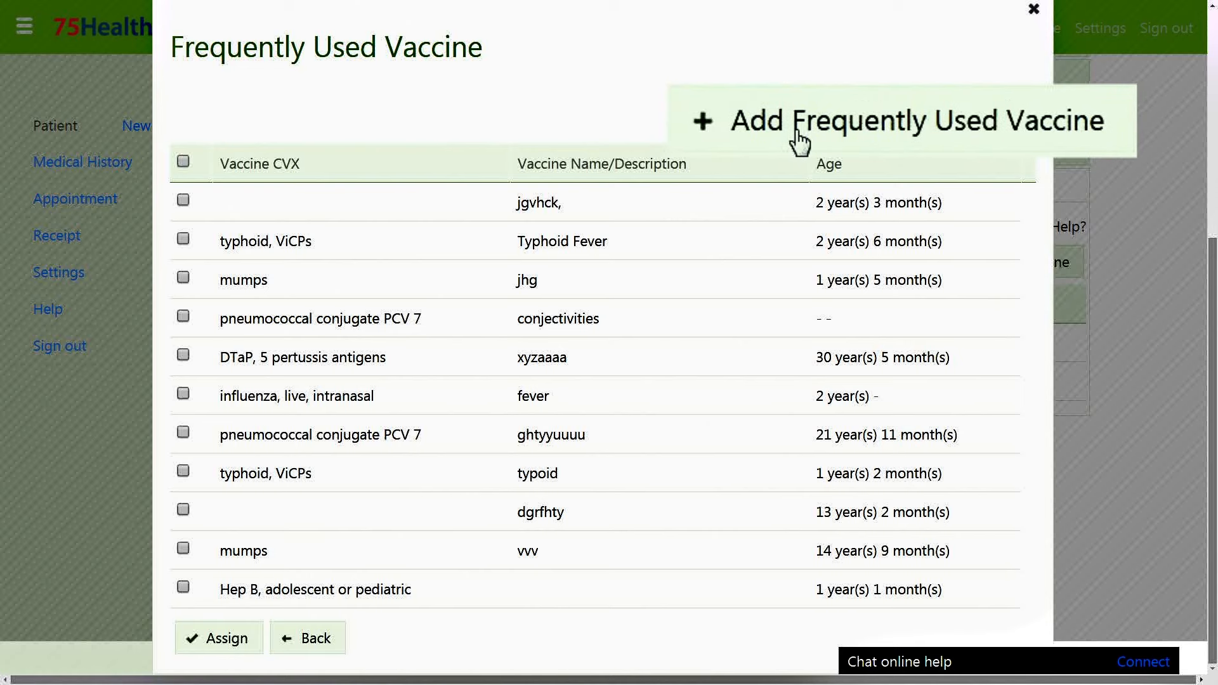
click(775, 140)
click(379, 161)
click(380, 161)
click(307, 228)
click(568, 161)
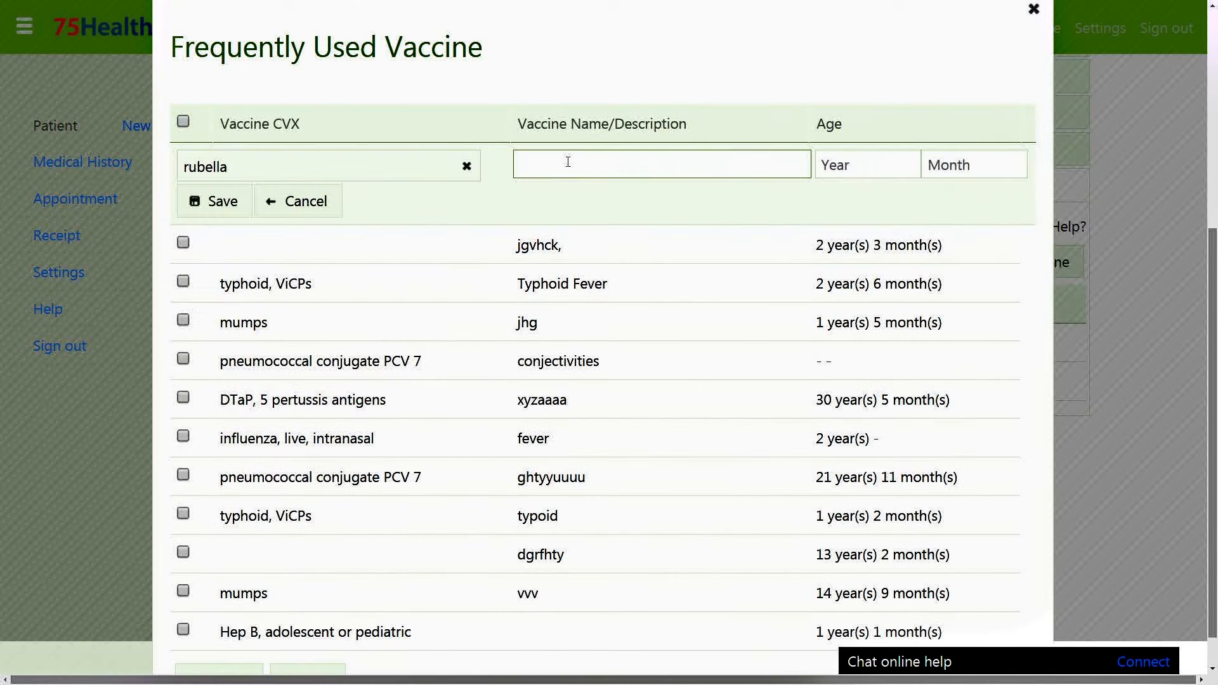
click(838, 165)
text(1)
key(Tab)
text(3)
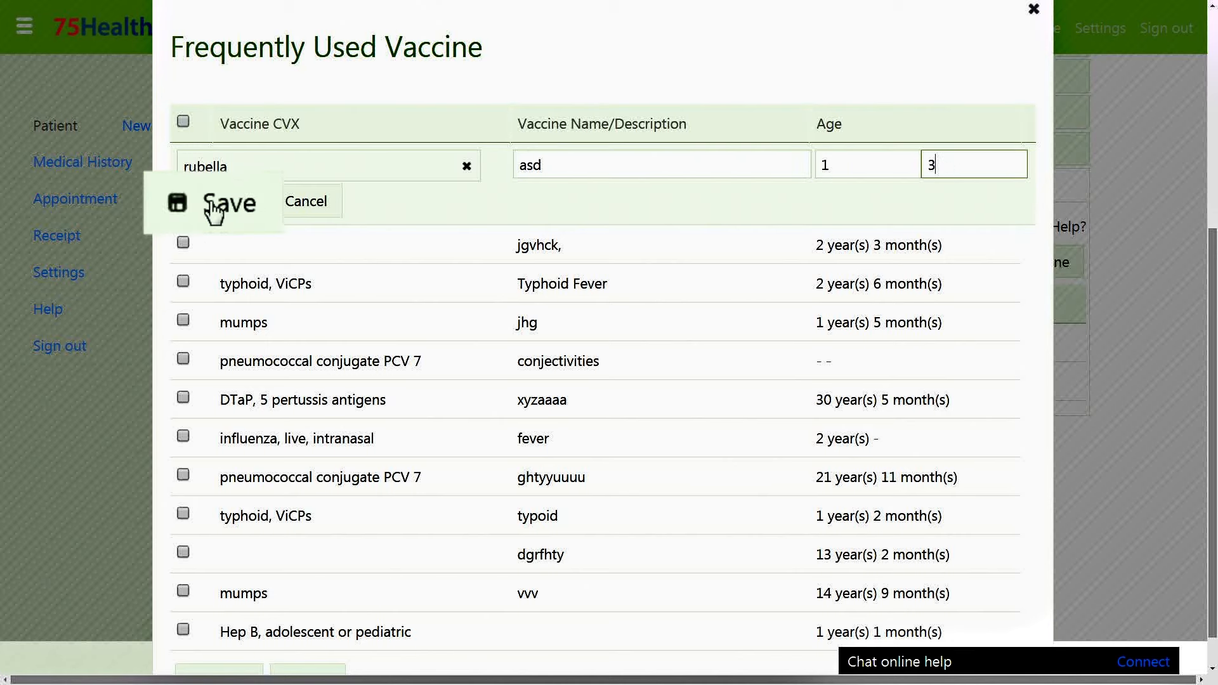
click(196, 213)
Rename the rubella entry to asdkjhj and delete the jgvhck entry.
click(412, 246)
click(565, 192)
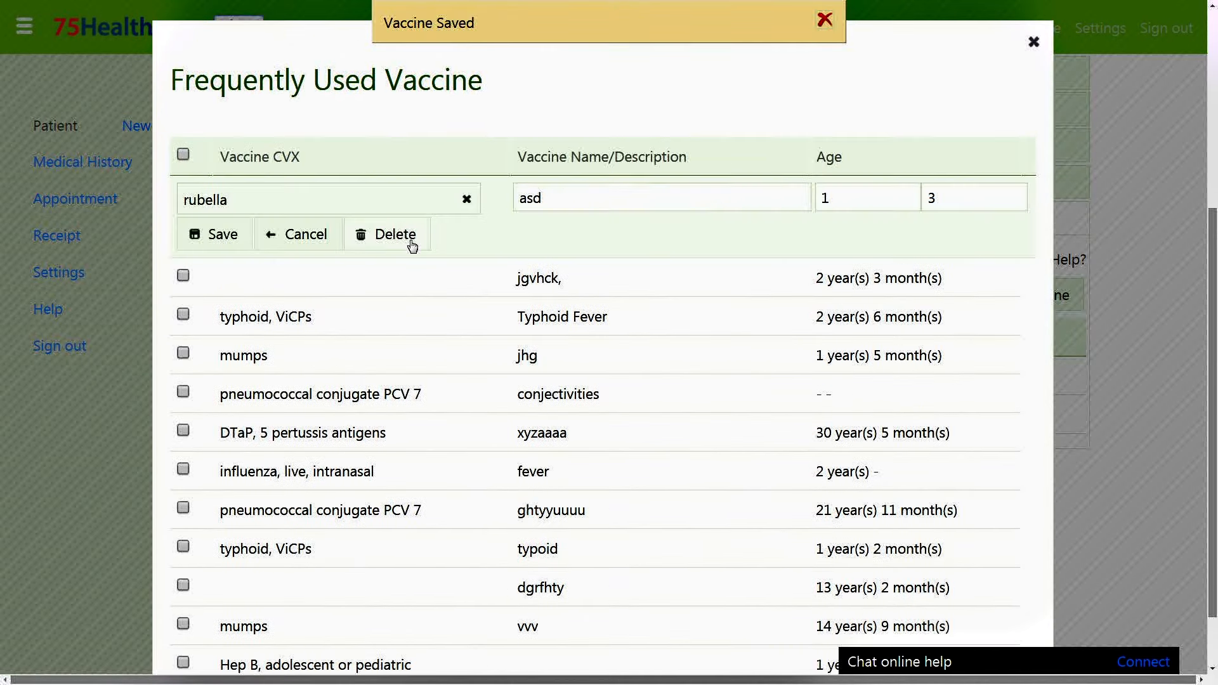
text(kjhj)
click(223, 233)
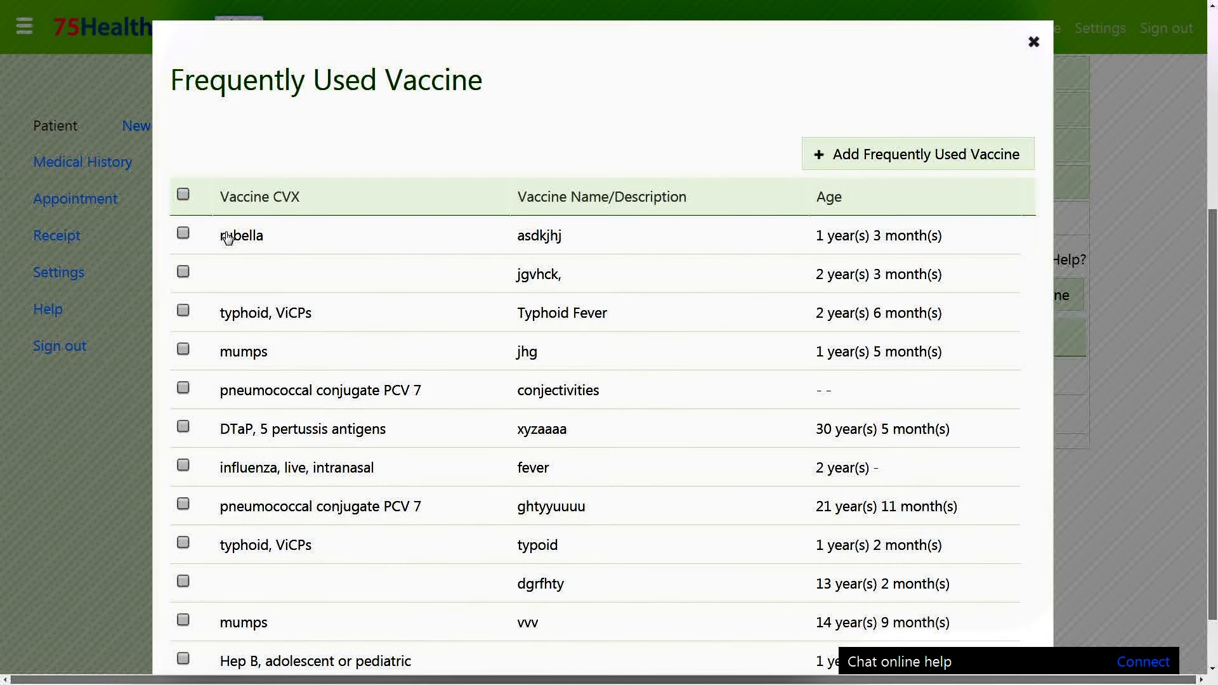
click(540, 283)
click(386, 271)
click(640, 69)
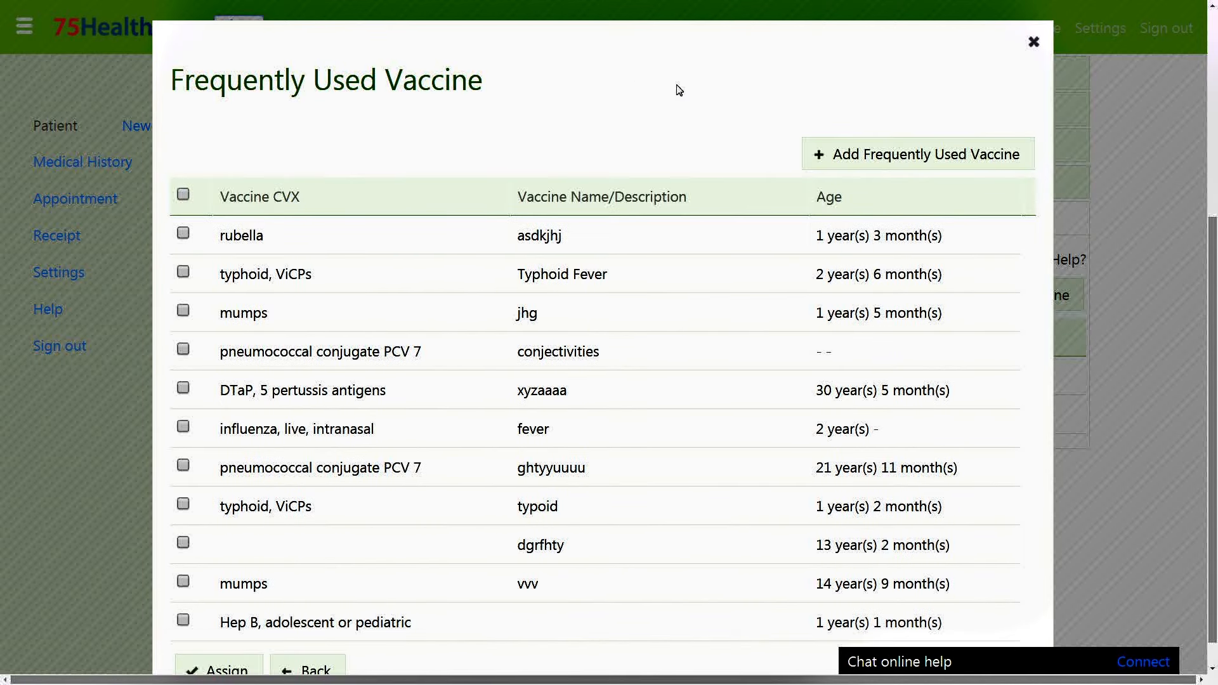
scroll(414, 267, down, 1)
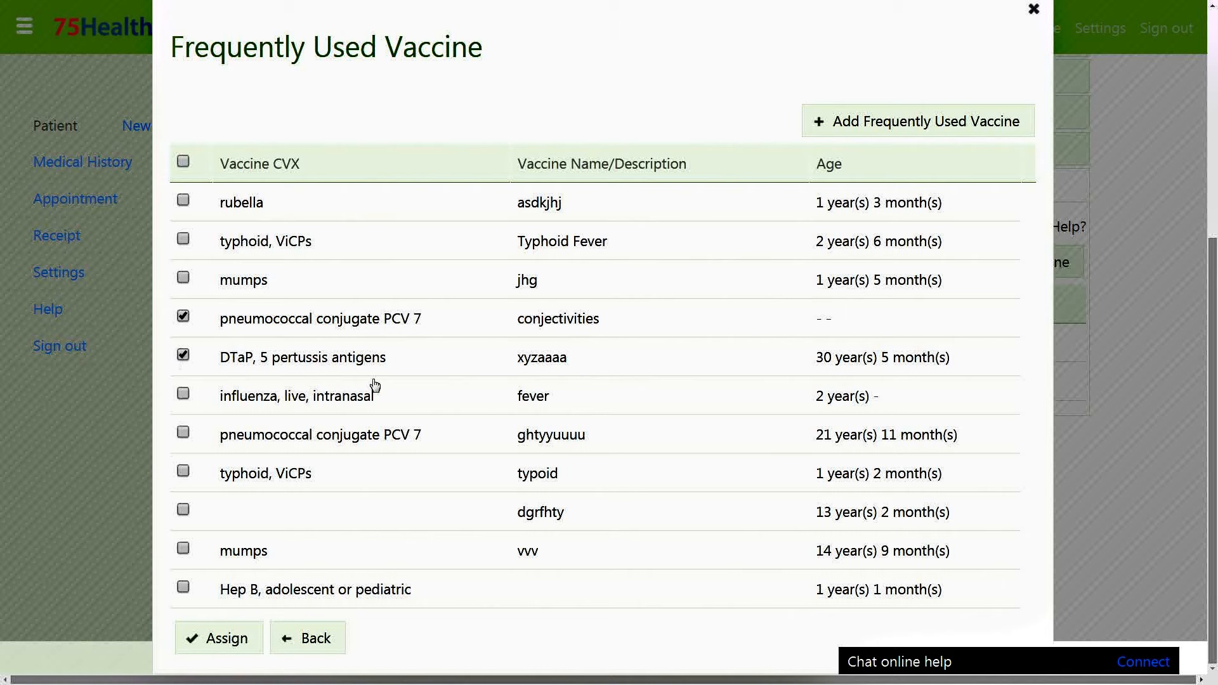
Assign the checked vaccines to the patient and check all four vaccines.
click(228, 642)
scroll(580, 523, up, 1)
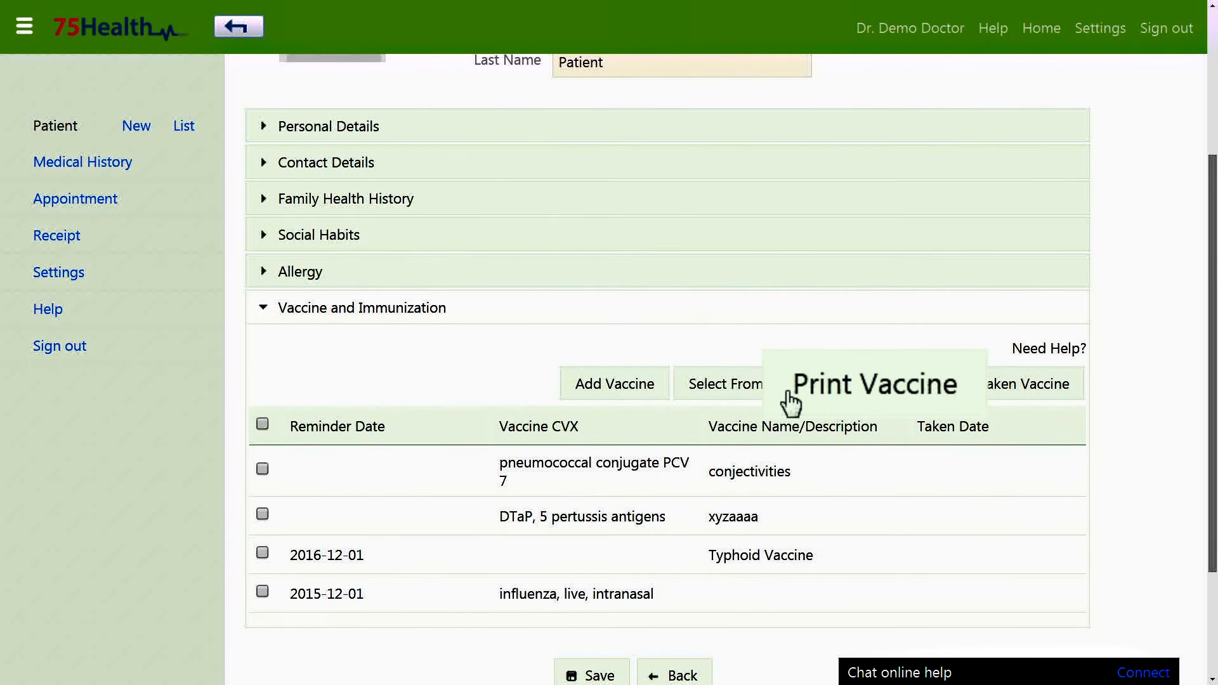
click(262, 423)
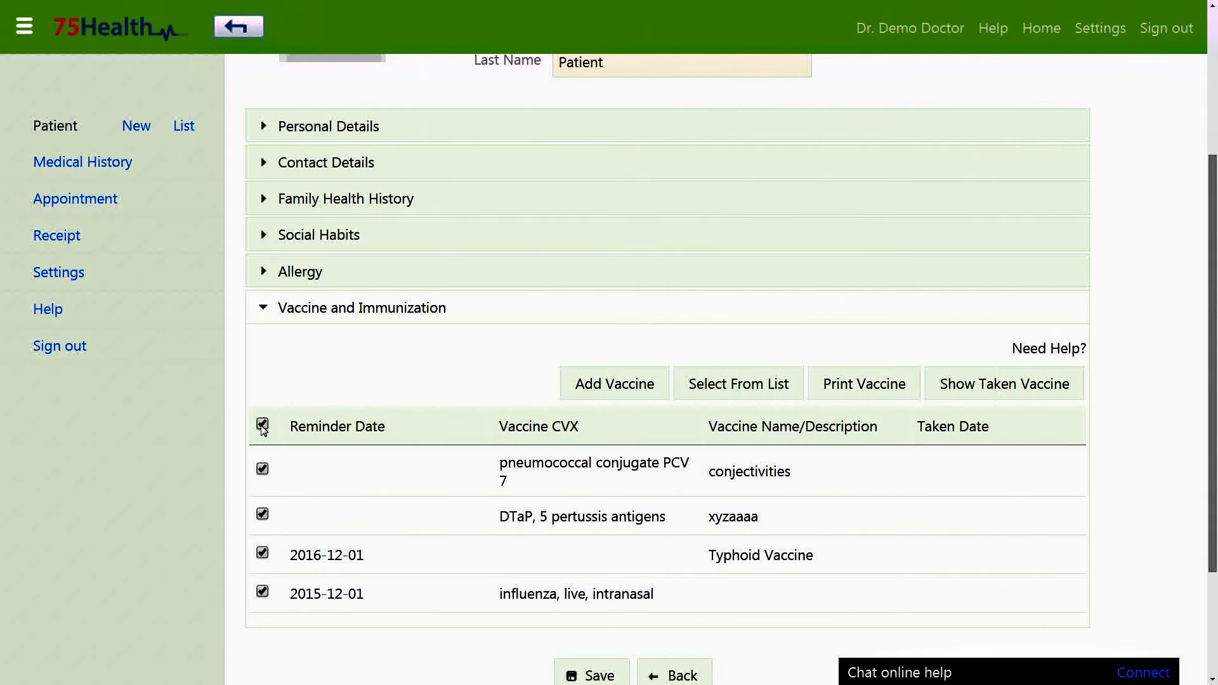
Preview the vaccine print list, review taken vaccines (influenza, 2014-12-09), and save the patient.
click(804, 403)
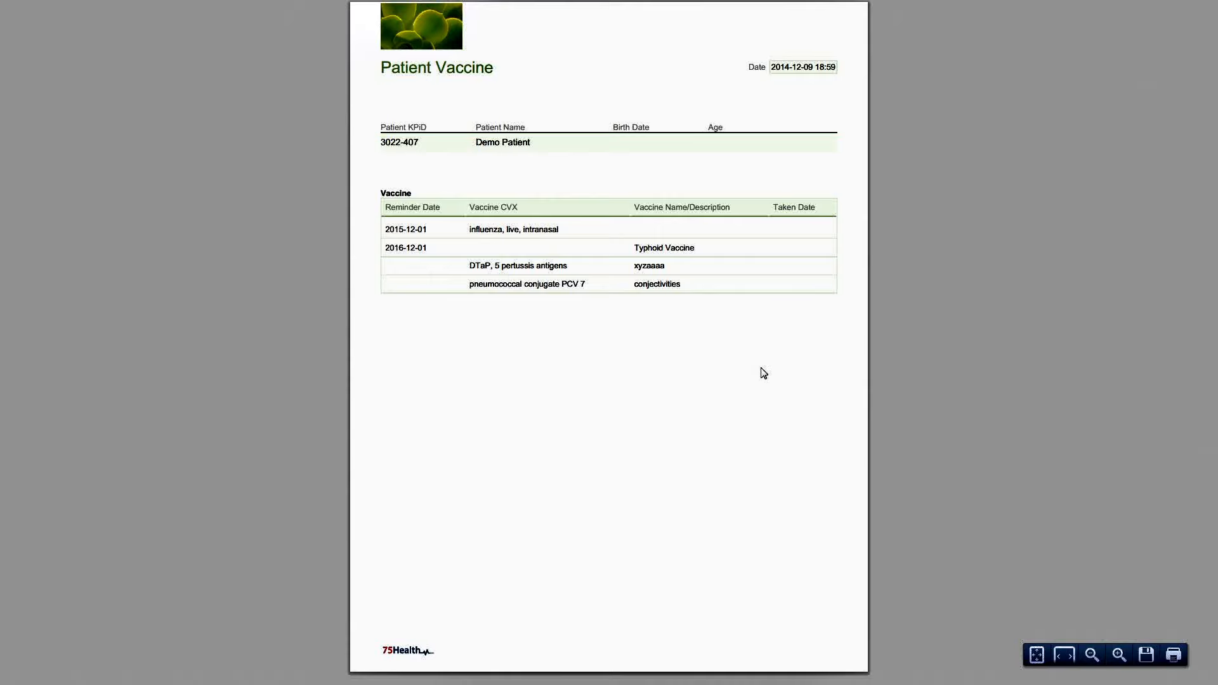
scroll(723, 359, up, 4)
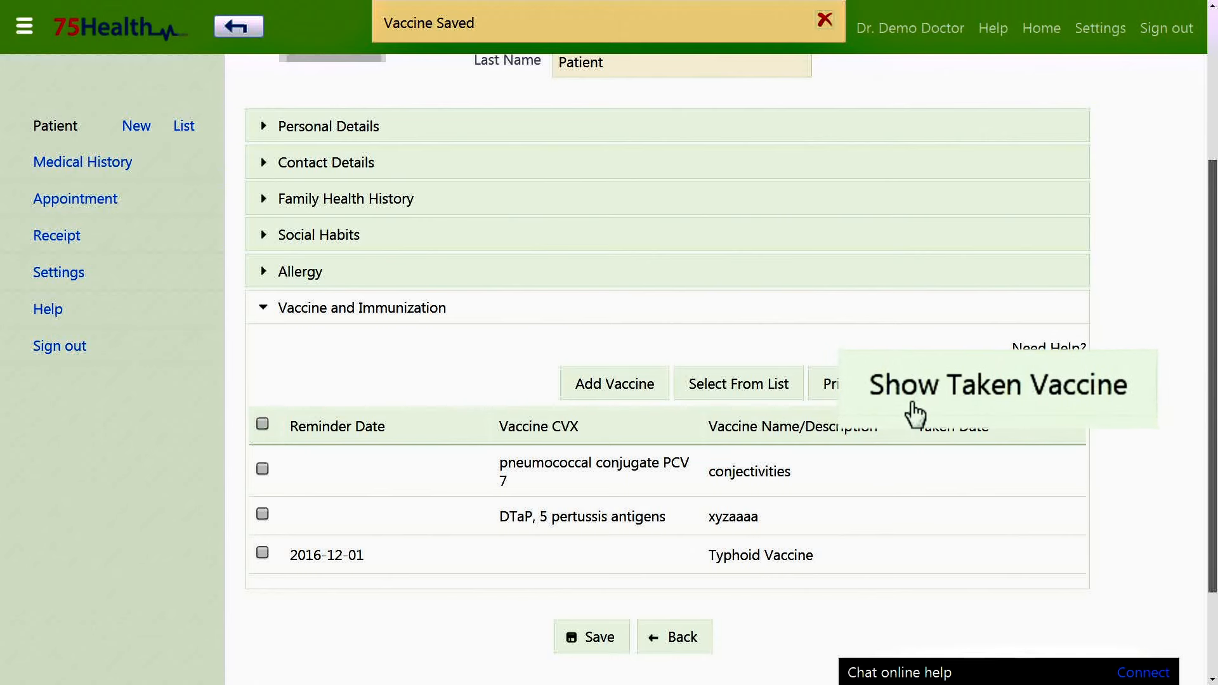
click(974, 383)
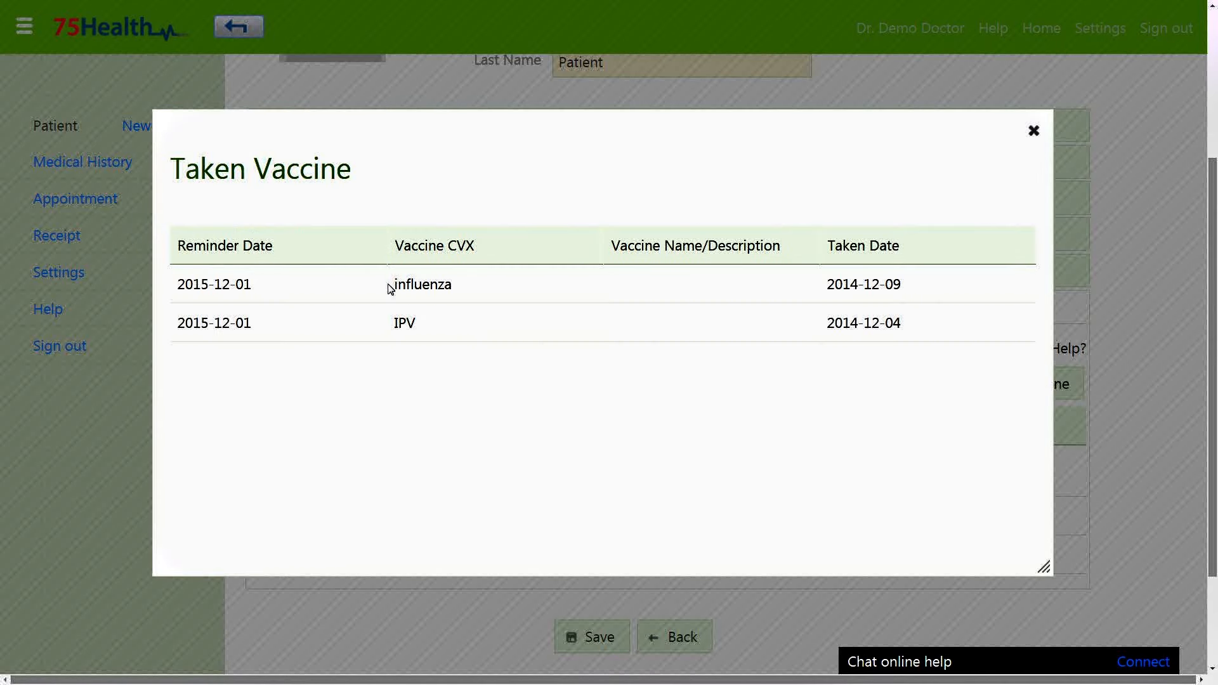
drag(389, 291, 458, 286)
drag(824, 287, 914, 285)
click(913, 287)
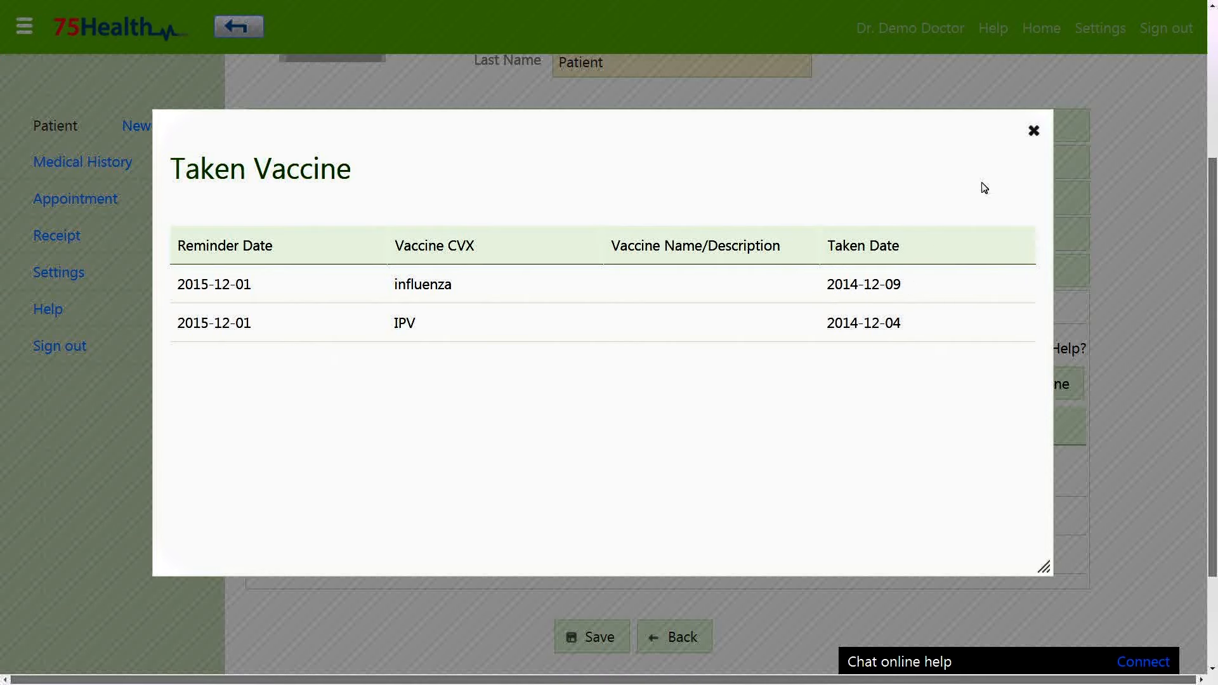
click(1034, 131)
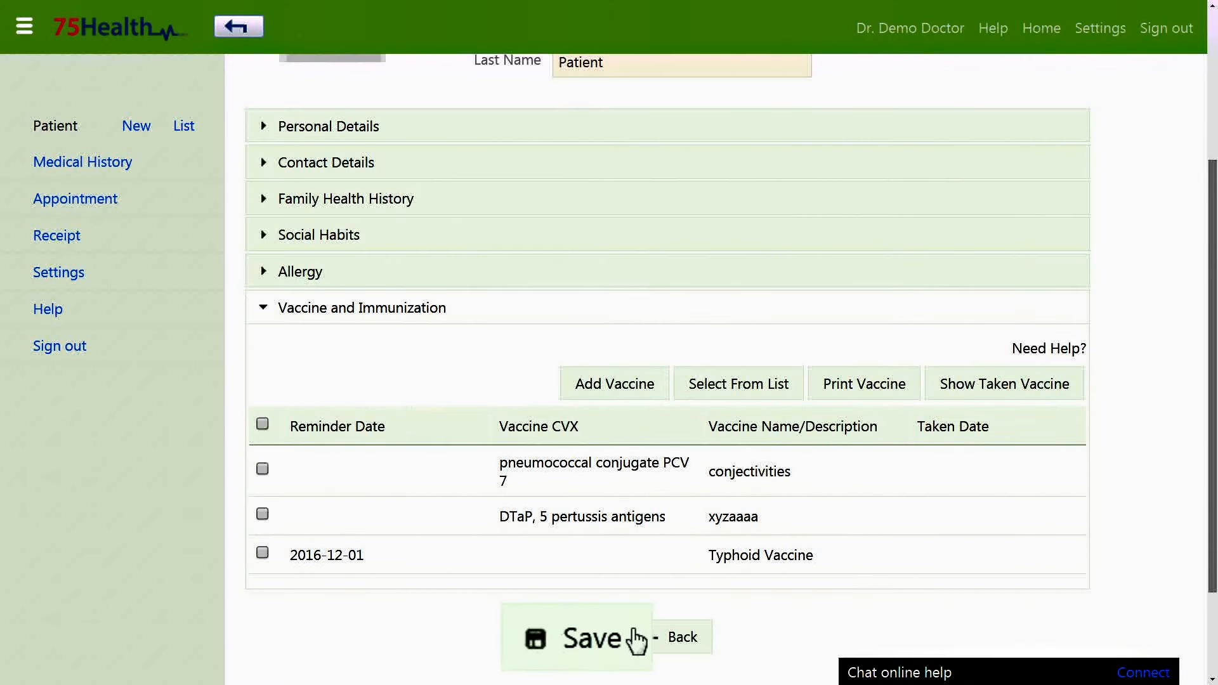
click(612, 640)
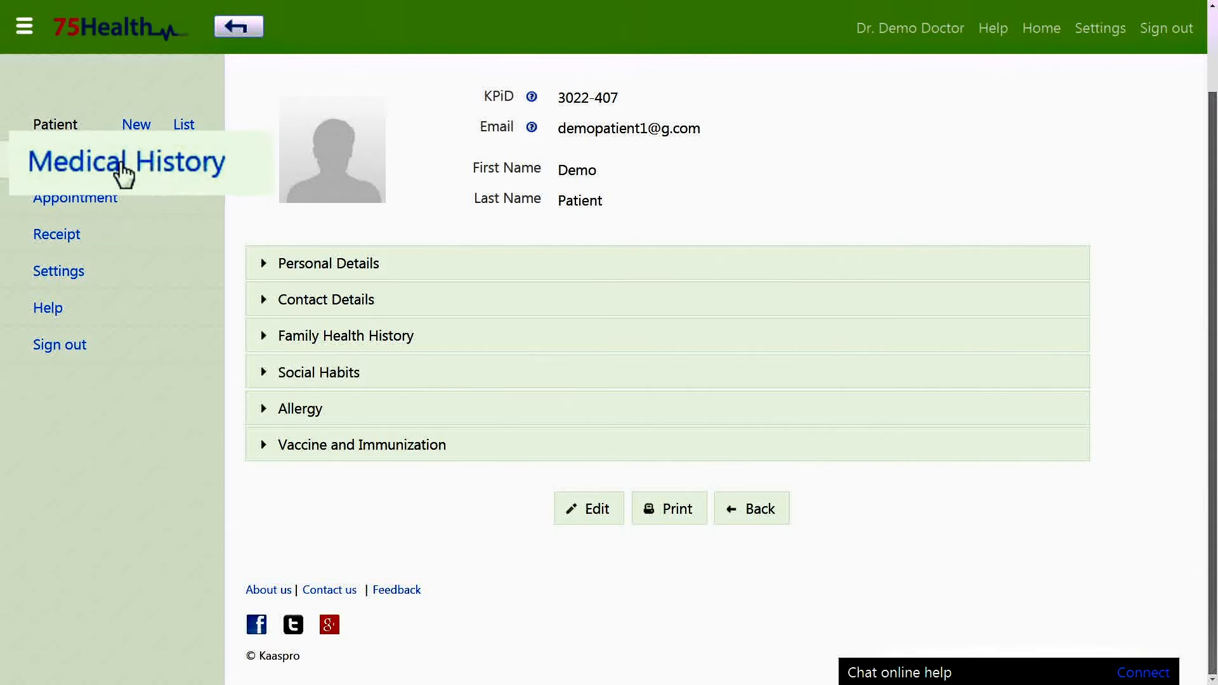
Go to Patient Medical History and select the demo patient by searching 'd'.
click(82, 164)
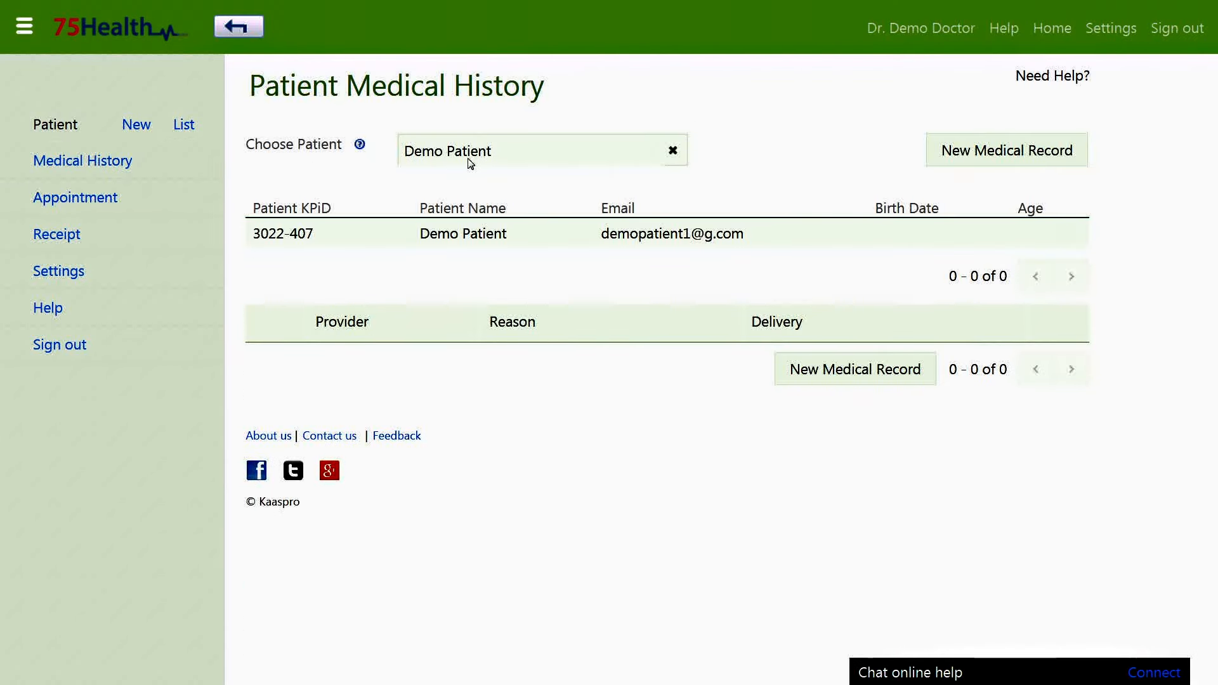
click(673, 152)
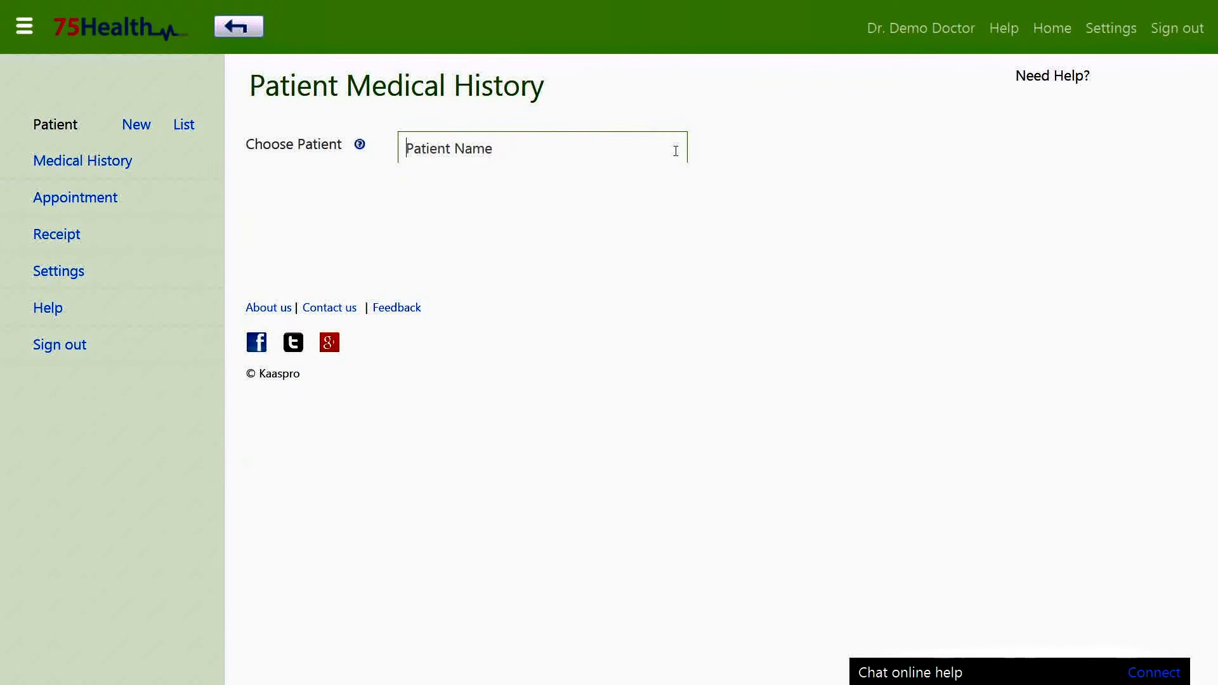
text(demo)
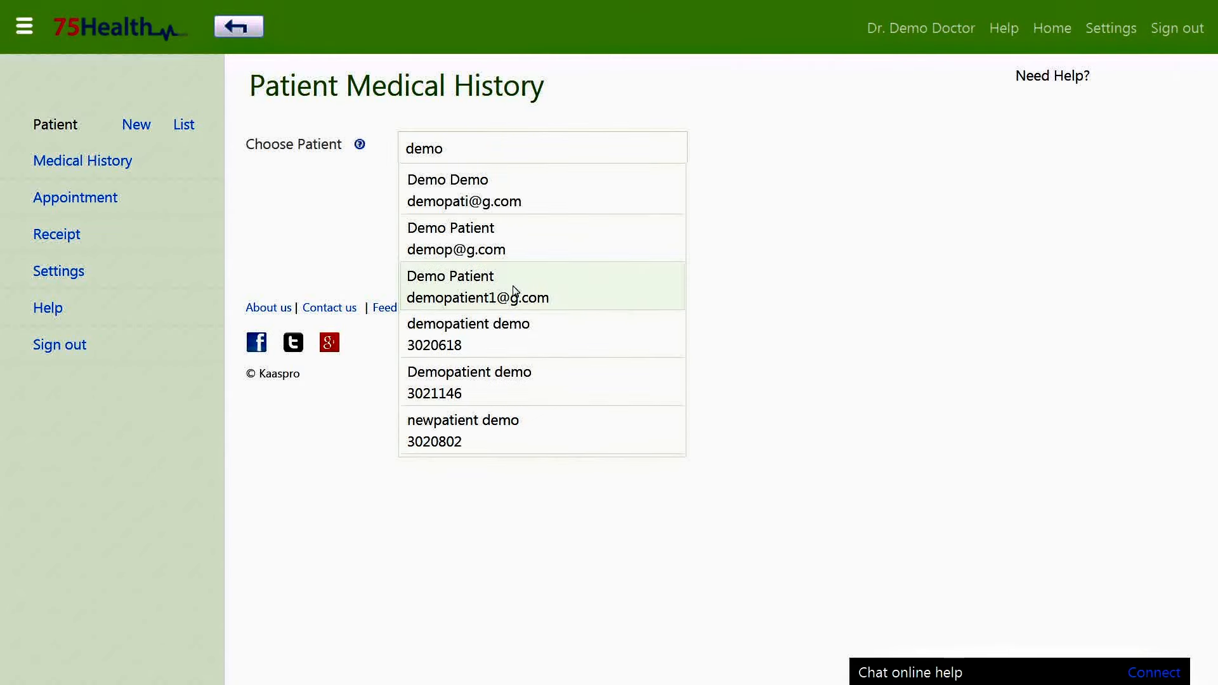
click(514, 291)
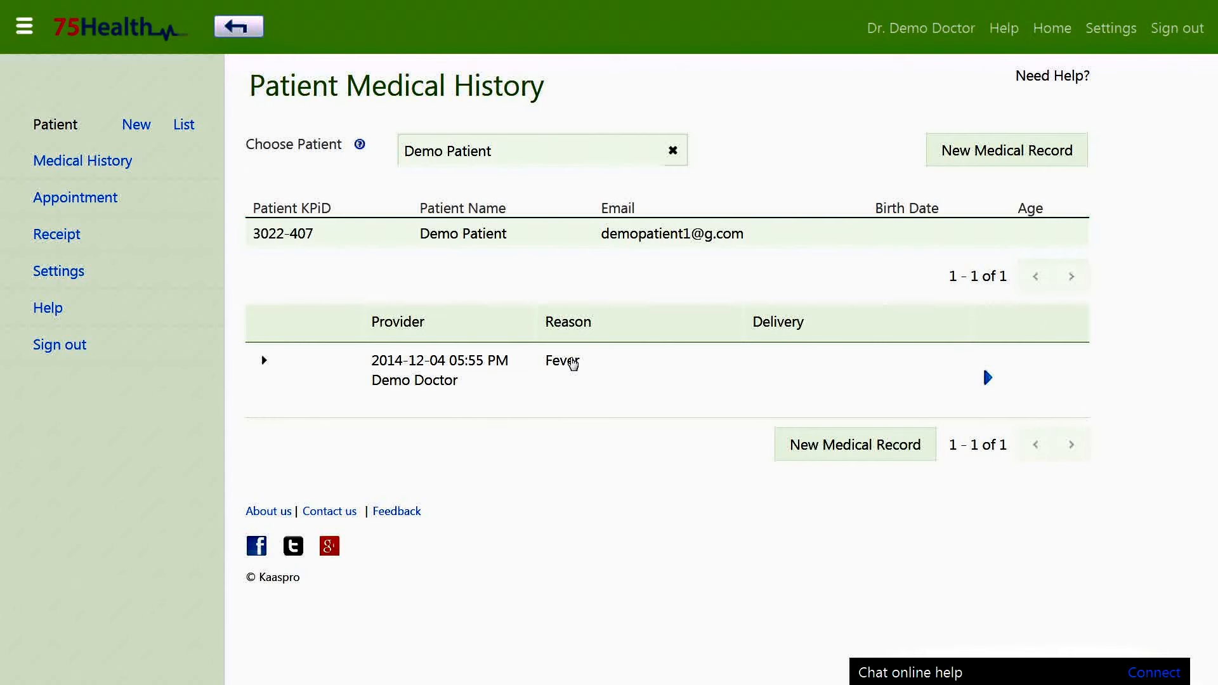
Review the 2014-12-04 Fever visit record, then return to the medical history list.
click(573, 362)
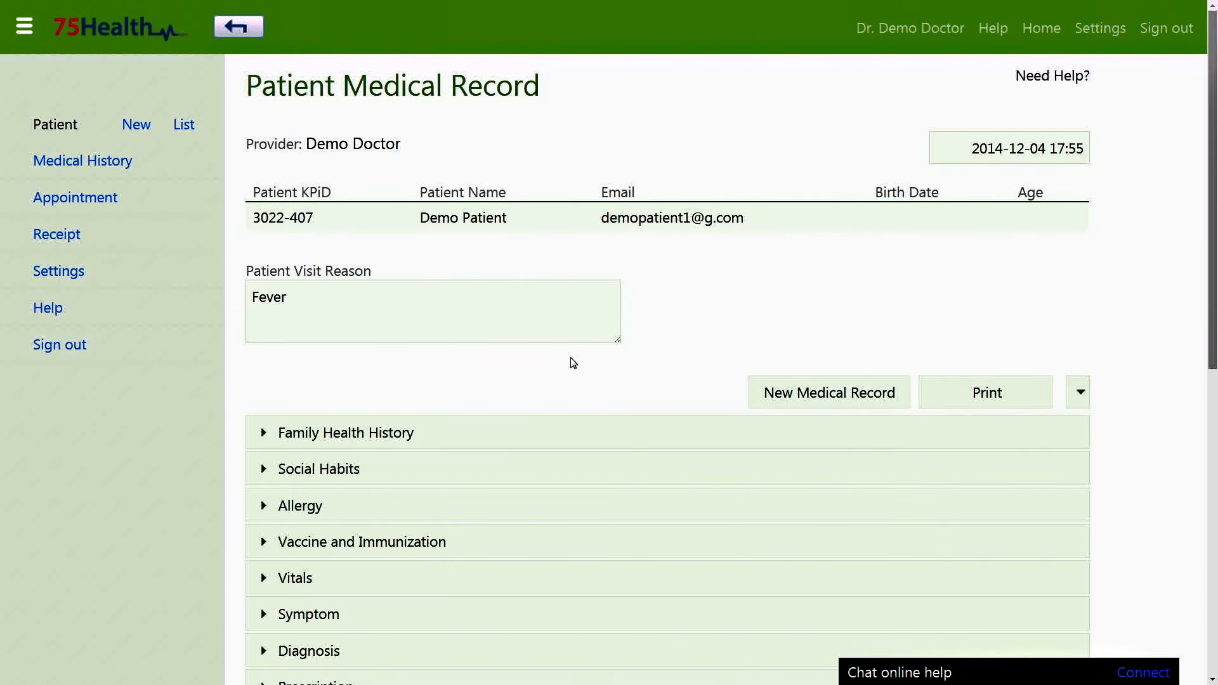
scroll(572, 363, down, 6)
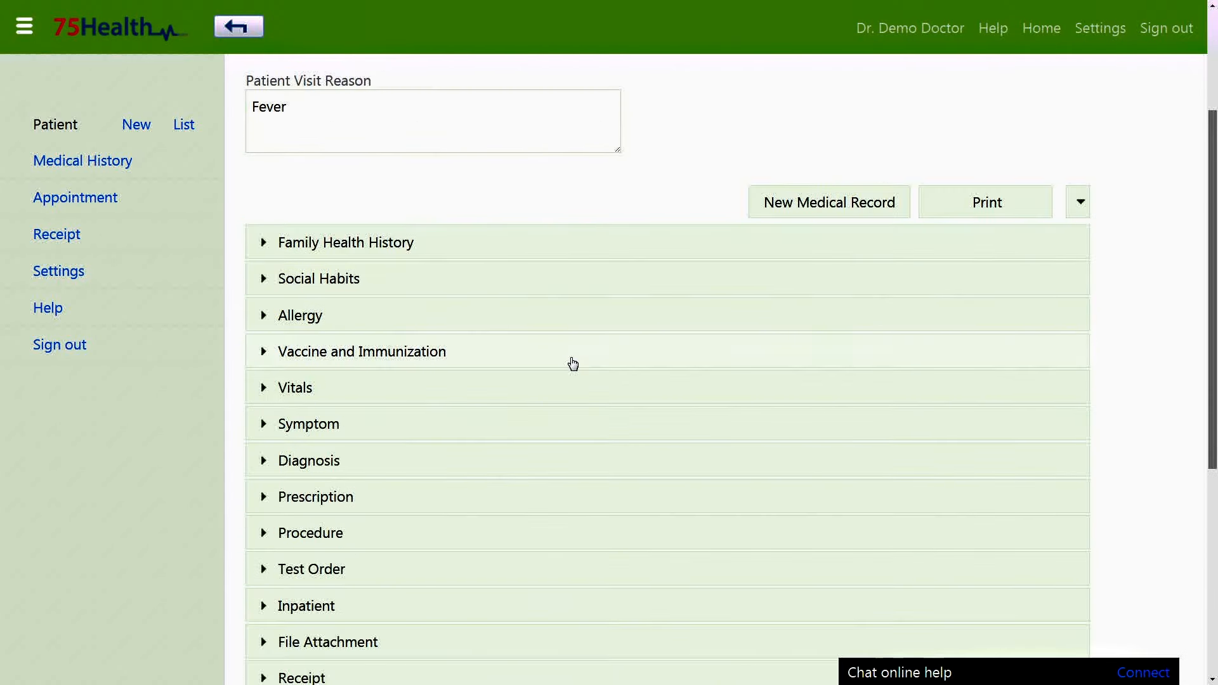
scroll(572, 363, down, 2)
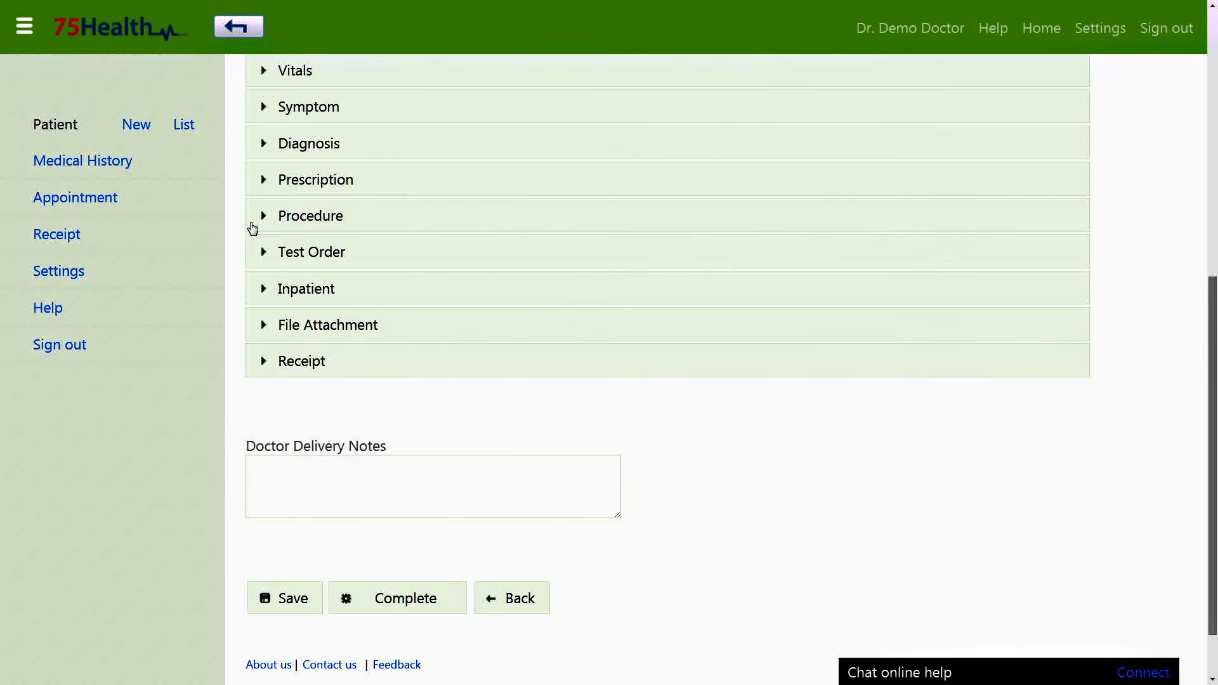
click(120, 160)
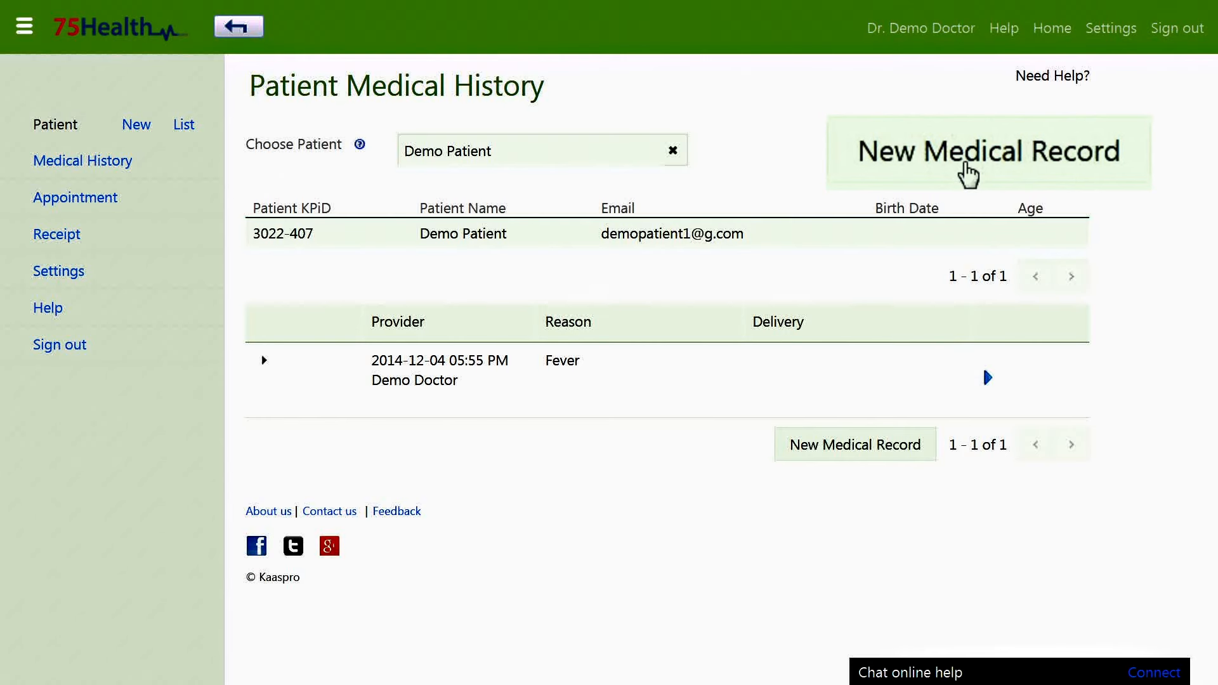
Start a new medical record and enter vitals: blood pressure 80/115, temperature 99 °F, pulse 110.
click(990, 161)
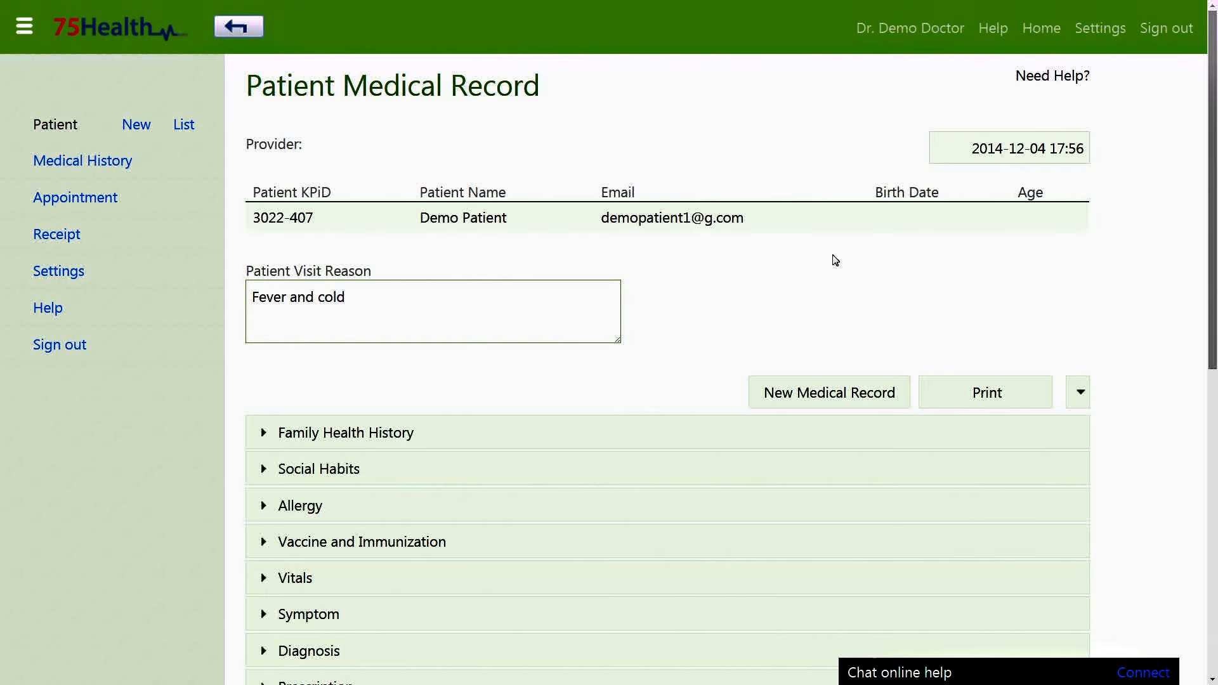
scroll(372, 367, down, 3)
click(372, 368)
click(424, 473)
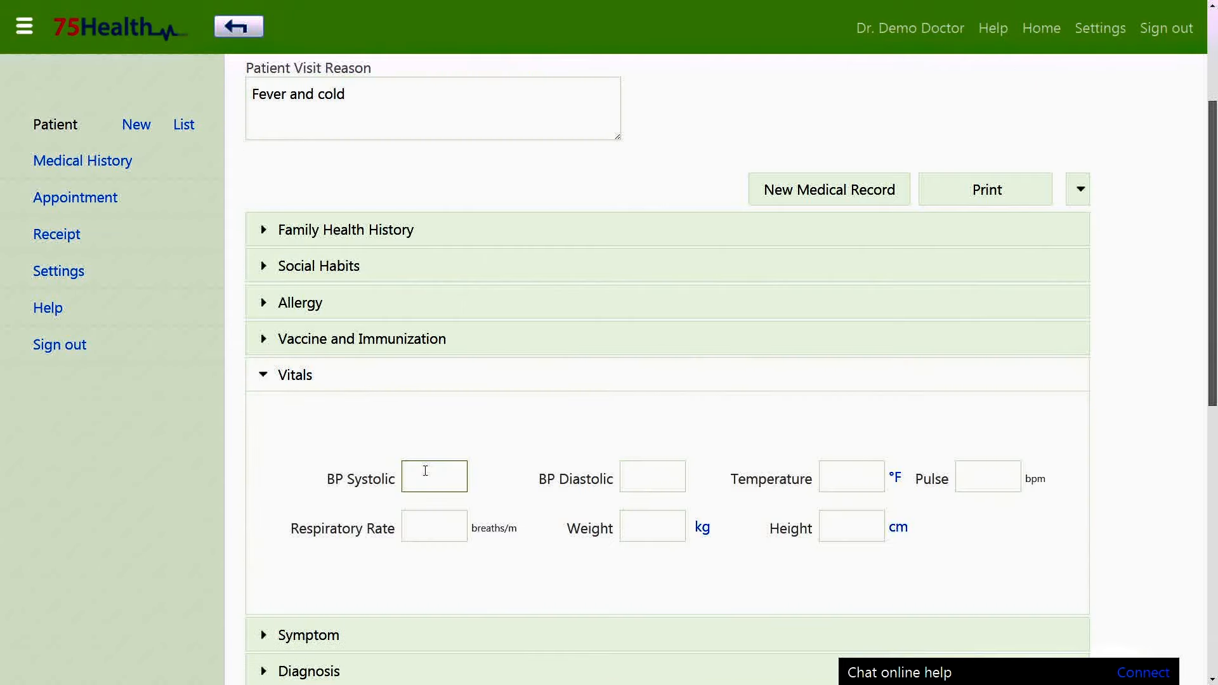
scroll(445, 379, down, 2)
text(80)
key(Tab)
text(115)
key(Tab)
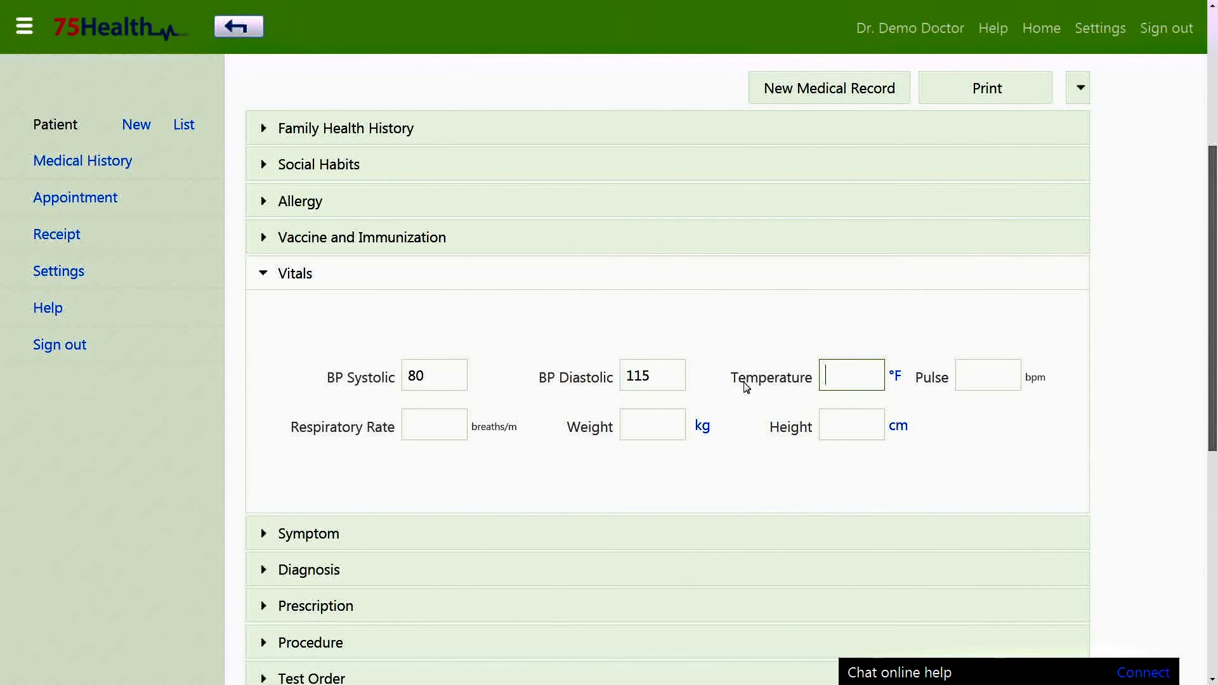
text(99)
key(Tab)
text(110)
Fill the remaining vitals fields with 11, weight 75 and height 16.
key(Tab)
text(11)
key(Tab)
text(75)
click(870, 424)
text(160)
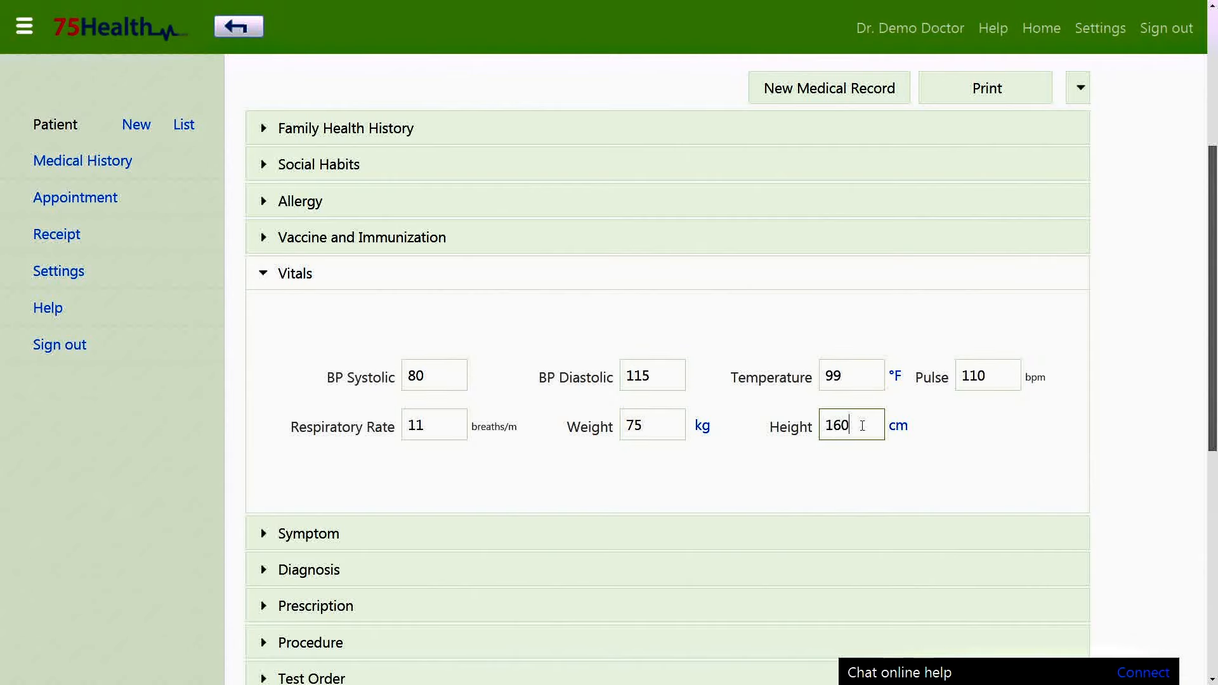
Add the delivery note 'Come after 3 days' and save the visit record.
scroll(679, 310, down, 6)
click(459, 431)
text(Comer)
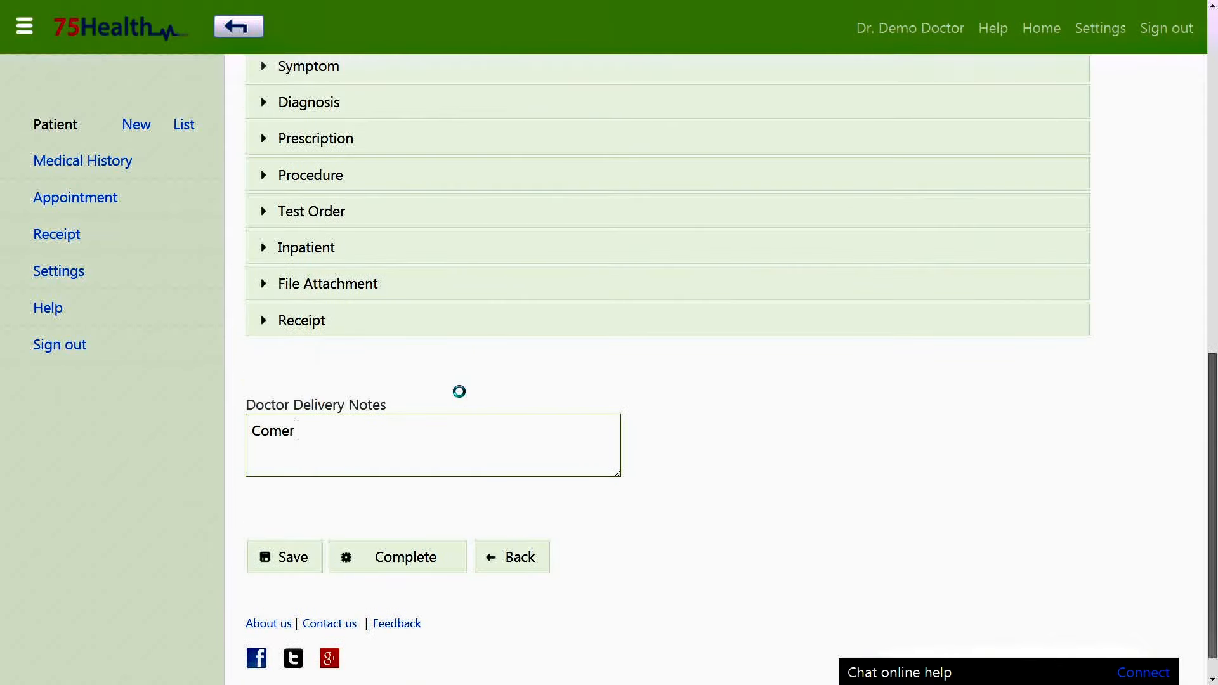
key(BackSpace)
key(BackSpace)
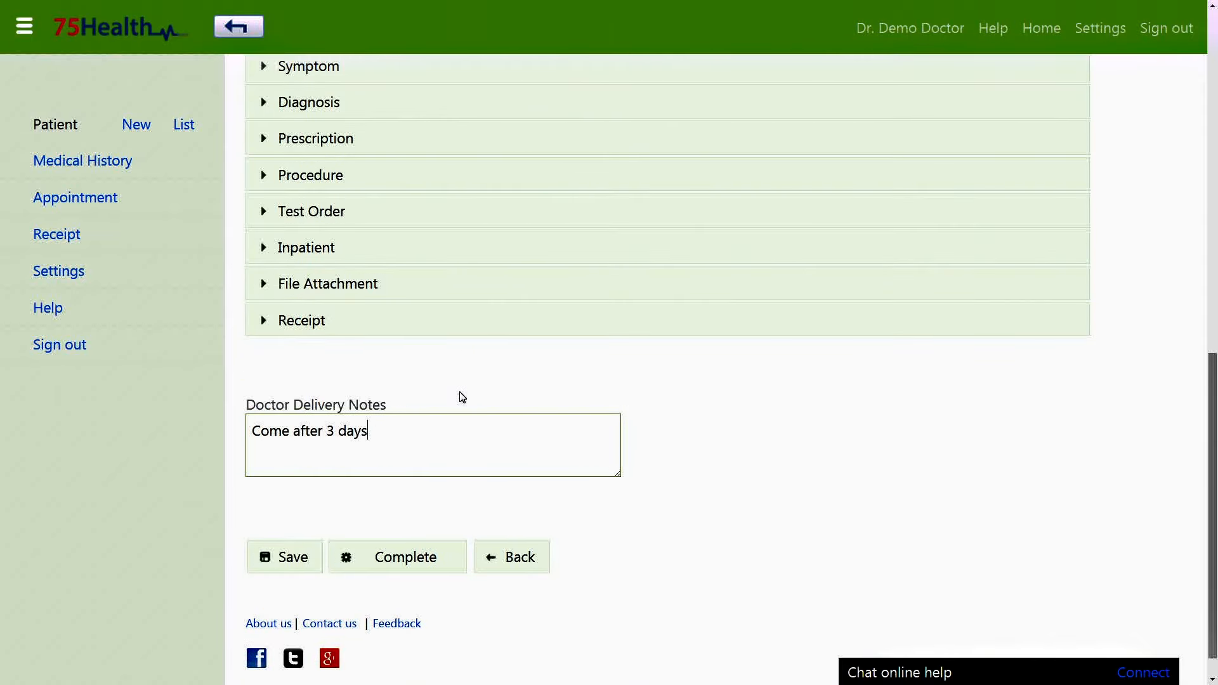
click(314, 550)
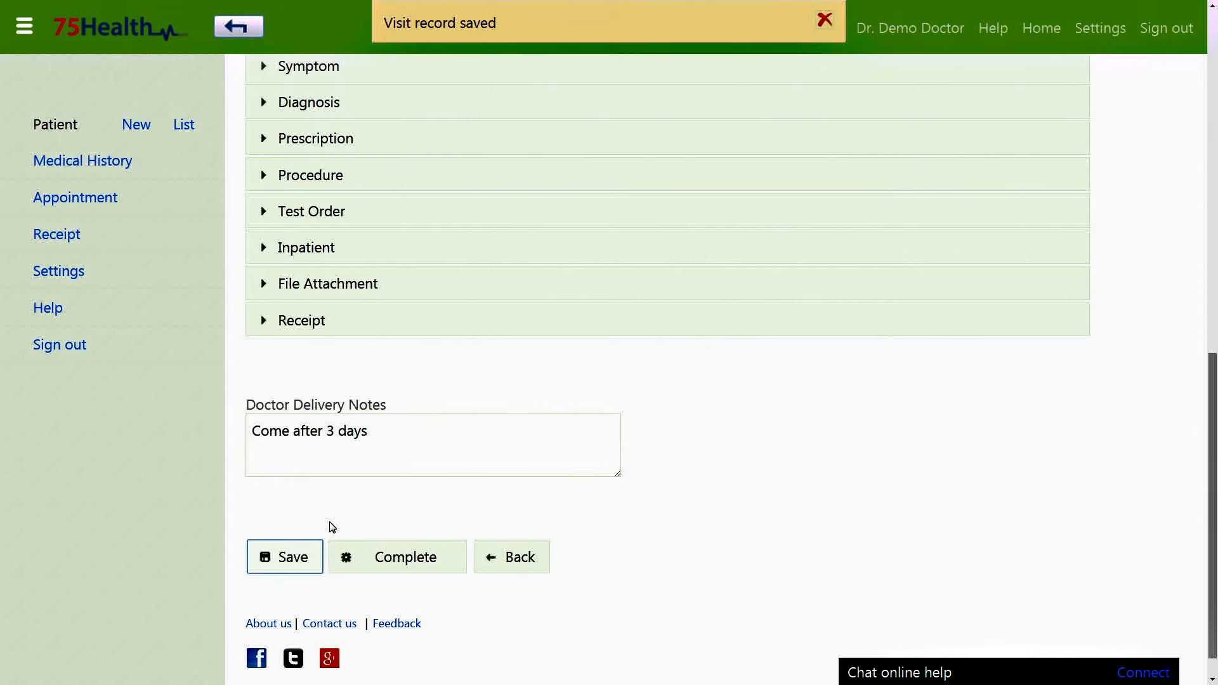
scroll(332, 527, up, 5)
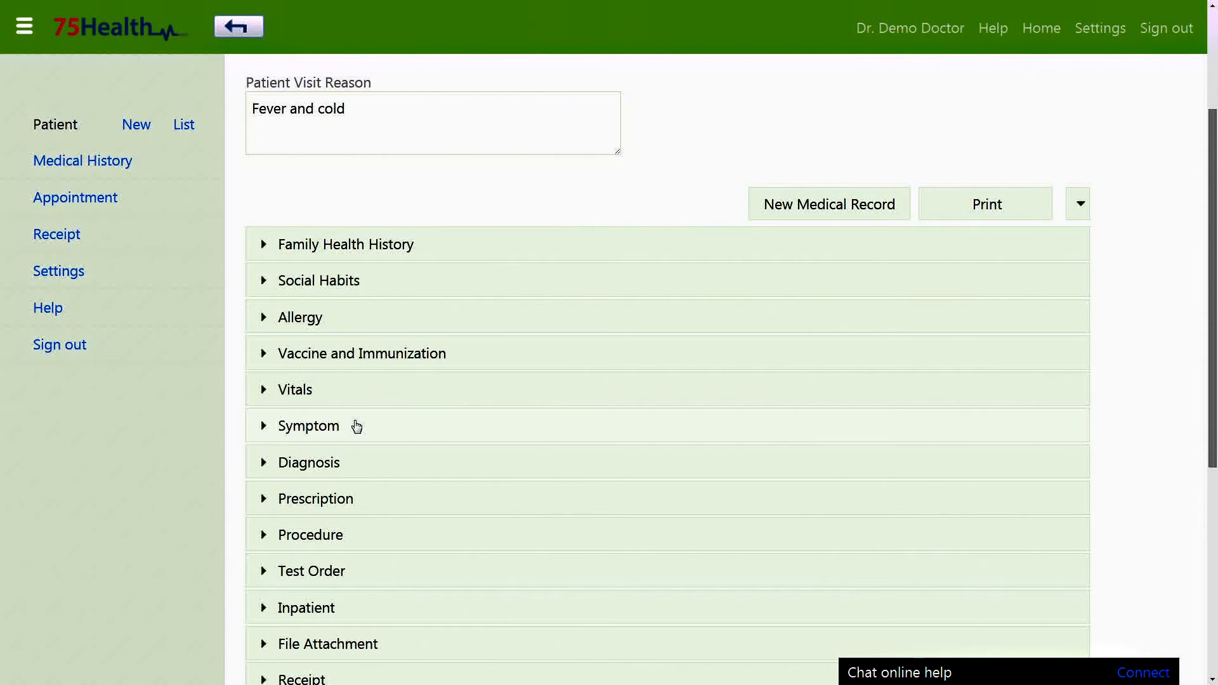
Add symptom Drug induced fever - R50.2, described 'Fever and cold', starting 2014-12-02.
click(356, 427)
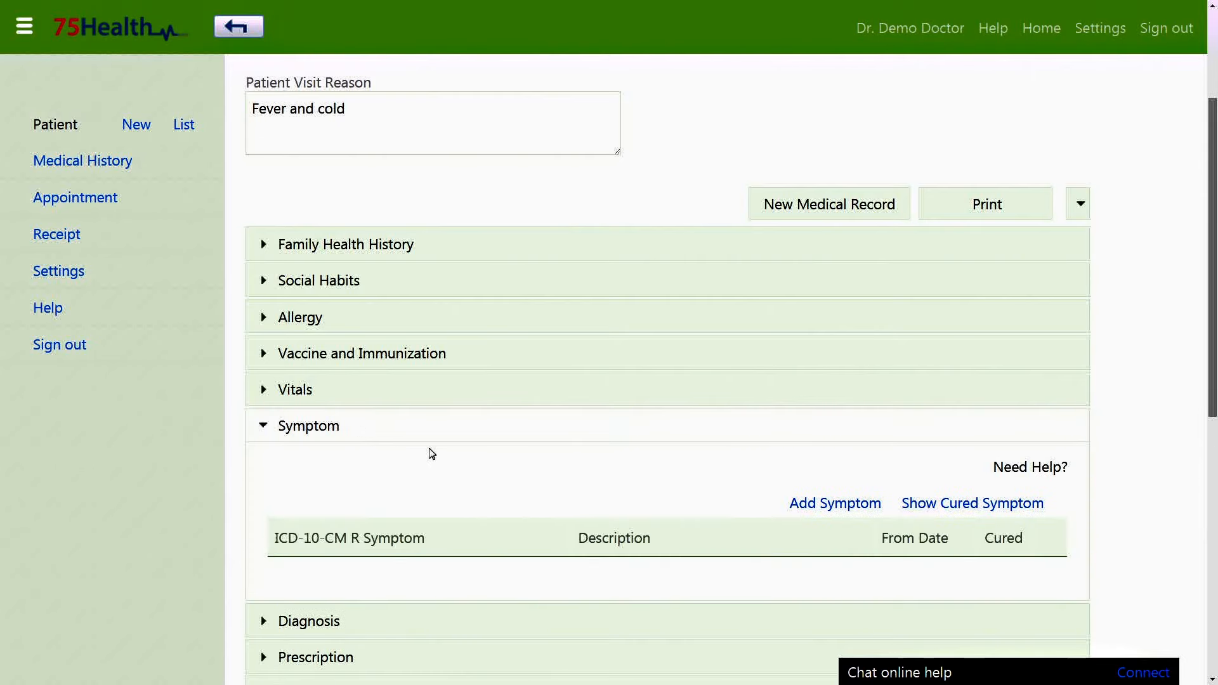
scroll(446, 475, down, 2)
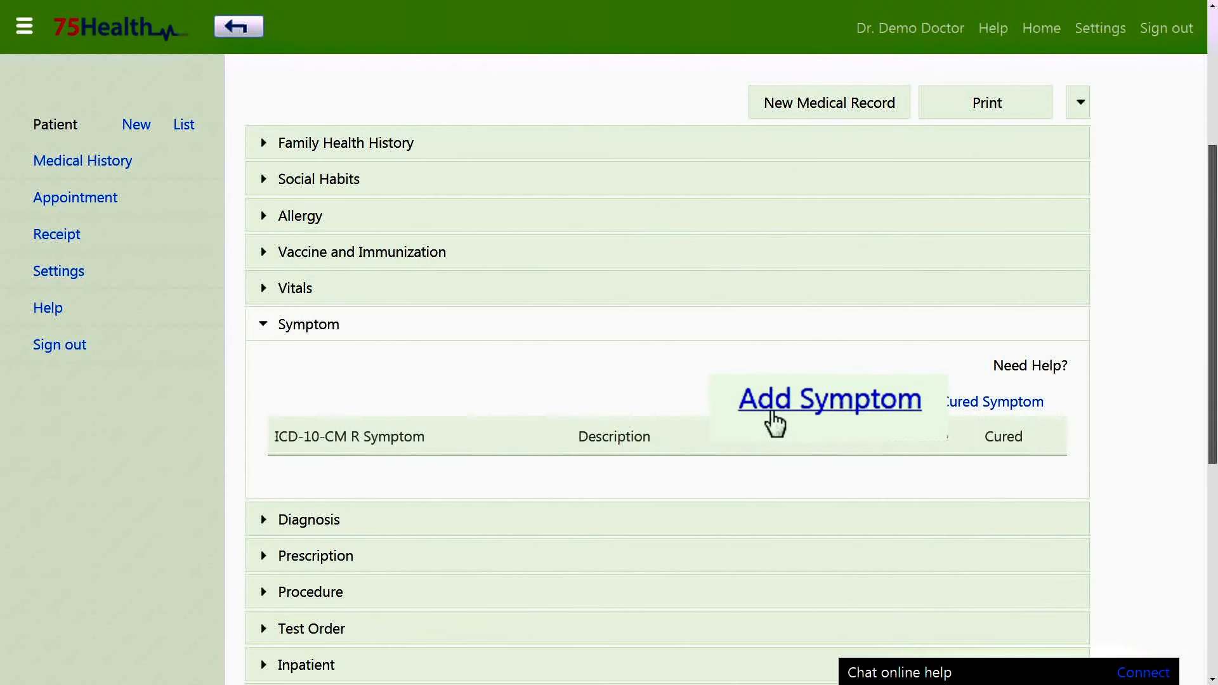
click(821, 402)
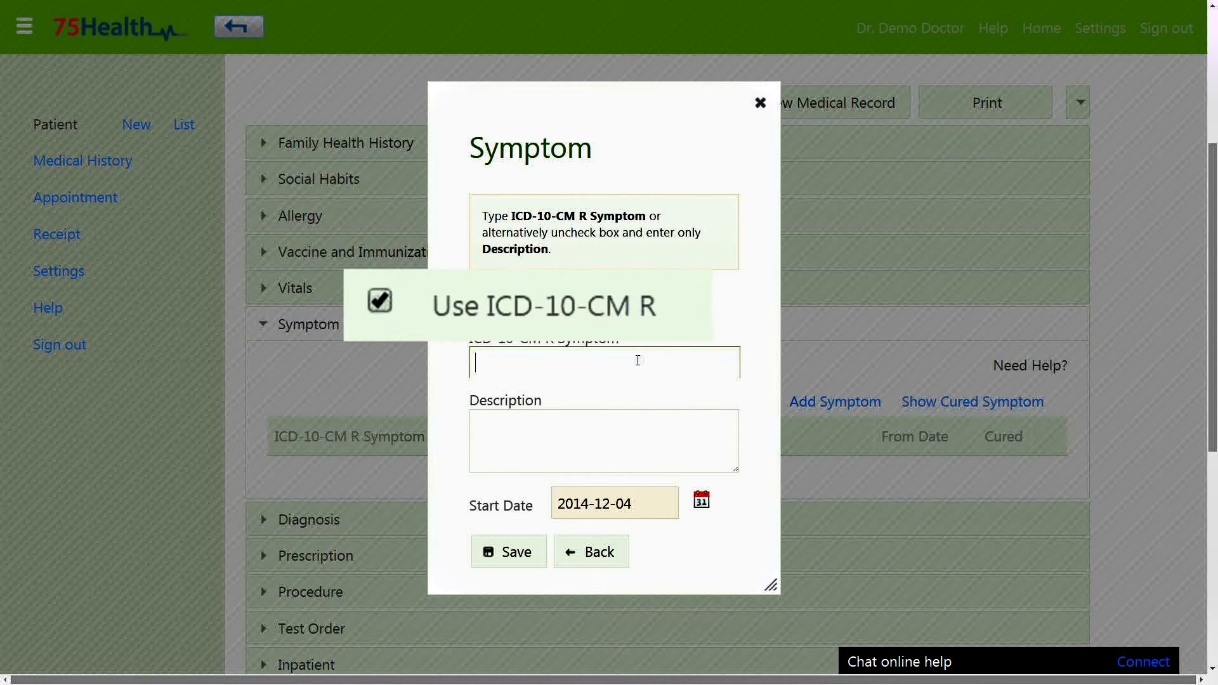
text(fev)
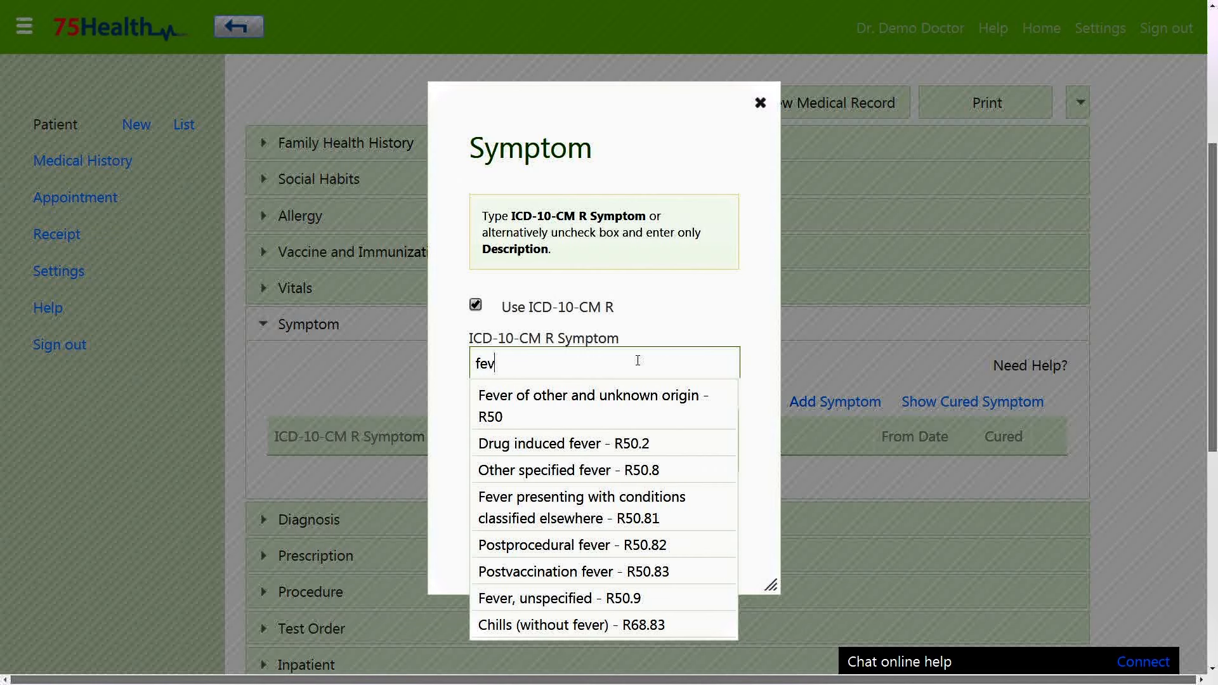
click(611, 444)
text(Fever and cold)
click(589, 504)
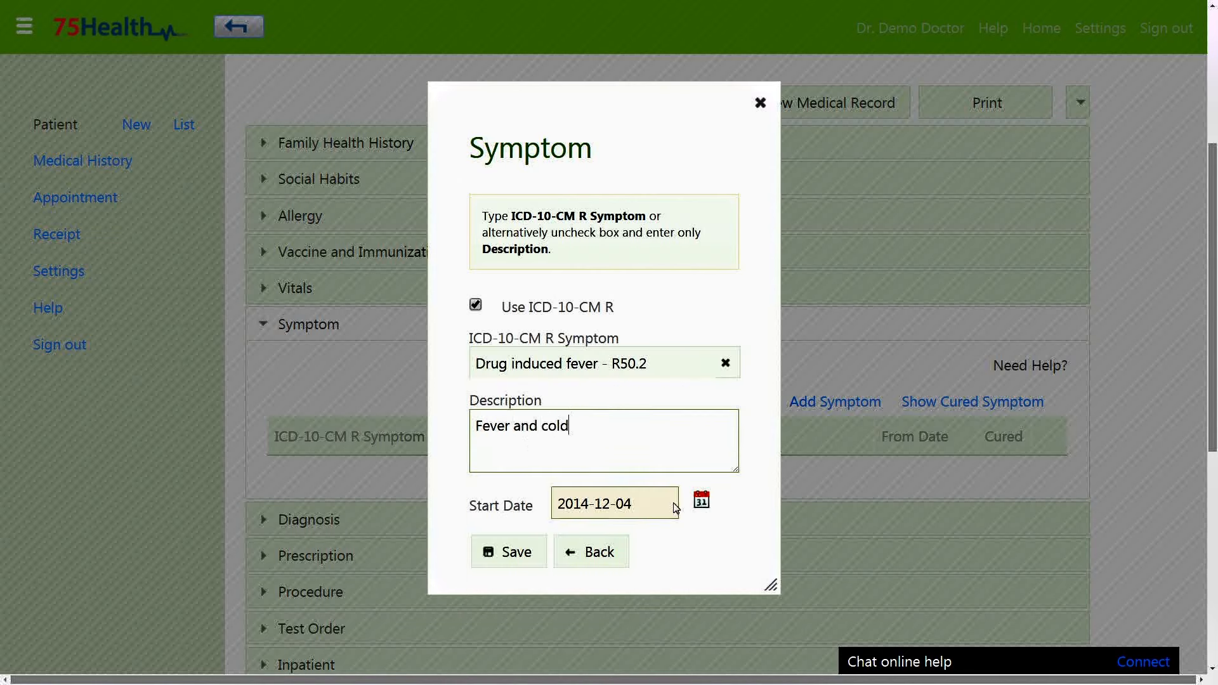
click(657, 370)
click(514, 564)
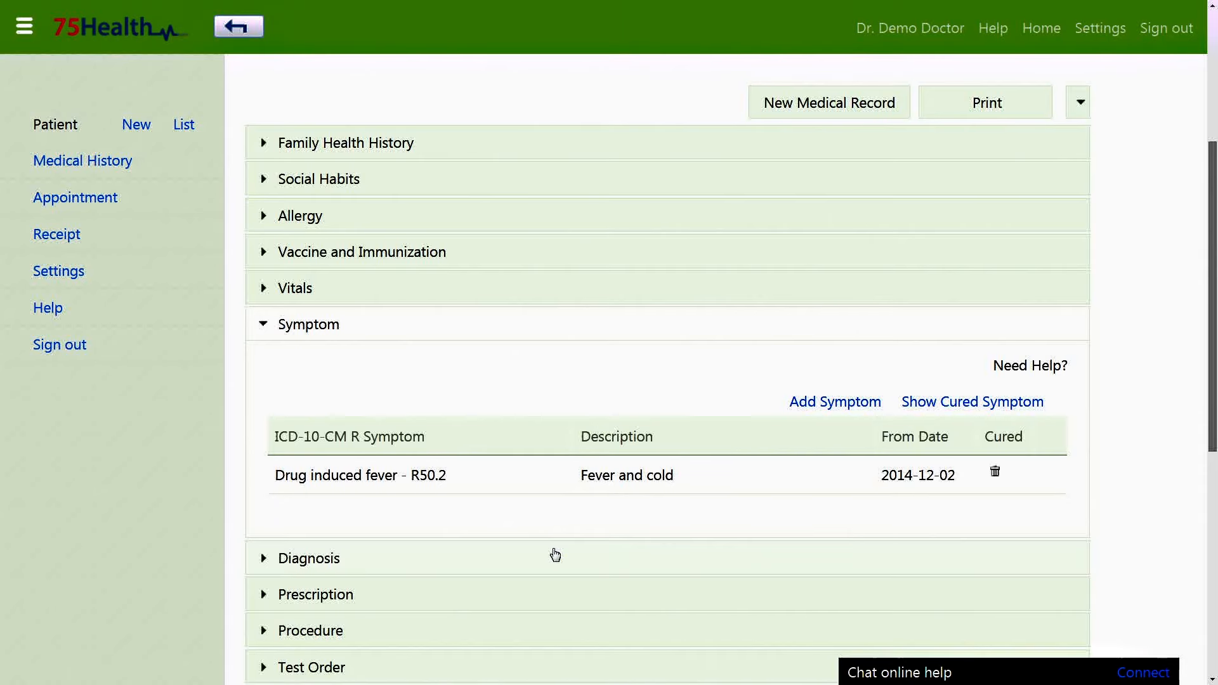
Add a second, uncoded symptom described as 'Cold'.
click(796, 406)
click(525, 319)
text(Cold)
click(512, 501)
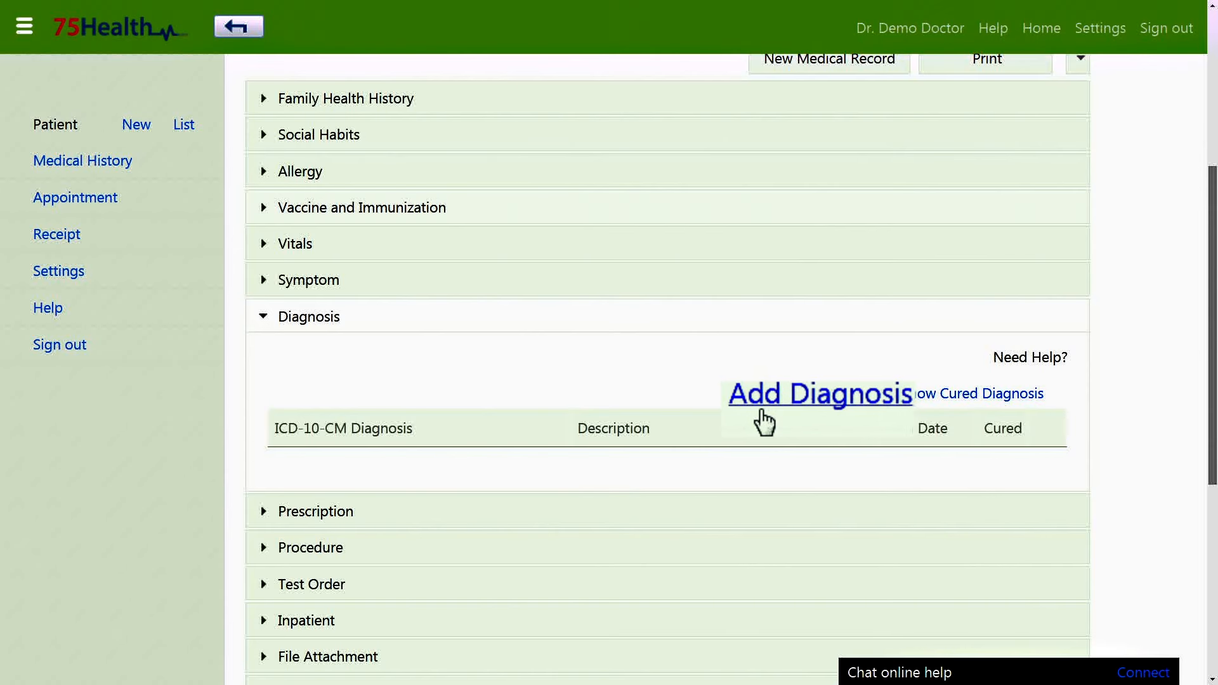
Add diagnosis Typhoid fever - A01.0 starting 2014-12-03.
click(803, 403)
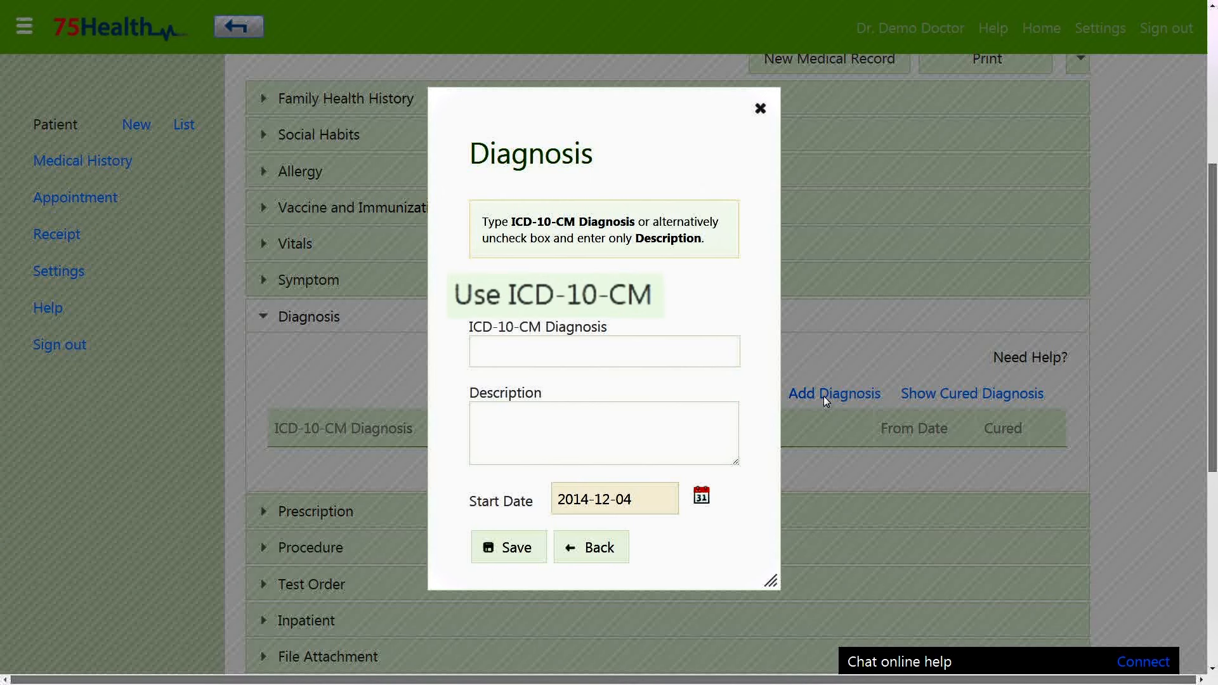
click(633, 342)
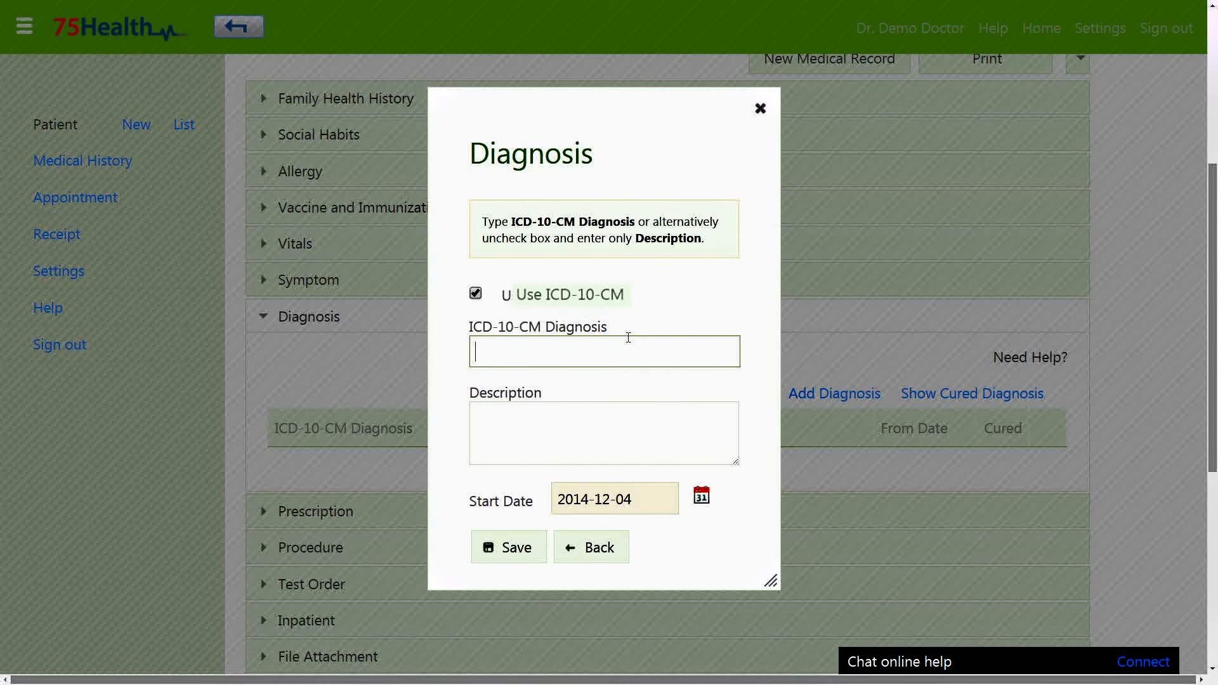
text(typ)
click(599, 409)
text(Typhoid fever - A01.0)
click(610, 500)
click(685, 362)
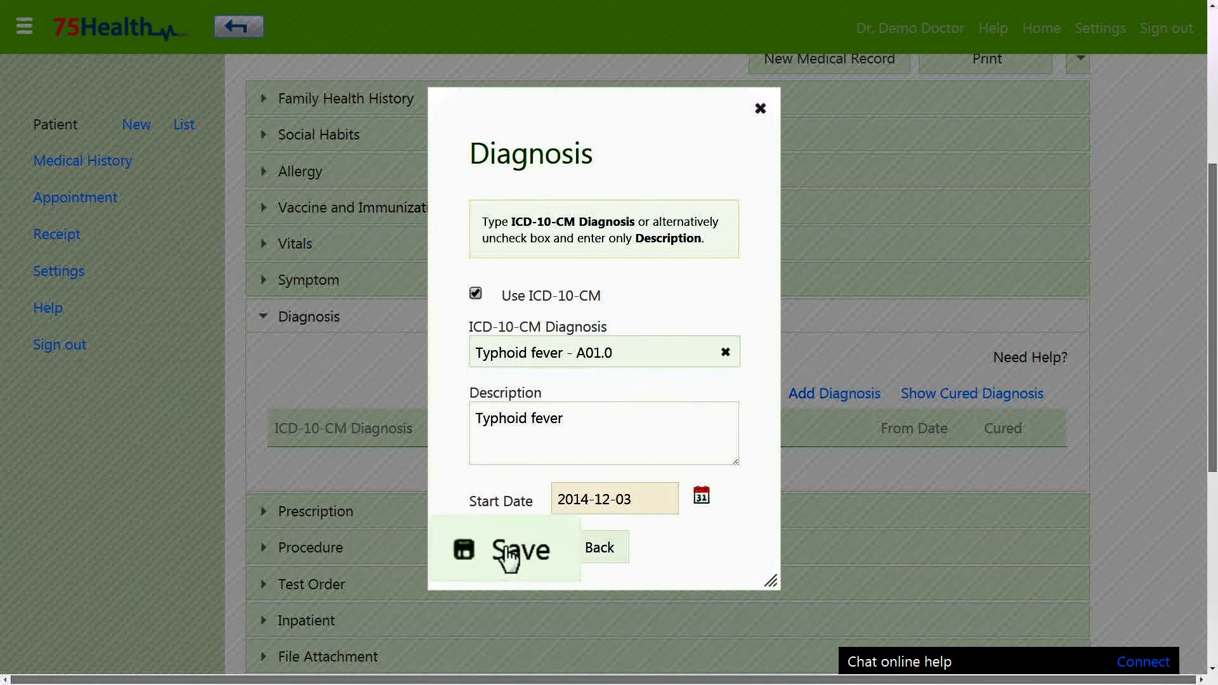
click(510, 555)
Add an uncoded 'Fever and cold' diagnosis from 2014-12-03, then show the Prescription section.
click(834, 393)
click(475, 293)
click(537, 367)
text(Fever and co)
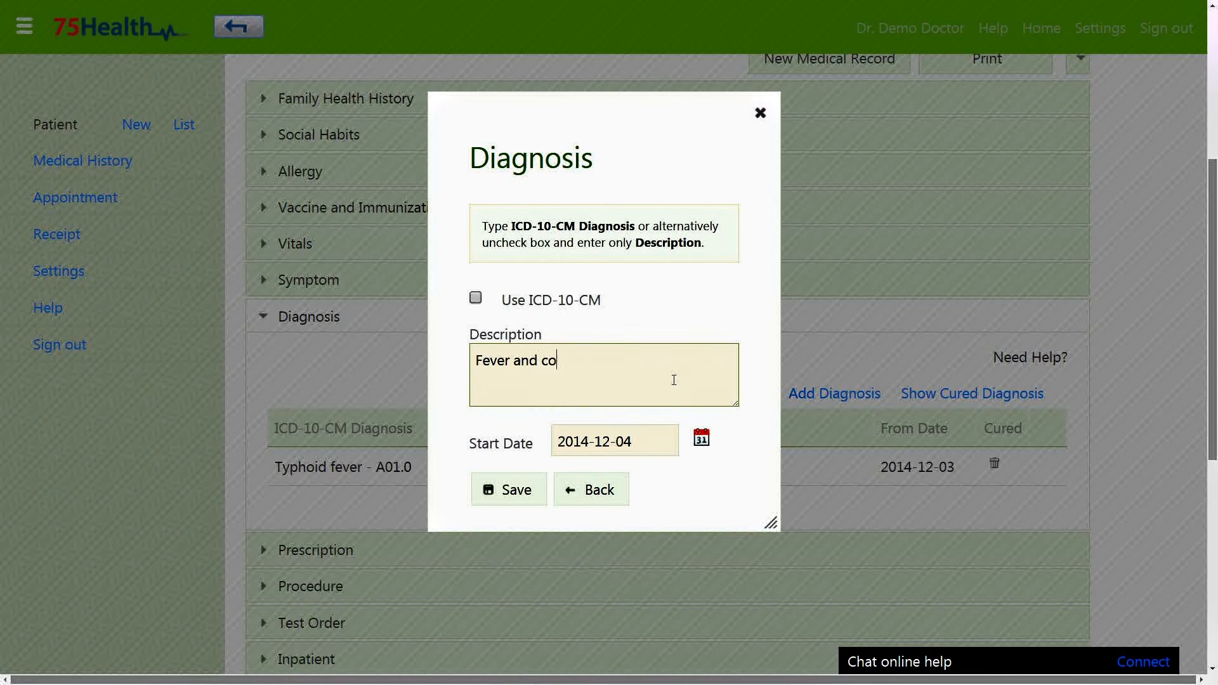
click(644, 440)
click(690, 549)
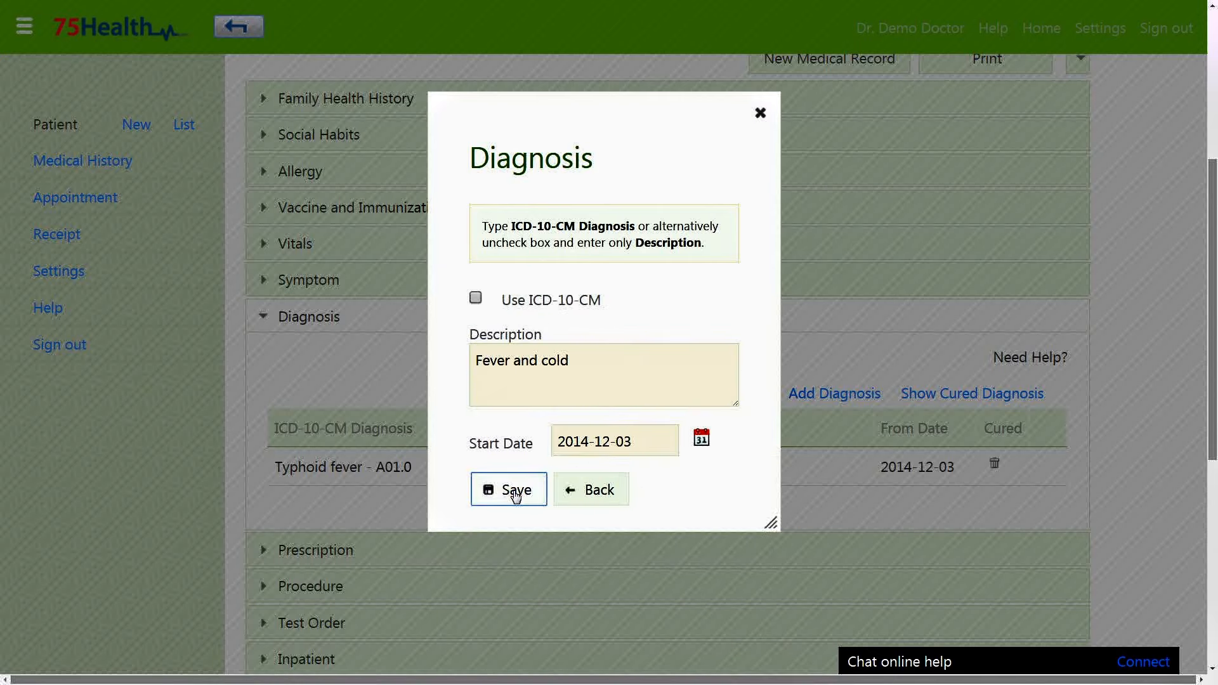
click(511, 489)
click(442, 317)
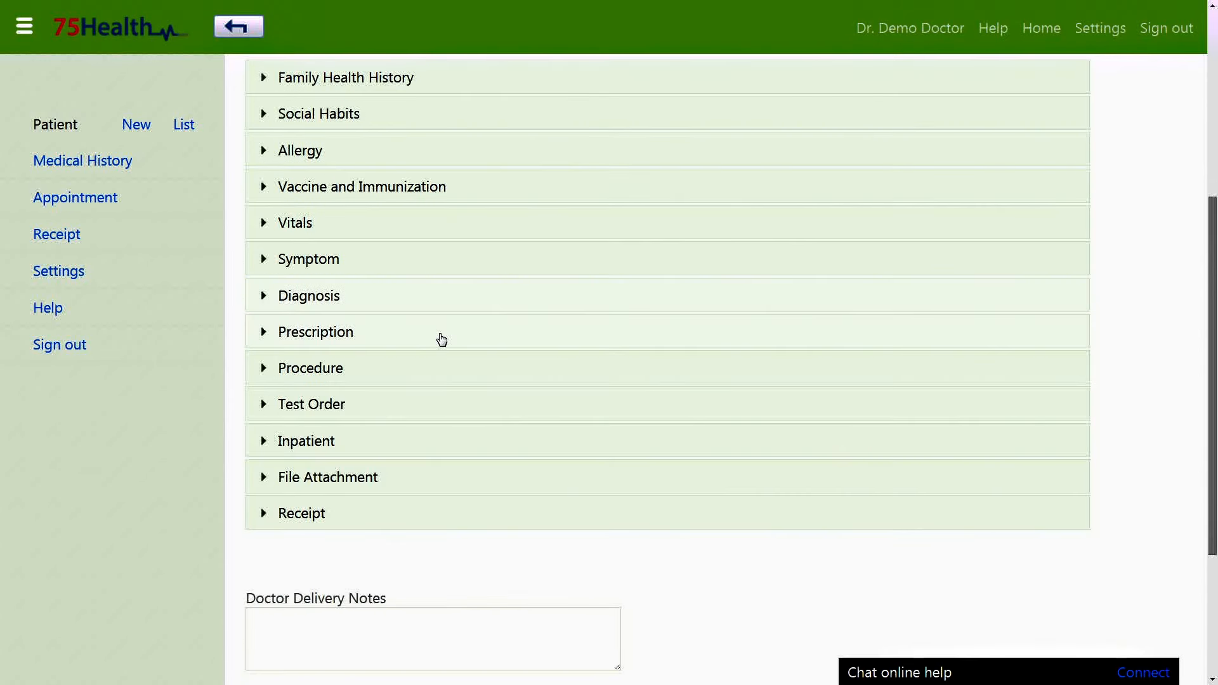
click(442, 340)
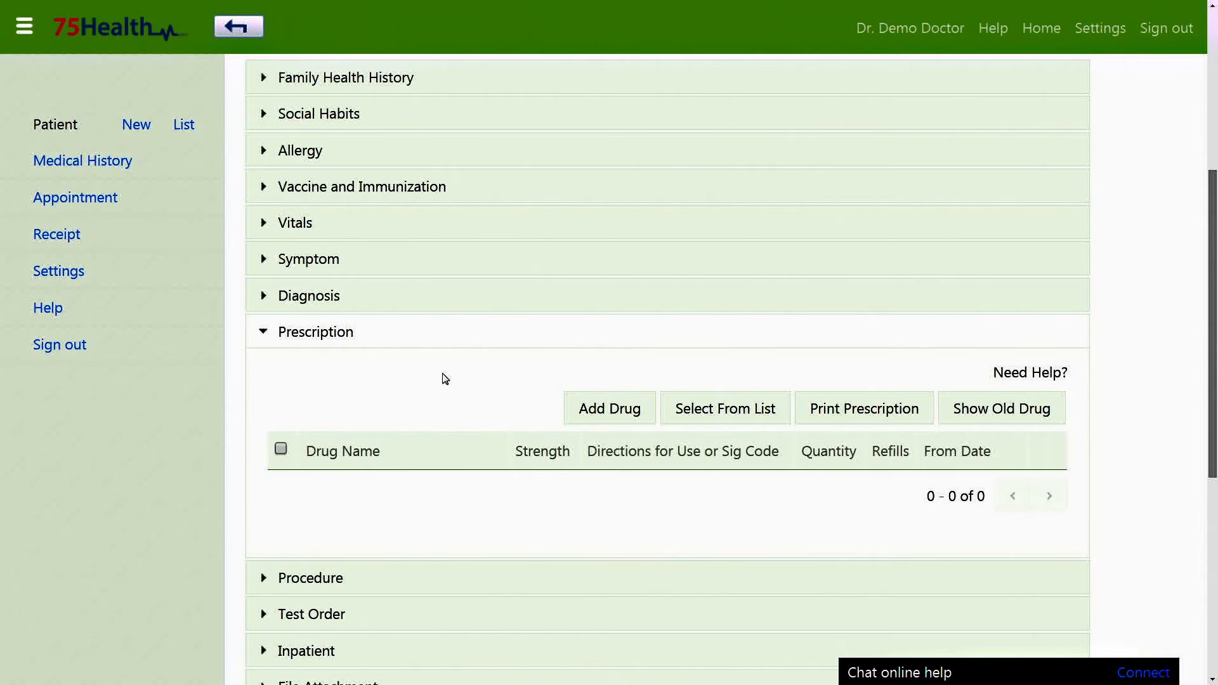
Add drug Saridon 500mg, directions 1 - 0 - 0, quantity 6, one refill.
scroll(445, 379, down, 1)
scroll(445, 379, down, 1)
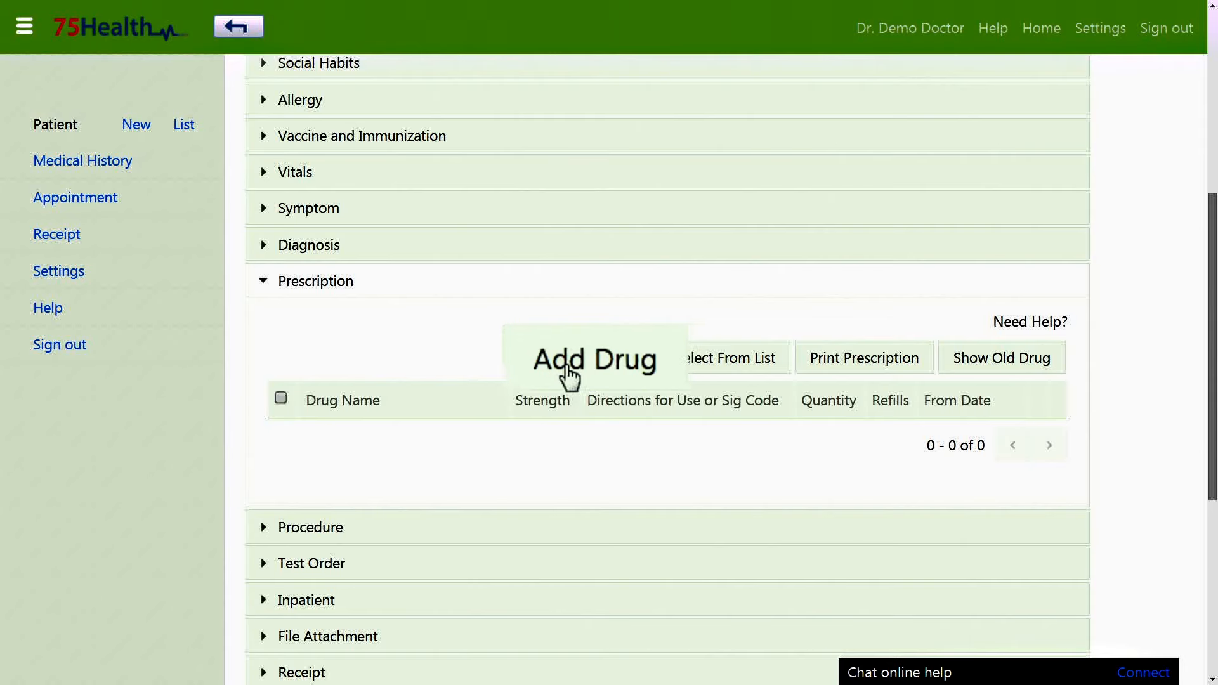
click(596, 363)
click(442, 439)
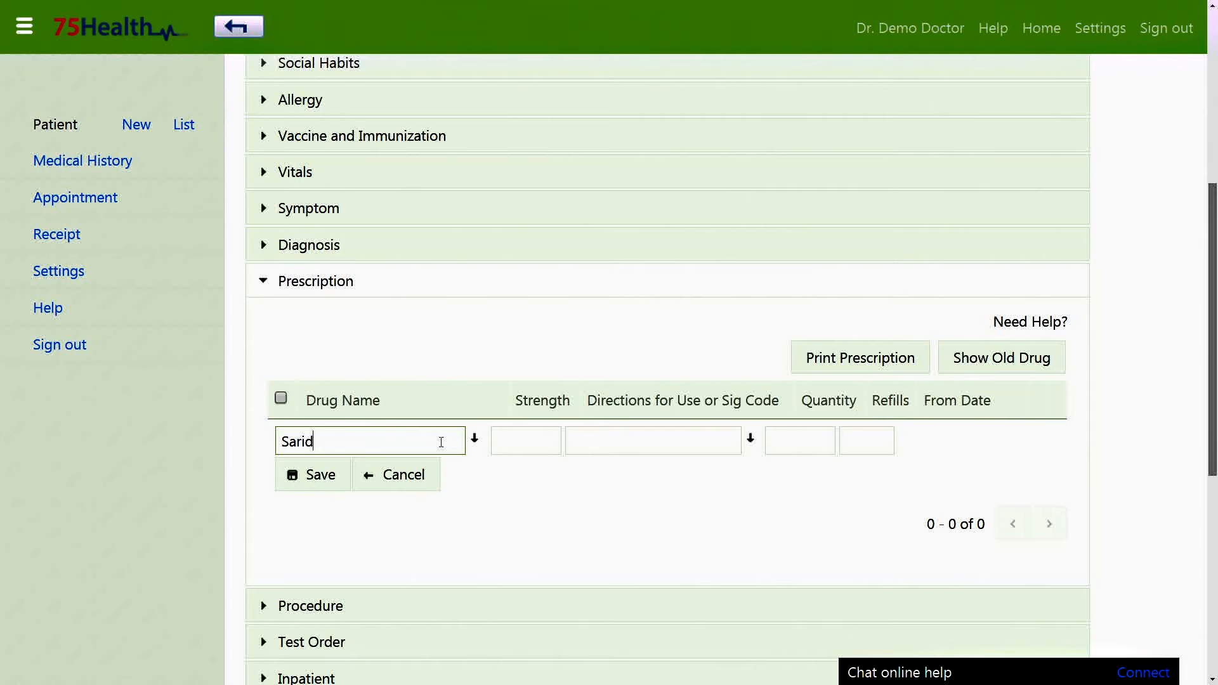
key(Tab)
key(Tab)
text(1)
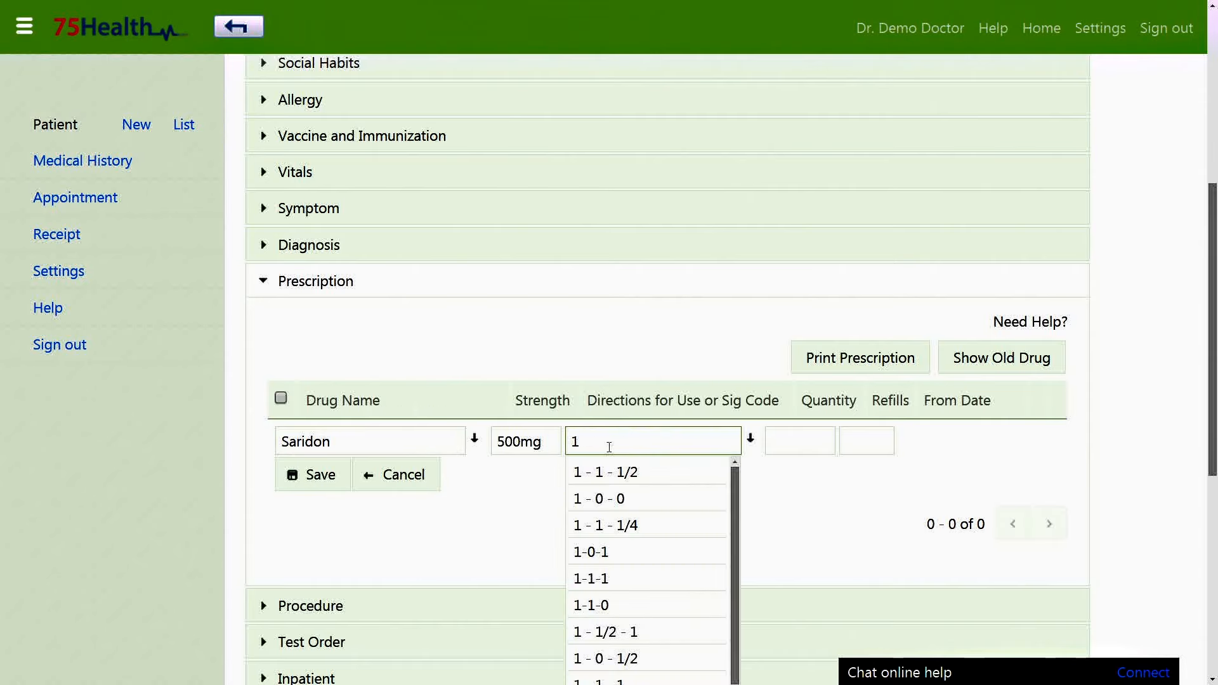
click(620, 499)
click(797, 440)
text(6)
click(854, 440)
text(1)
click(314, 475)
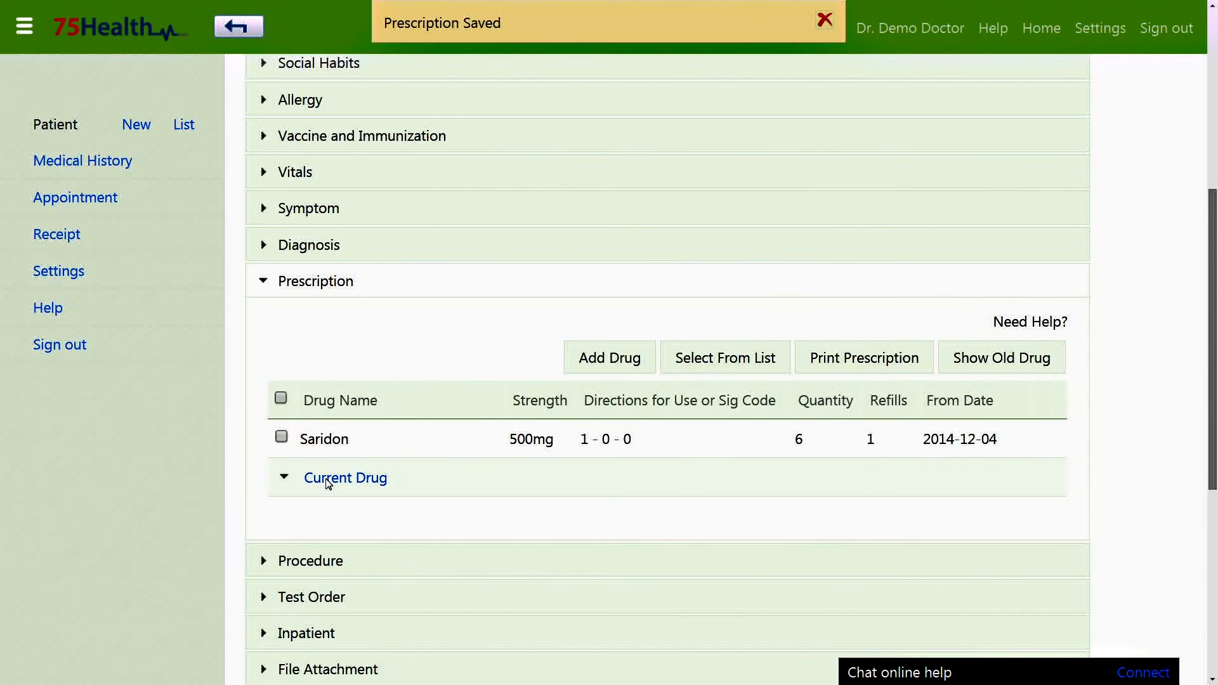
Edit the drug row to Paracitamal 500mg, directions 1 - 0 - 1, quantity 10.
click(375, 403)
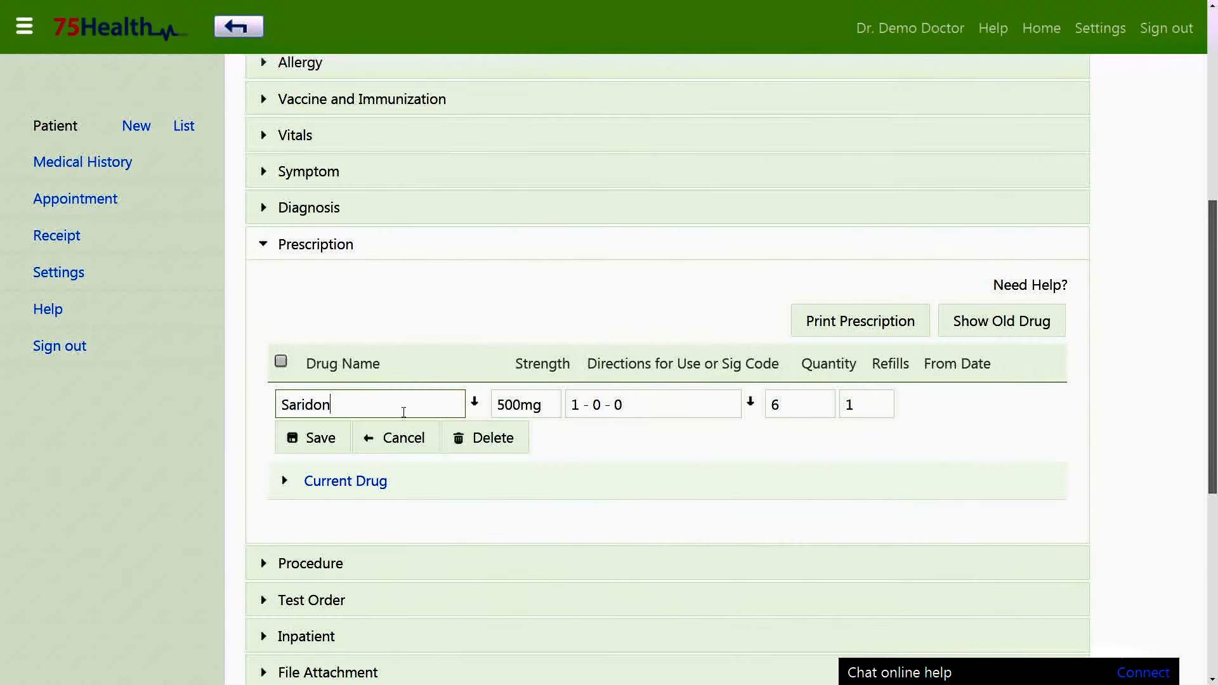
key(BackSpace)
key(BackSpace)
key(BackSpace)
key(BackSpace)
key(BackSpace)
key(BackSpace)
text(paracitamal)
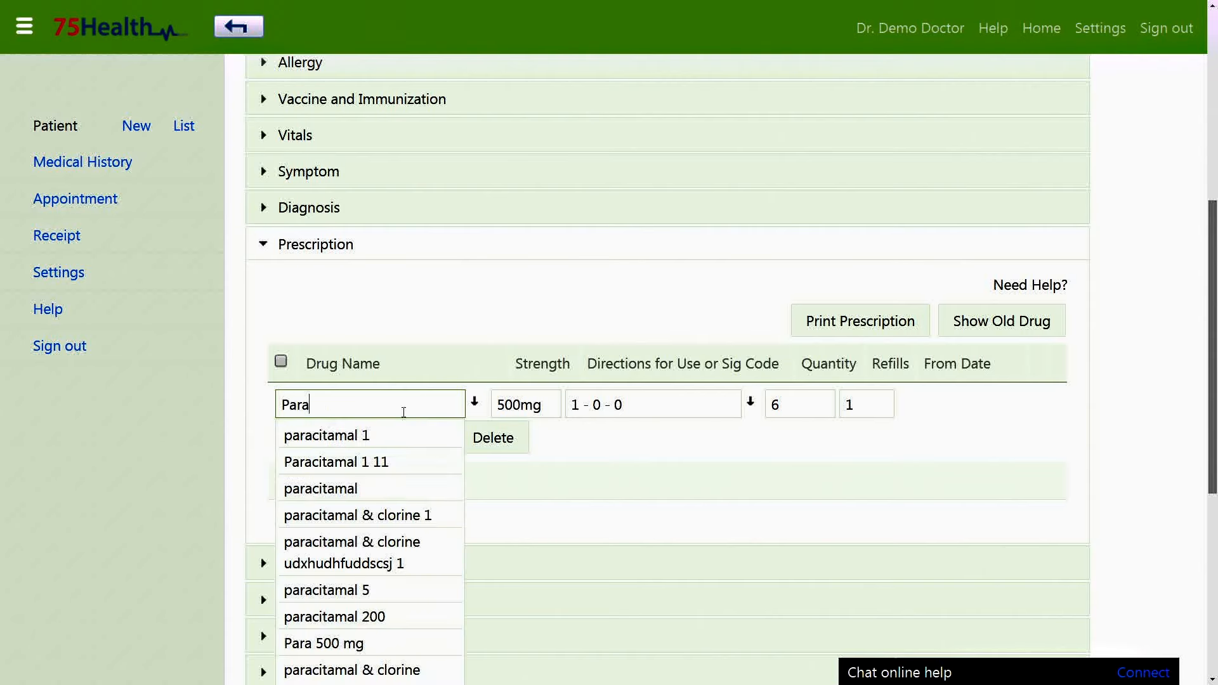
click(642, 404)
key(BackSpace)
text(1)
click(795, 401)
click(321, 439)
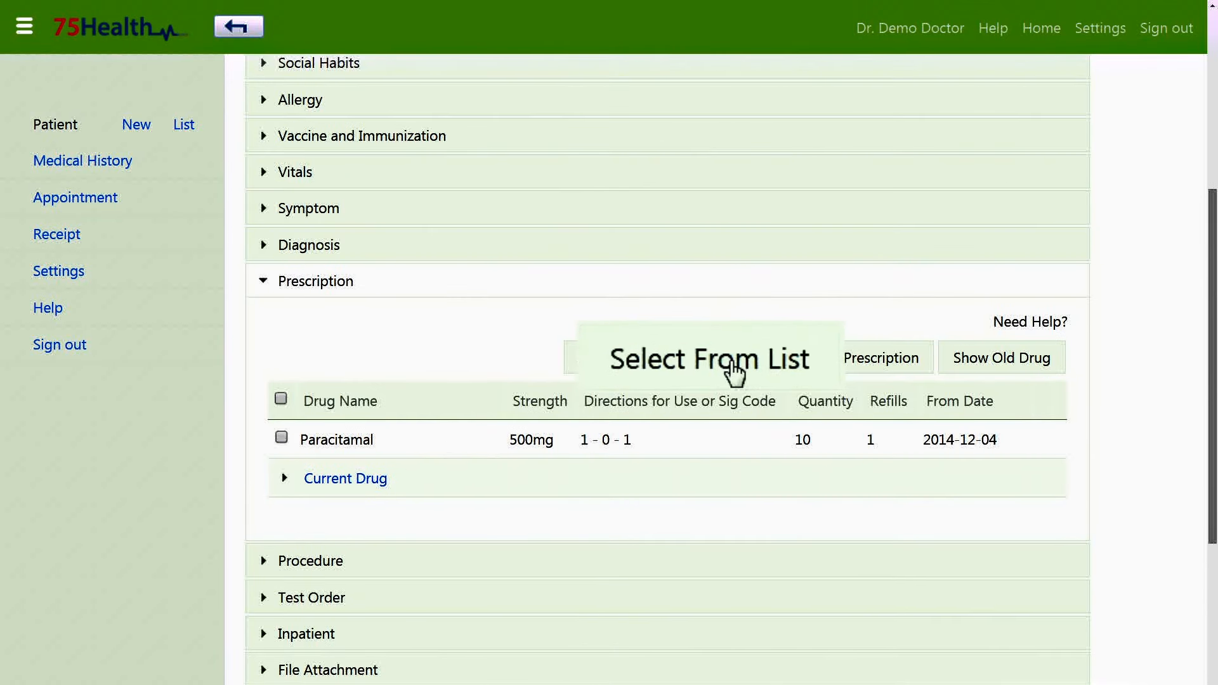
Add paracitamal and Amox from the frequently used drugs to the prescription.
click(732, 365)
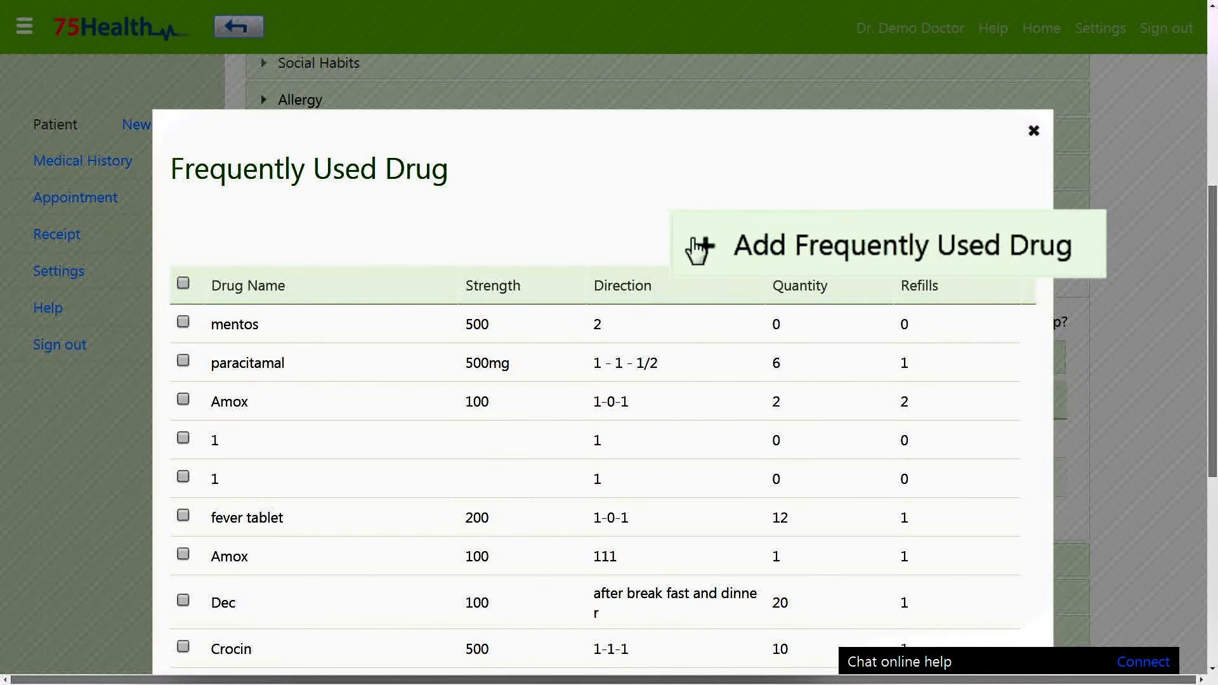
click(837, 244)
click(320, 342)
click(183, 361)
click(183, 400)
scroll(321, 245, down, 2)
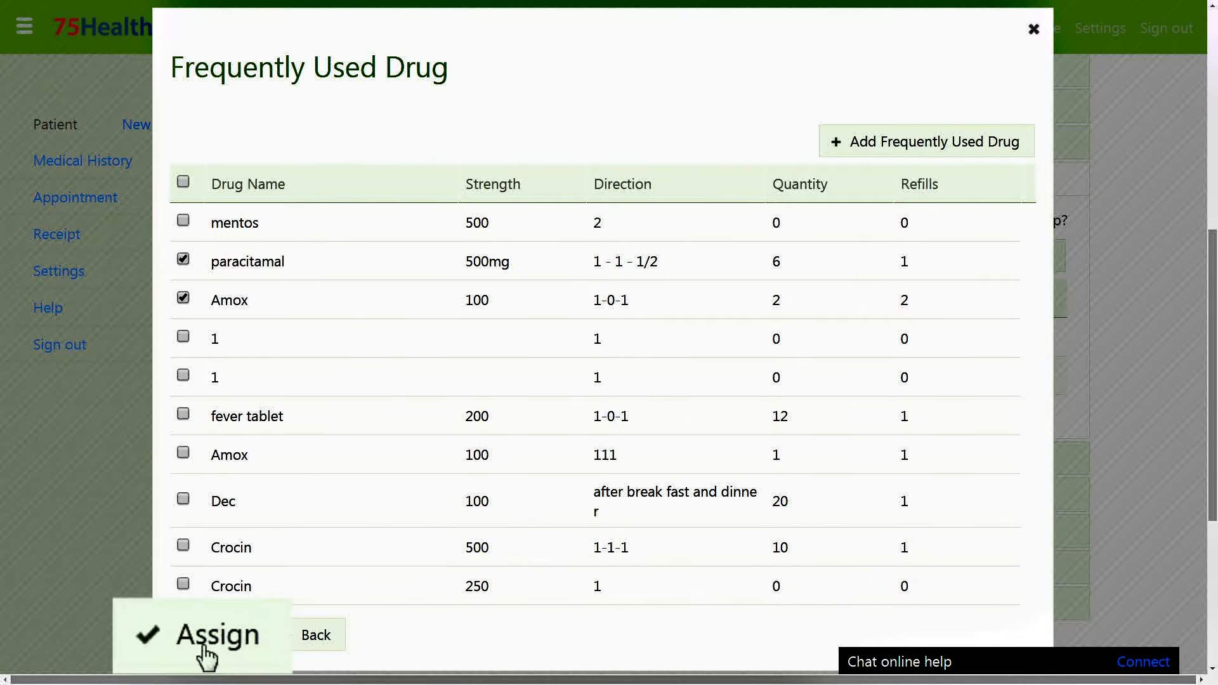
click(207, 653)
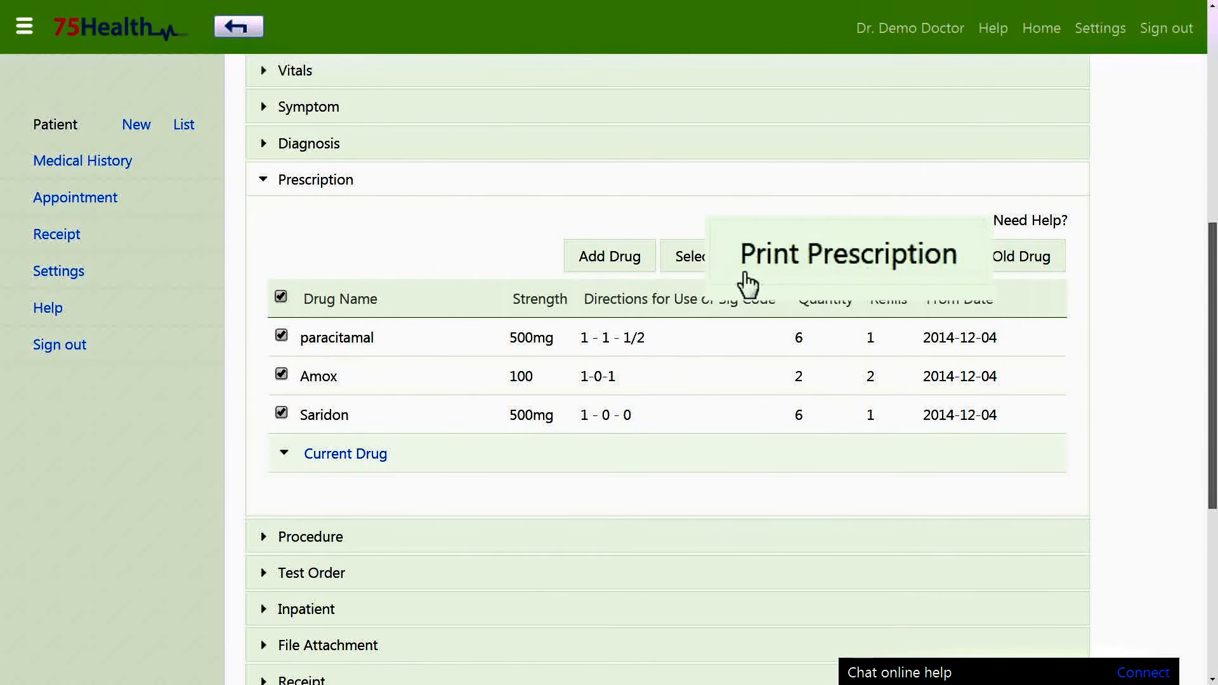
Preview the printable prescription, close it, and switch to the Procedure section.
click(838, 257)
key(ctrl+plus)
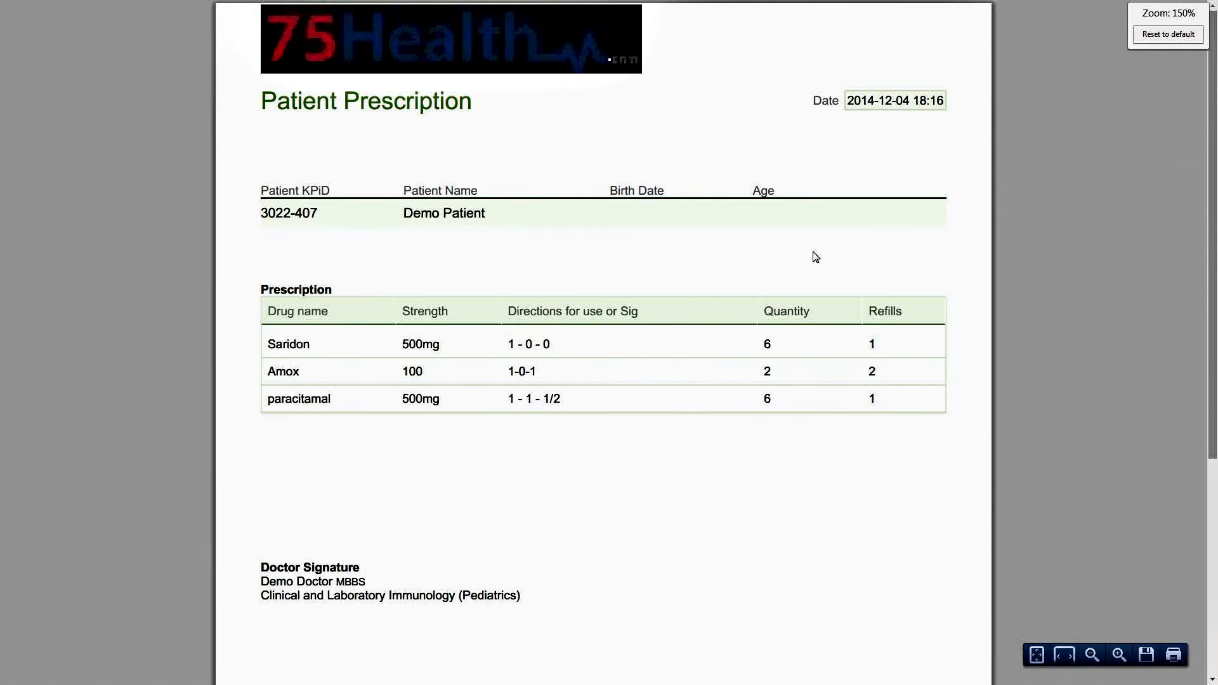
key(ctrl+w)
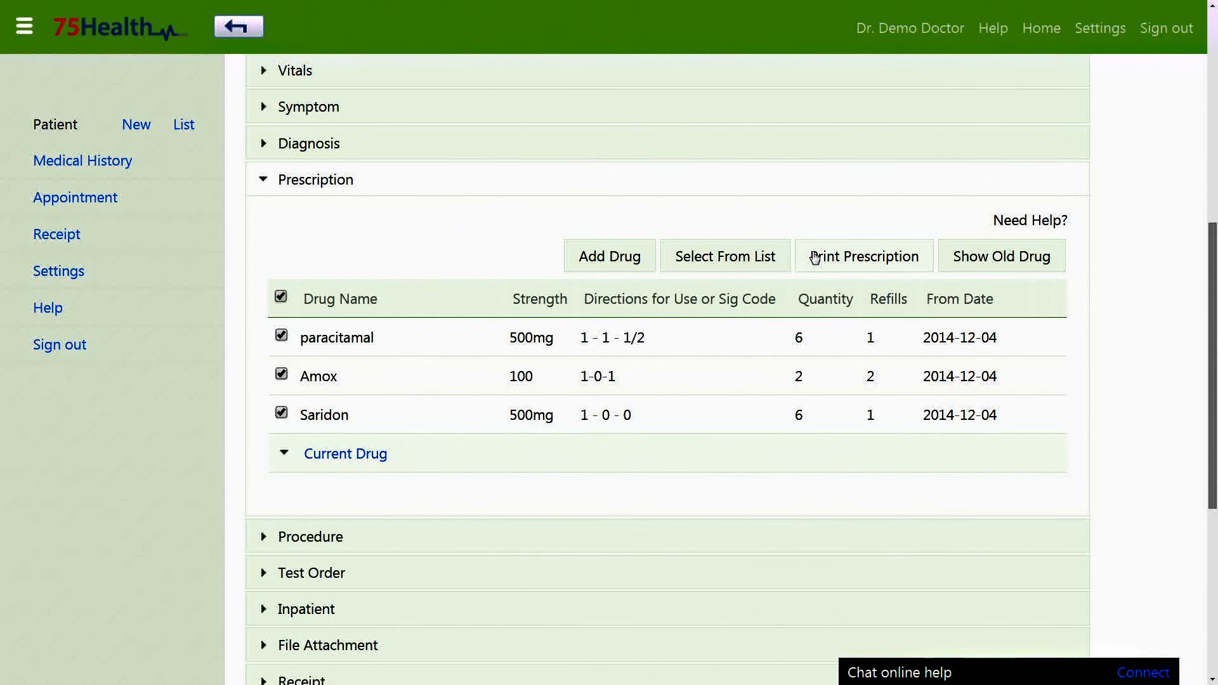
click(381, 180)
click(350, 150)
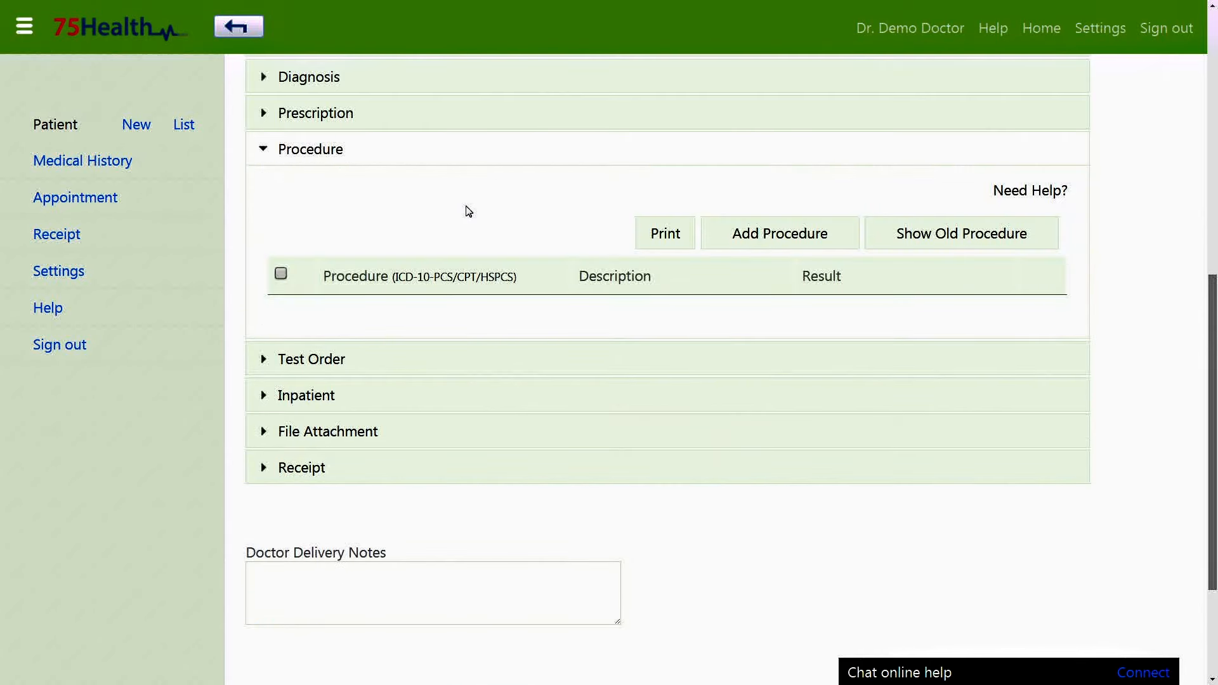
Add a completed ICD-10-PCS blood procedure with its result and save it.
click(729, 233)
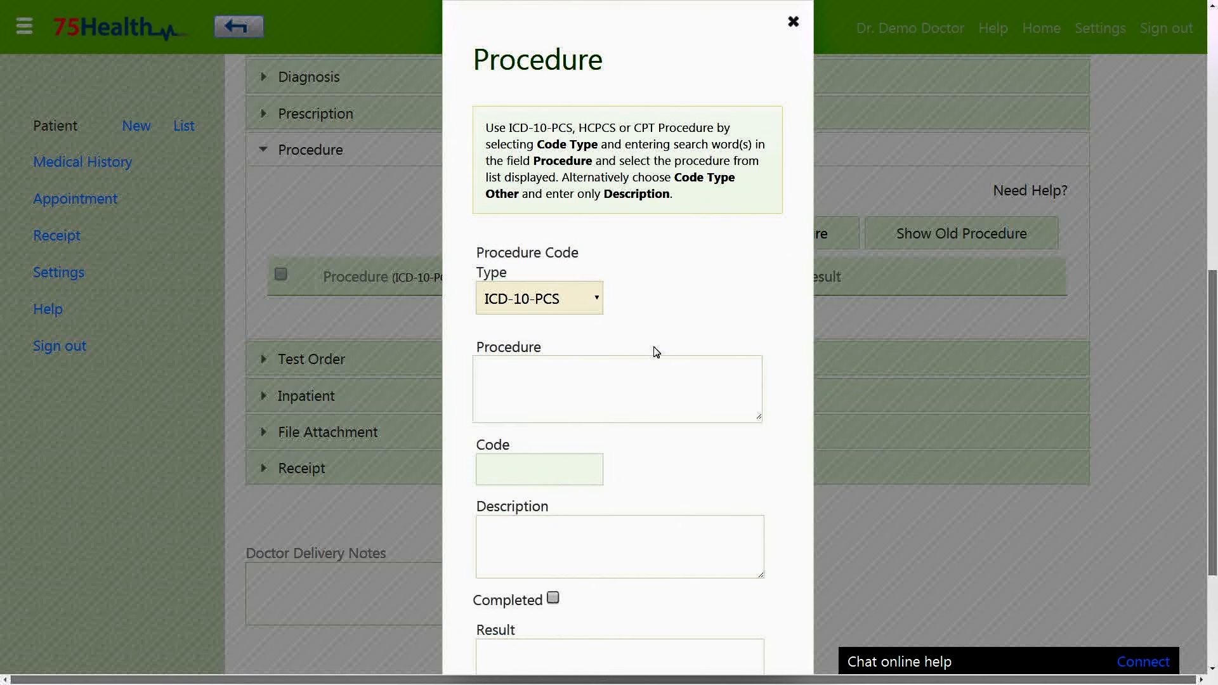
click(573, 305)
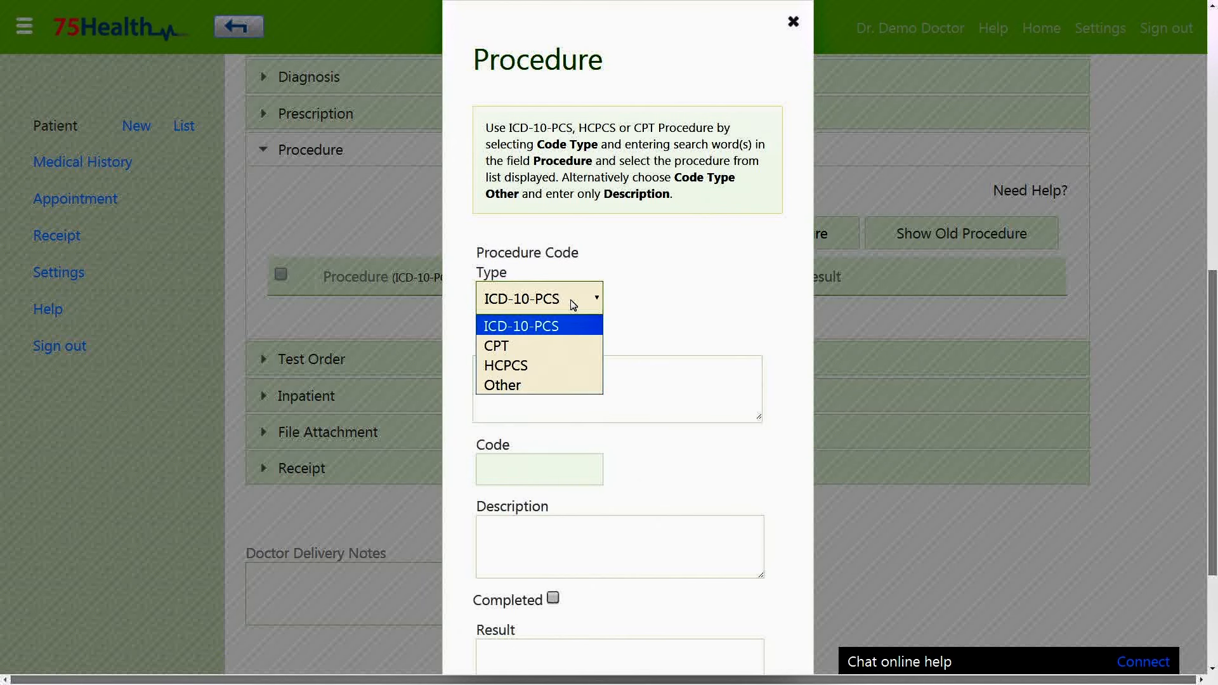
click(555, 367)
text(bloo)
drag(755, 460, 755, 637)
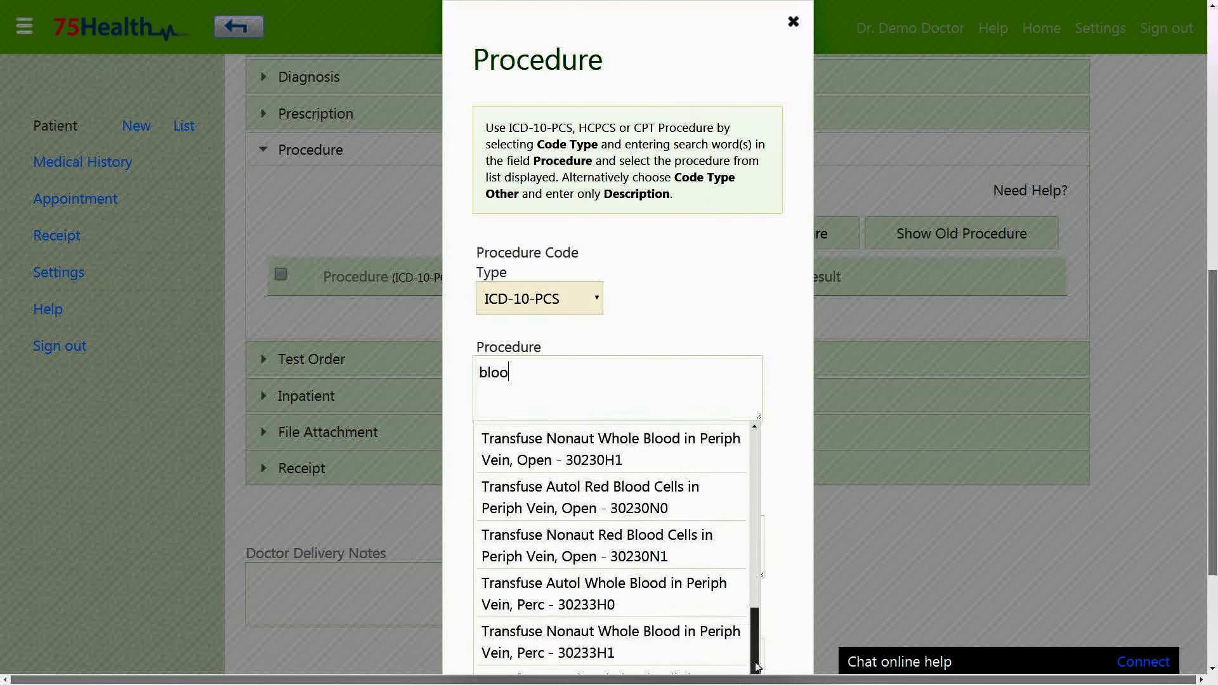
click(628, 546)
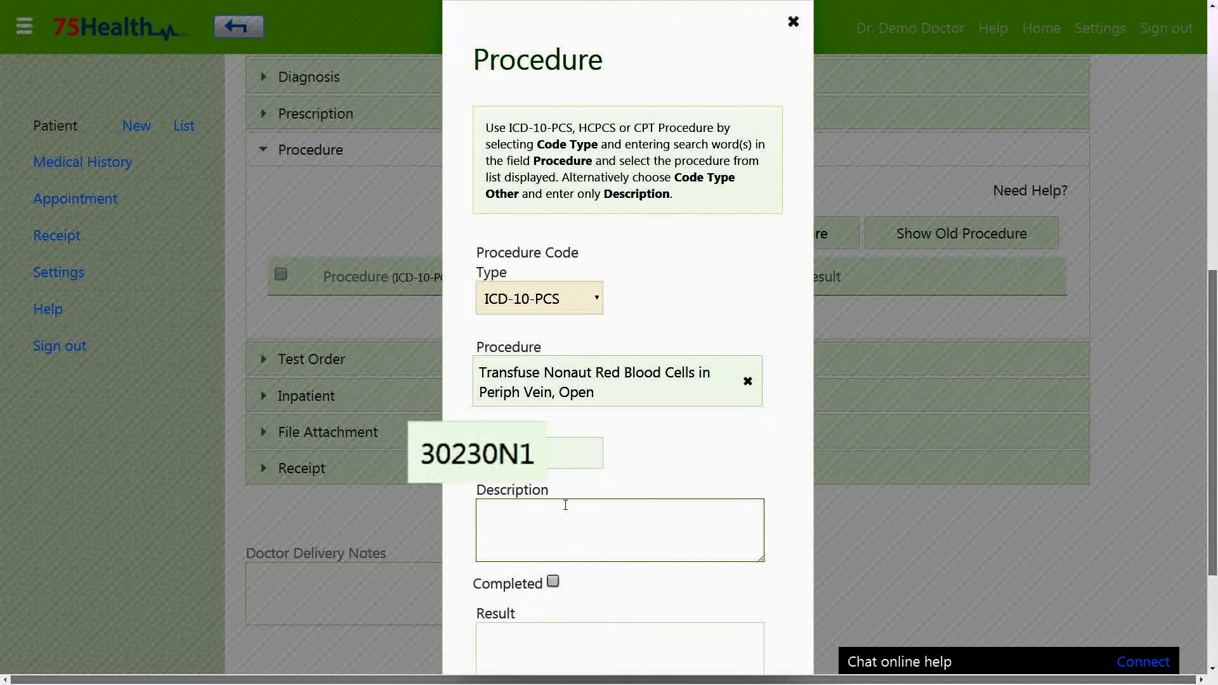
click(673, 461)
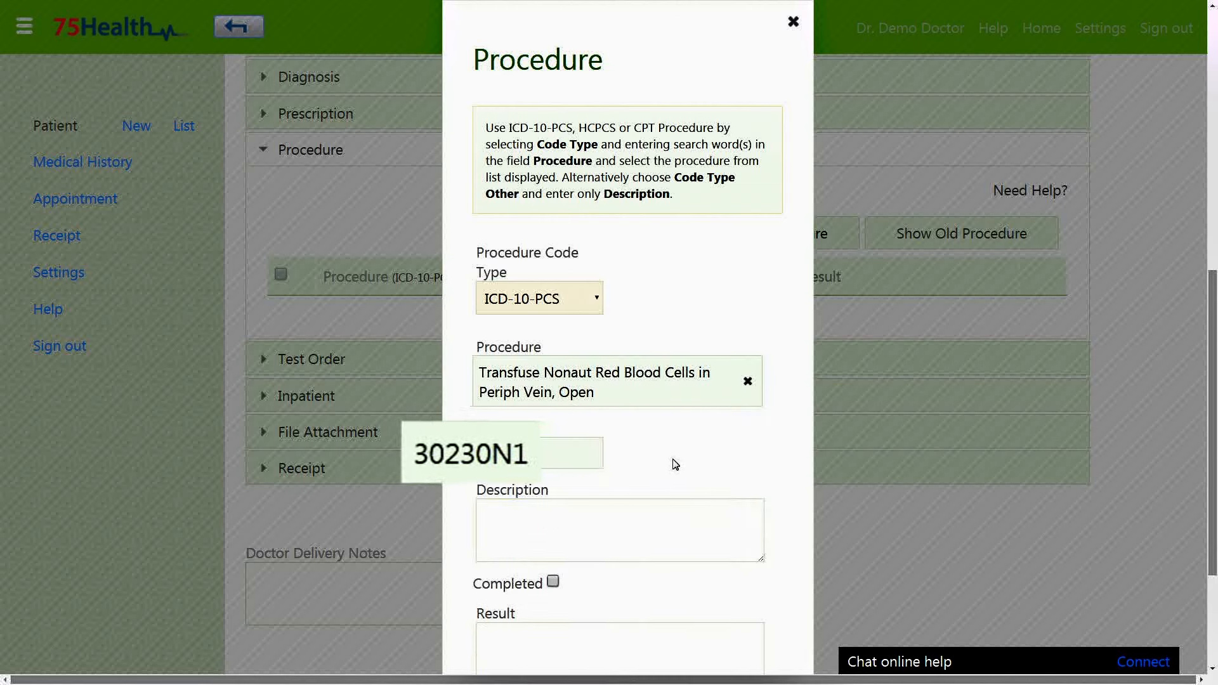
scroll(672, 462, down, 2)
click(553, 429)
click(548, 502)
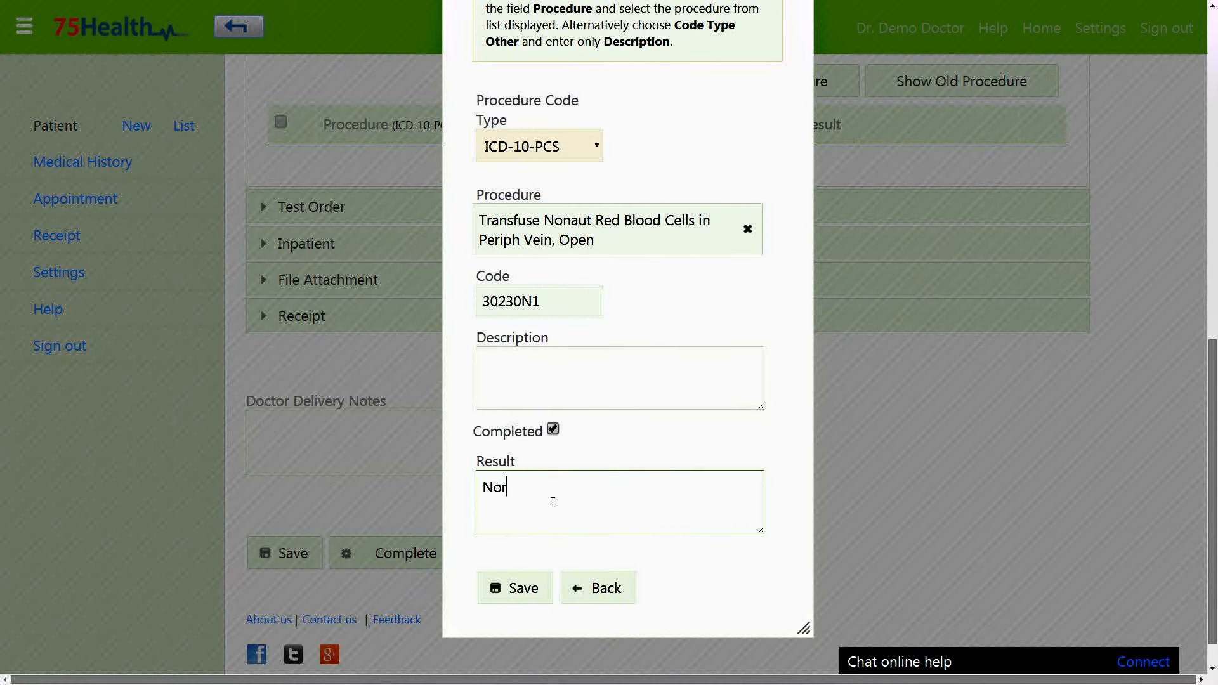
click(539, 593)
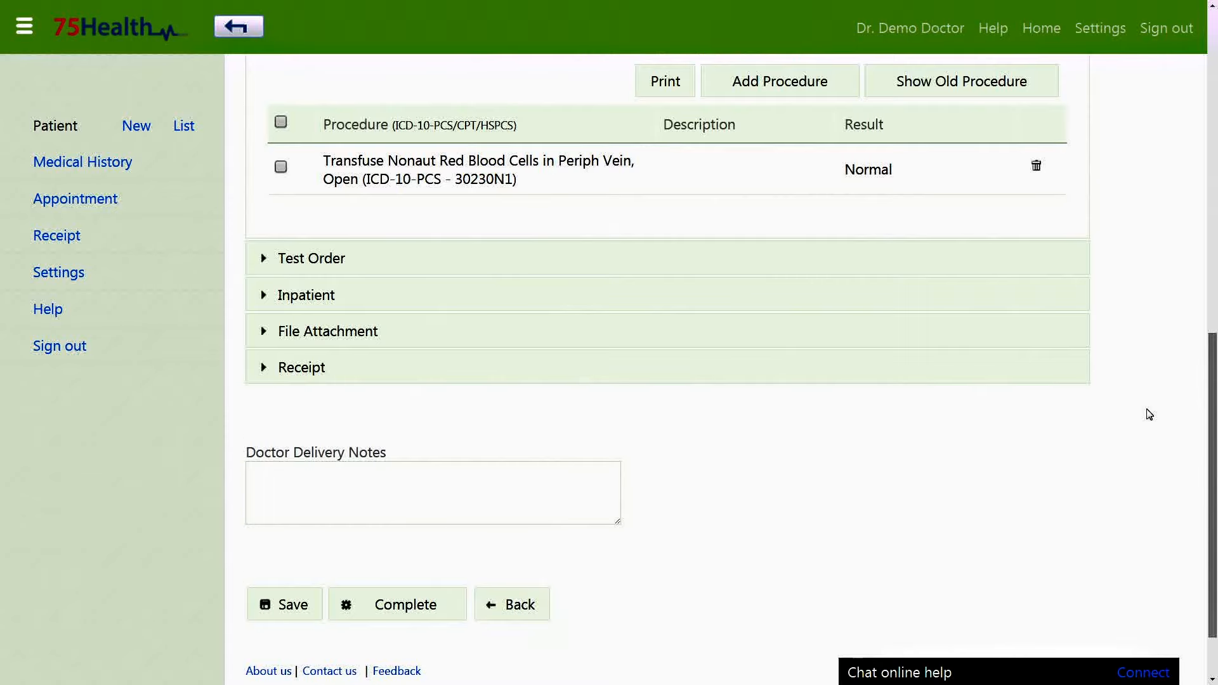
scroll(1147, 413, up, 2)
Add completed CPT procedure ANESTH HEART/LUNG TRANSPLNT with result 'Major'.
click(780, 205)
click(539, 298)
click(517, 352)
click(548, 378)
text(Heart)
click(574, 489)
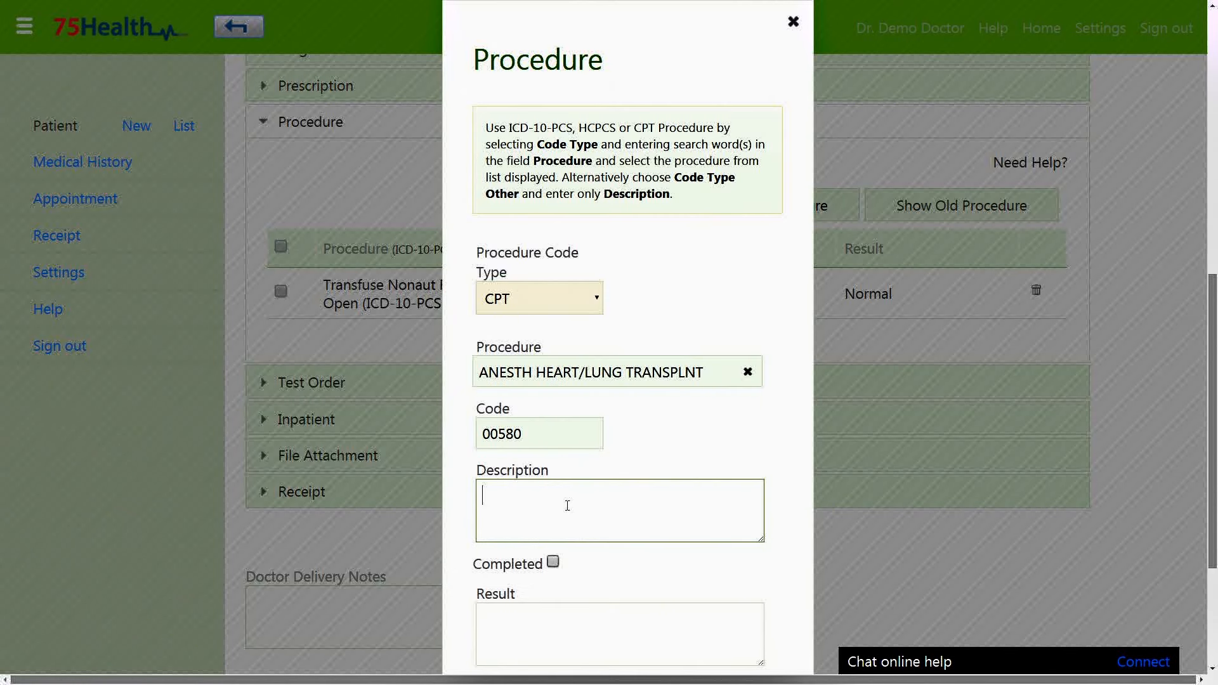
text(Heart)
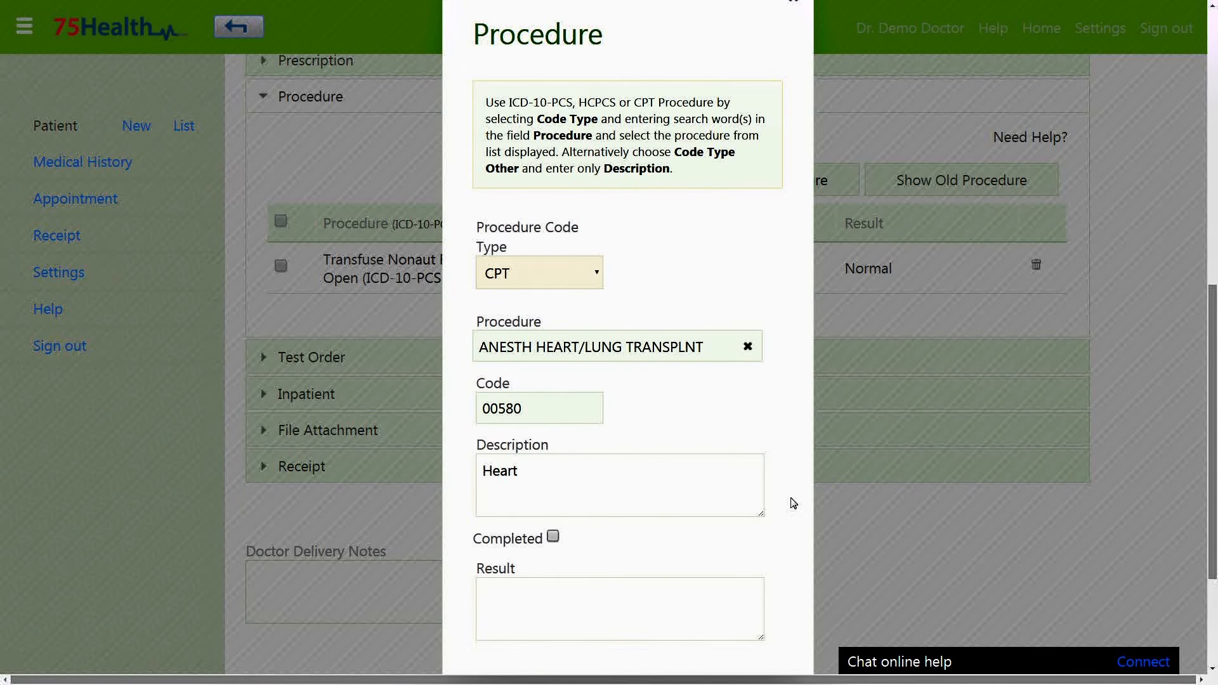
scroll(567, 505, down, 2)
click(552, 435)
click(622, 485)
text(Major)
click(529, 578)
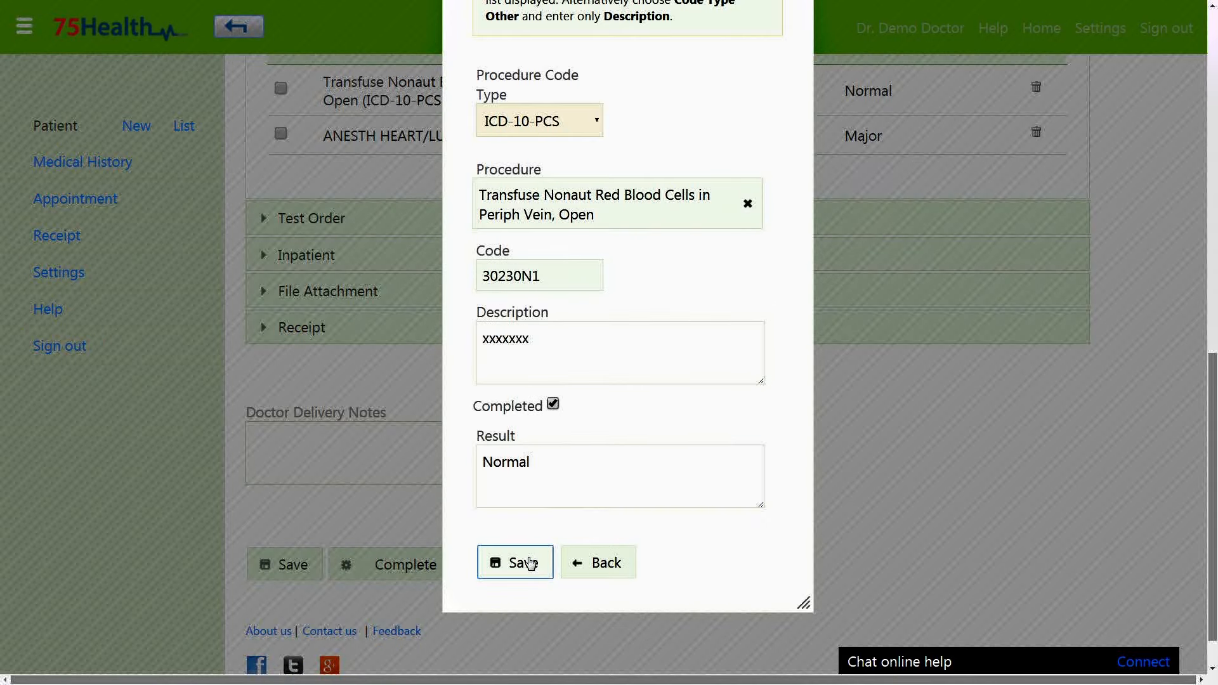
Add completed HCPCS procedure Lobar lung transplantation, description 'xxxx', result 'yyy'.
scroll(755, 487, up, 3)
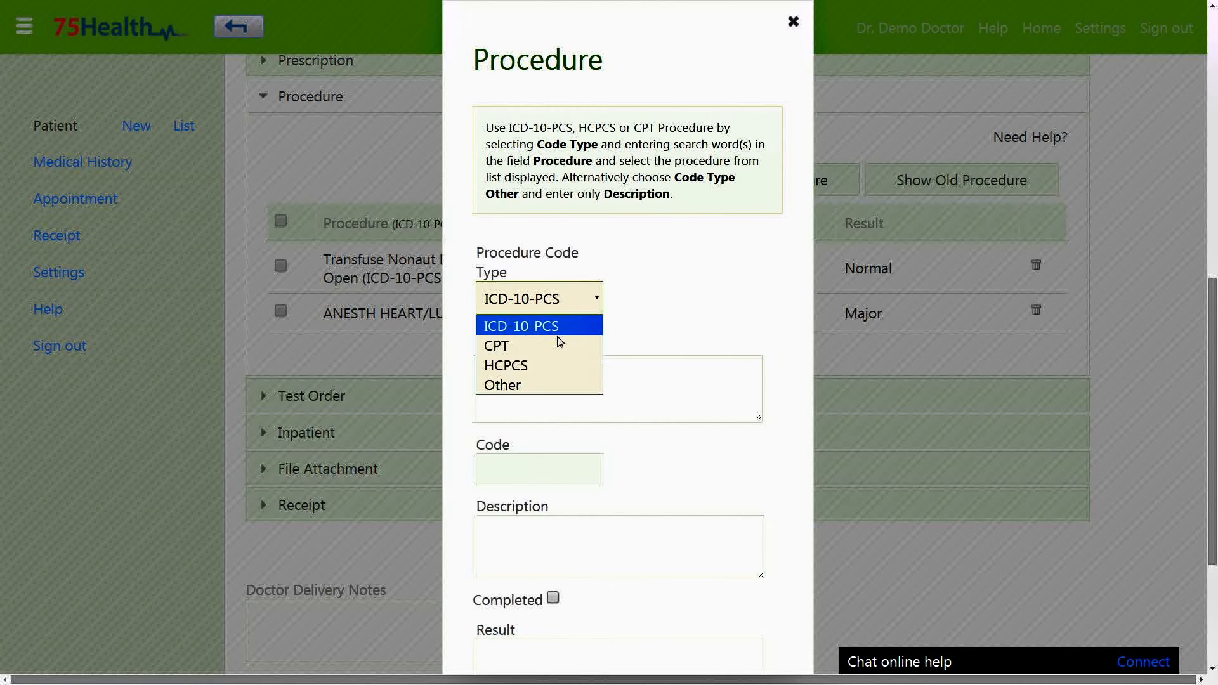
click(547, 364)
click(582, 387)
text(Lung)
click(595, 436)
click(625, 495)
text(xxxx)
click(552, 562)
click(552, 616)
text(yyy)
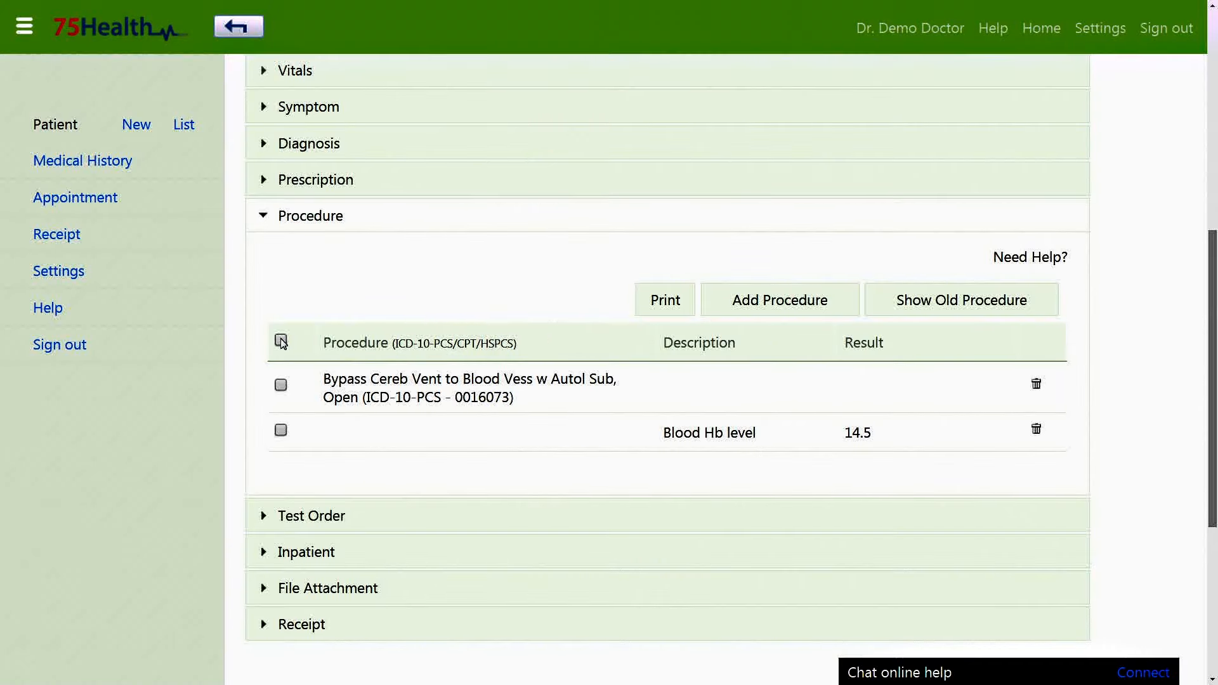
click(280, 340)
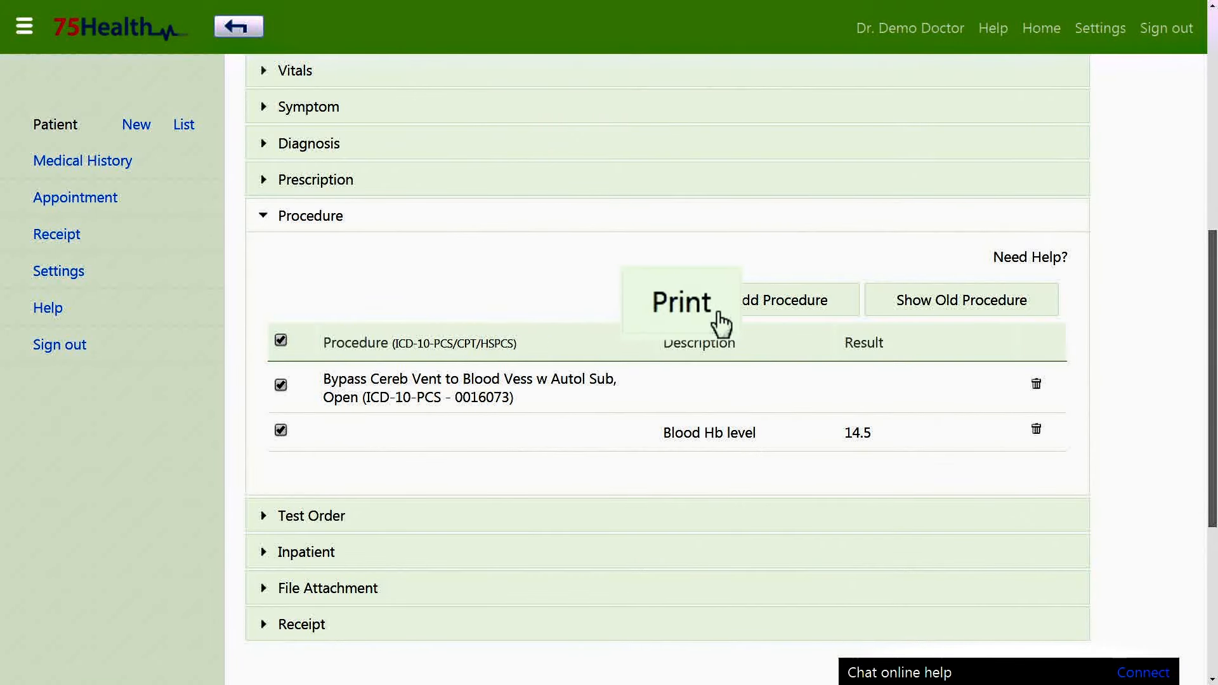
Print-preview the selected procedures, then close the preview.
click(709, 322)
scroll(682, 303, up, 4)
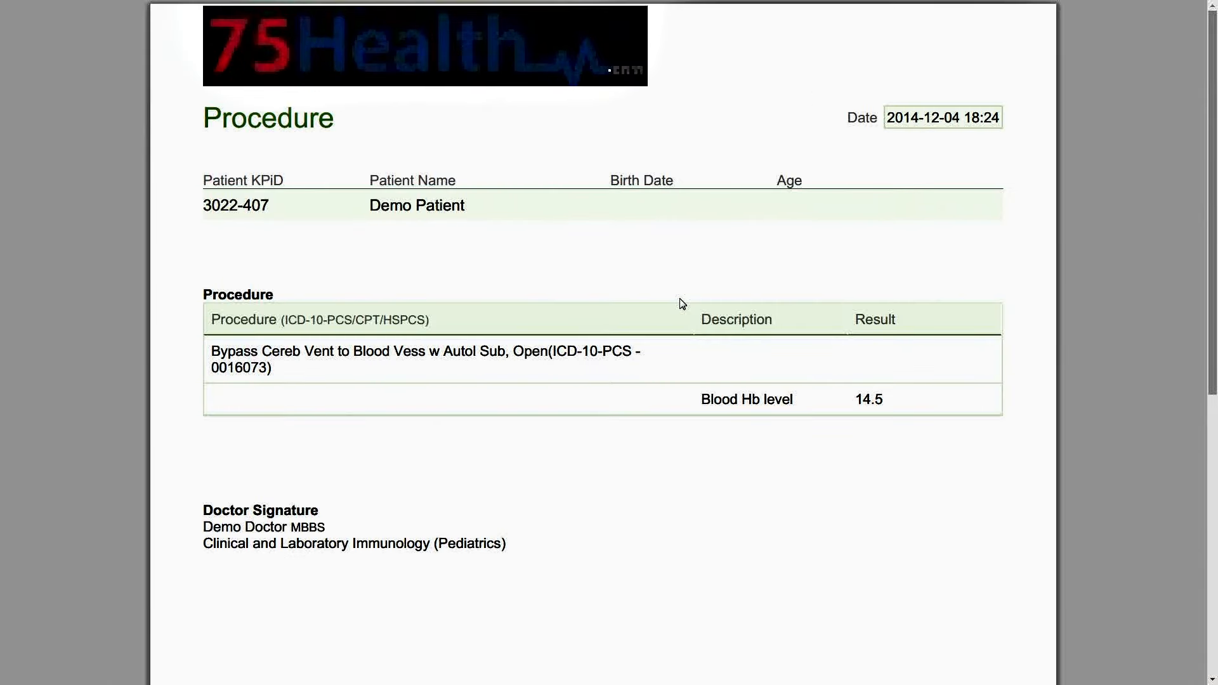
key(ctrl+w)
Add test order 'Was the baby a boy or a girl [PhenX]' with description 'Boy or girl' and result 'Boy'.
click(420, 197)
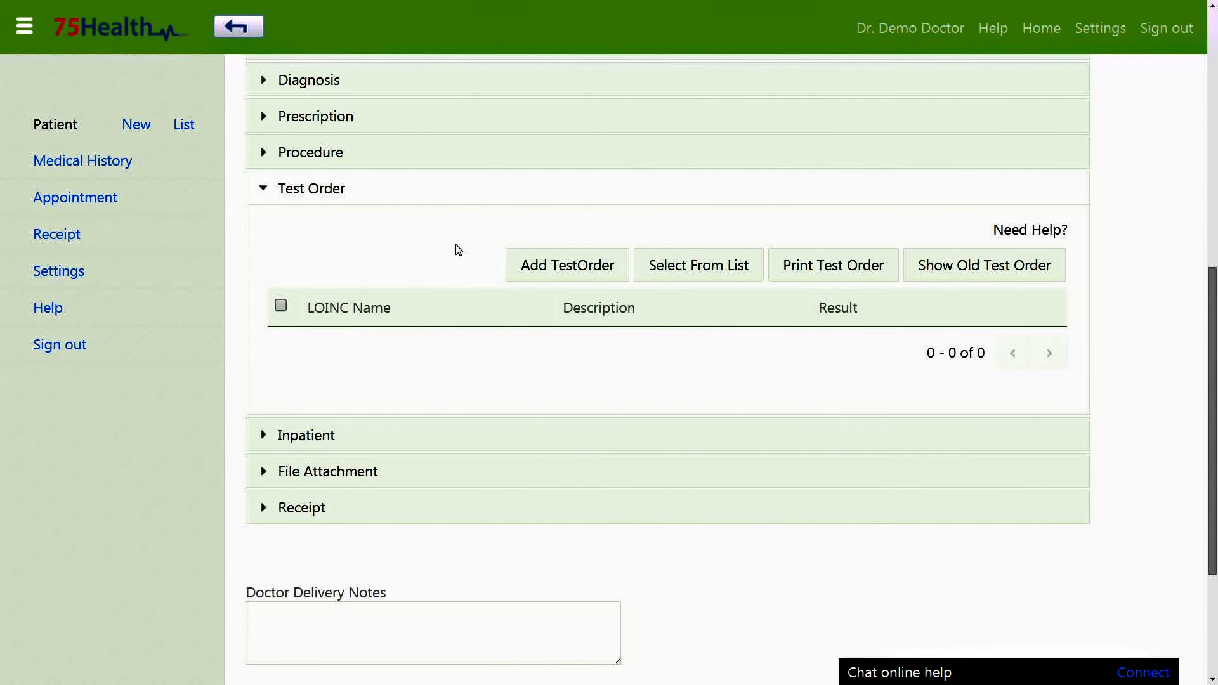
click(507, 278)
text(baby)
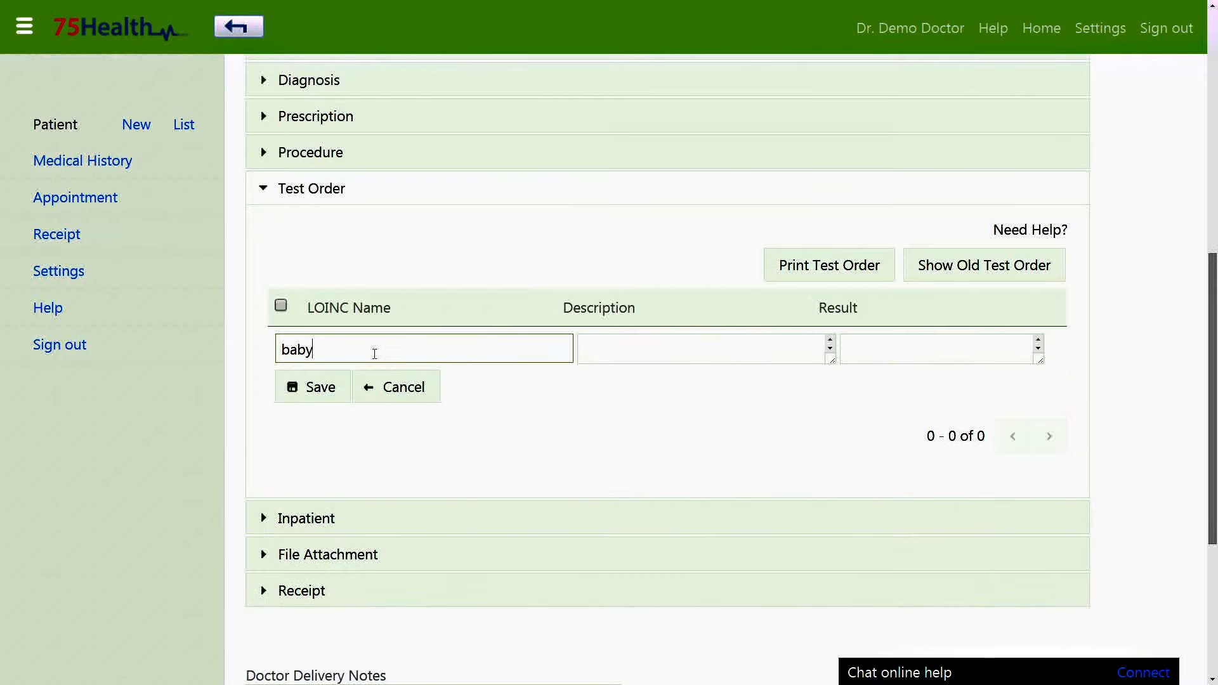
scroll(380, 444, down, 5)
click(353, 609)
click(639, 226)
text(Boy or girl)
click(856, 223)
text(Boy)
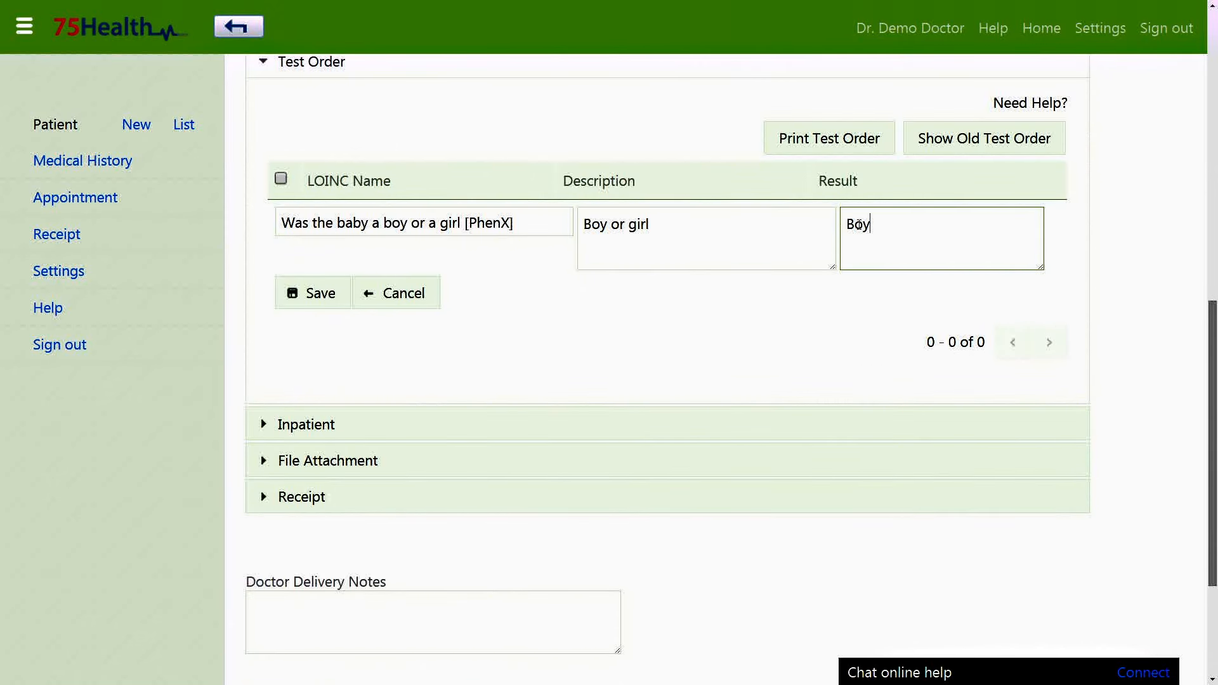
click(306, 309)
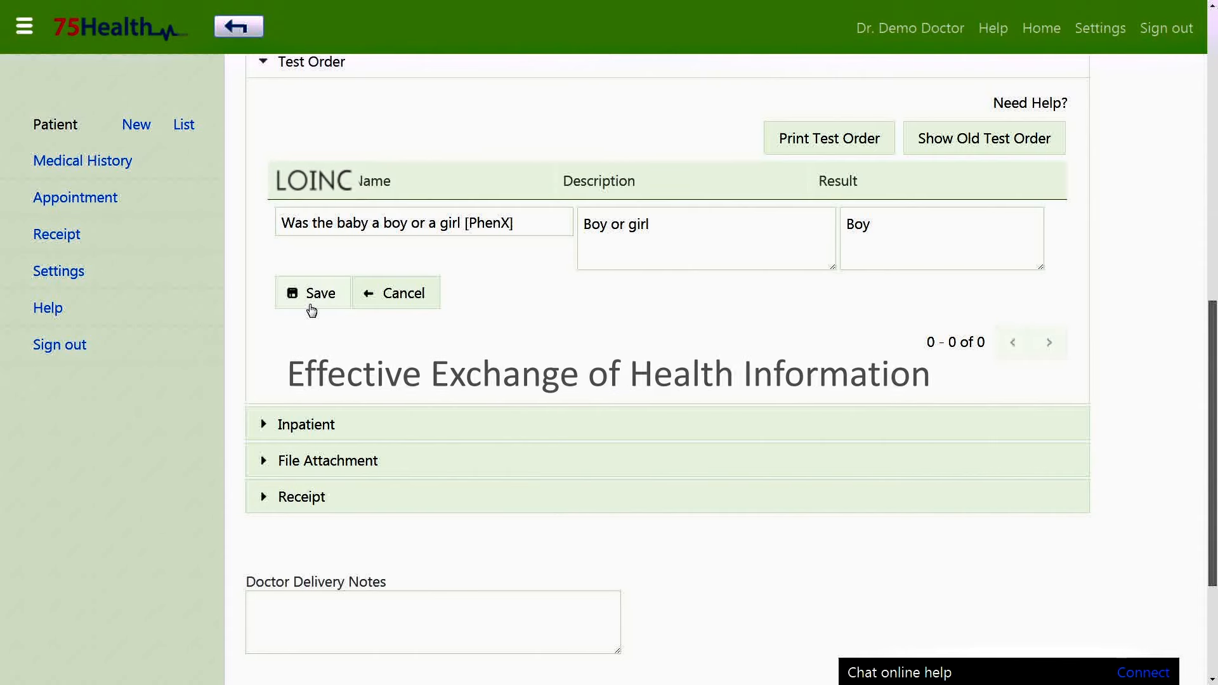
click(310, 305)
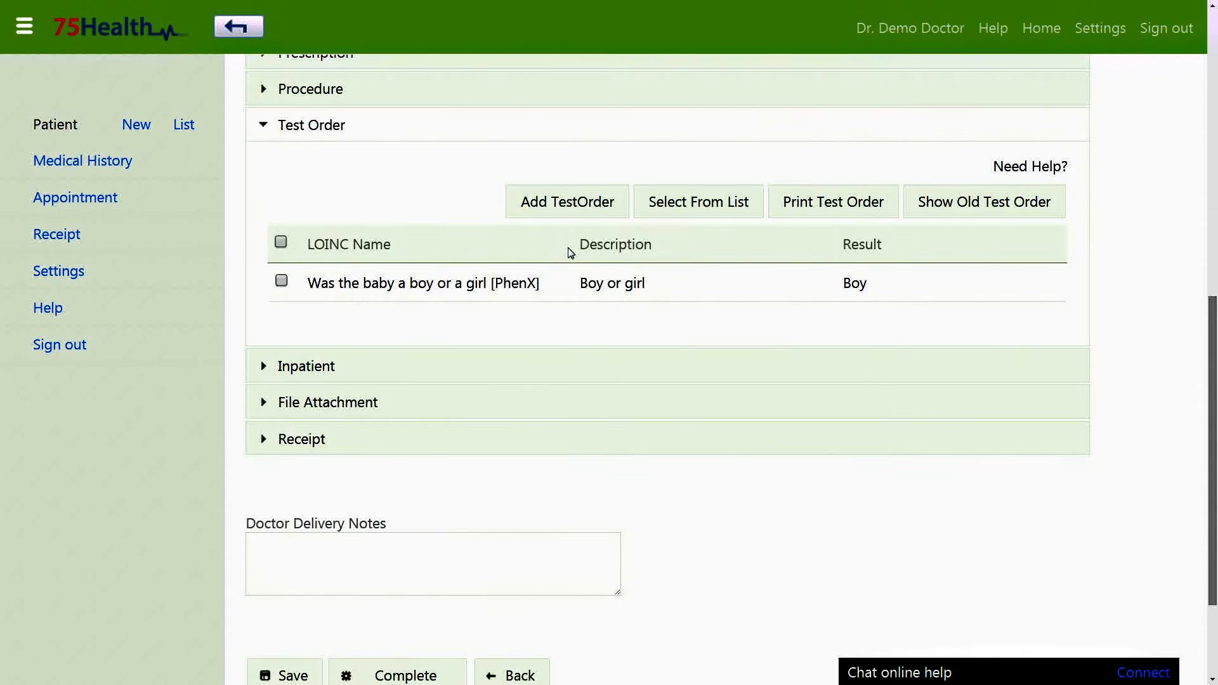
Add How is the baby sleeping and other frequently used tests to the order, then print it.
click(697, 209)
scroll(704, 207, down, 1)
click(183, 299)
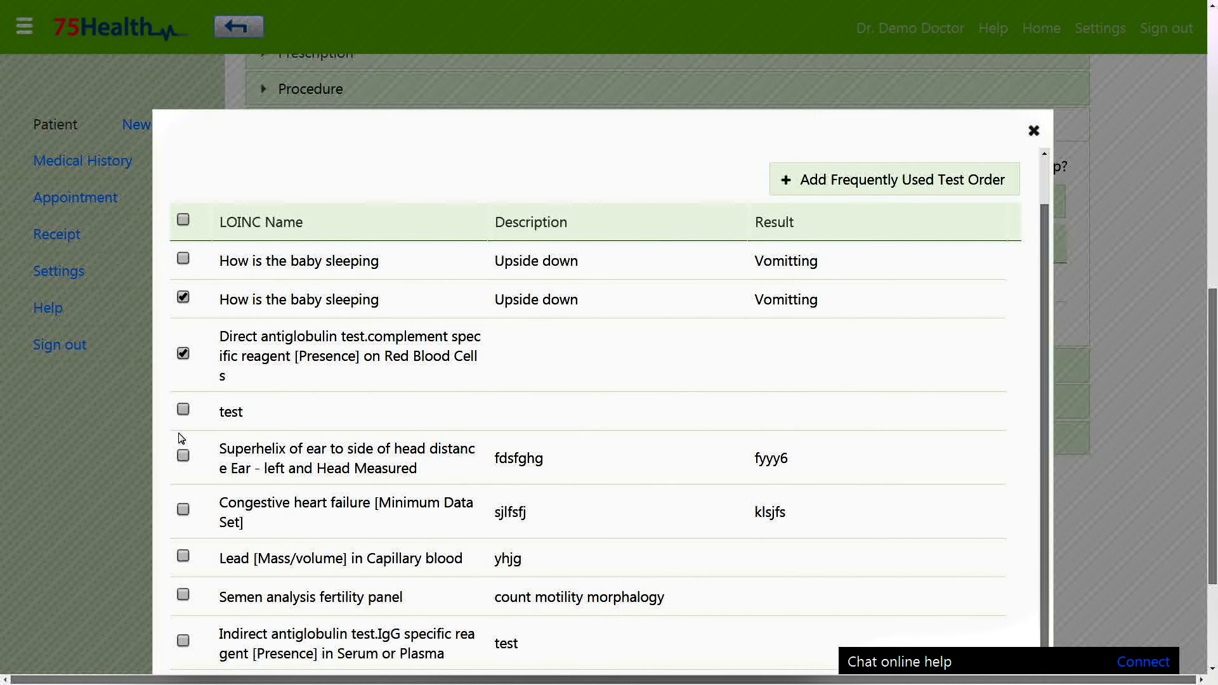
scroll(348, 409, down, 5)
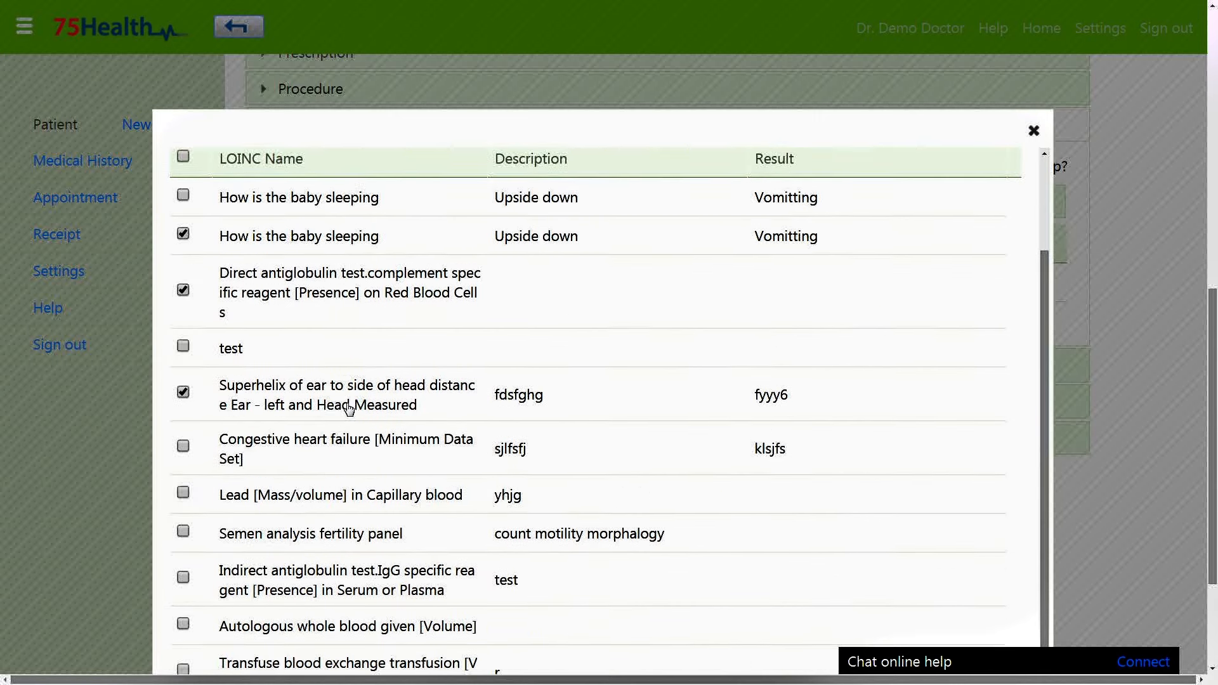
scroll(349, 409, down, 1)
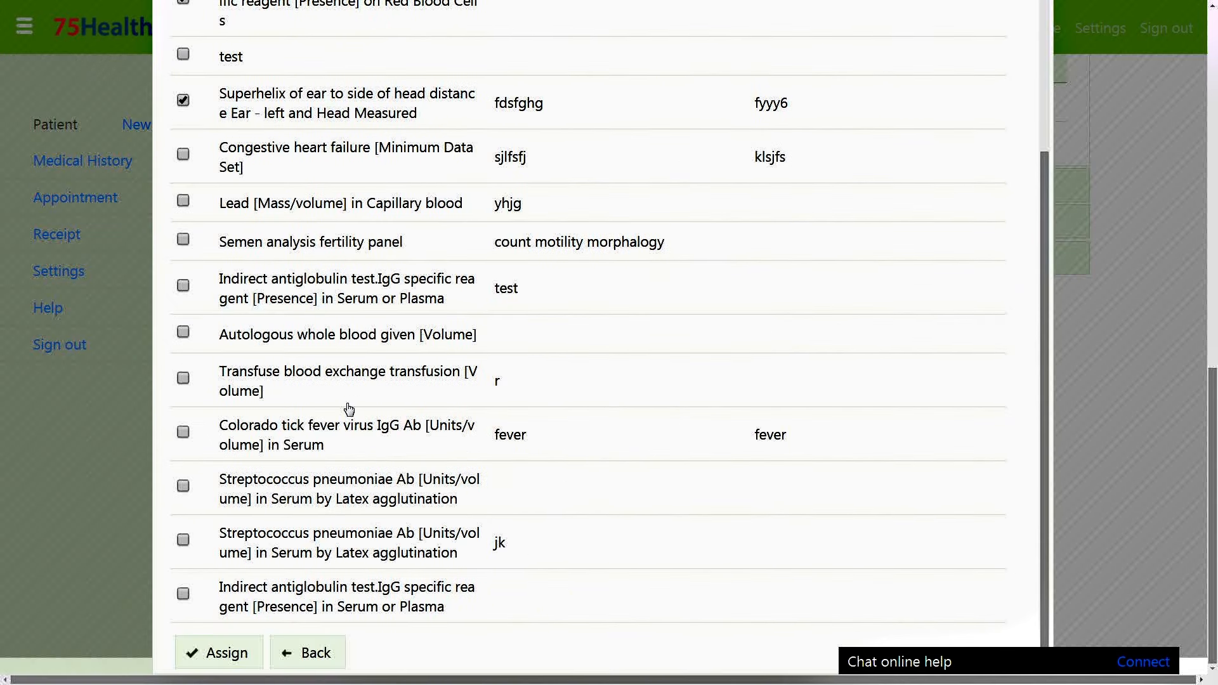
click(235, 651)
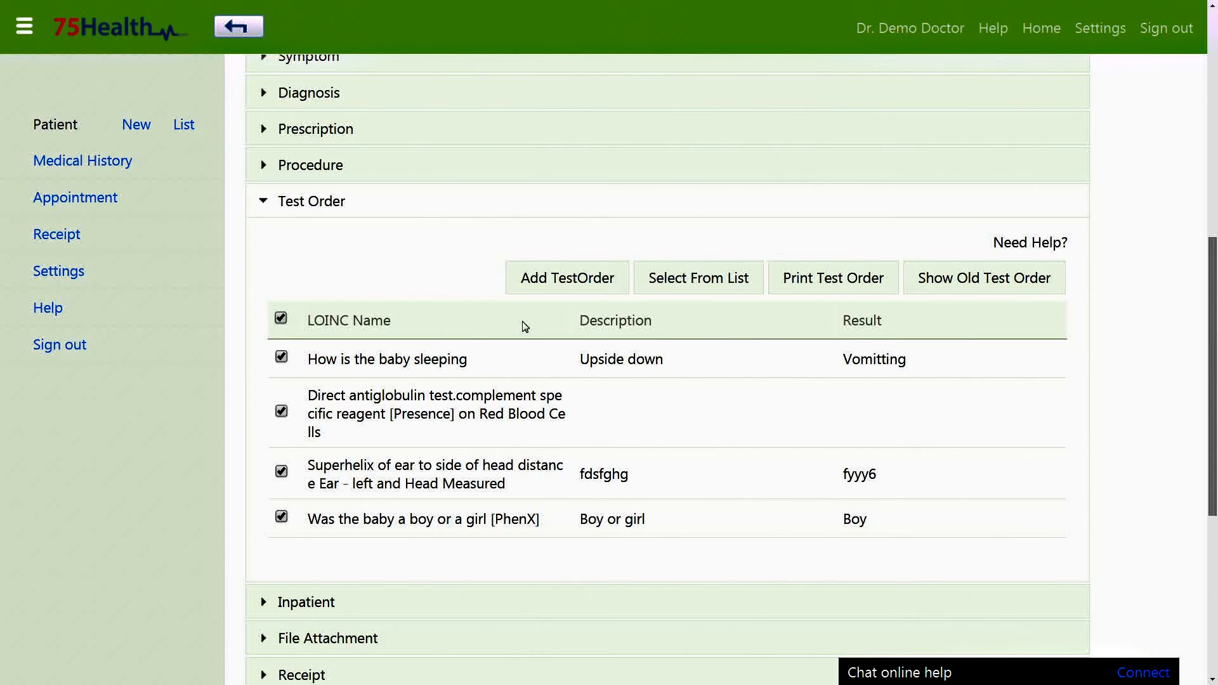
click(720, 293)
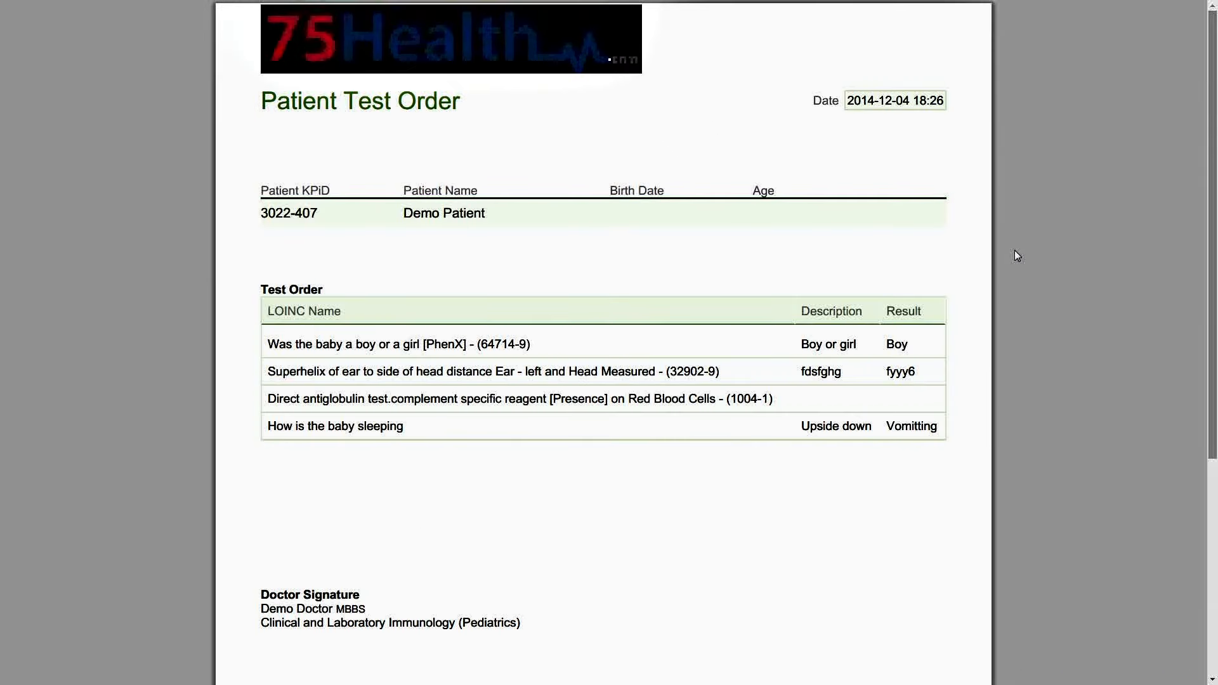
Set the inpatient admission date to 2014-11-01 and the discharge date to 2014-12-01.
key(Escape)
click(307, 215)
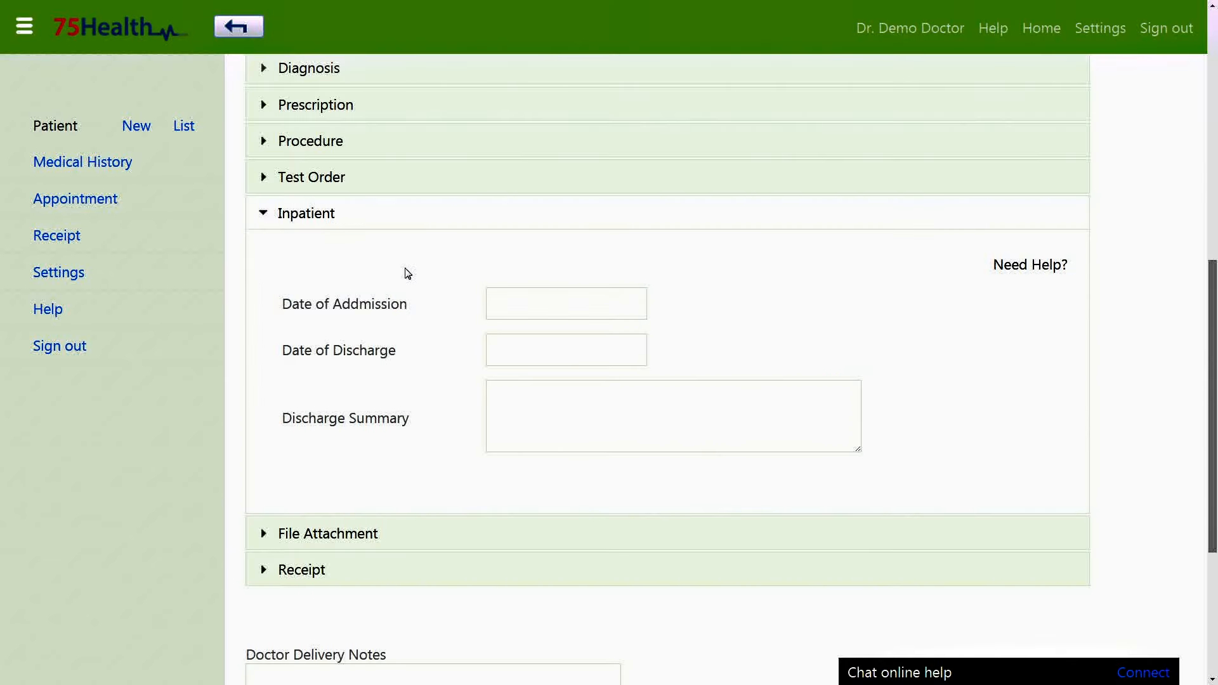
click(521, 310)
click(565, 345)
click(559, 566)
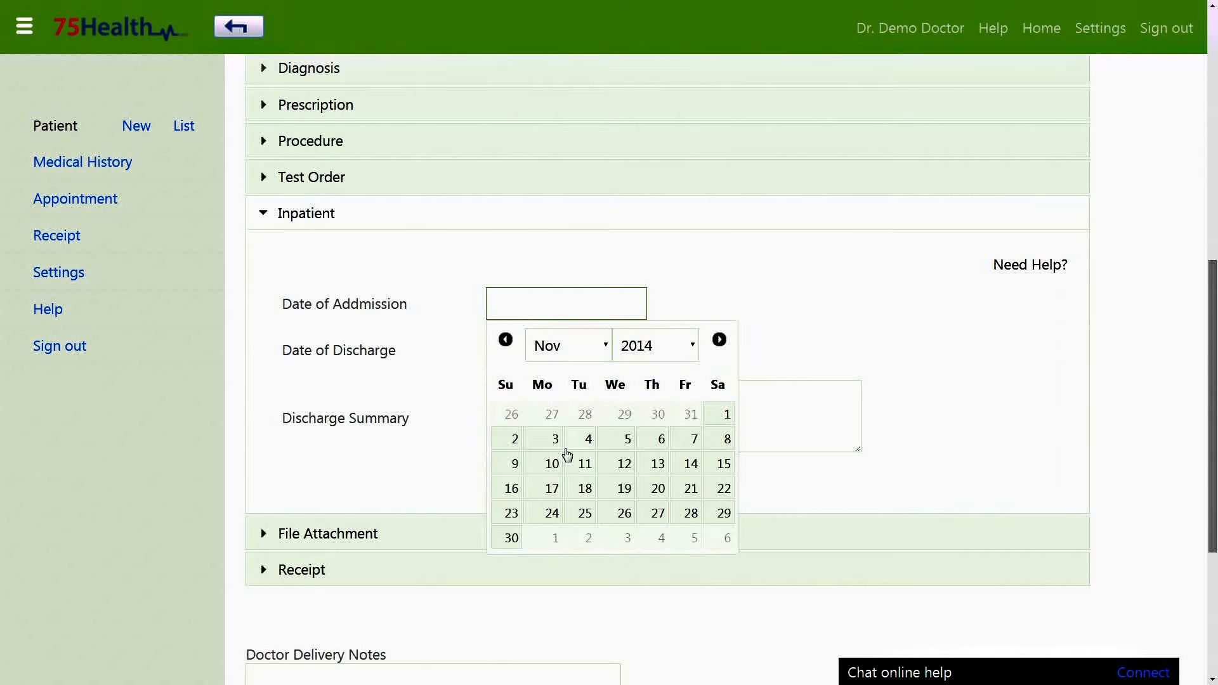
click(719, 416)
click(582, 350)
click(555, 471)
Enter discharge summary 'Cured' and save the visit record.
click(536, 412)
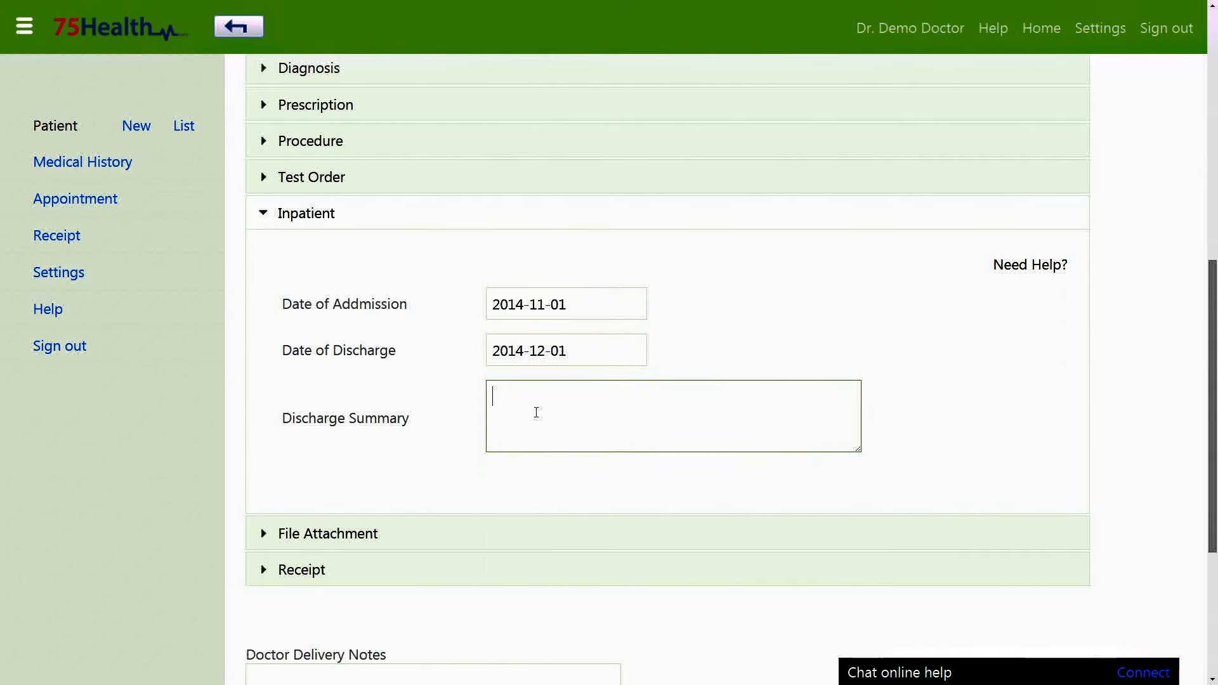
text(Cured)
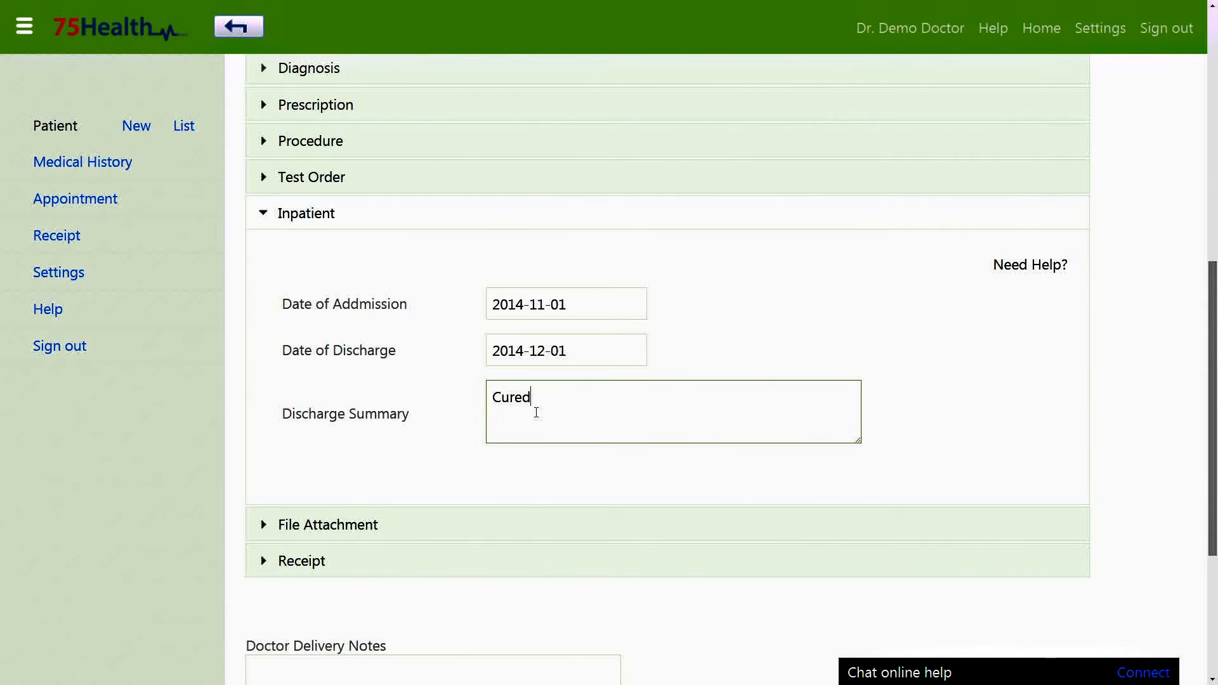
scroll(537, 414, down, 3)
click(298, 612)
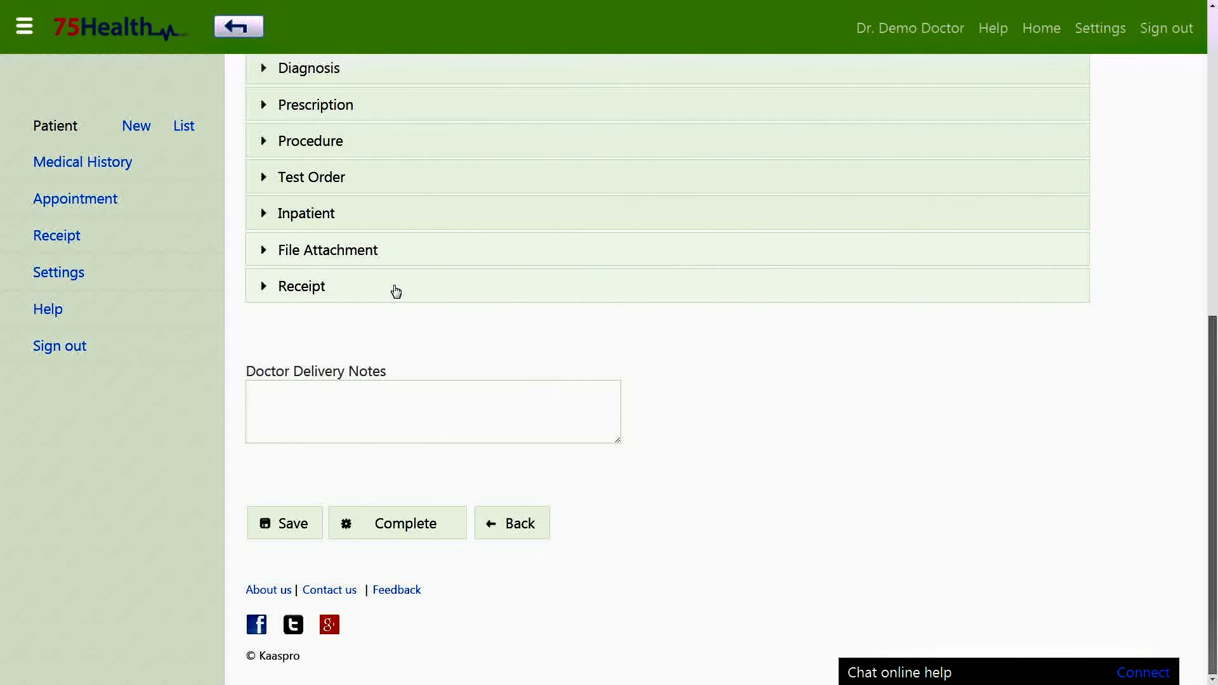
Add a Consulting Fees receipt line priced 250.00, quantity 1, and save it.
click(395, 292)
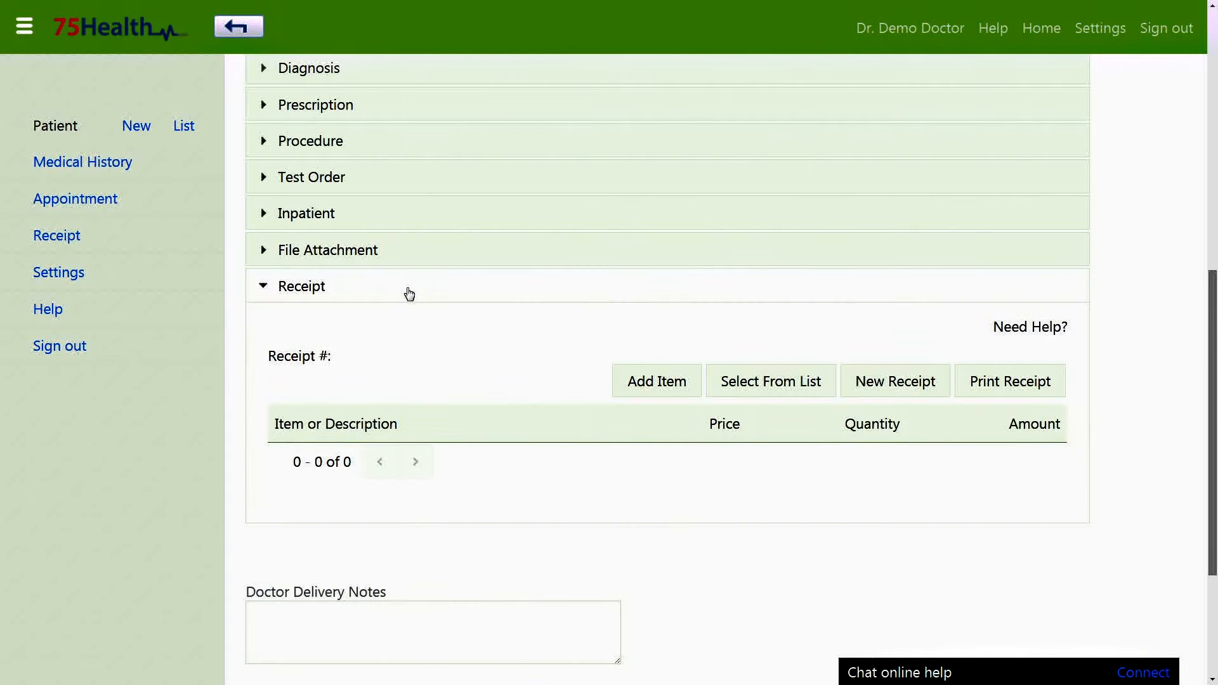
click(673, 392)
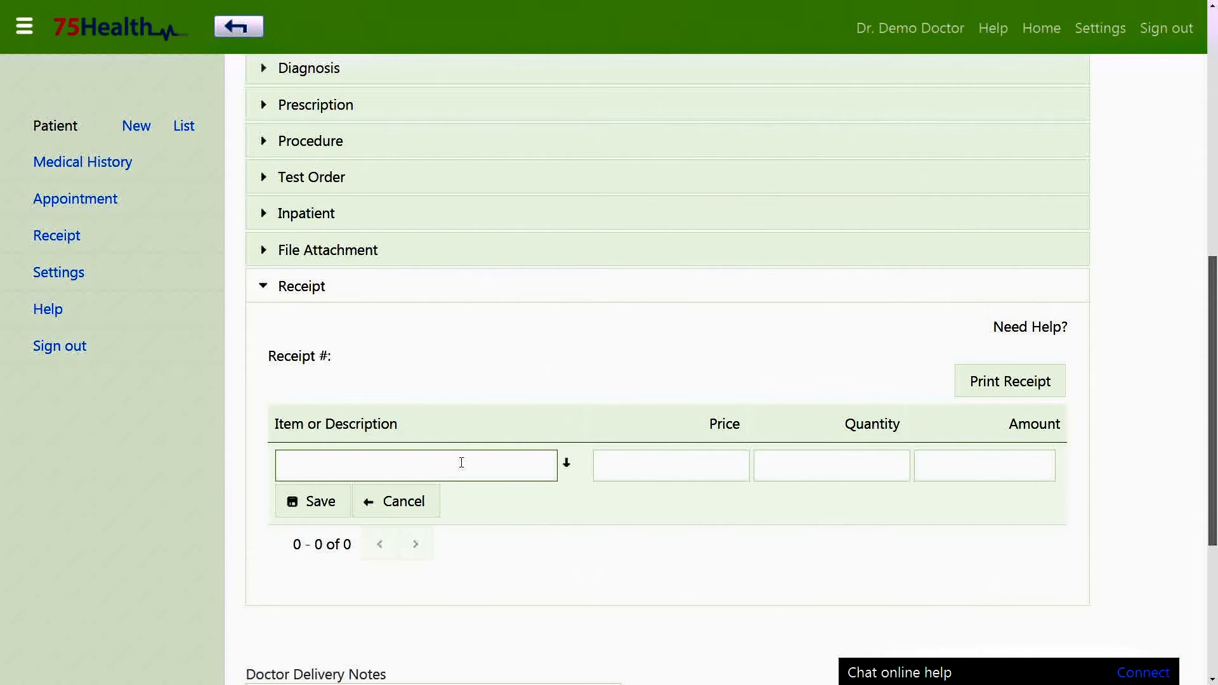
click(568, 466)
scroll(567, 466, down, 1)
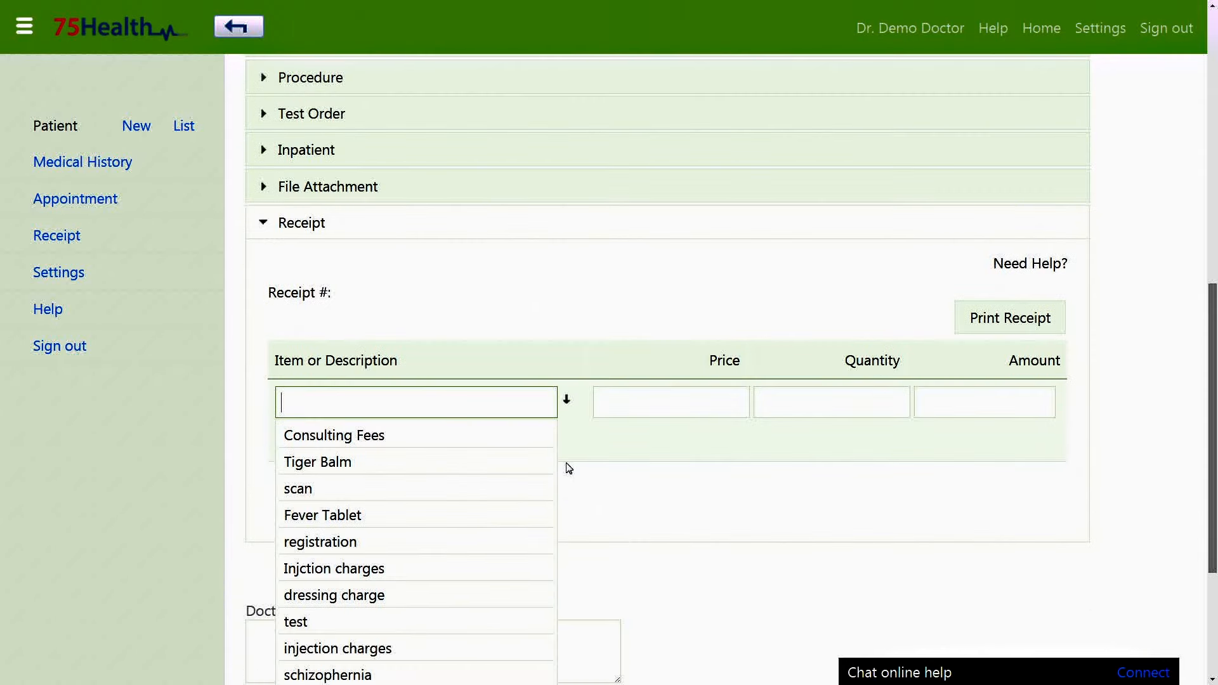
scroll(432, 453, down, 1)
scroll(396, 368, down, 1)
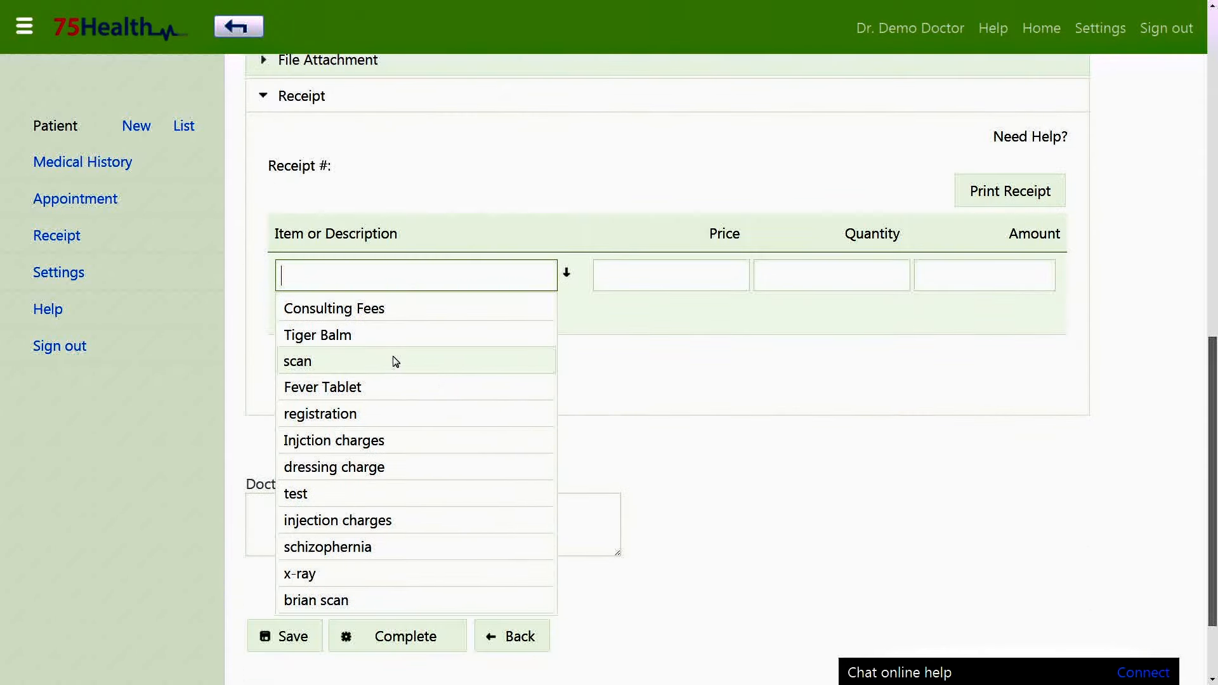
click(437, 310)
click(619, 272)
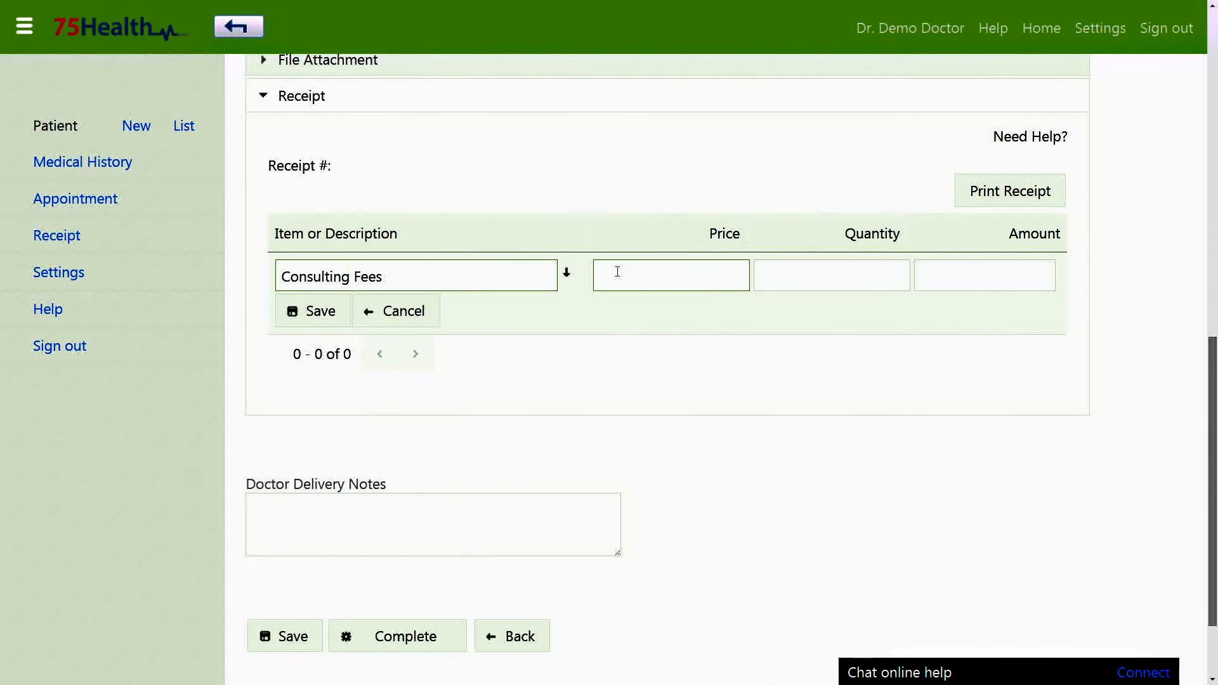
click(326, 309)
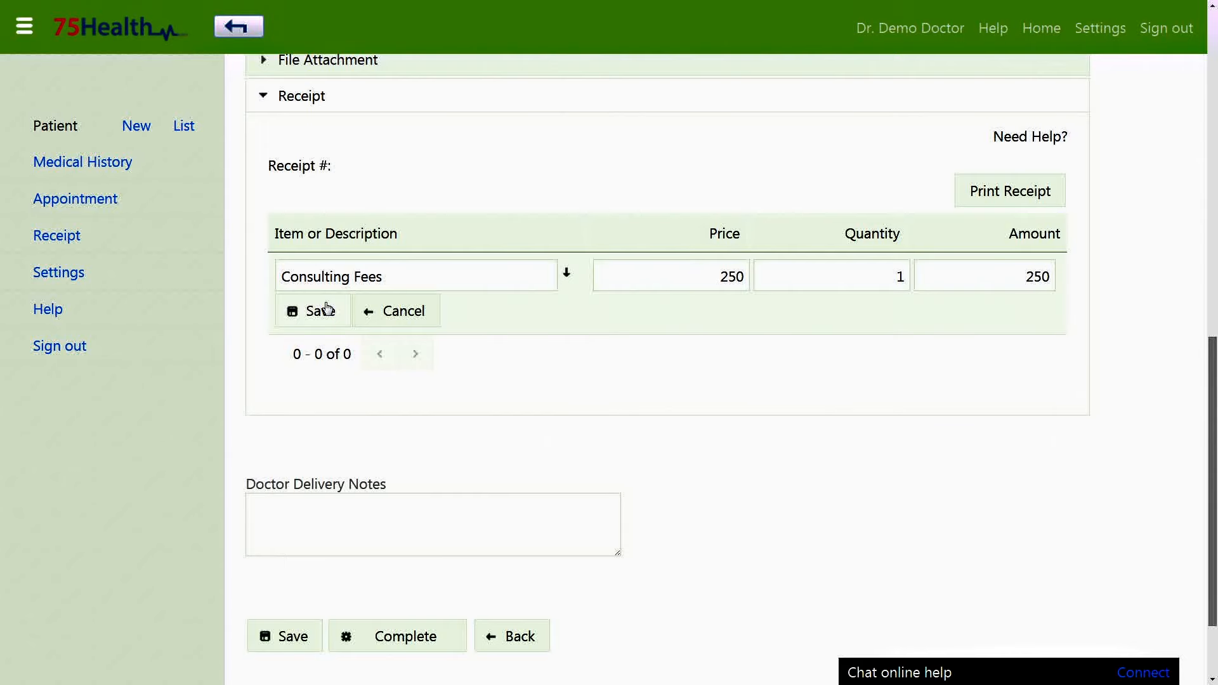
click(327, 309)
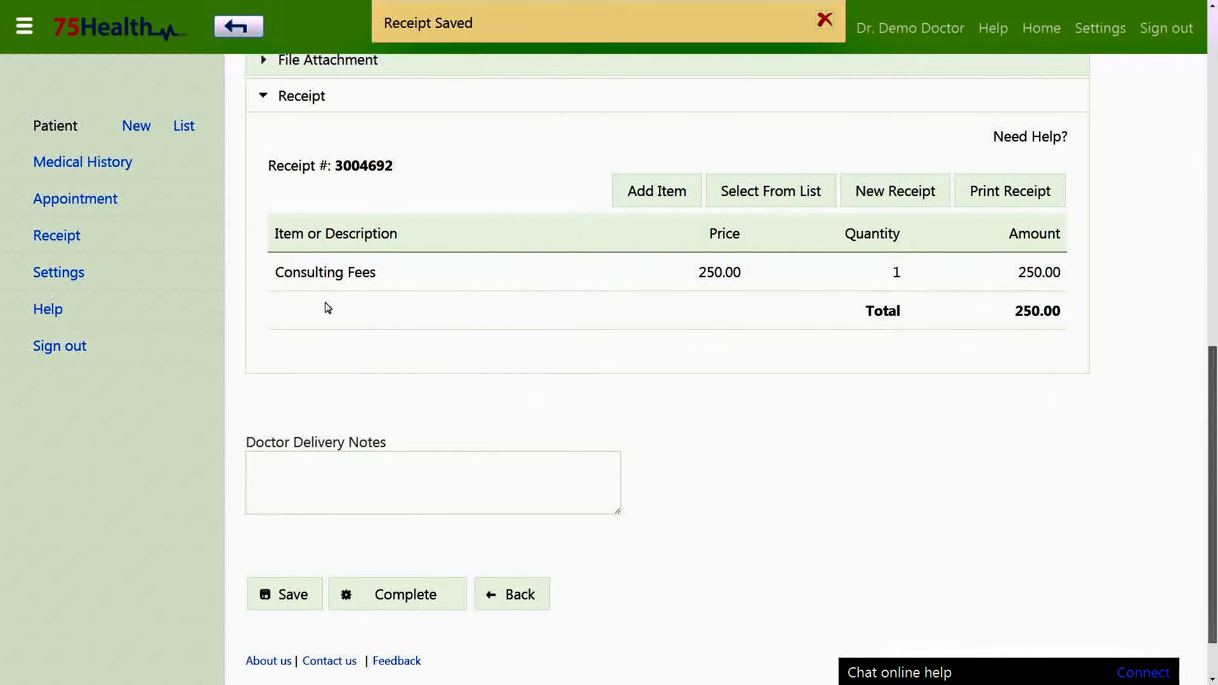
Assign Injction charges, Fever Tablet and registration to the receipt from the frequently used items.
click(748, 206)
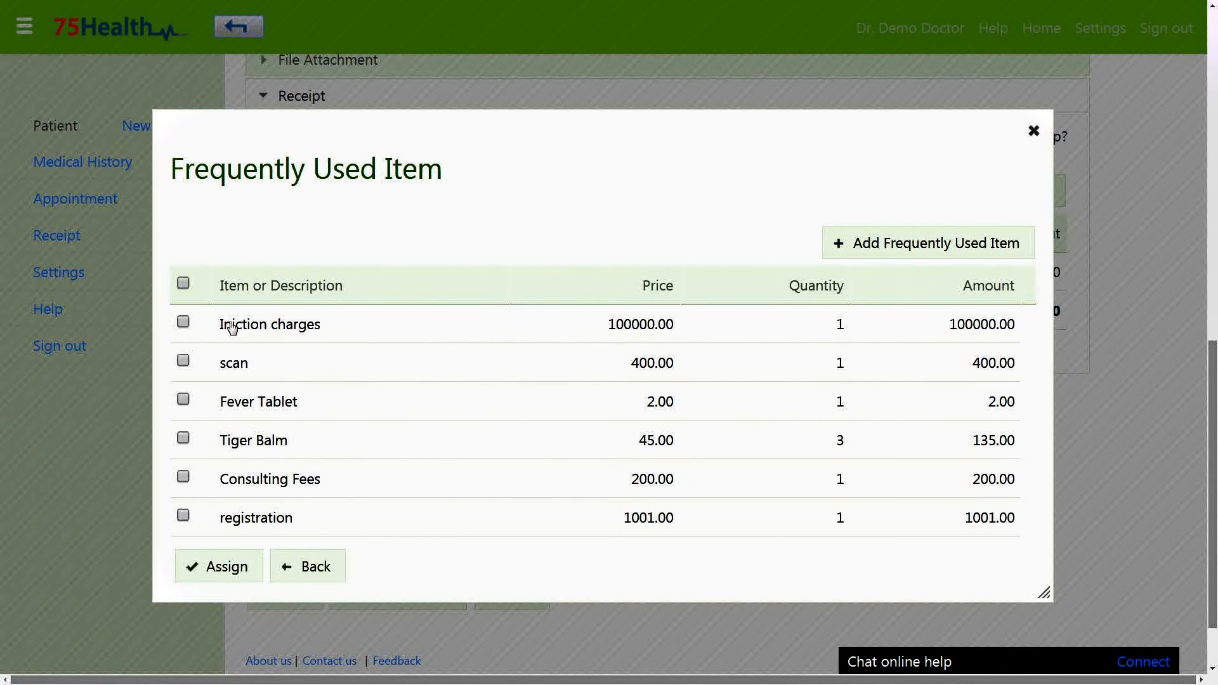
click(183, 324)
click(183, 401)
click(182, 515)
click(255, 574)
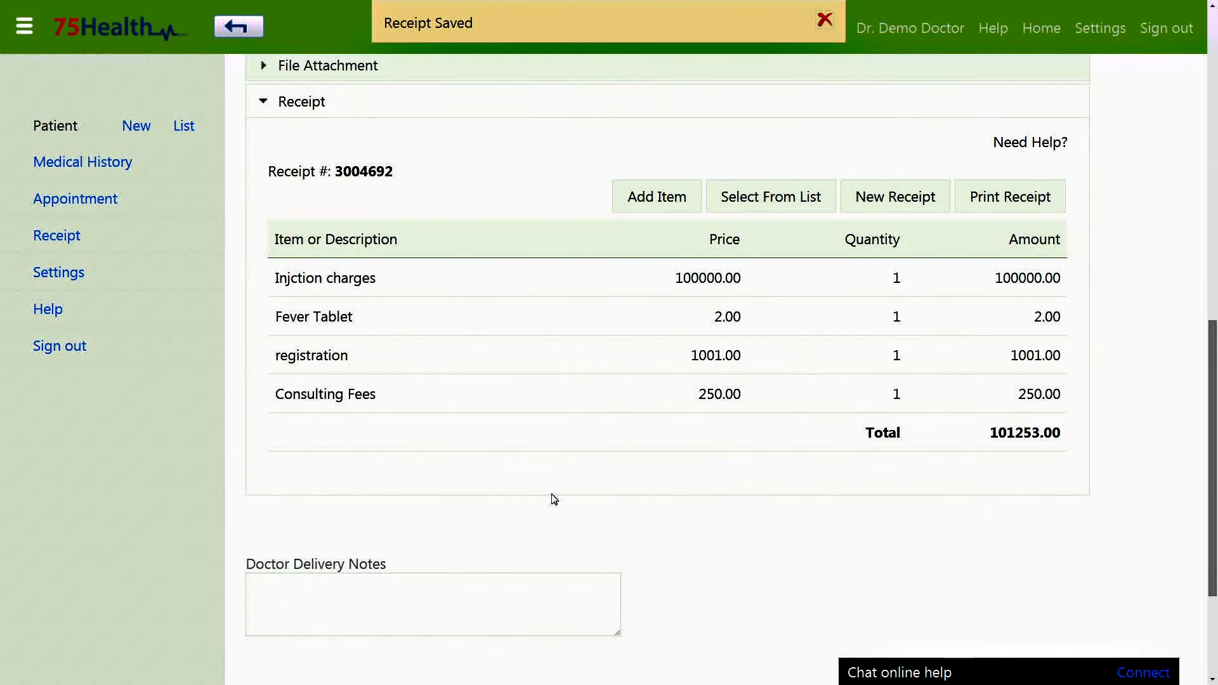
Correct Injction charges to 100, delete the Fever Tablet line, and print the 360.00 receipt.
click(723, 279)
key(BackSpace)
key(BackSpace)
key(BackSpace)
click(329, 323)
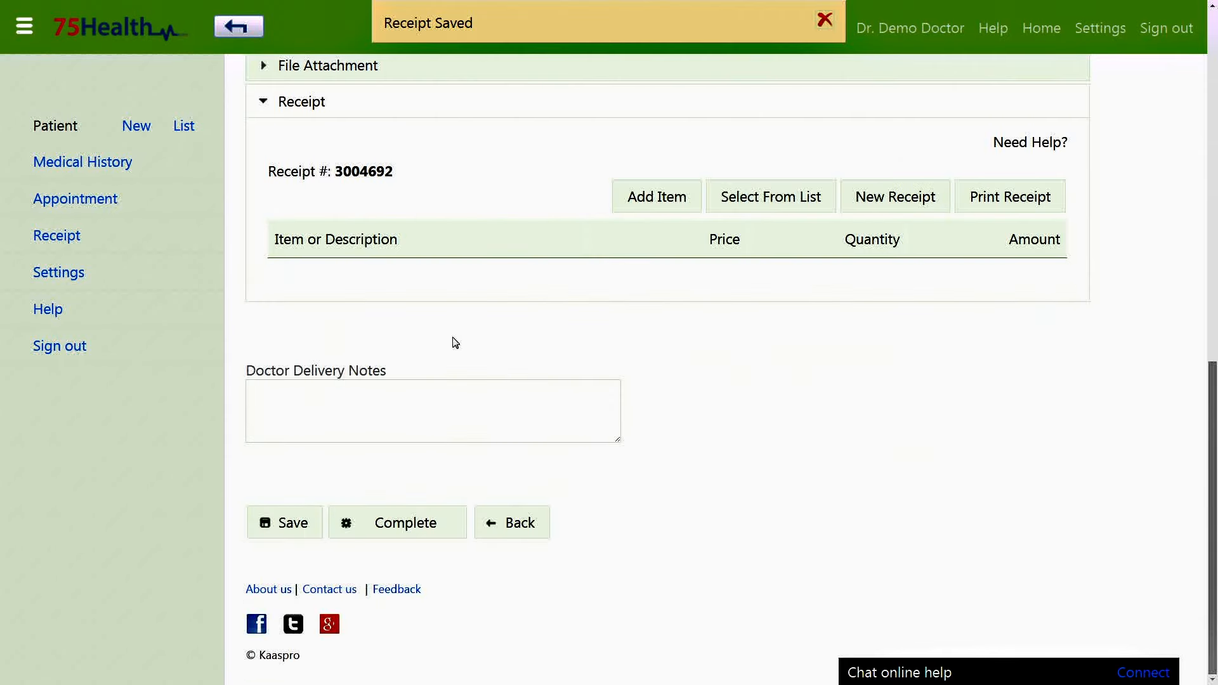
click(482, 319)
click(502, 368)
click(639, 71)
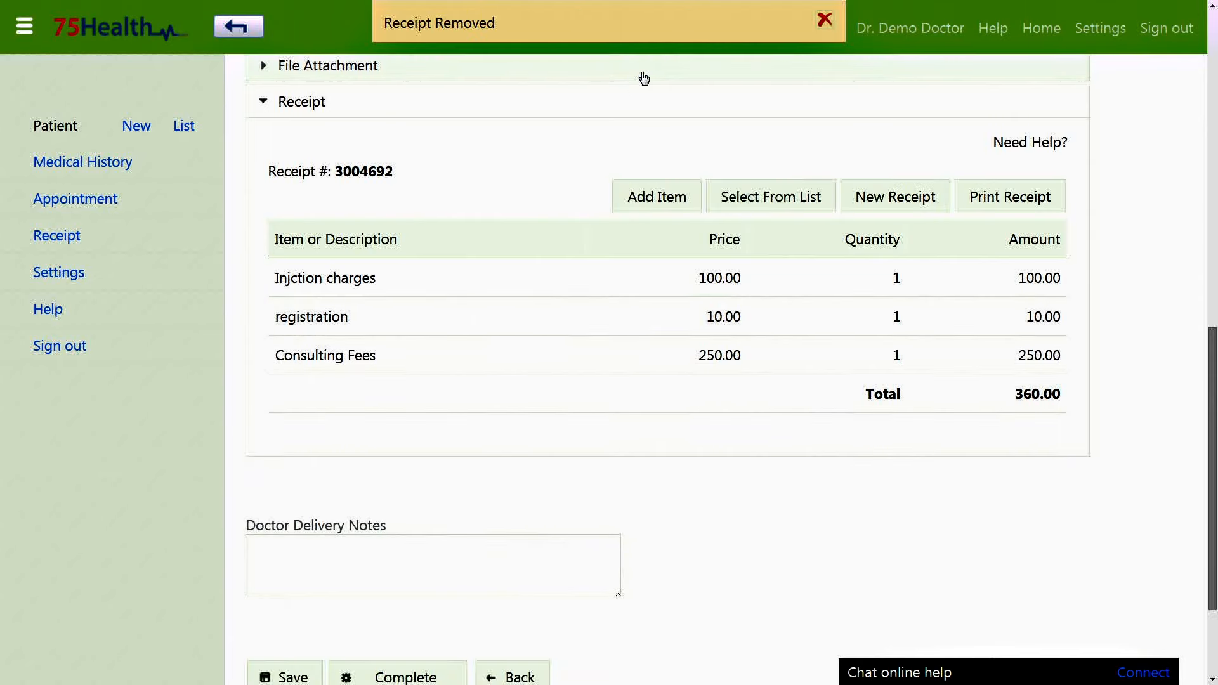
click(979, 206)
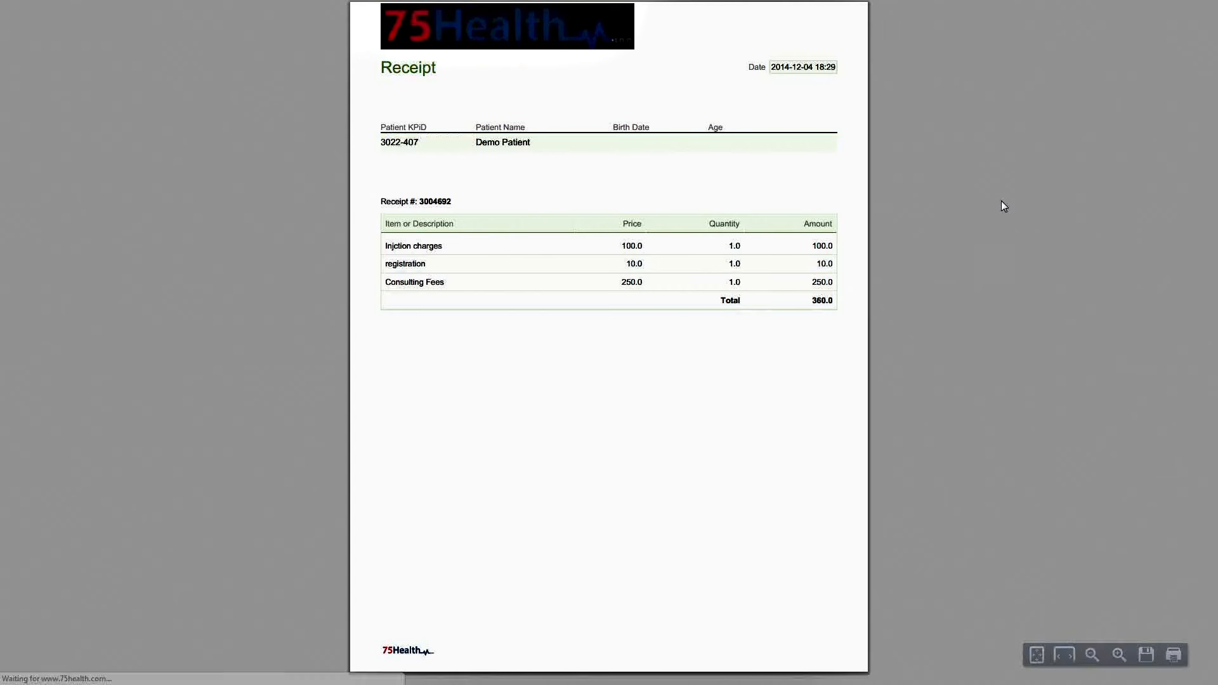
Complete the patient's visit and print the medical record showing Fever and cold and Typhoid fever.
scroll(1004, 205, up, 4)
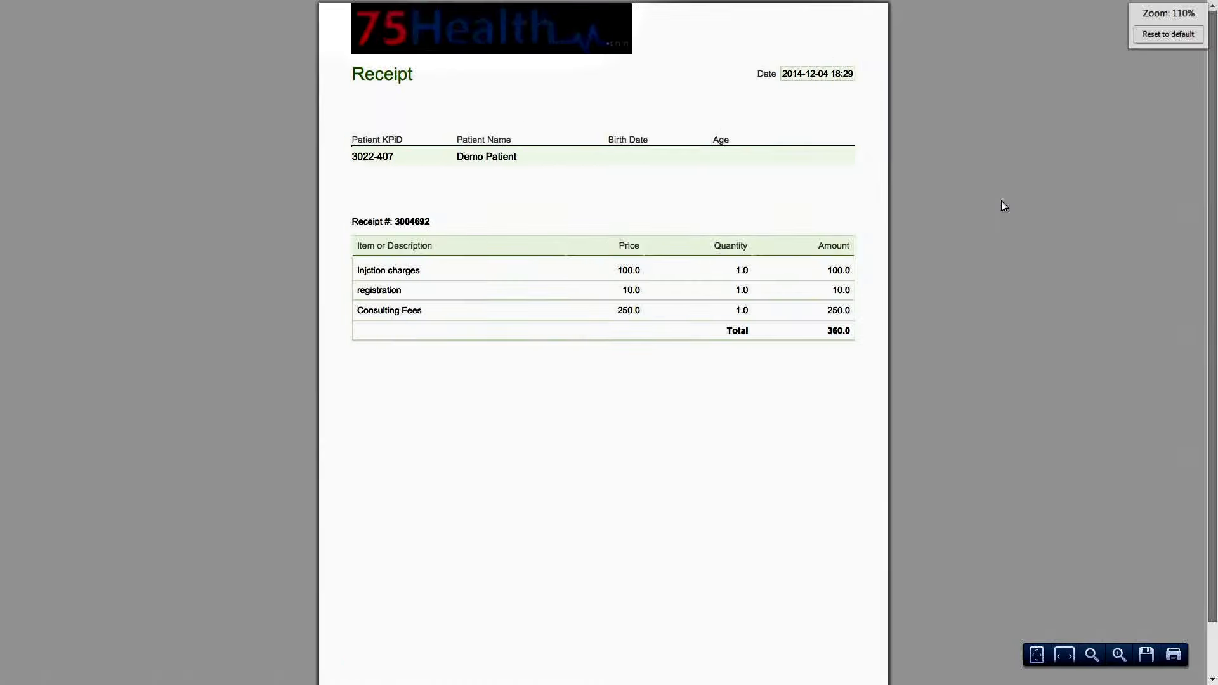
key(ctrl+w)
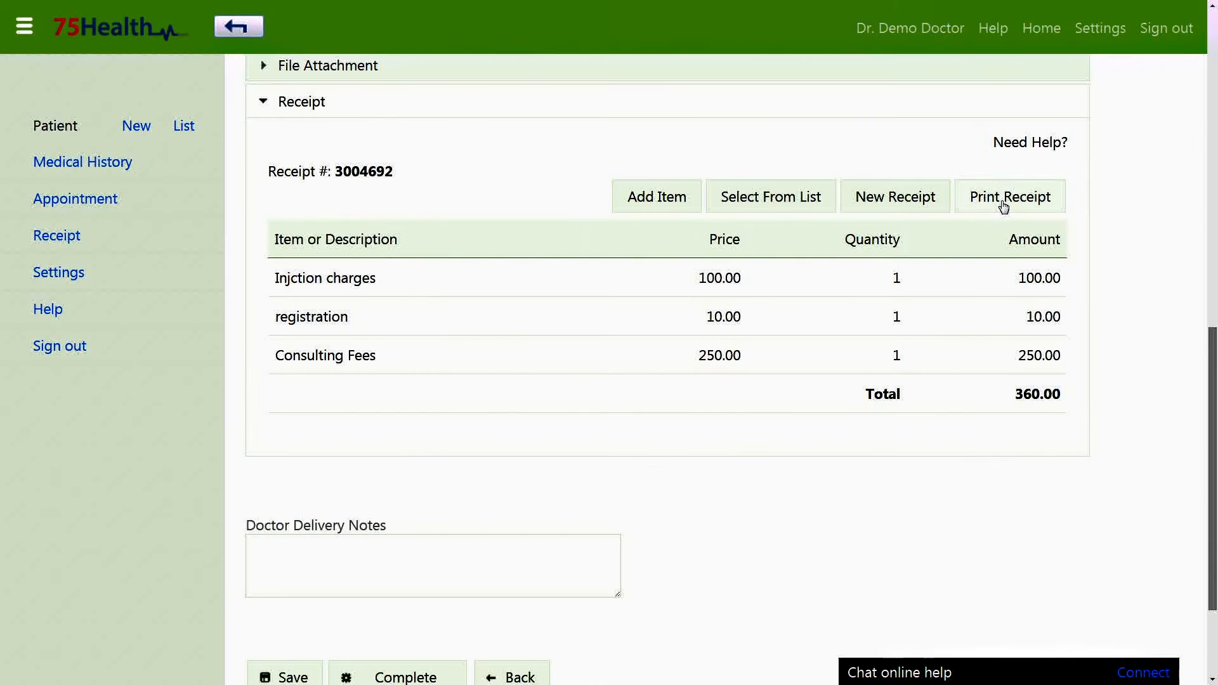
click(716, 106)
scroll(1113, 190, up, 7)
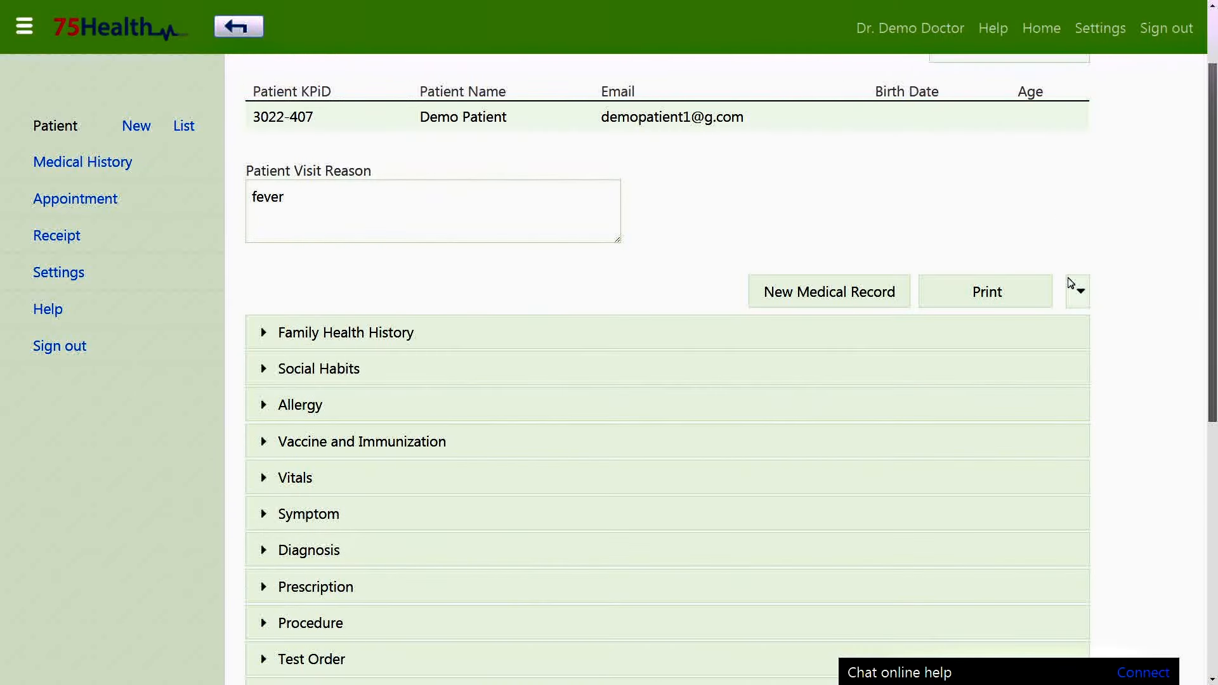
scroll(862, 355, down, 8)
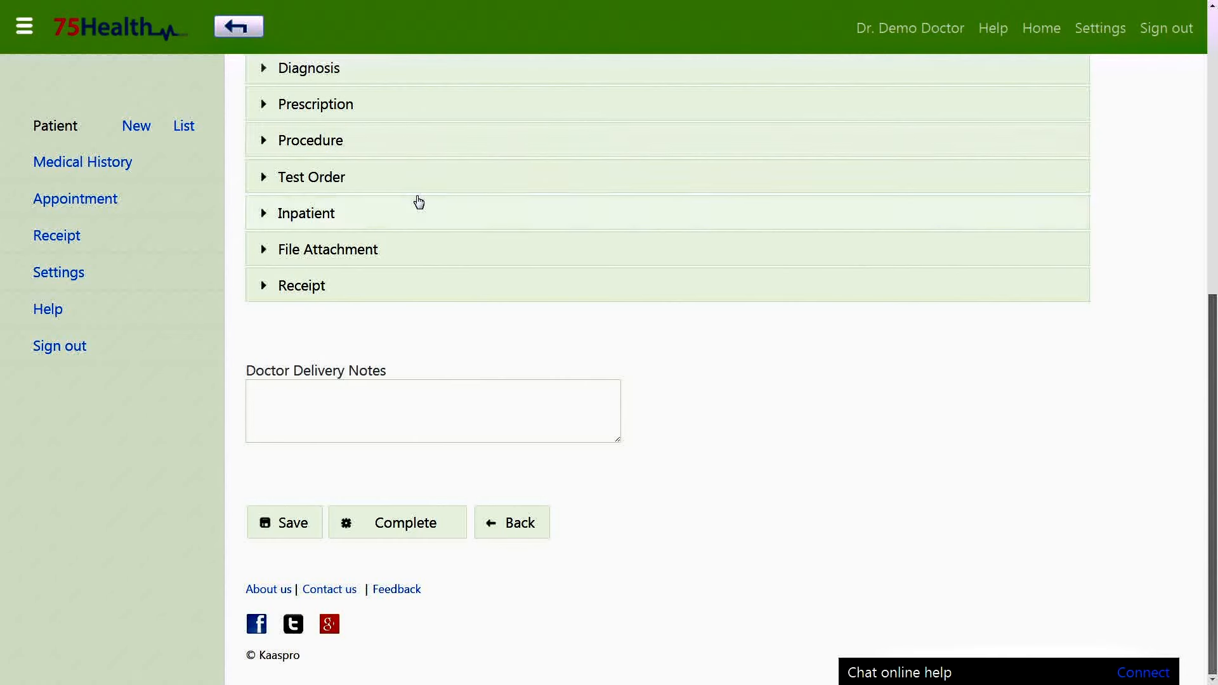
click(436, 532)
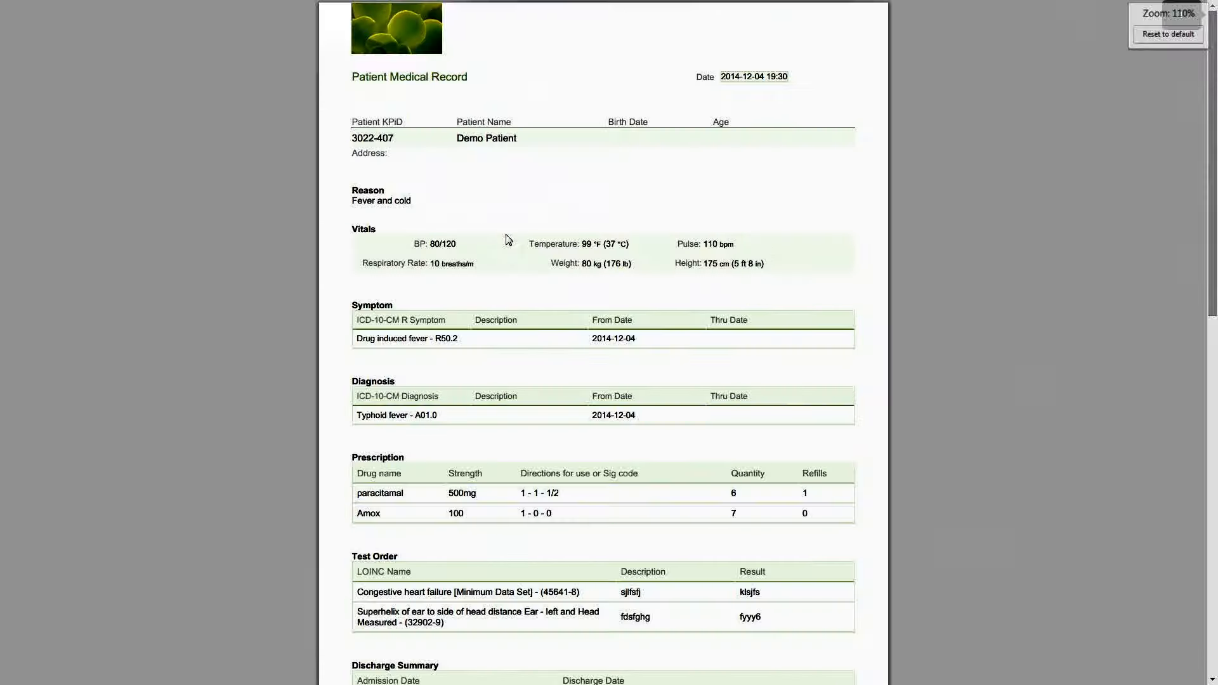
click(980, 431)
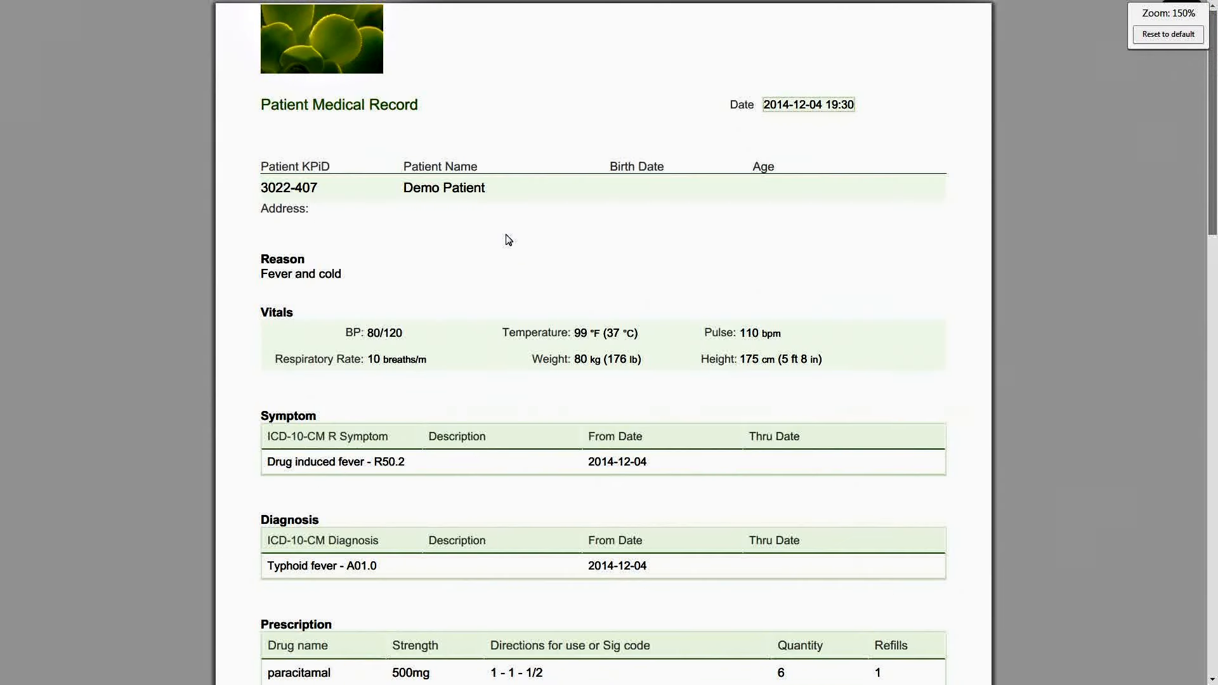
key(ctrl+plus)
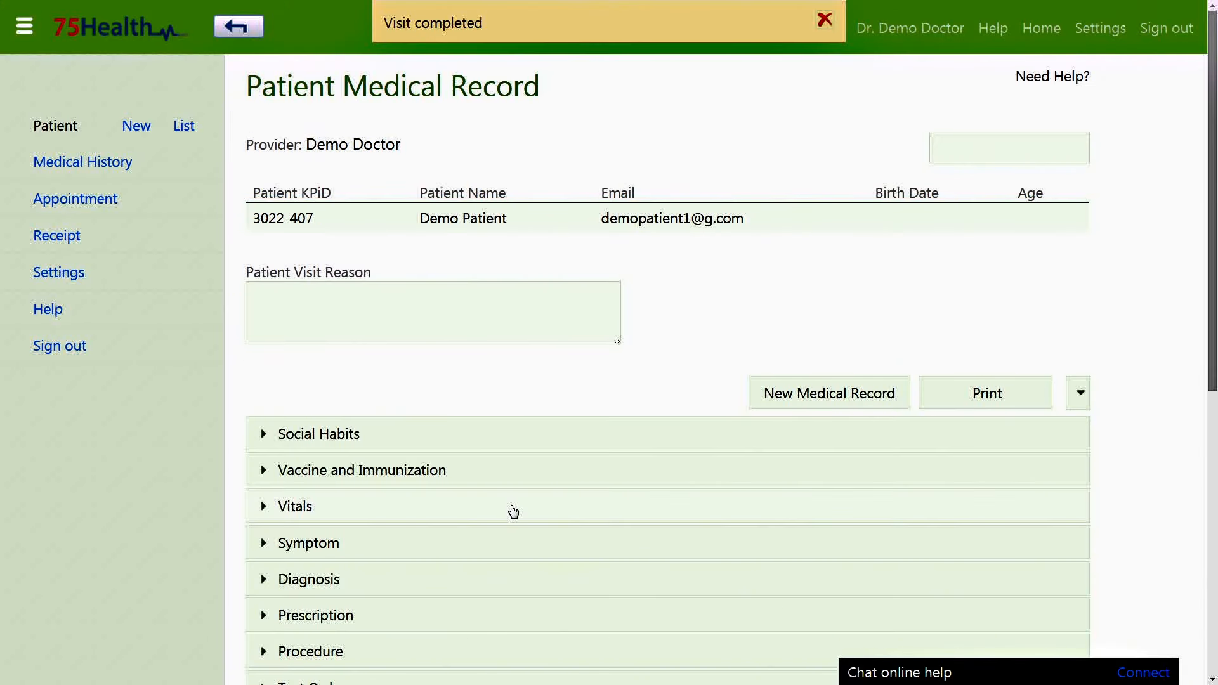
Review the current record's visit reason and Social Habits section.
double_click(296, 298)
click(291, 313)
click(462, 437)
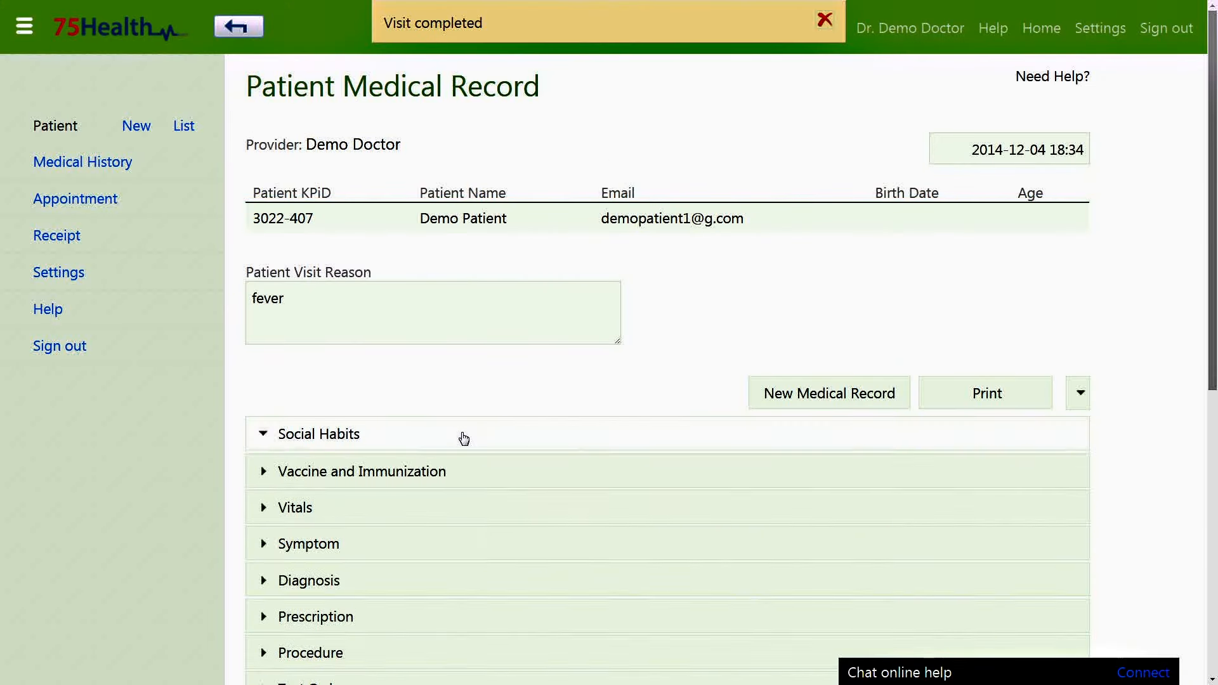
click(611, 437)
scroll(689, 364, down, 1)
scroll(689, 365, down, 7)
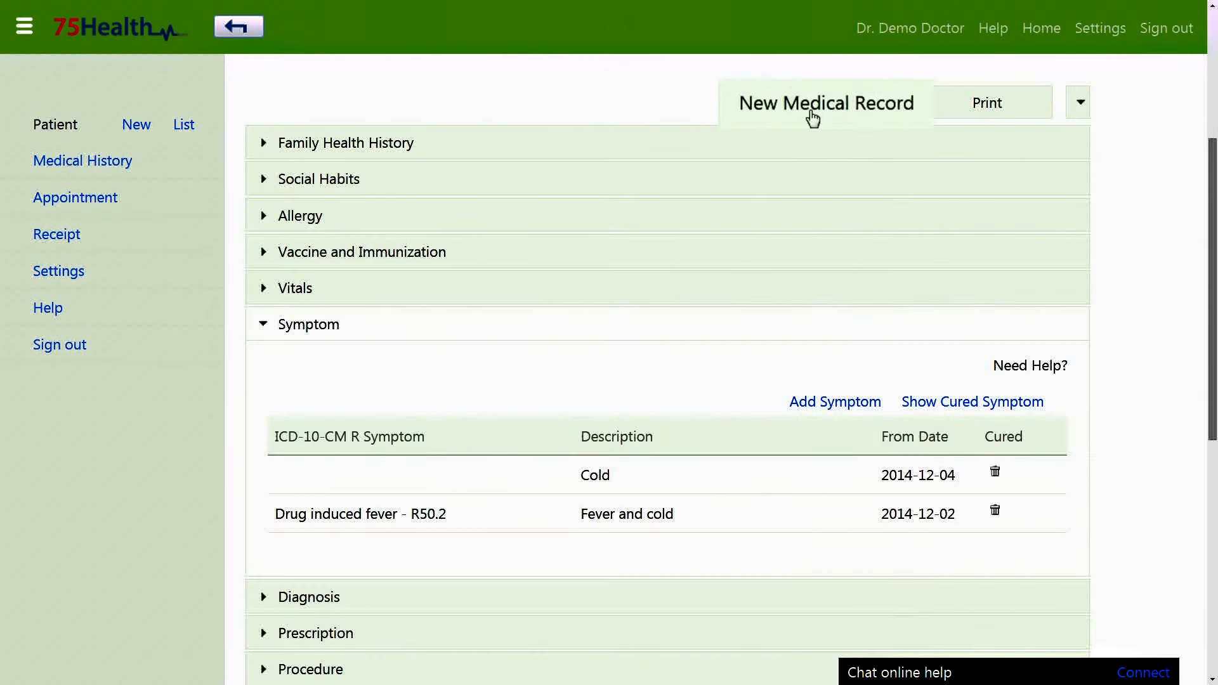
Start a new medical record and list the current symptoms Cold and Drug induced fever.
click(816, 113)
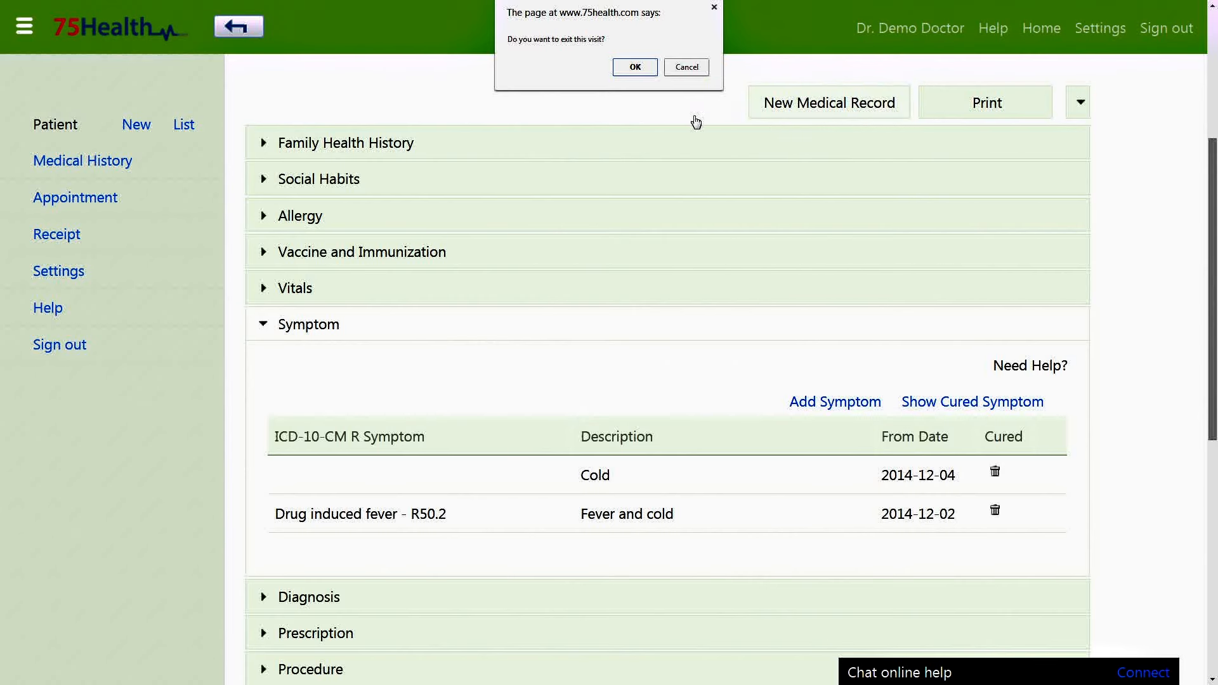
click(634, 68)
scroll(691, 355, down, 3)
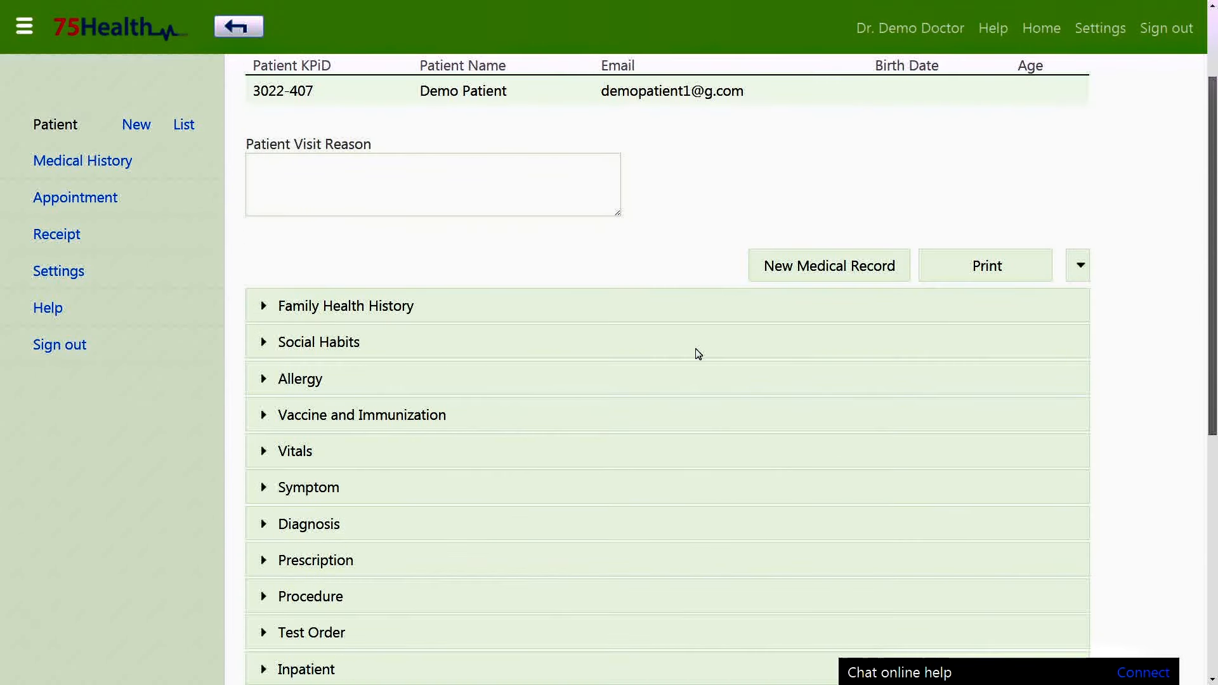
click(376, 451)
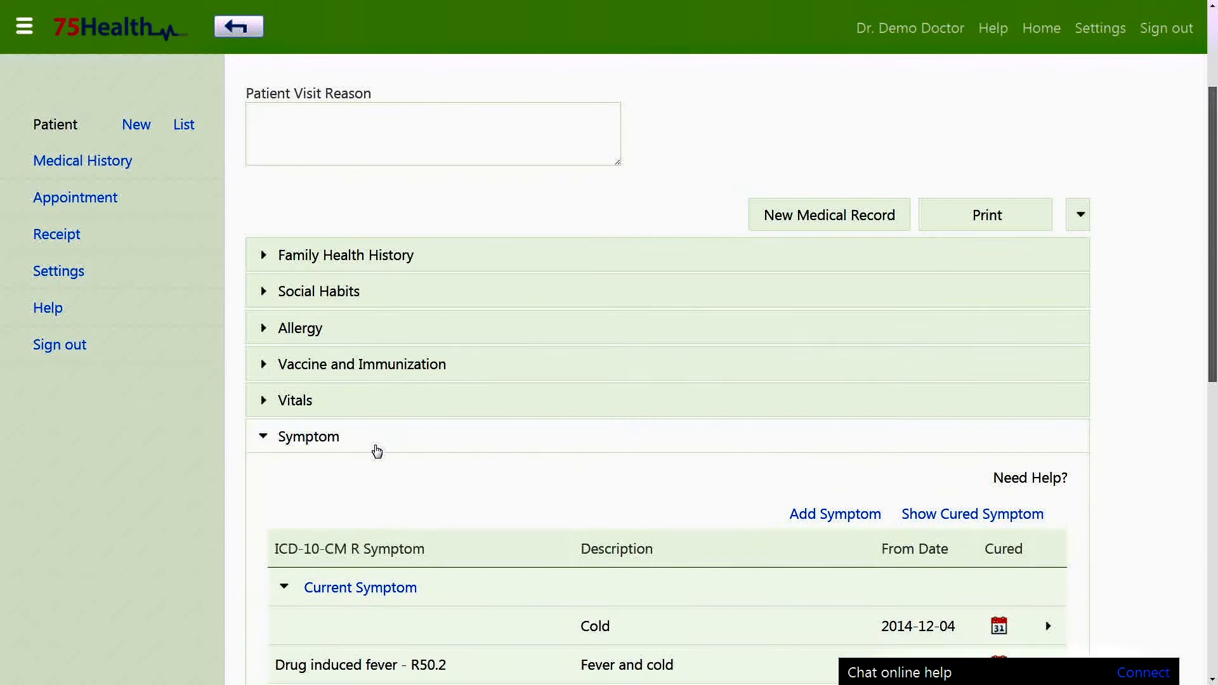
scroll(376, 451, down, 6)
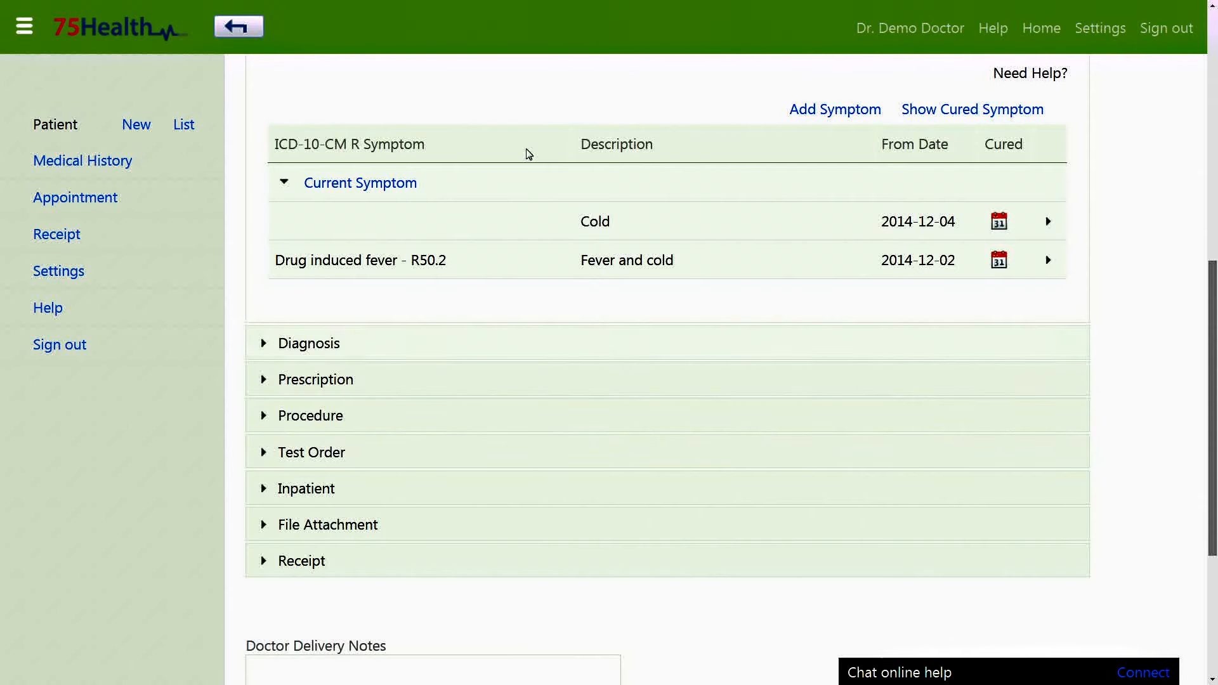
scroll(533, 121, up, 3)
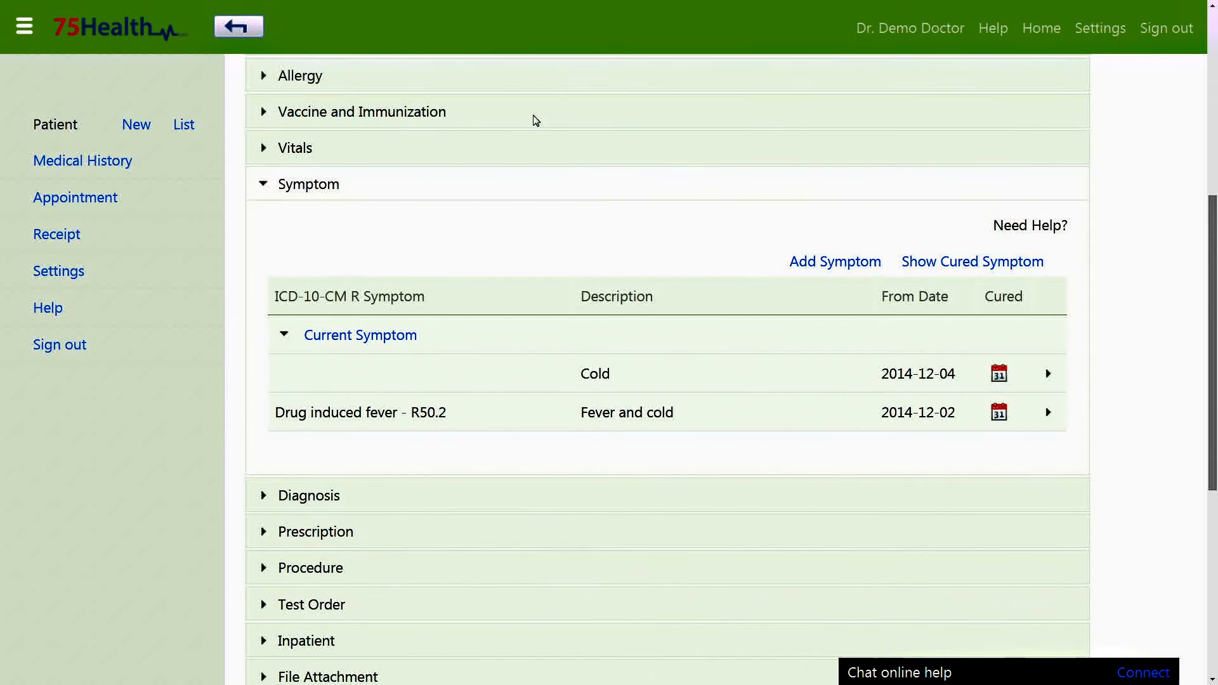
scroll(536, 121, up, 1)
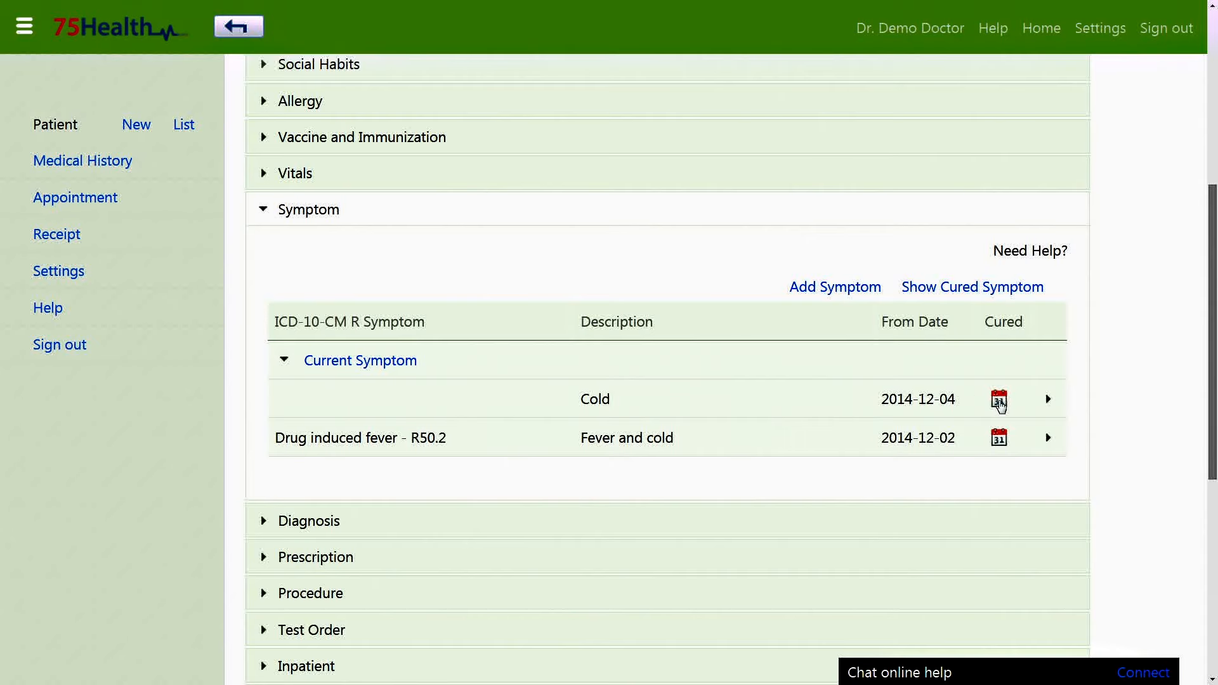
Mark the Cold symptom as cured on 2014-12-04.
click(999, 401)
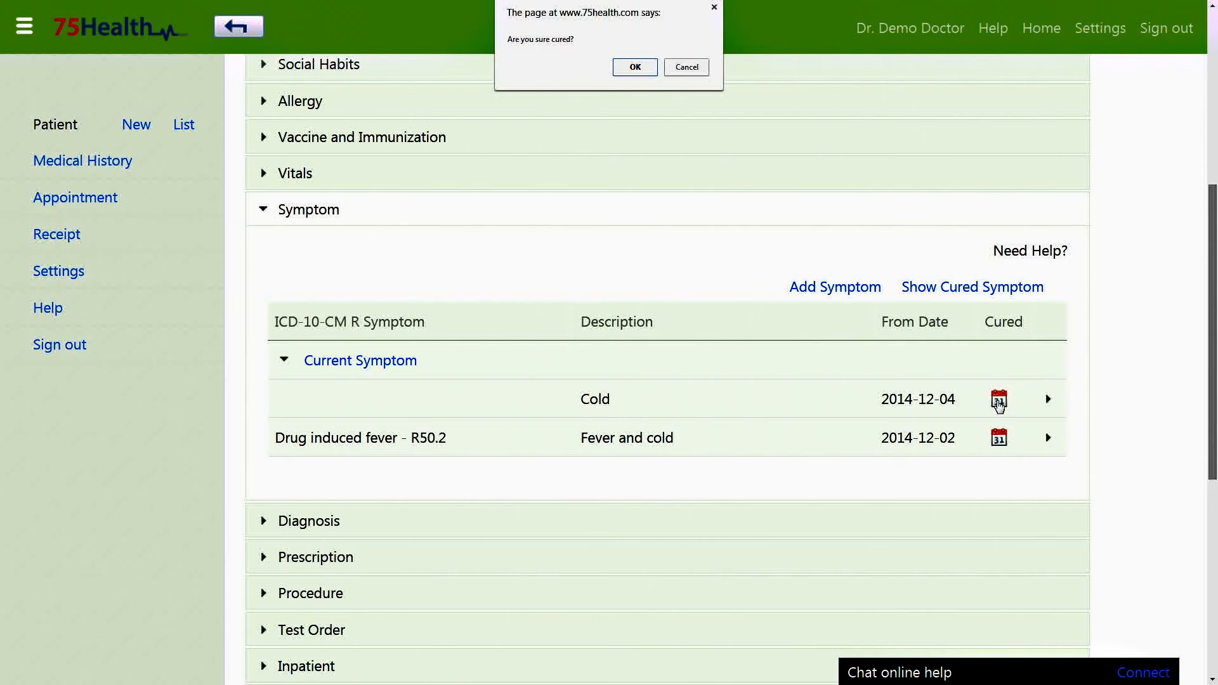
click(626, 69)
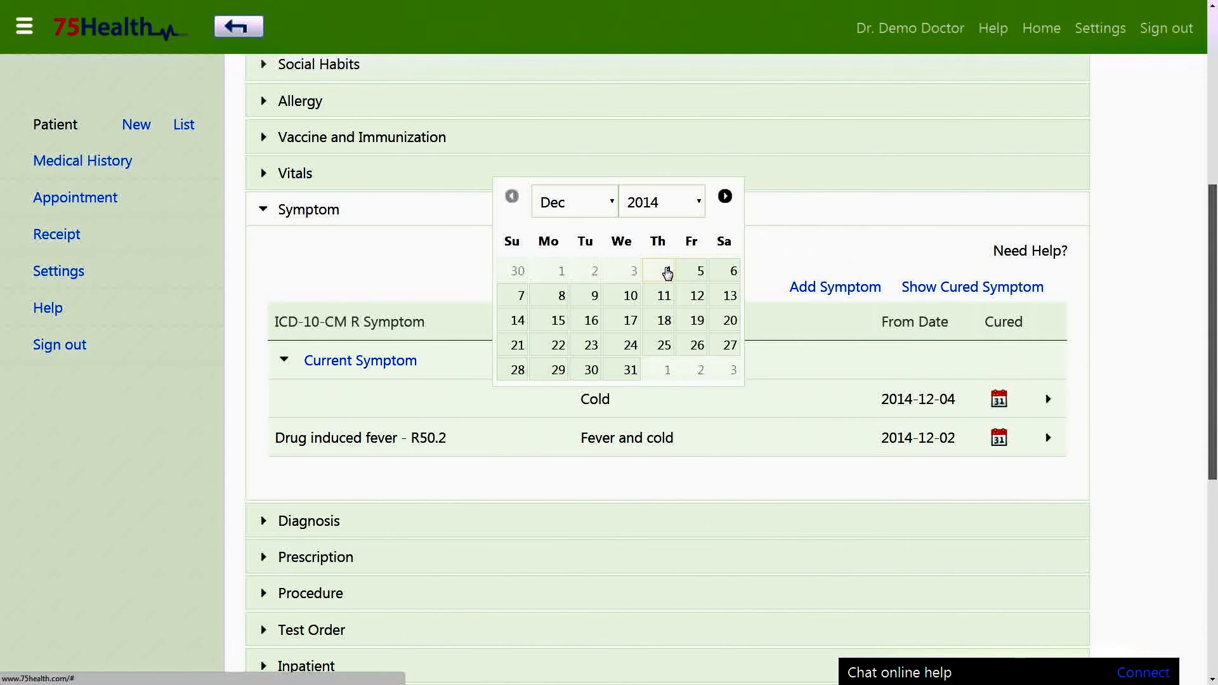
click(667, 273)
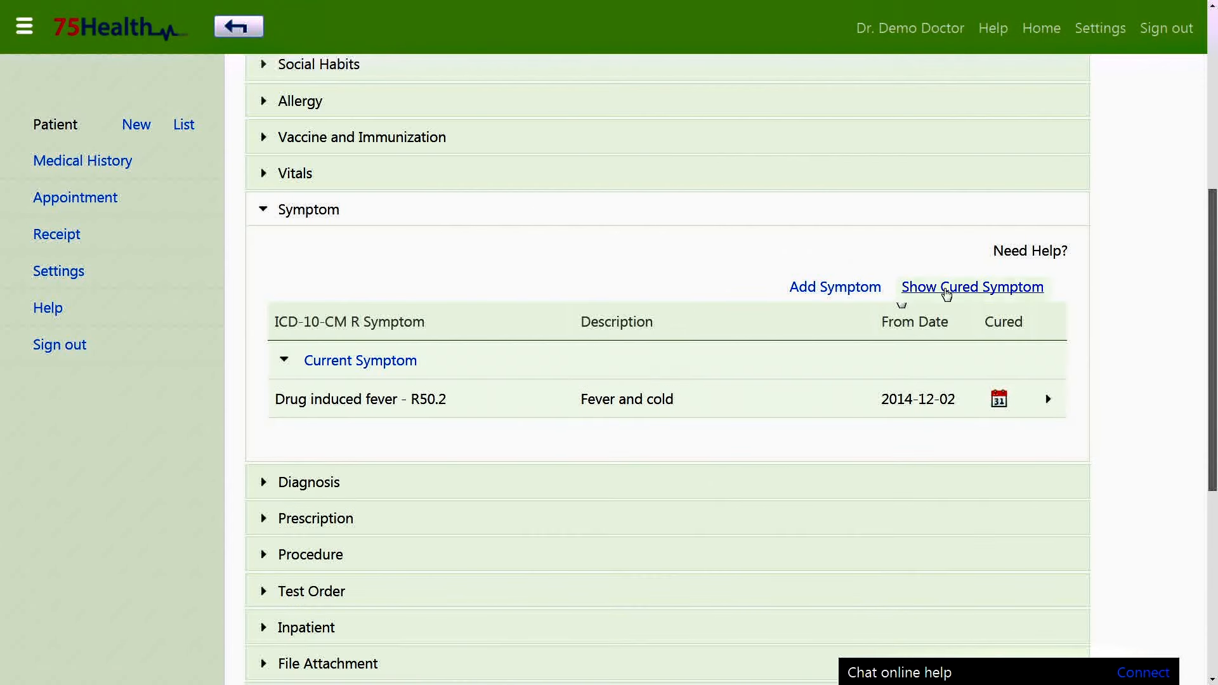
click(919, 291)
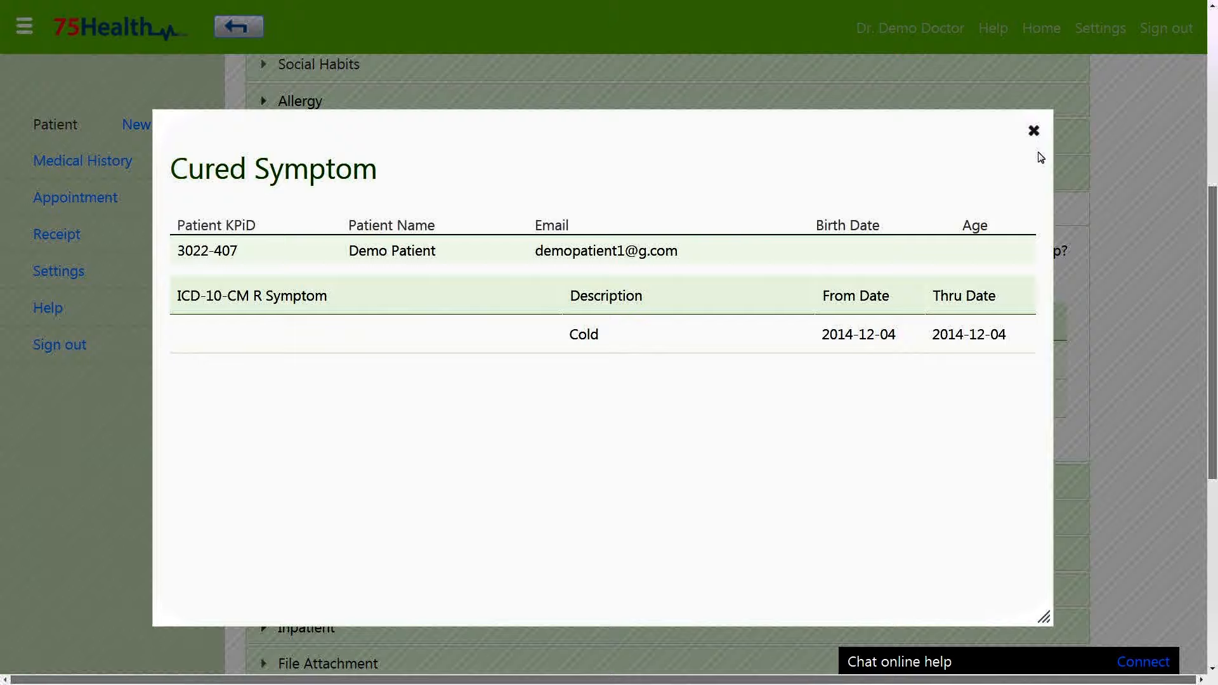
click(1033, 130)
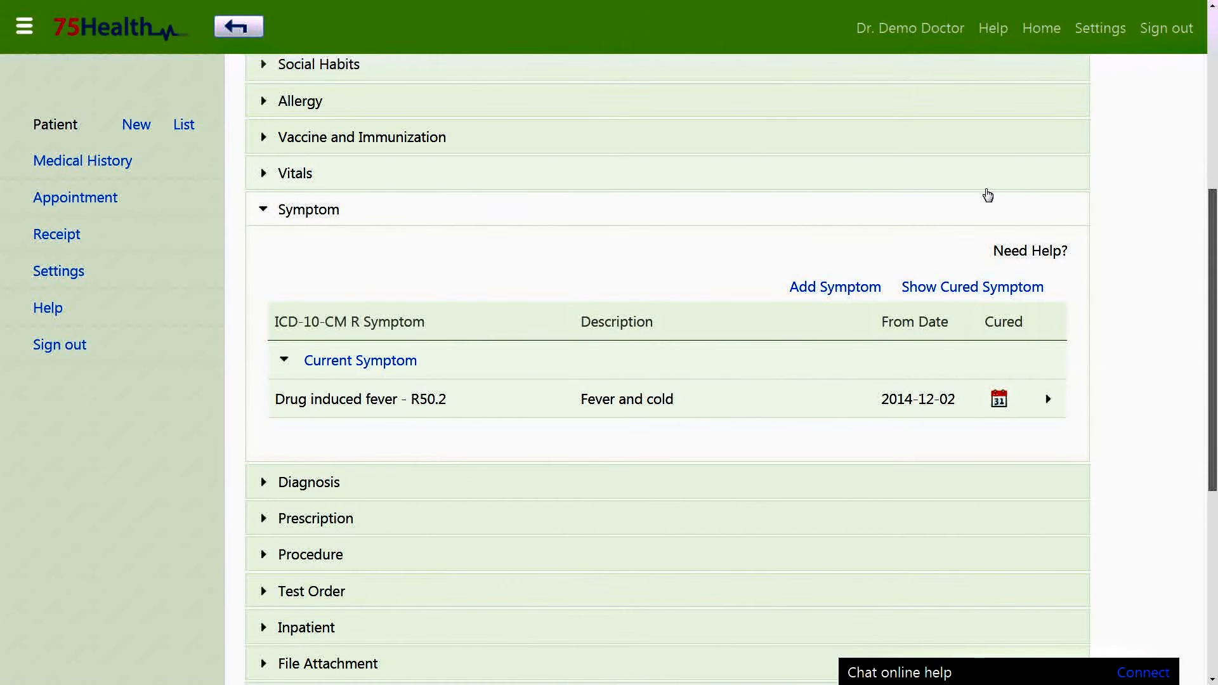
click(999, 401)
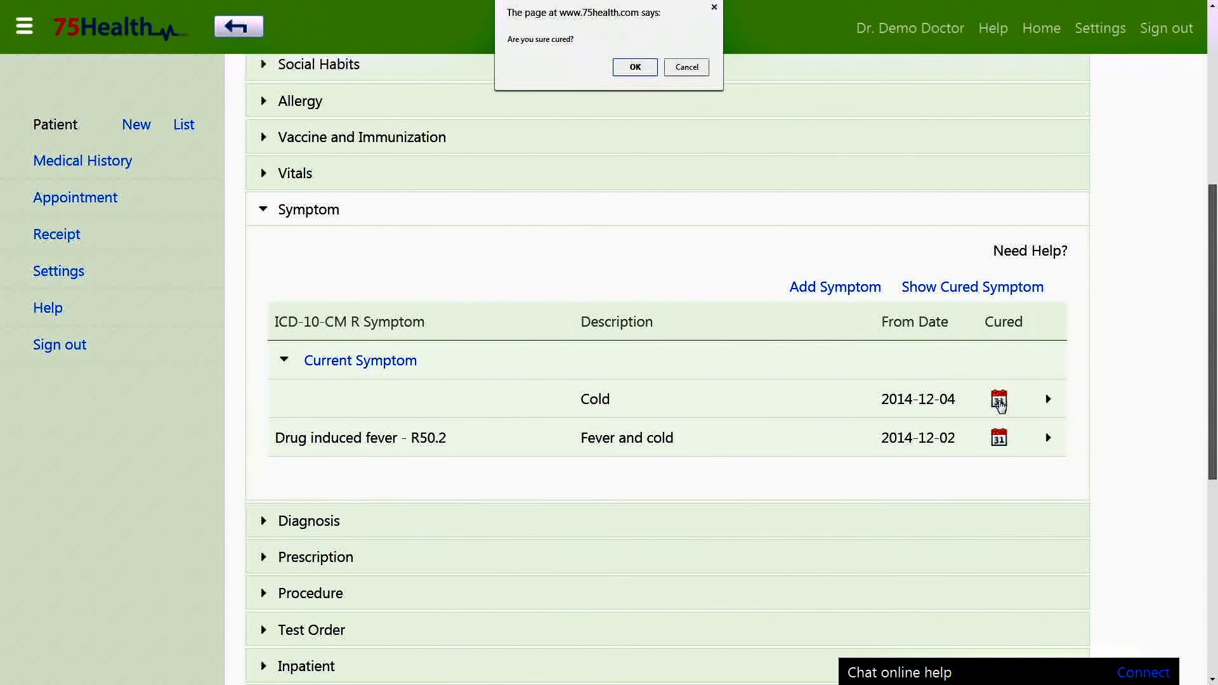
click(627, 68)
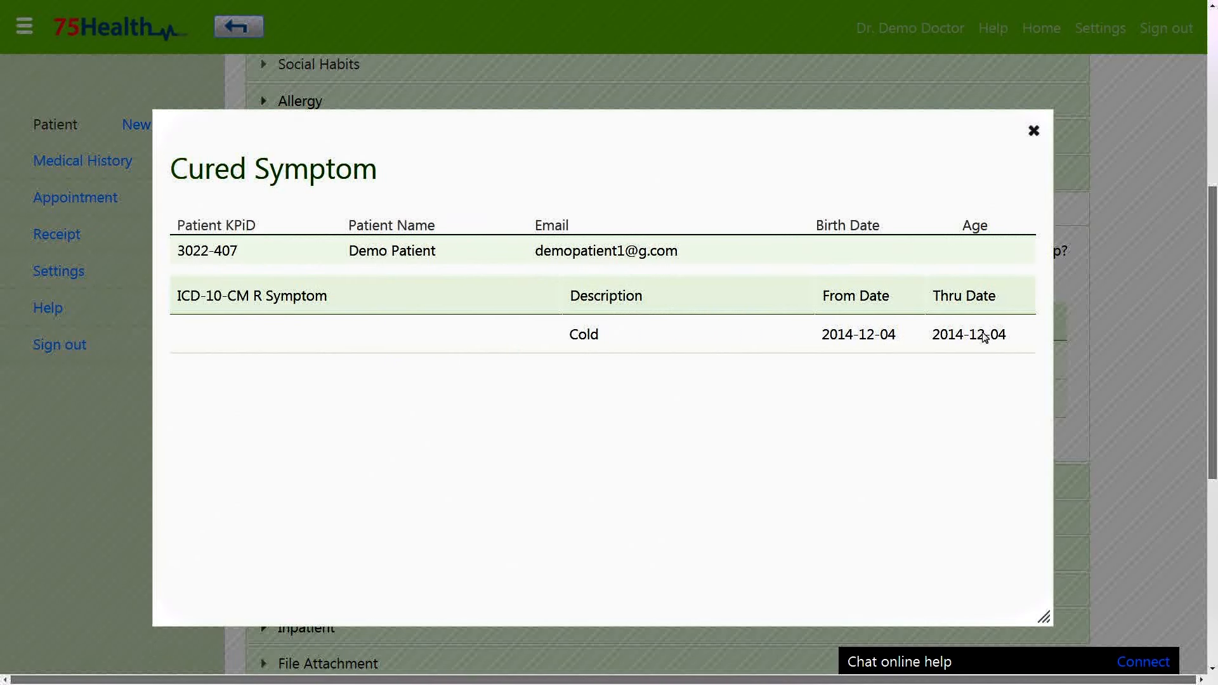
click(1036, 131)
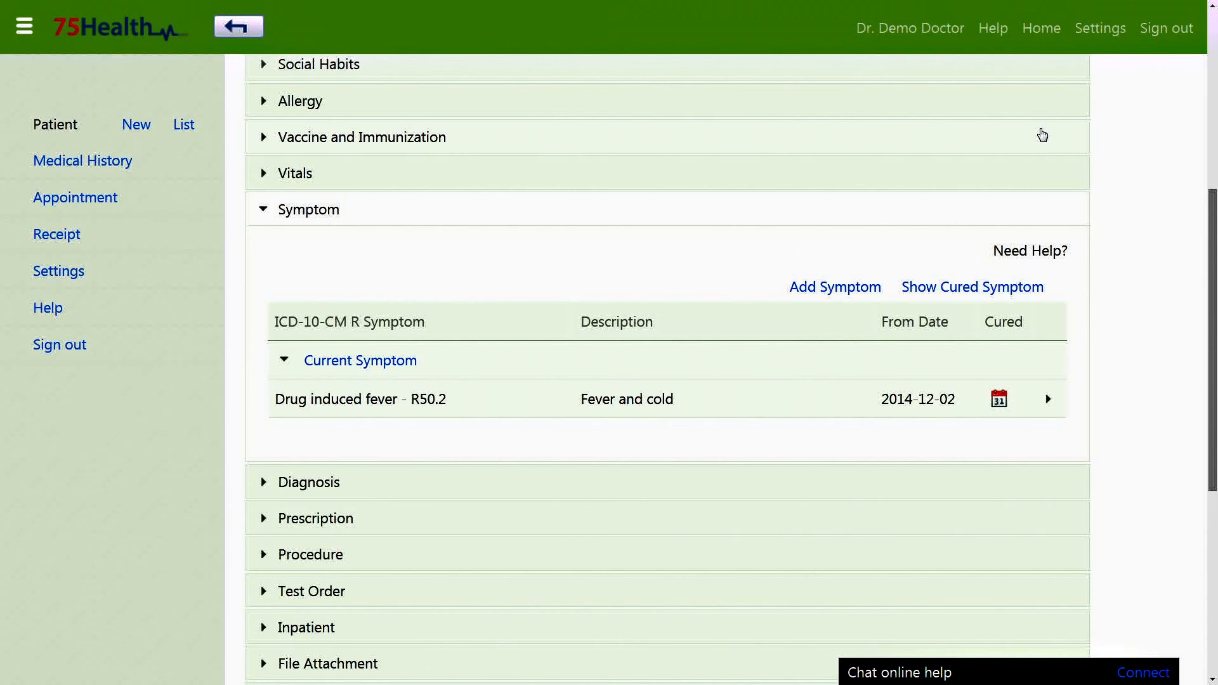
Add symptom 'Fever, unspecified - R50.9' starting 2014-12-01 and save it.
click(830, 287)
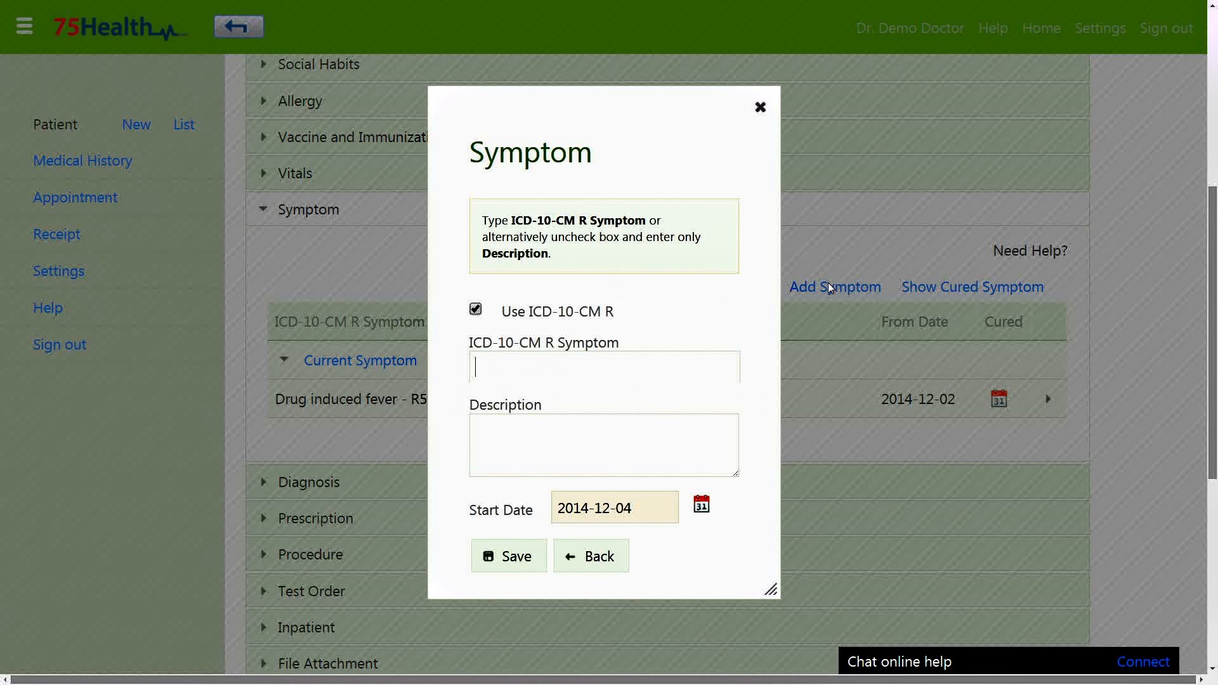
text(fev)
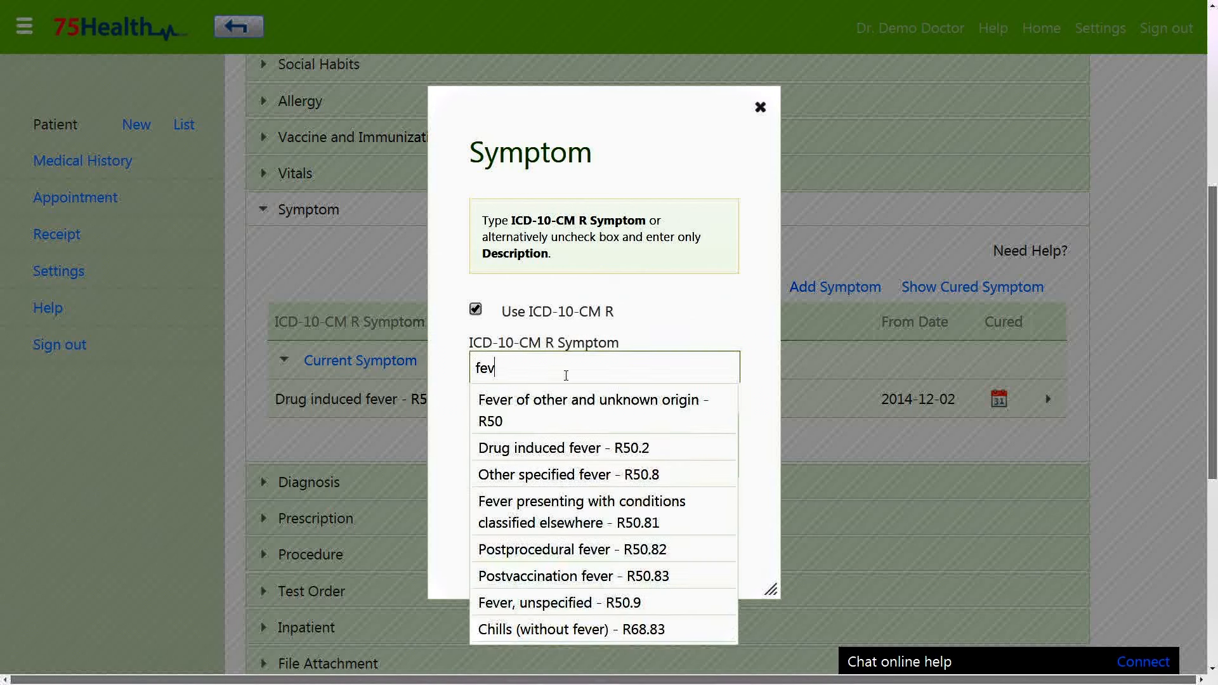
click(570, 599)
click(608, 508)
click(618, 373)
click(517, 556)
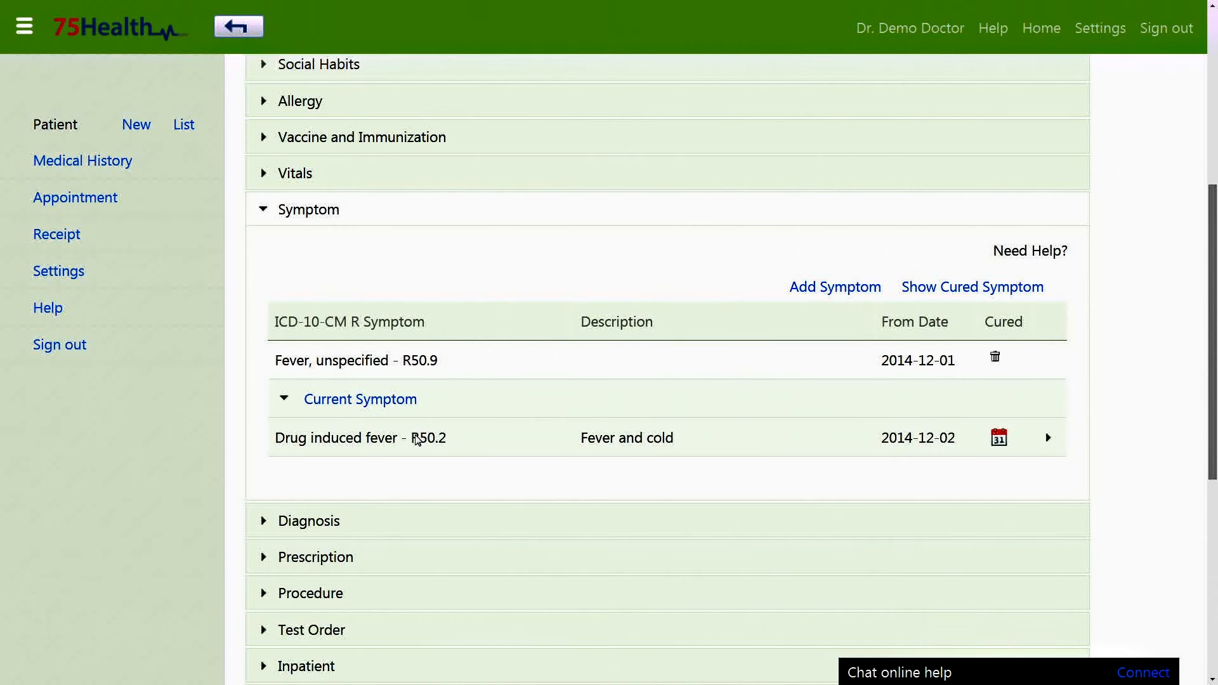
scroll(430, 481, down, 4)
click(713, 297)
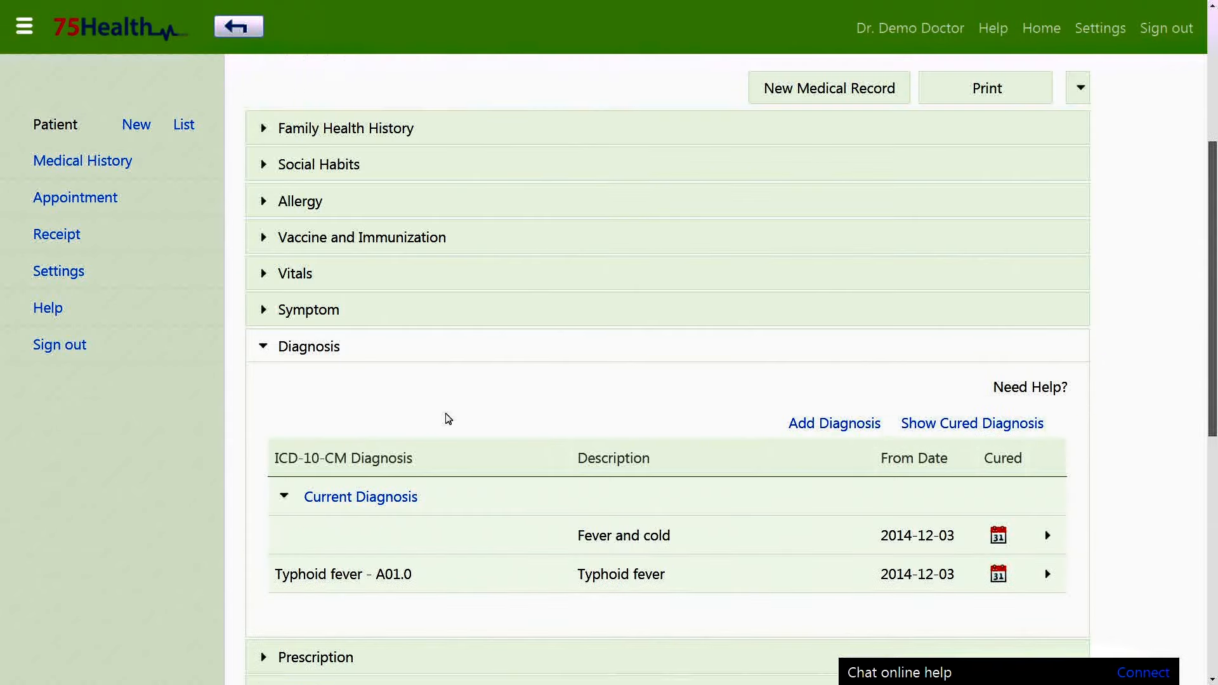
Mark the Fever and cold diagnosis as cured on 2014-12-04.
scroll(447, 419, down, 1)
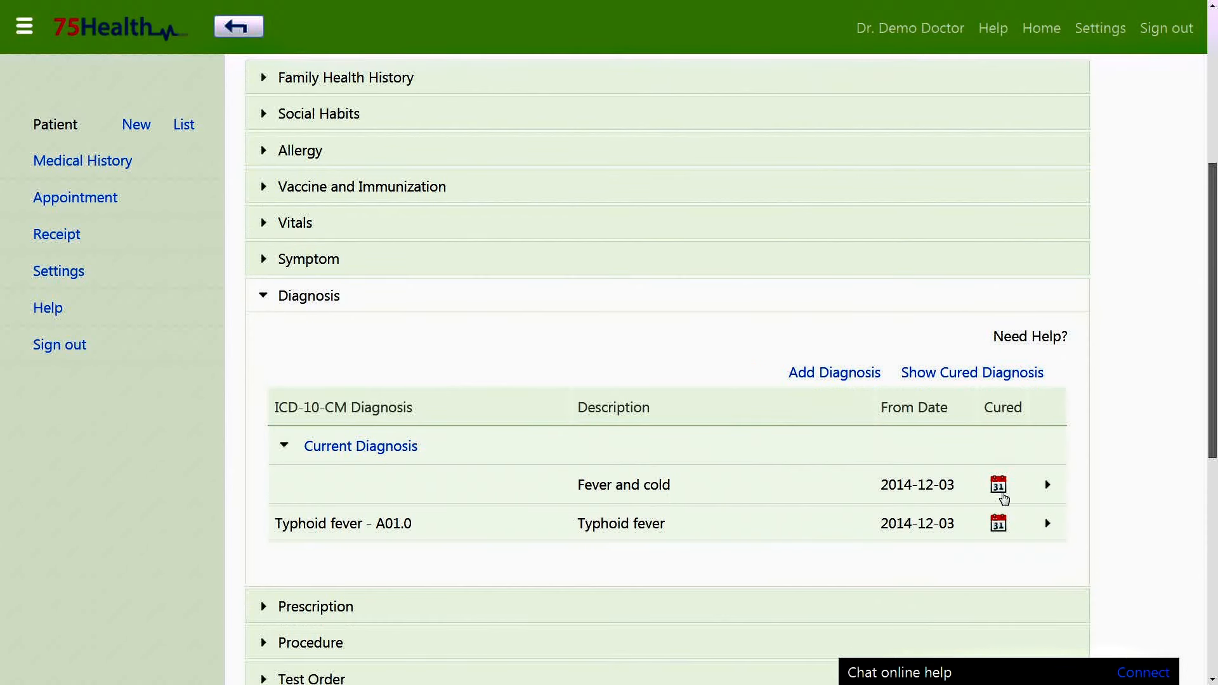
click(998, 485)
click(636, 70)
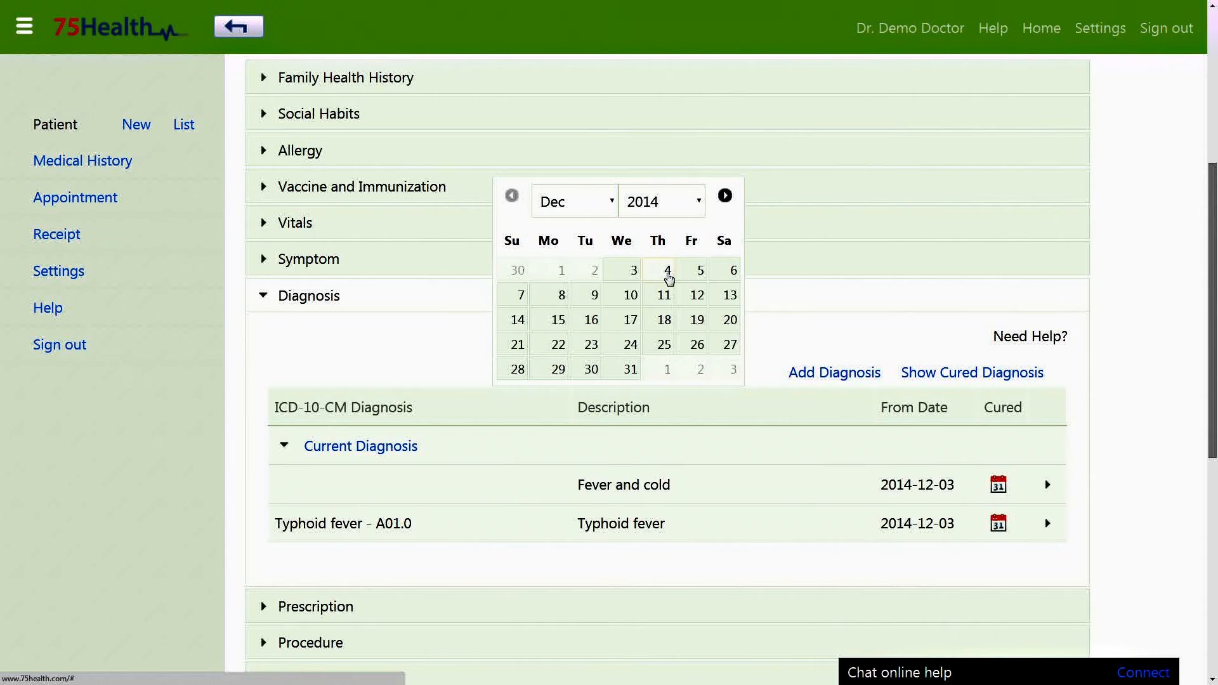
click(668, 273)
click(960, 374)
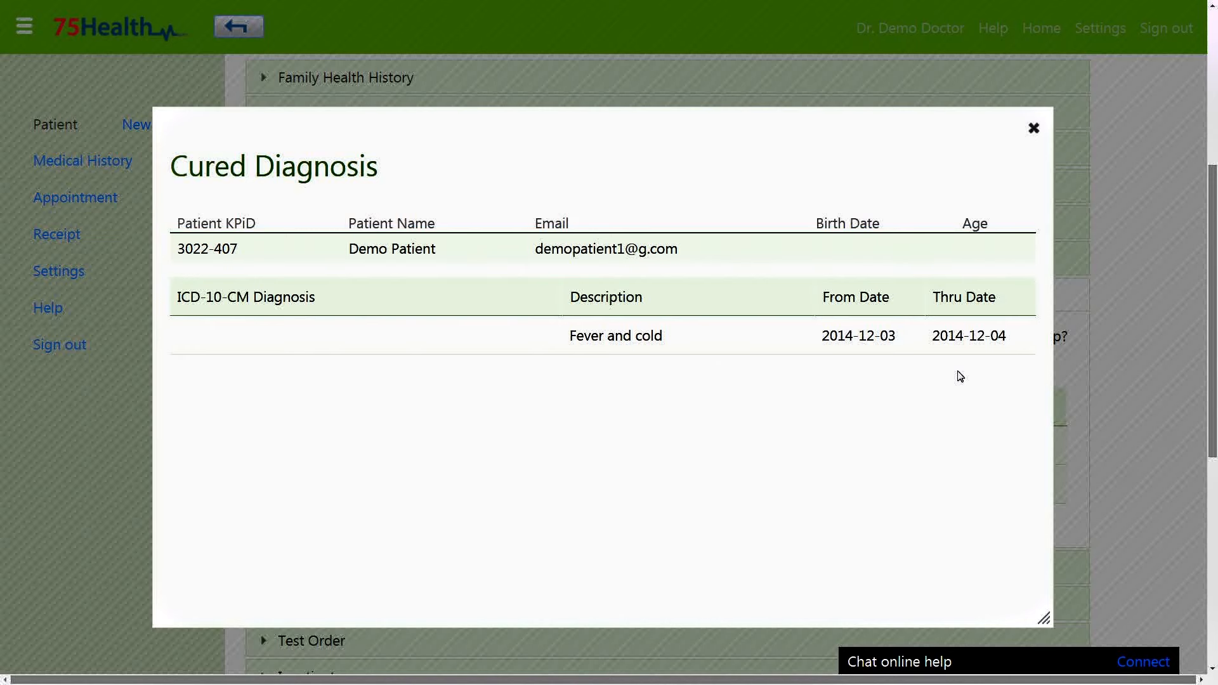
key(Escape)
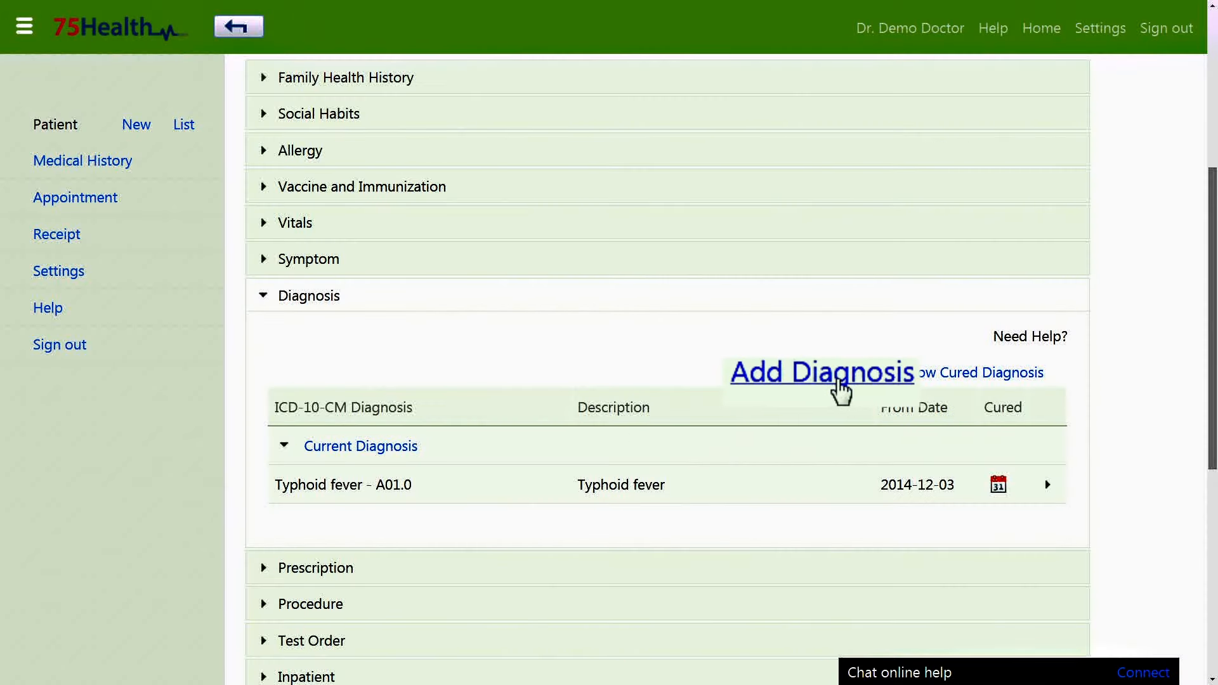
Add and save diagnosis 'Typhoid fever with heart involvement - A01.02'.
click(837, 374)
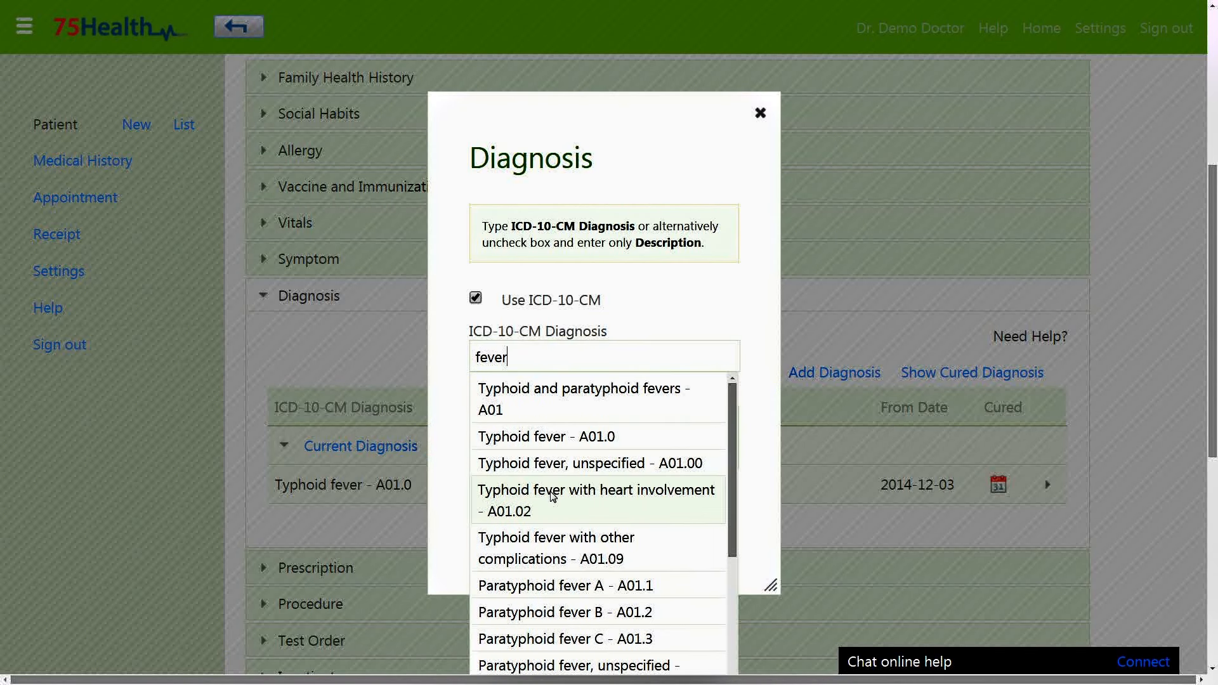
click(552, 496)
click(517, 568)
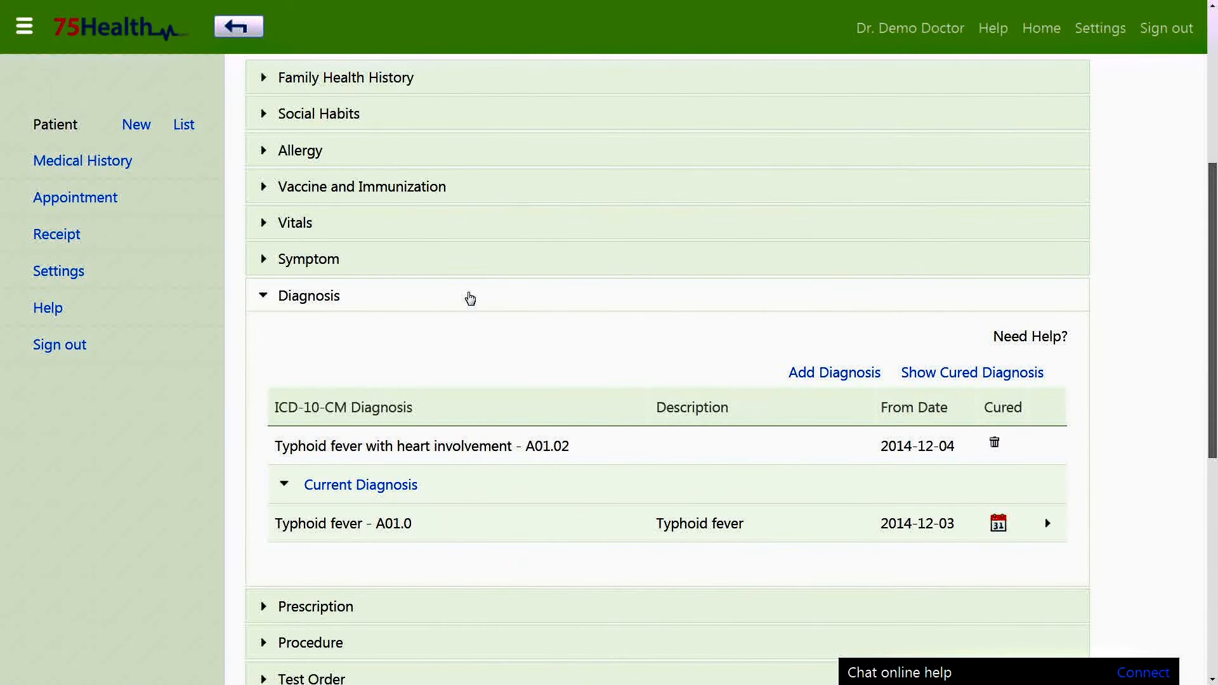
click(470, 299)
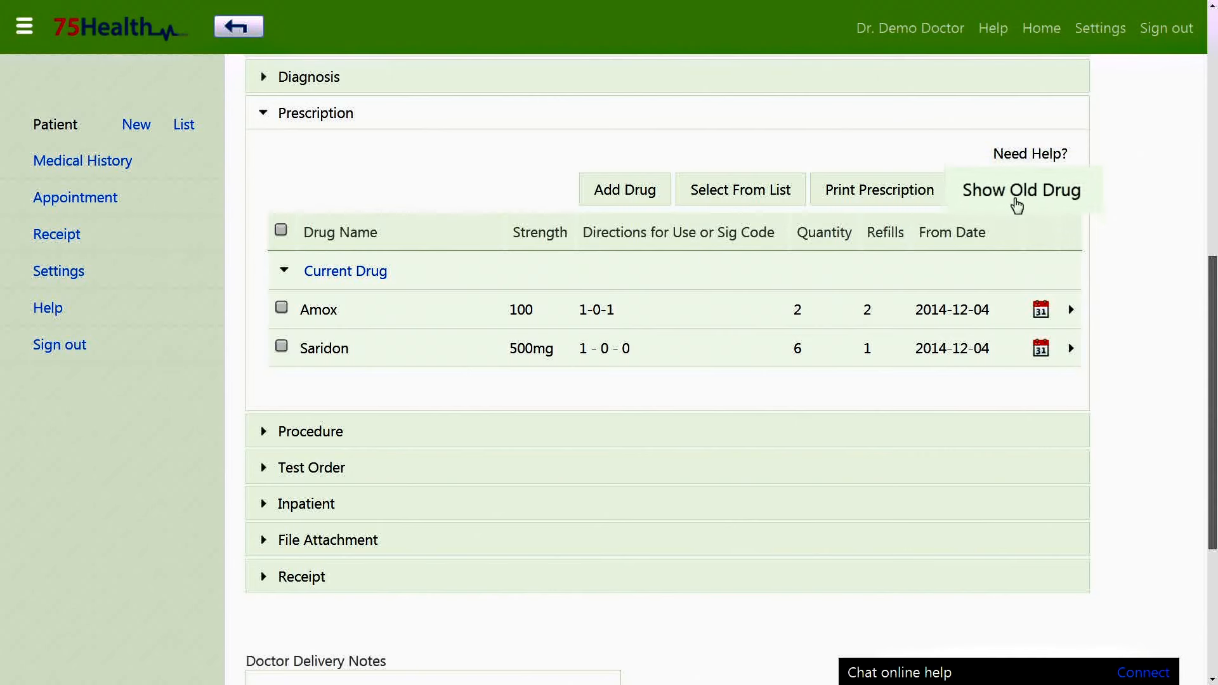
click(1017, 205)
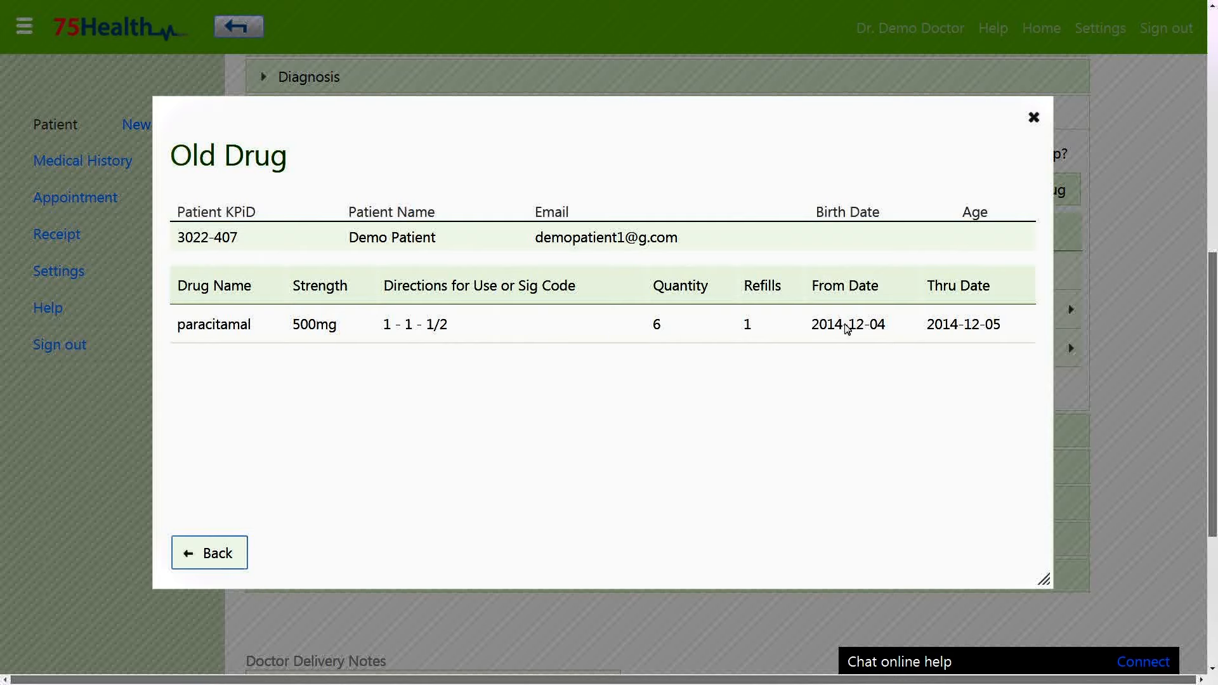
click(236, 555)
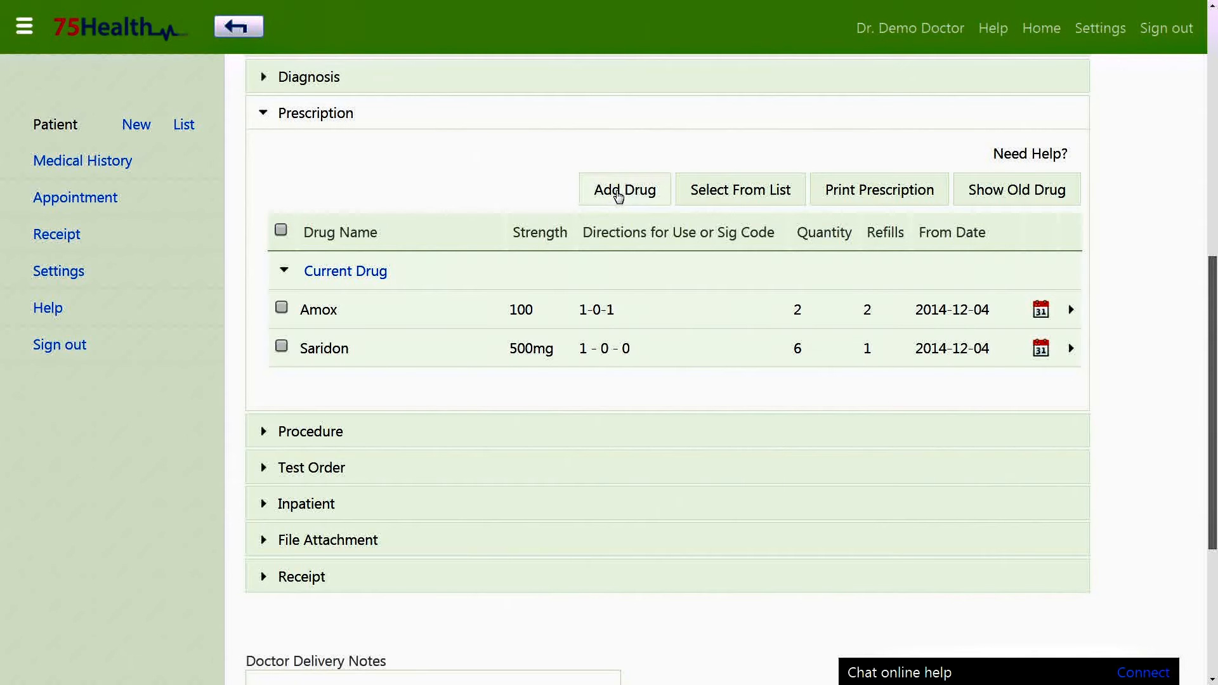
Prescribe Dec 100 with directions 1 - 1 - 1/2 and quantity 5, and save it.
click(619, 197)
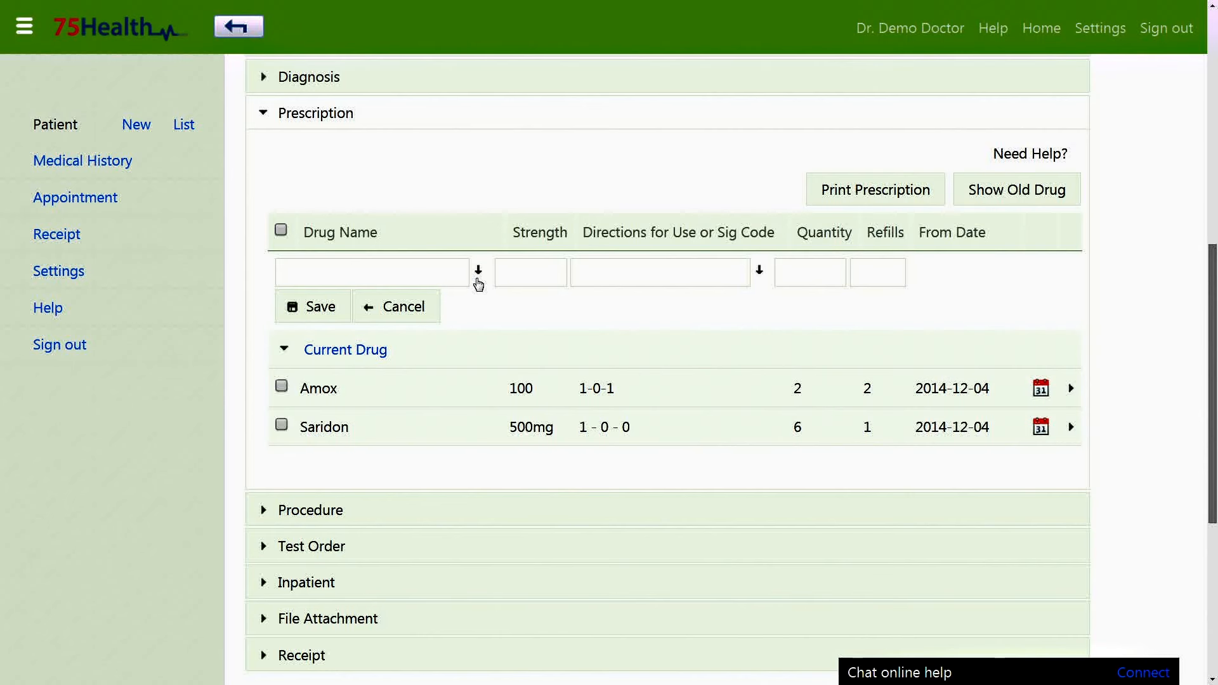
click(478, 274)
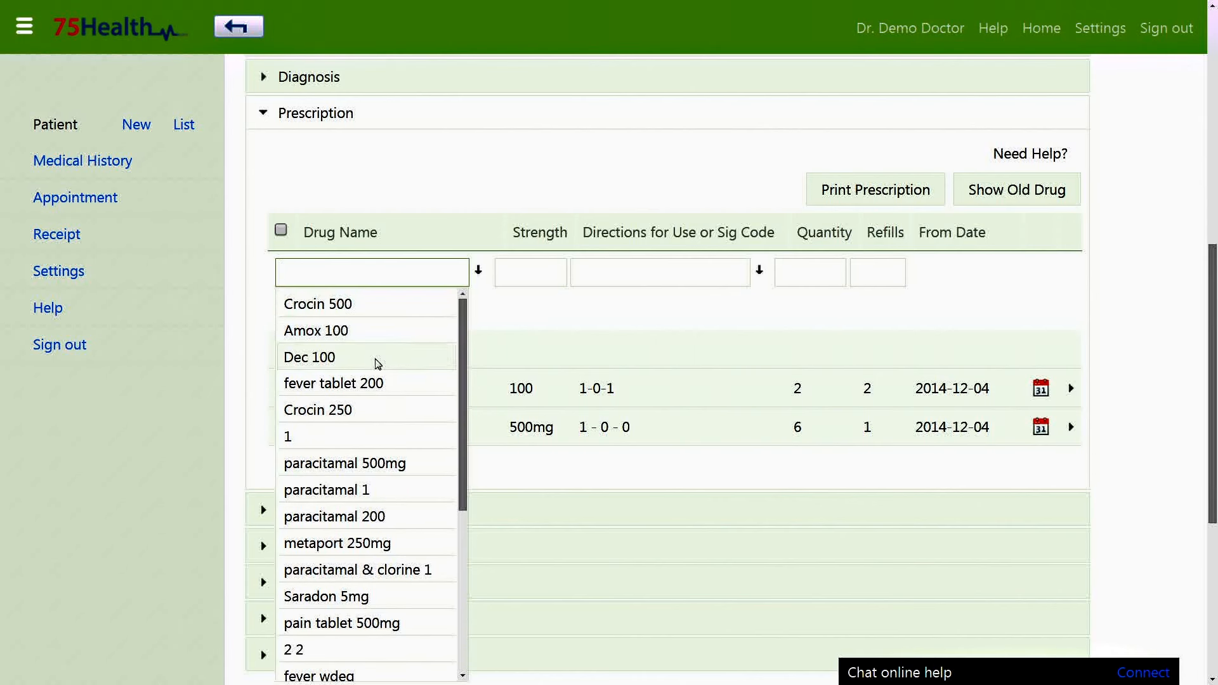
click(378, 359)
click(759, 272)
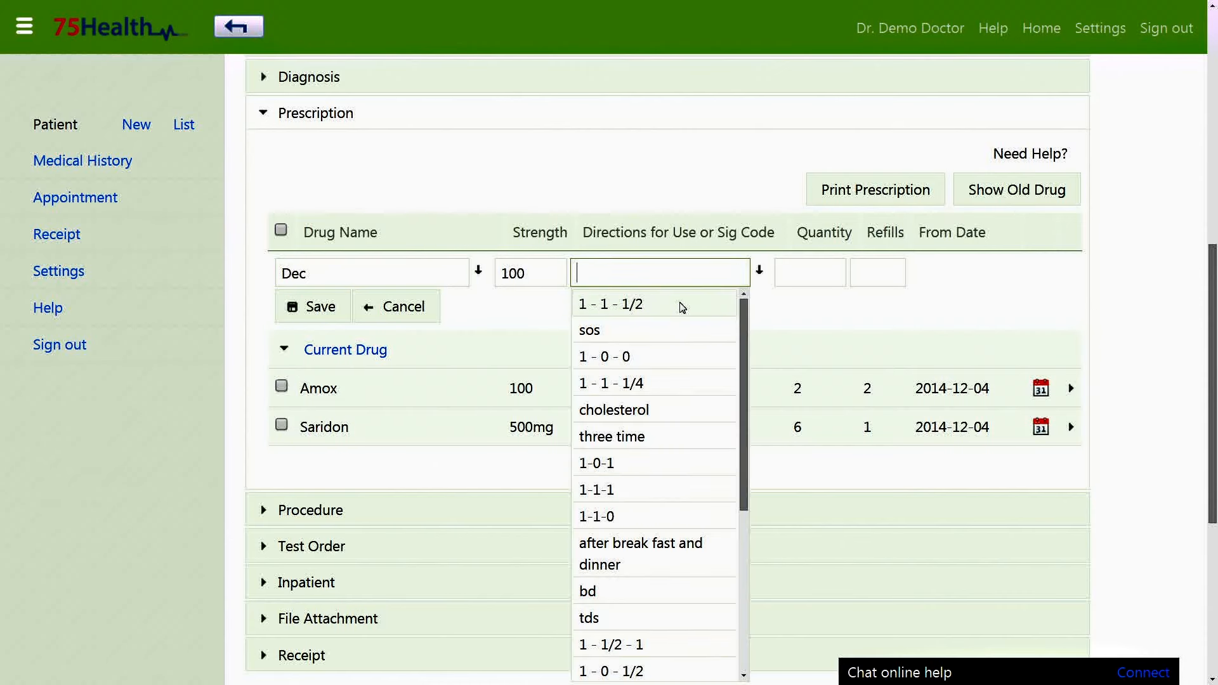
scroll(734, 489, down, 3)
scroll(761, 299, up, 3)
click(673, 303)
click(803, 264)
text(5)
click(889, 270)
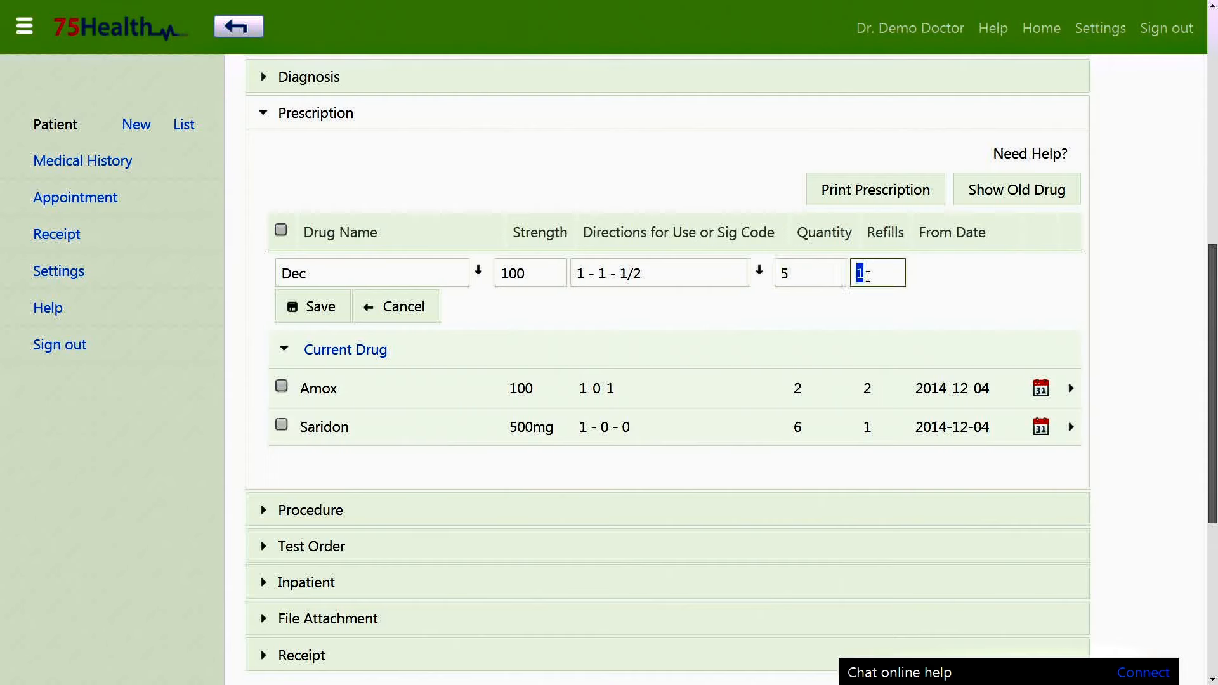
click(326, 306)
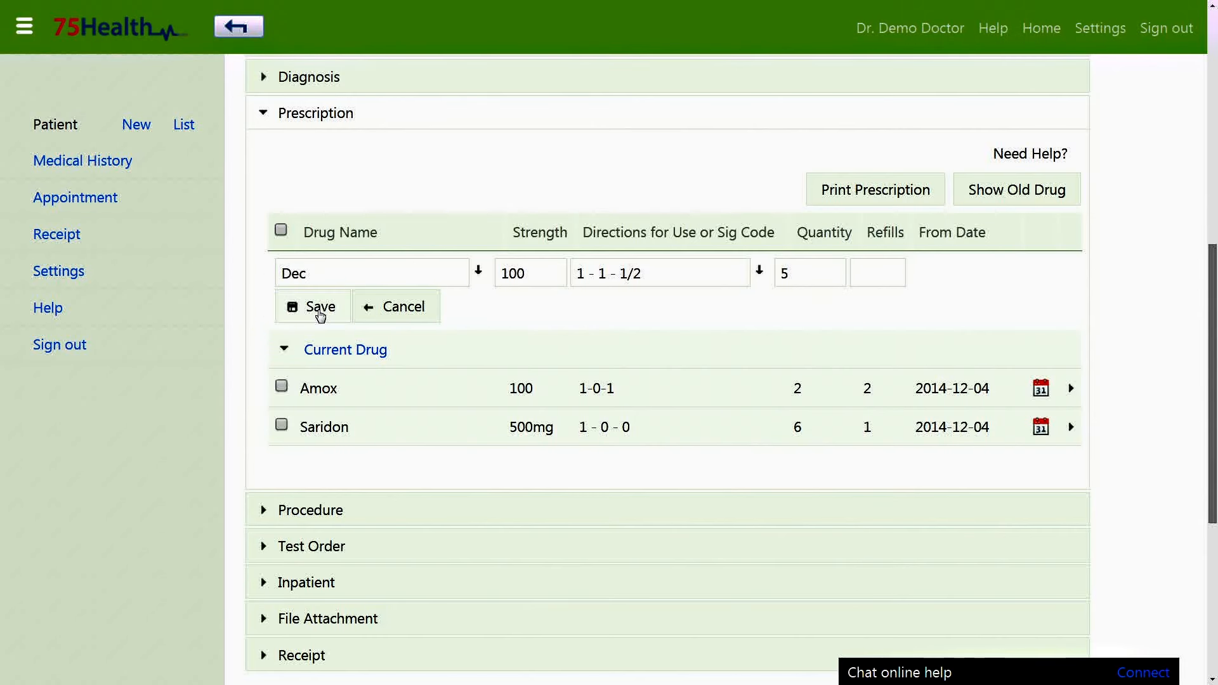
click(469, 117)
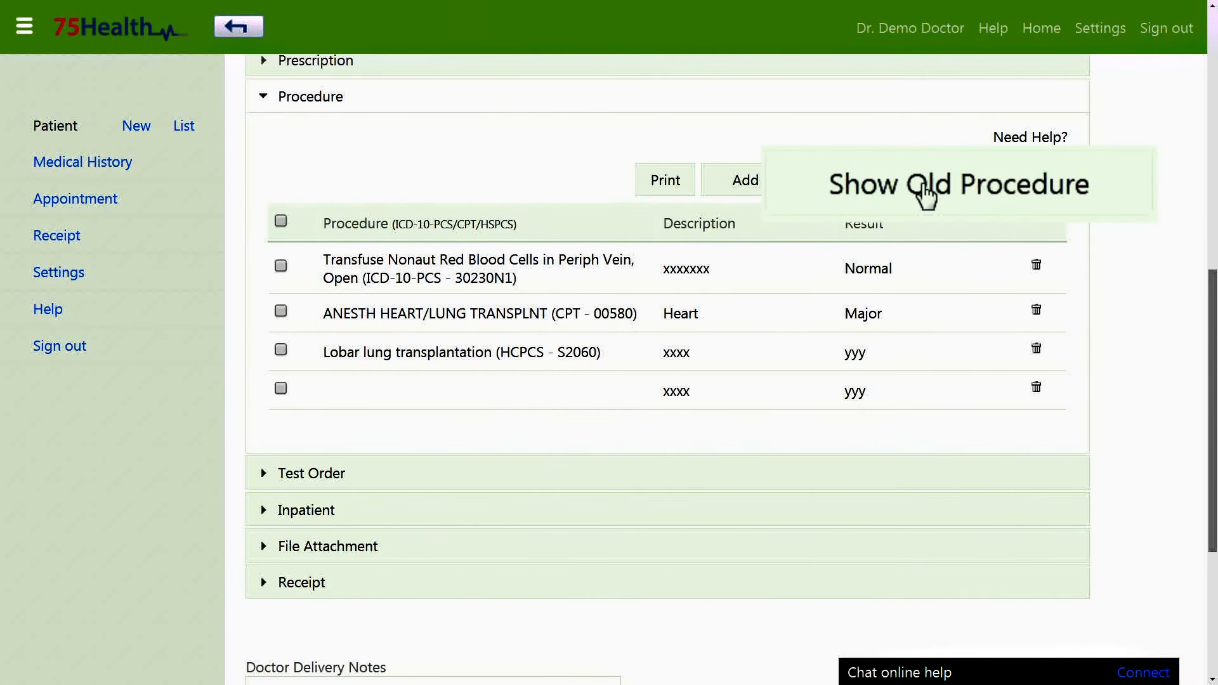
Review the patient's old procedures (Bypass Cereb Vent, Blood Hb entries), then close that list.
click(927, 189)
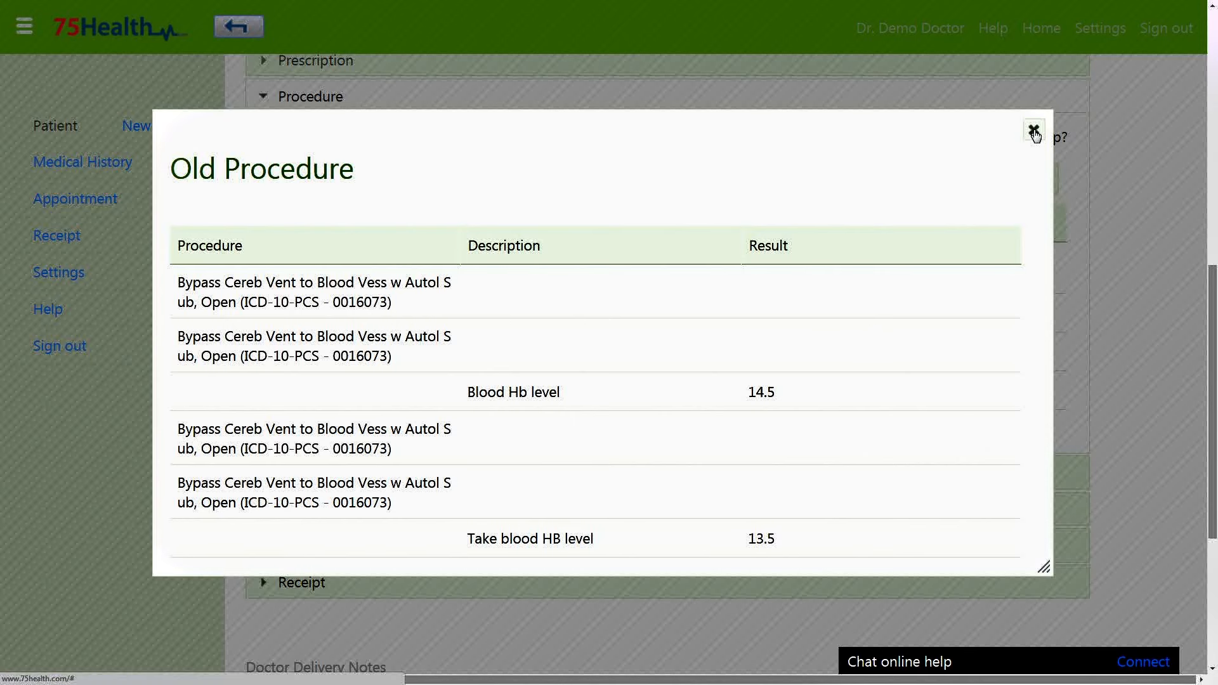
click(1033, 130)
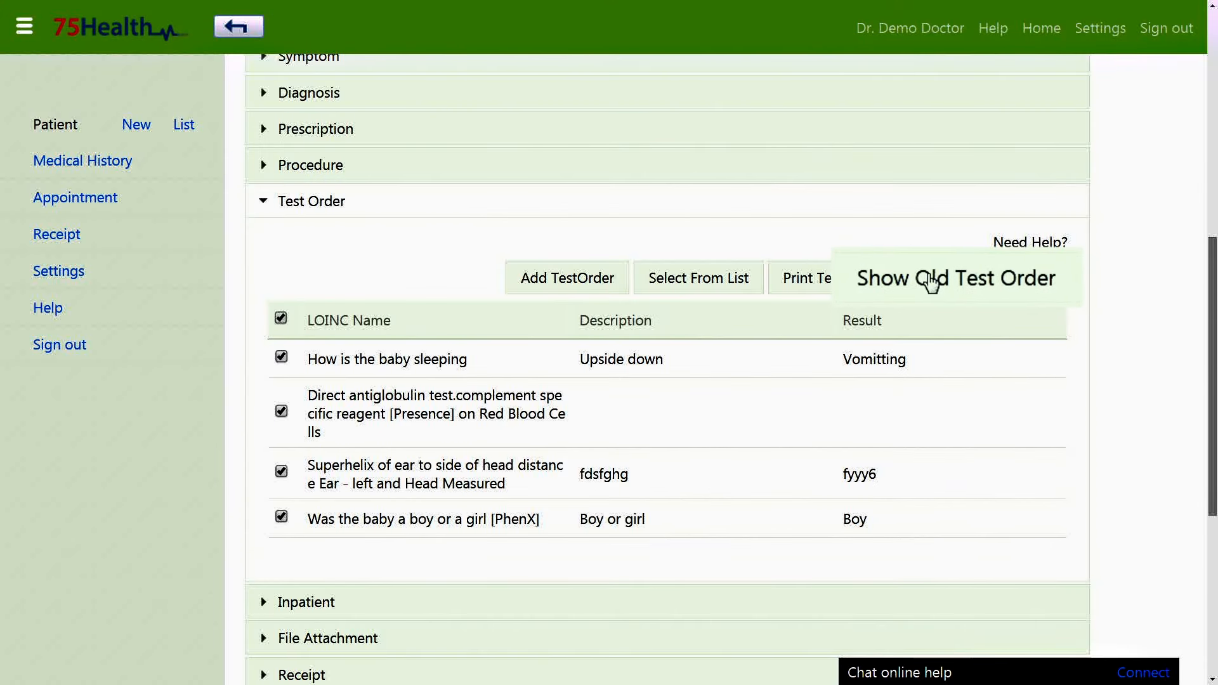
View the patient's old test orders, then close that list.
click(966, 282)
click(967, 457)
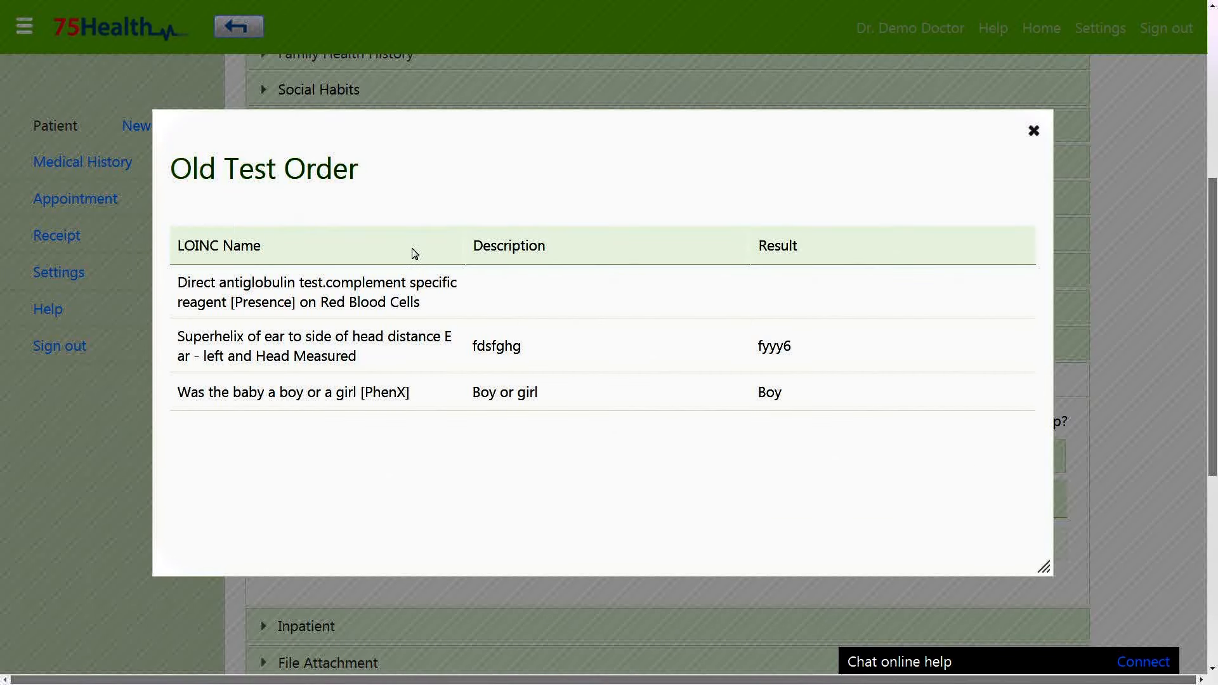
click(1032, 132)
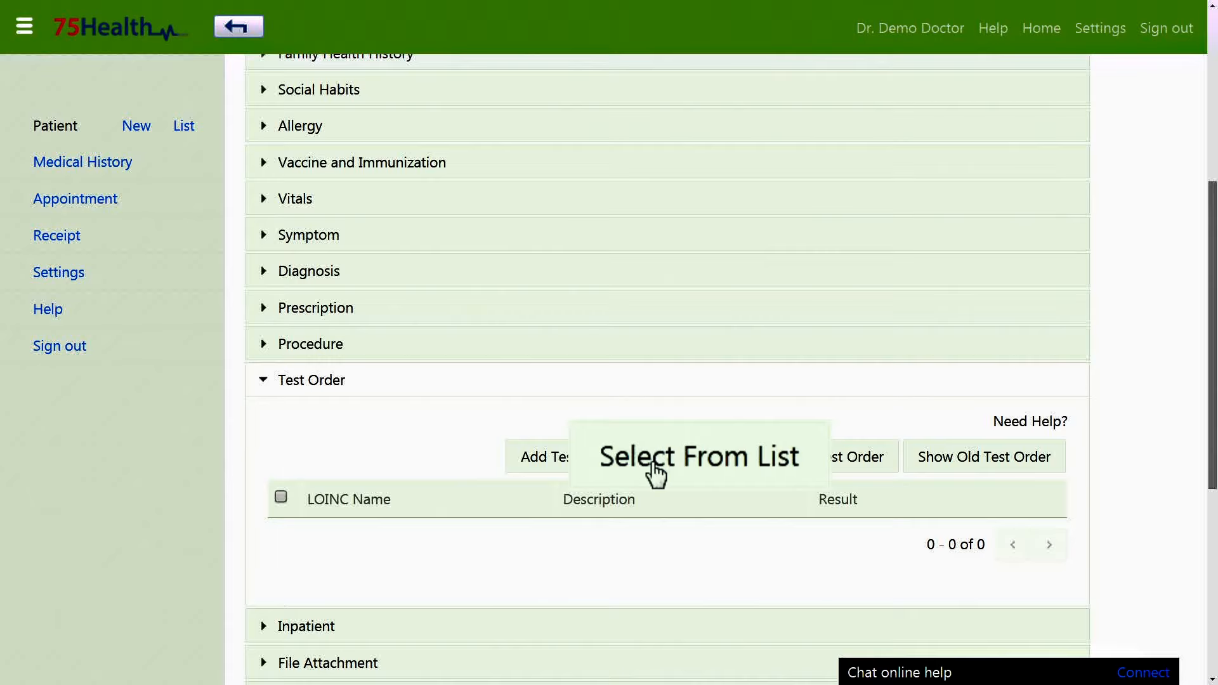
Assign How is the baby sleeping from the frequently used tests and print all test orders.
click(676, 460)
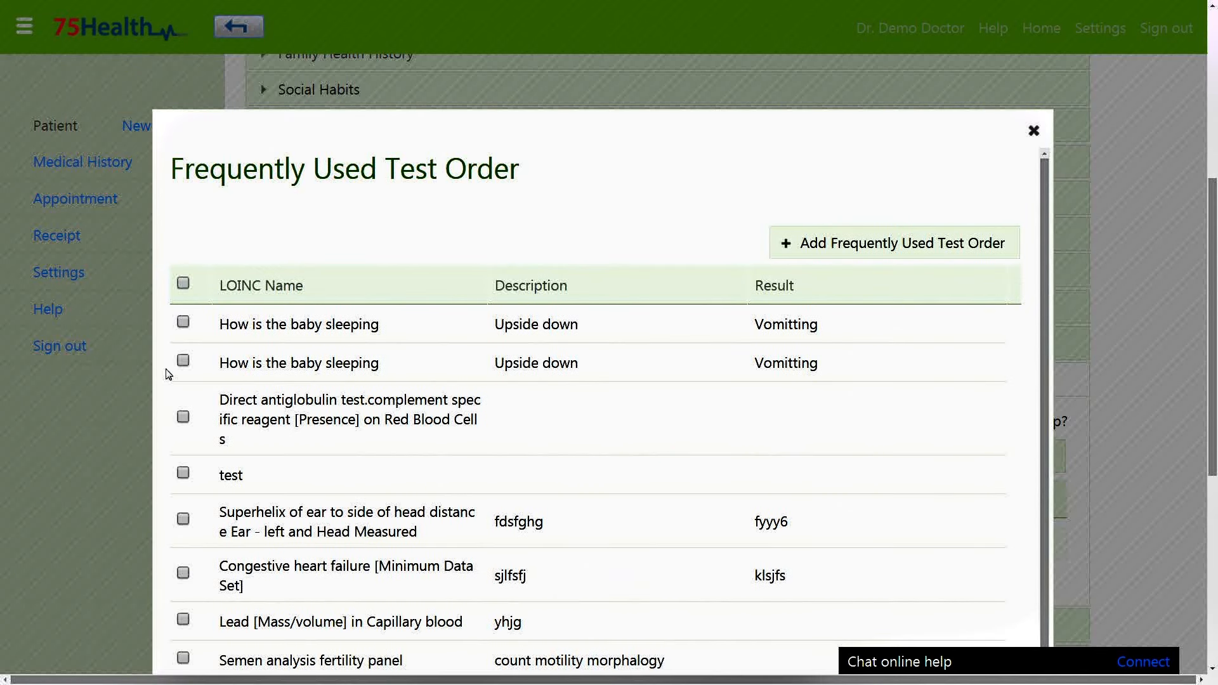
click(183, 361)
scroll(478, 383, down, 4)
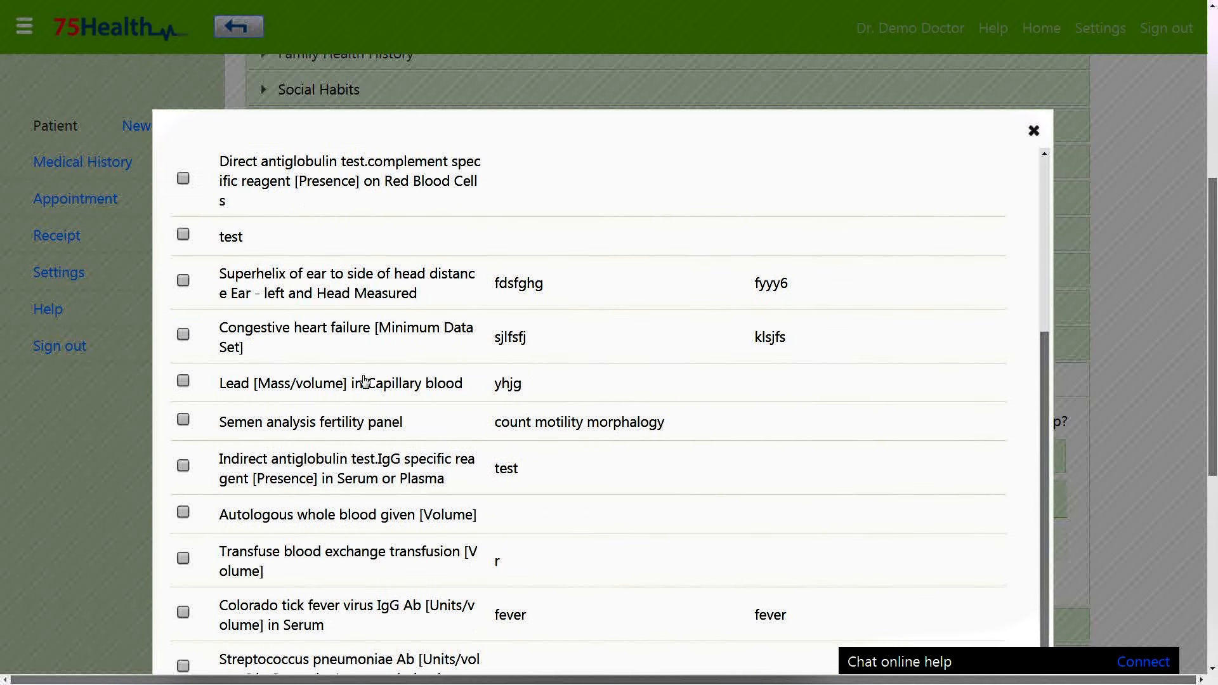
scroll(370, 326, down, 4)
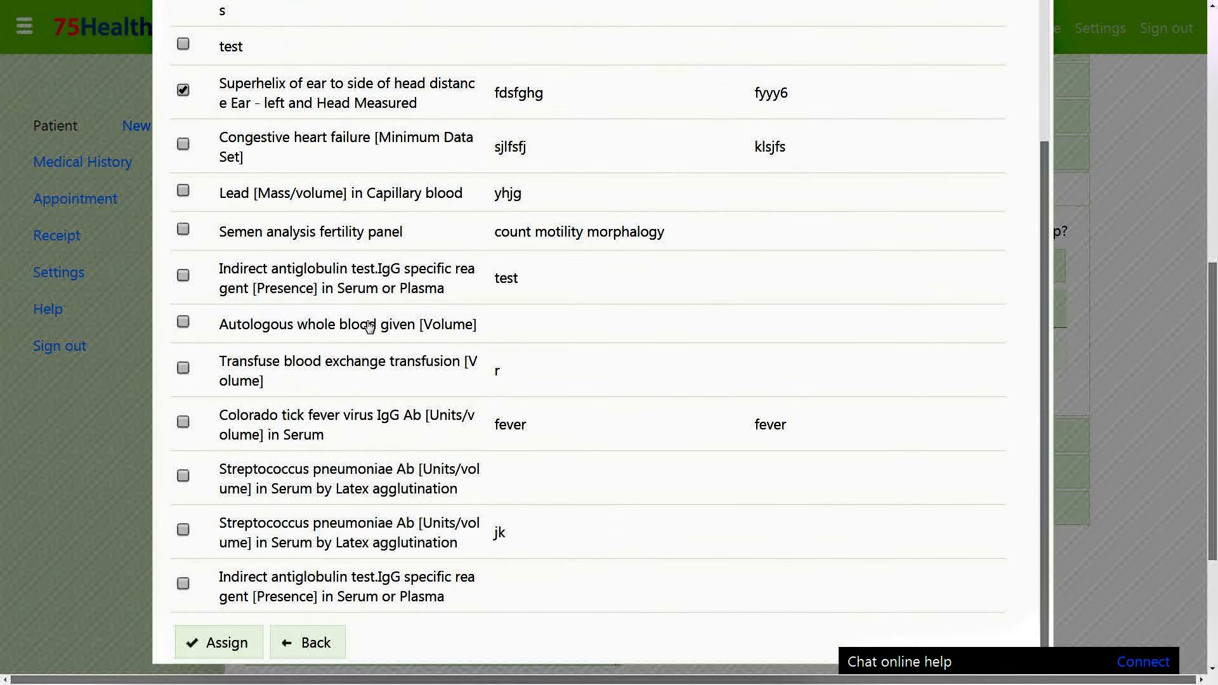
click(203, 579)
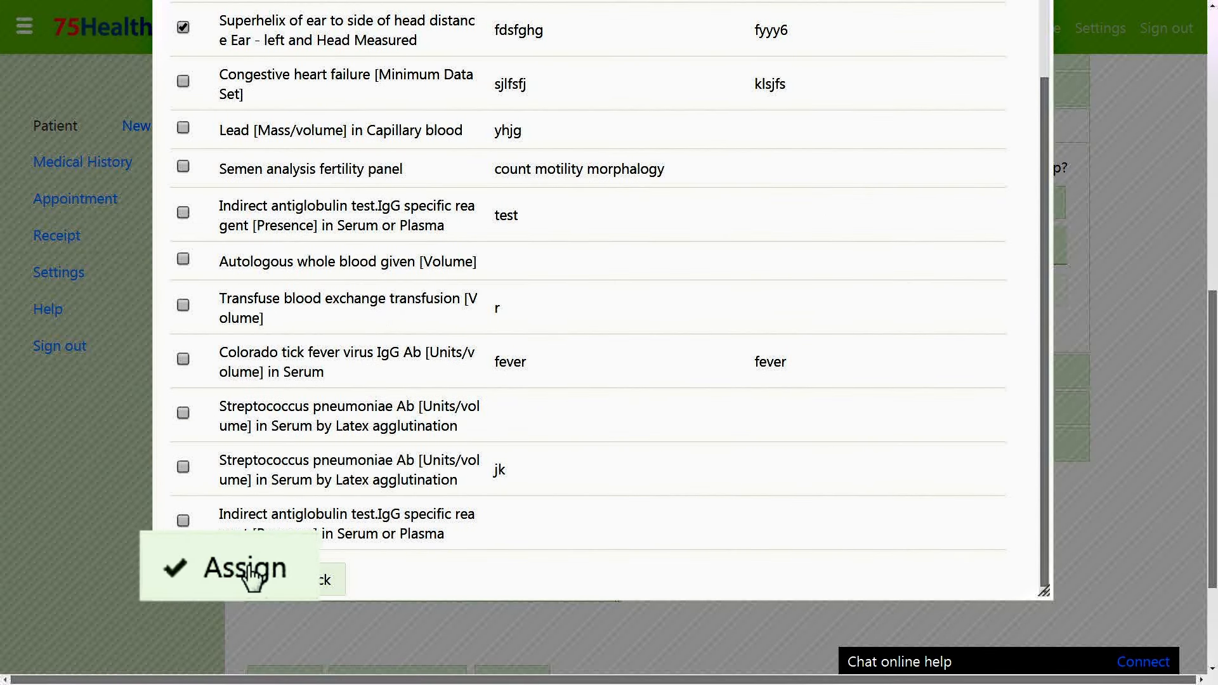
click(281, 318)
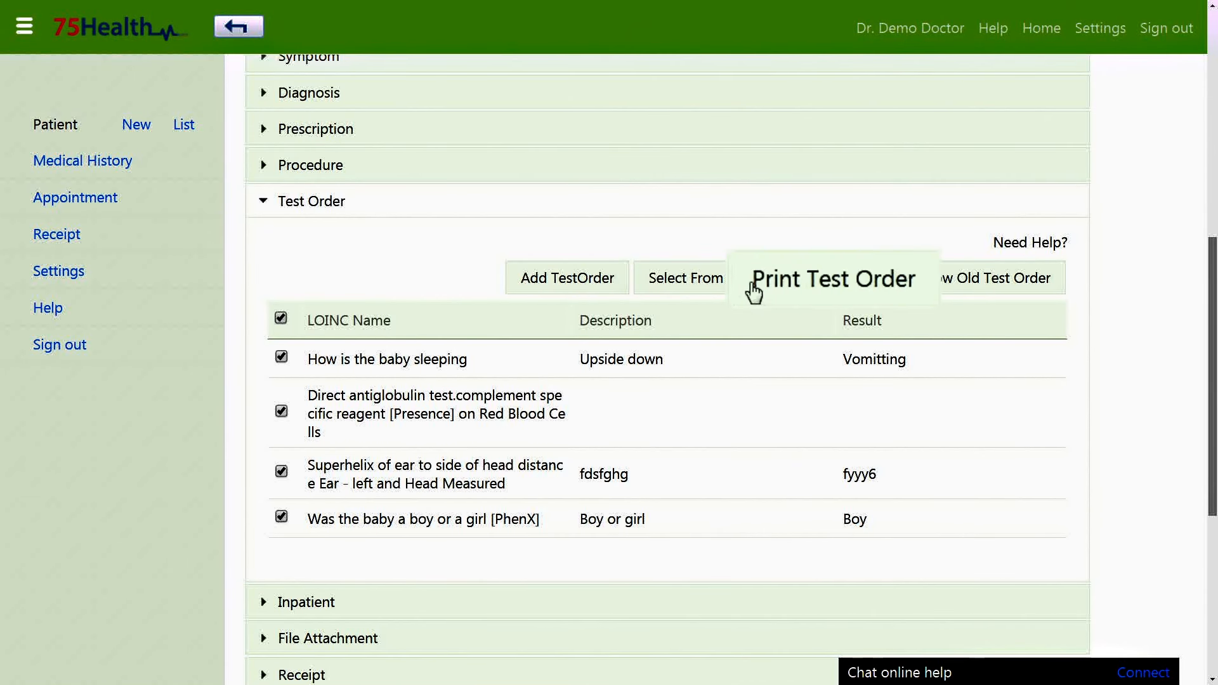
click(833, 277)
Delete the How is the baby sleeping test order and confirm.
scroll(1017, 255, up, 1)
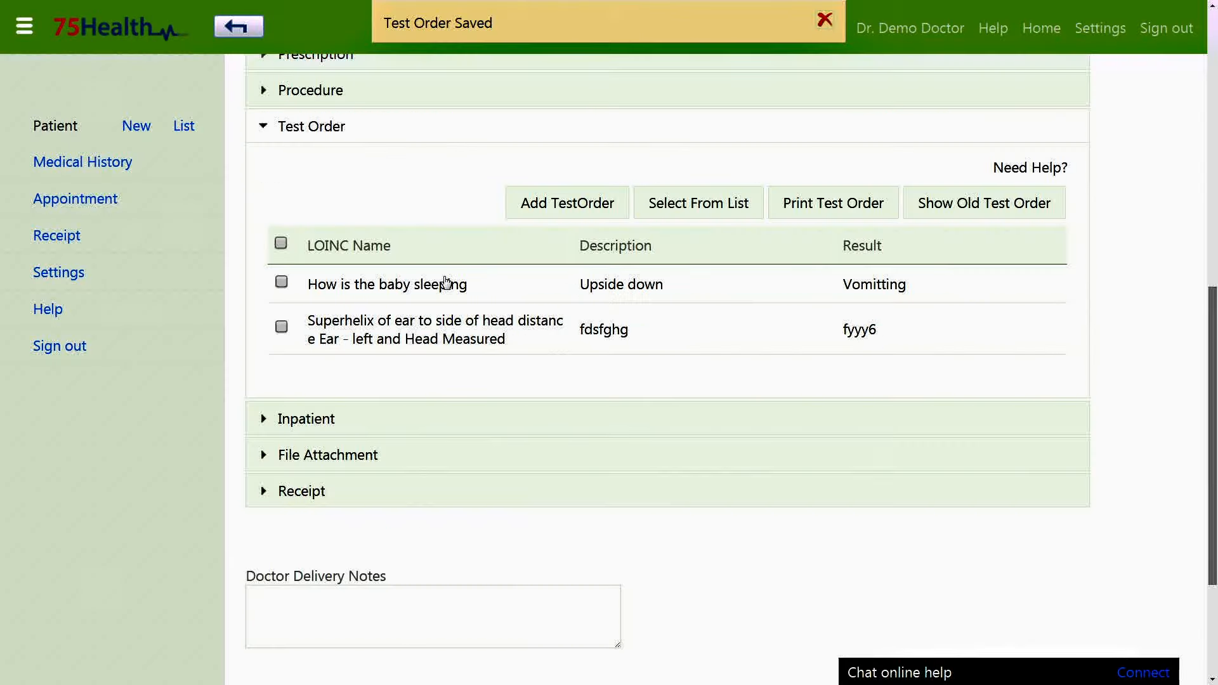
click(600, 288)
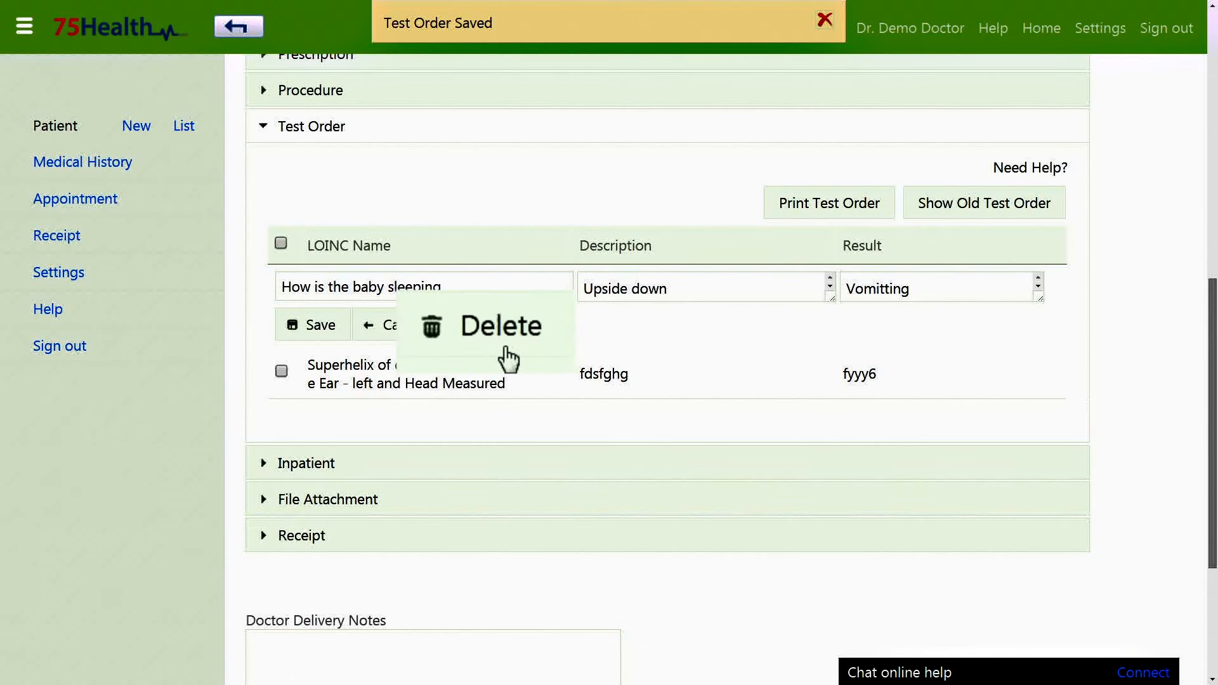
click(501, 327)
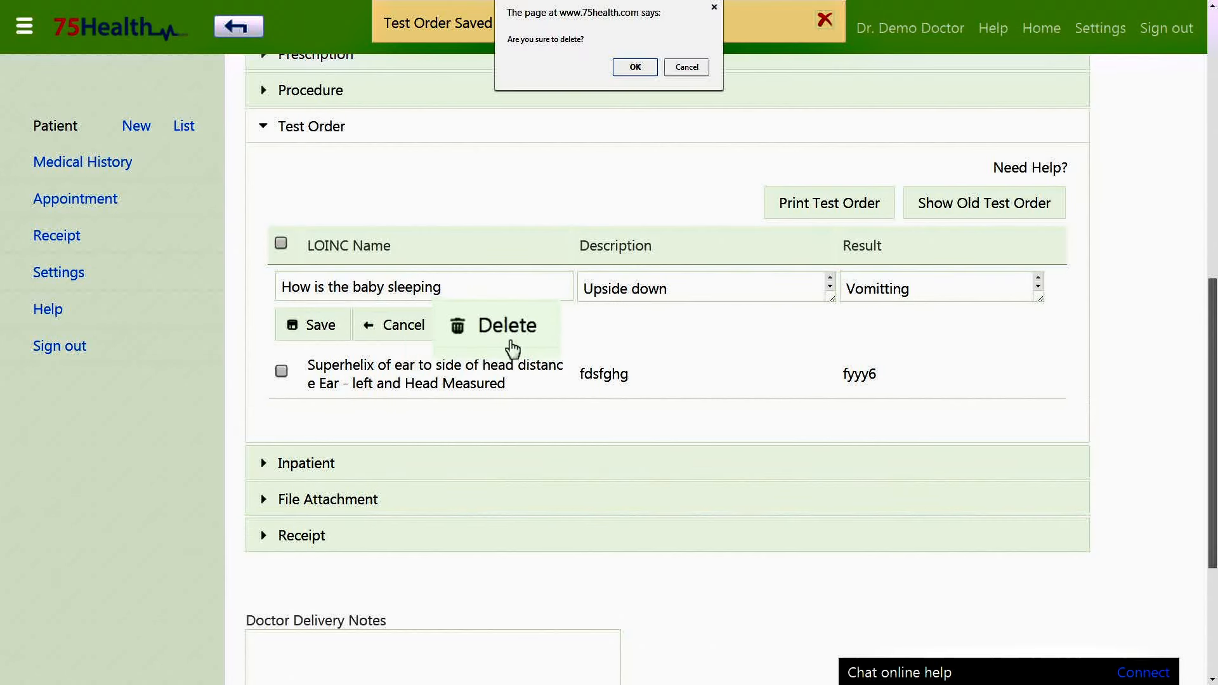
click(631, 66)
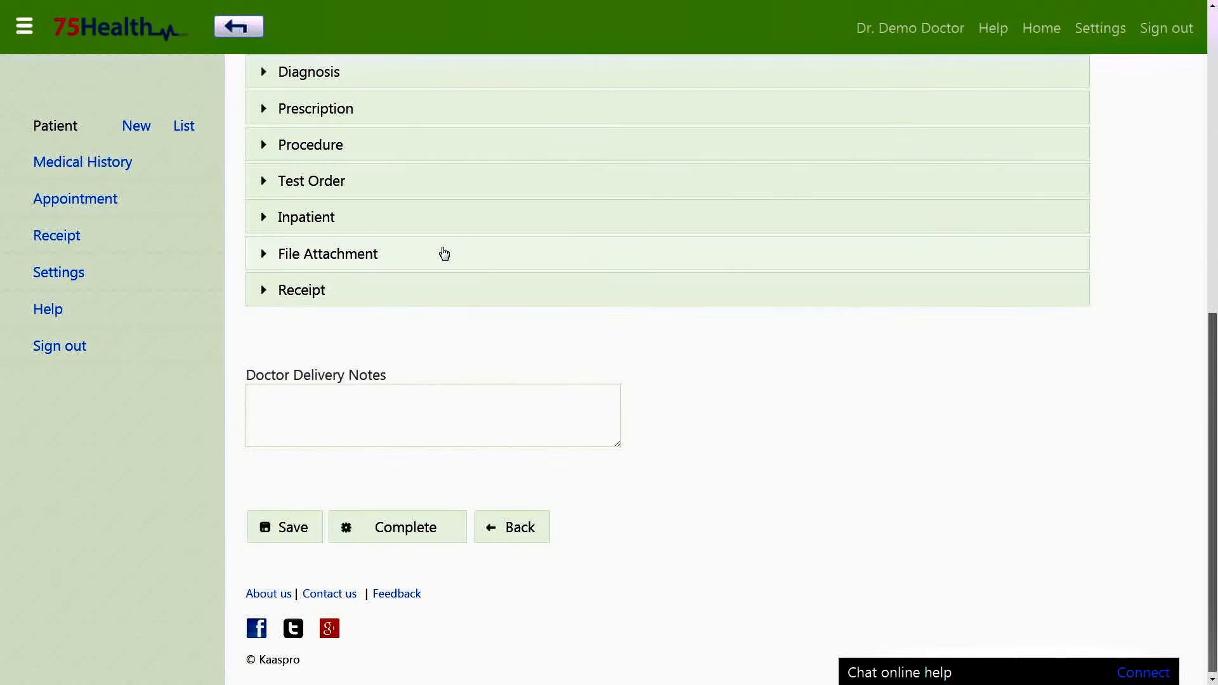
Attach img0.jpg to the visit's File Attachment section.
scroll(412, 273, up, 1)
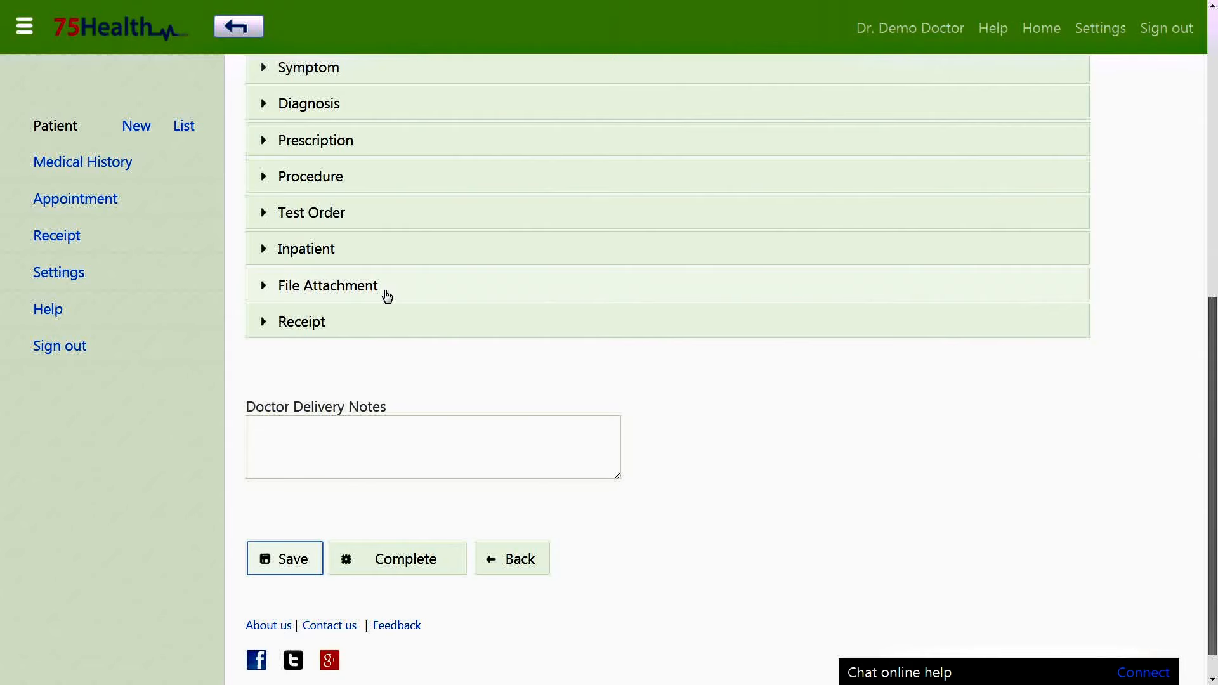
click(387, 296)
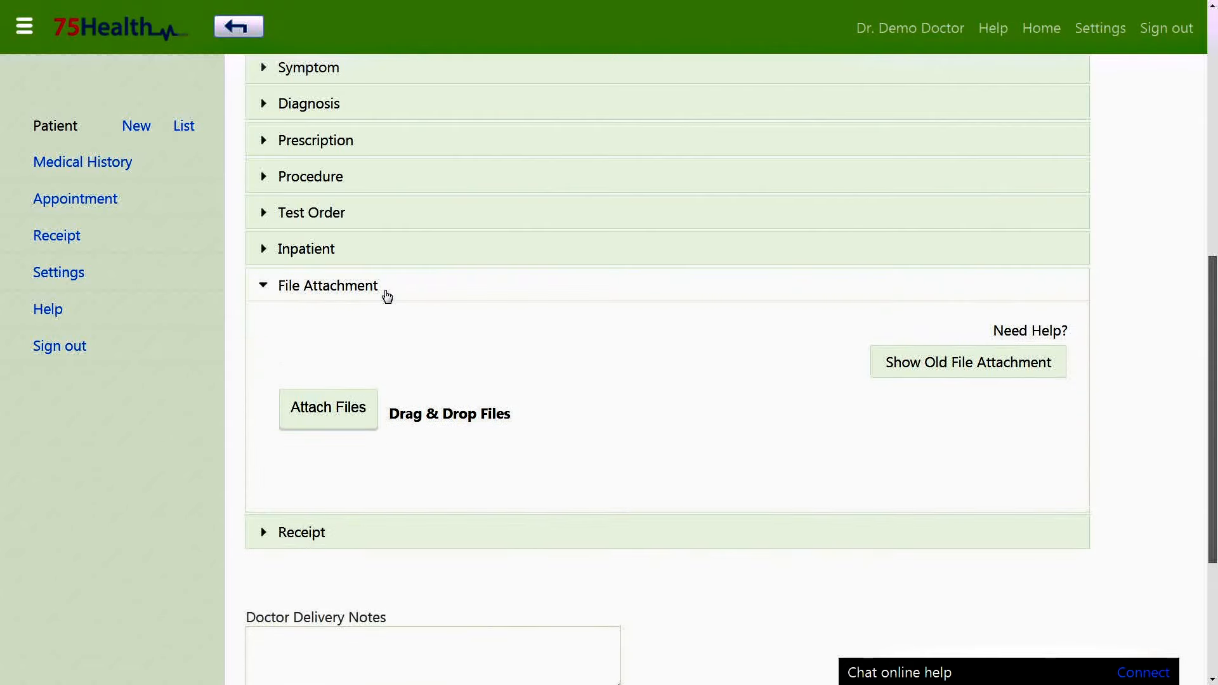
click(321, 410)
click(159, 100)
click(499, 321)
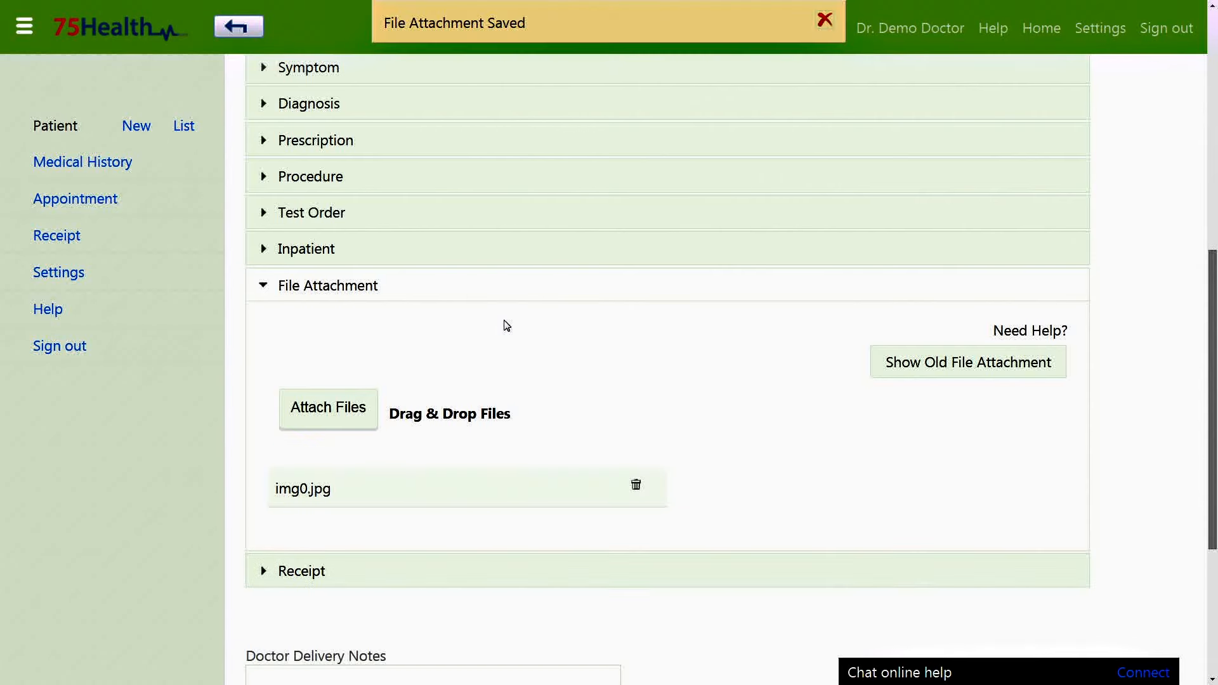
Drag img9.jpg in from a file browser as an attachment, then remove it.
key(alt+Tab)
drag(774, 18, 809, 18)
drag(969, 110, 478, 416)
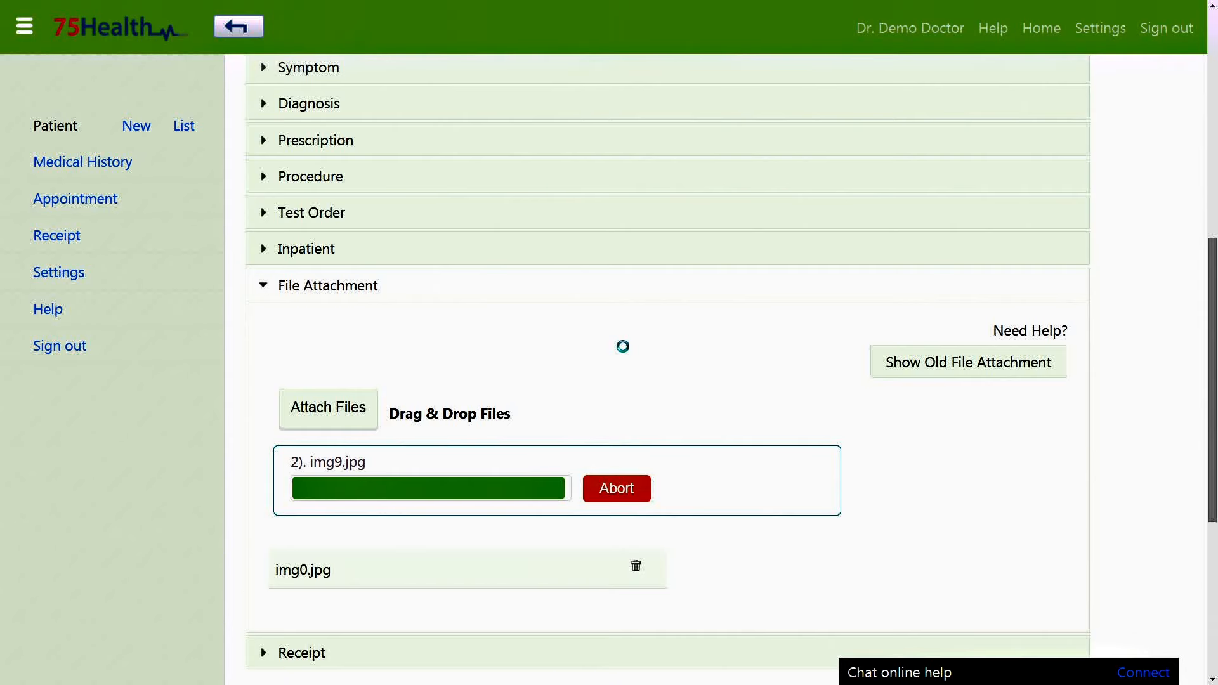
click(636, 527)
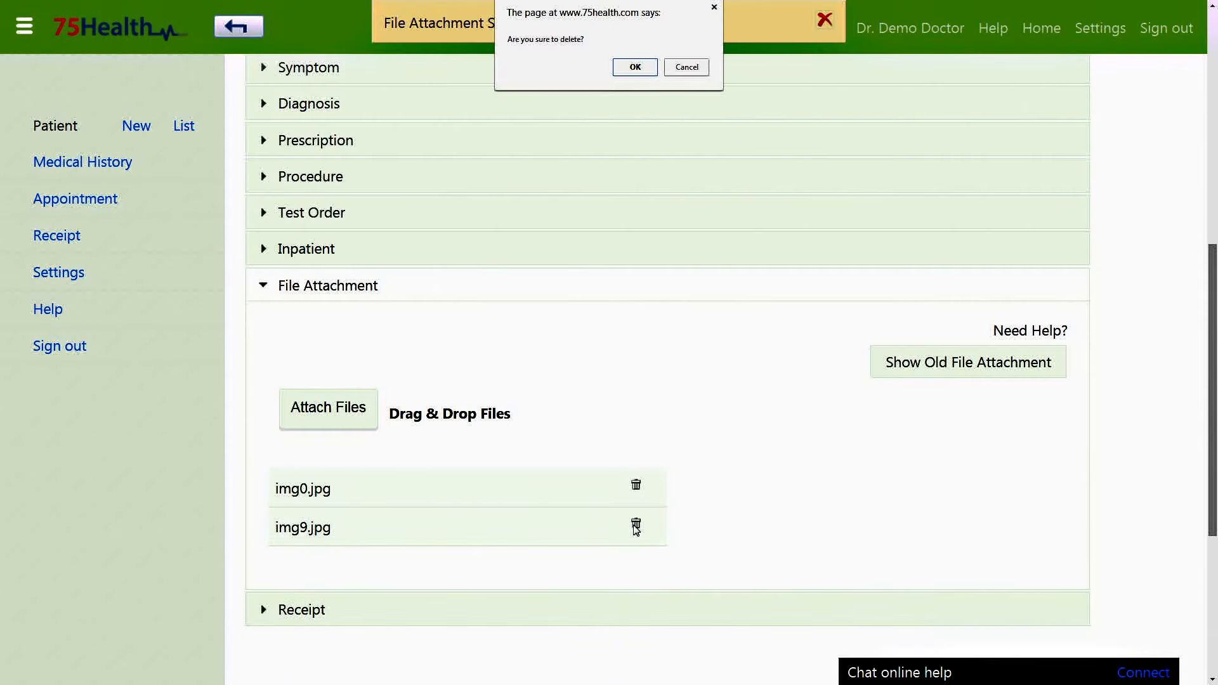
click(643, 69)
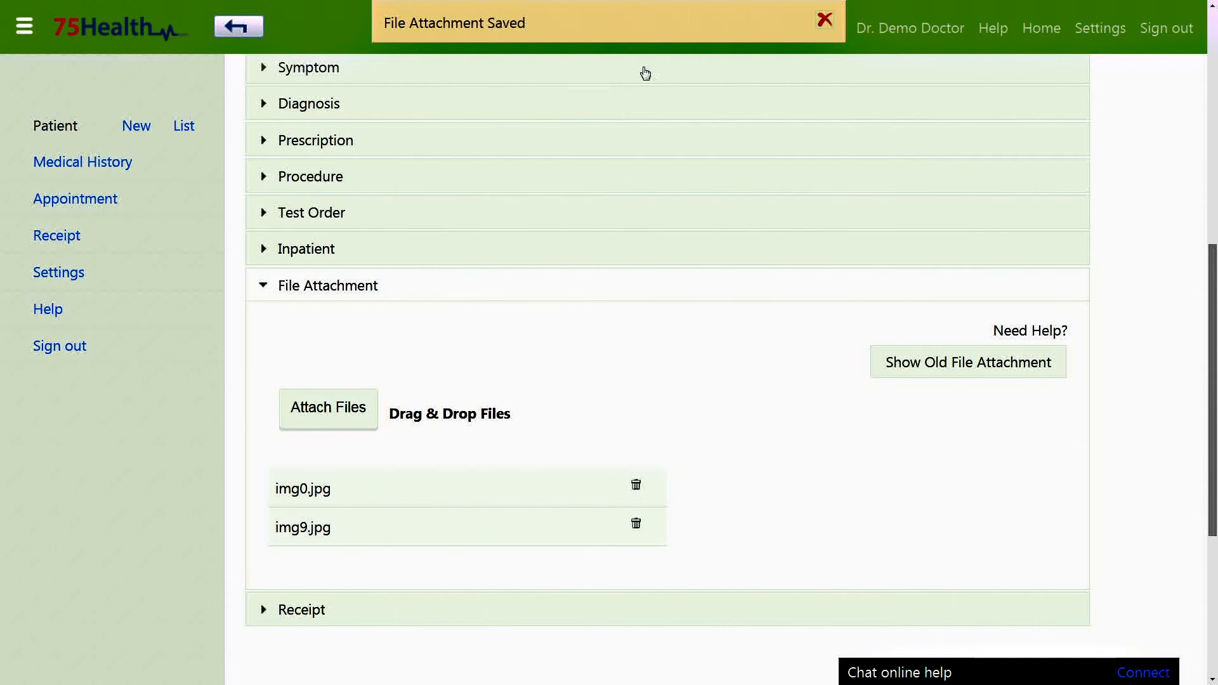
Download and preview the attached img0.jpg image.
click(305, 490)
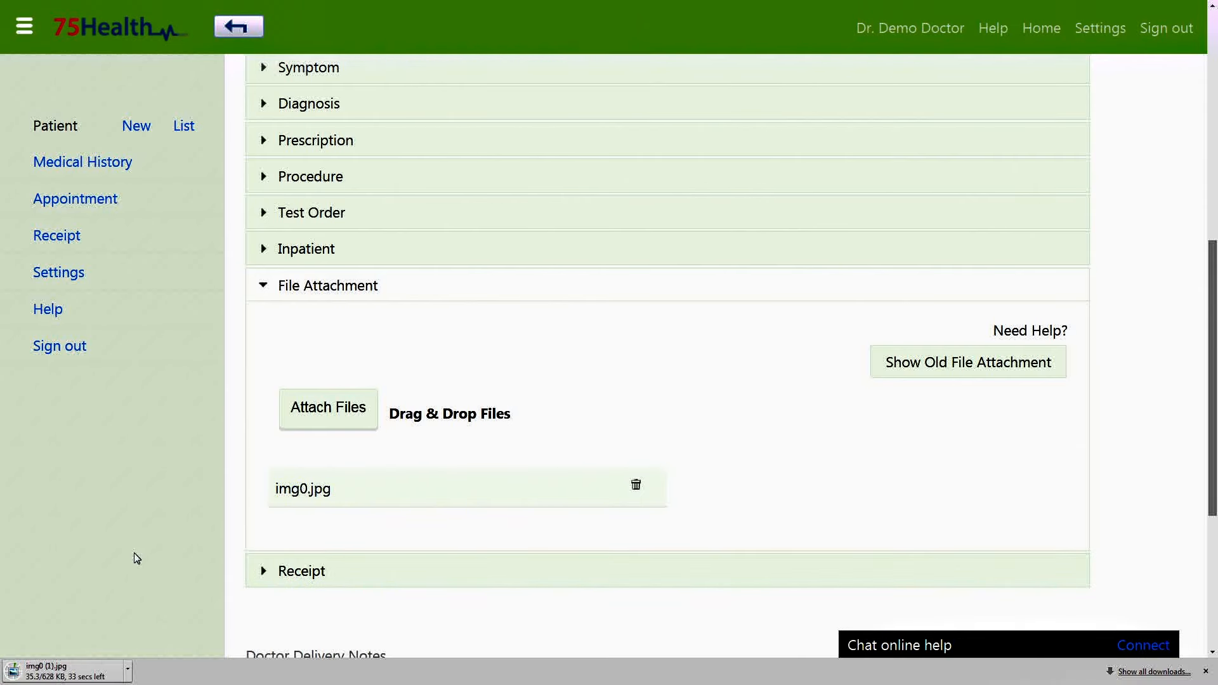
click(64, 672)
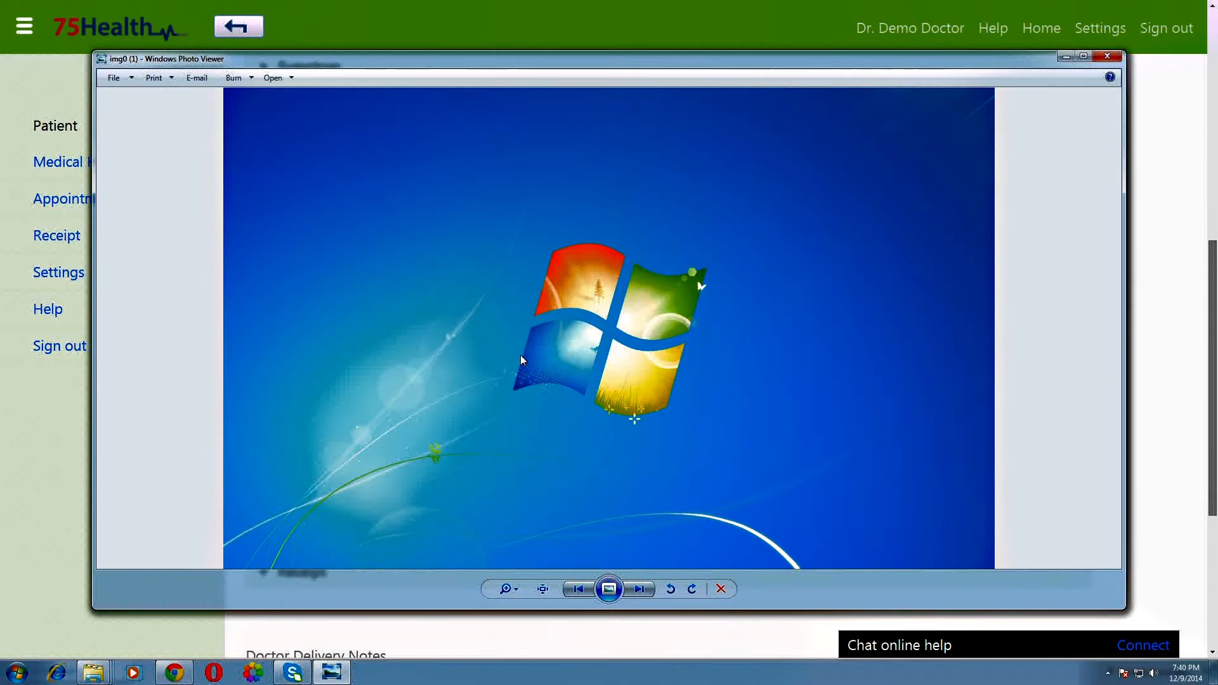
click(1106, 57)
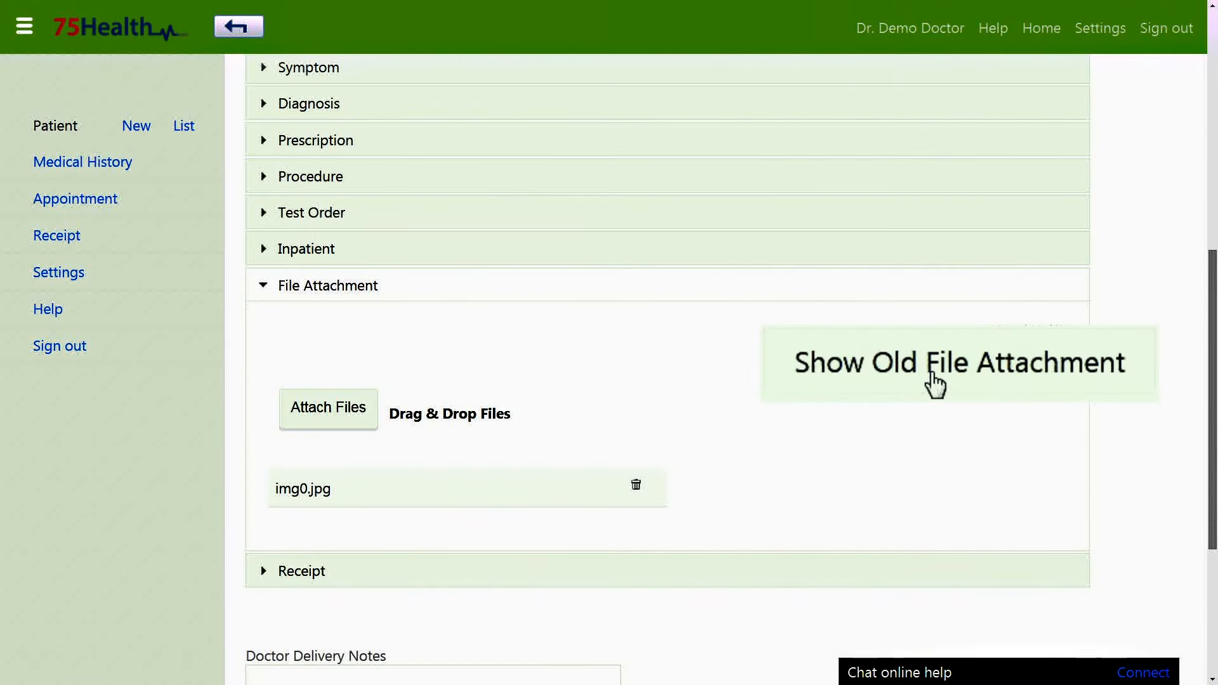
Preview the older 75Health_logo.png attachment, then close the list and collapse File Attachment.
click(901, 383)
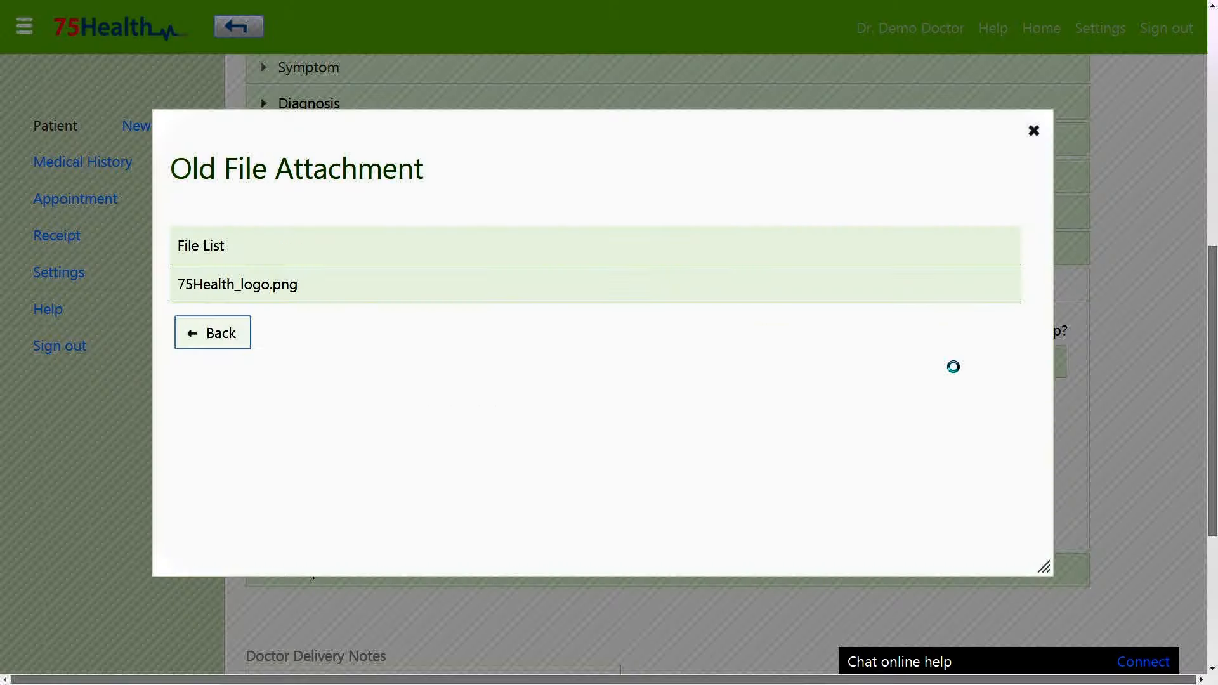
click(274, 333)
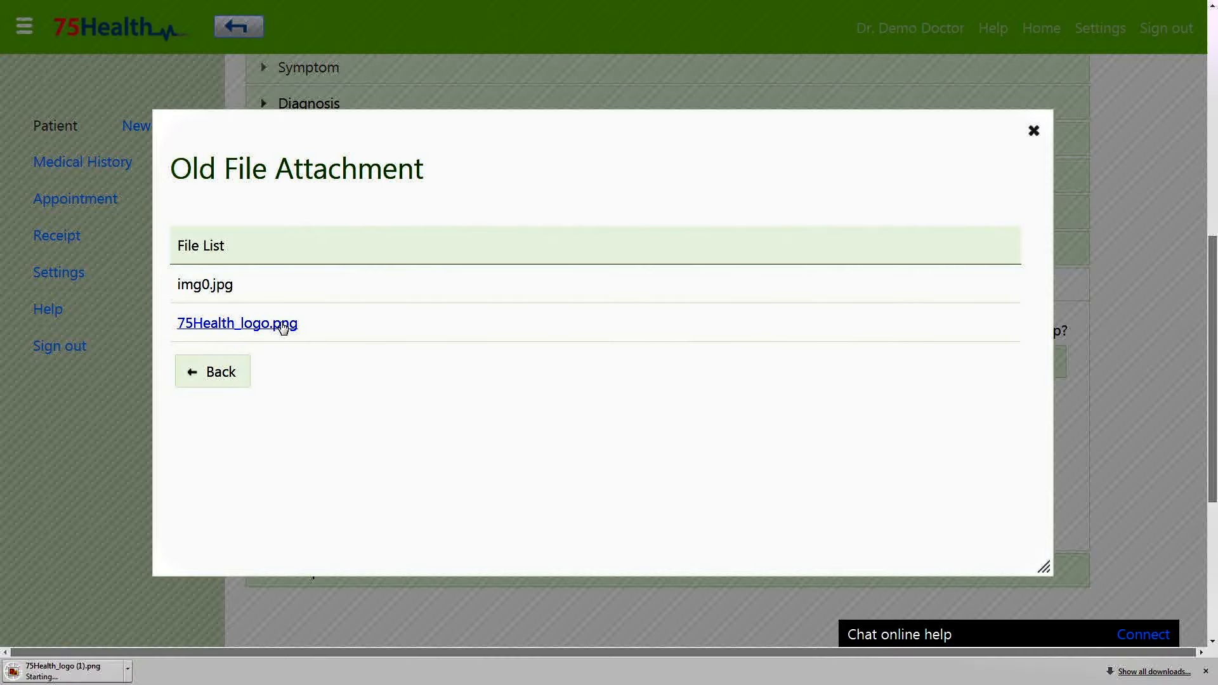
click(85, 667)
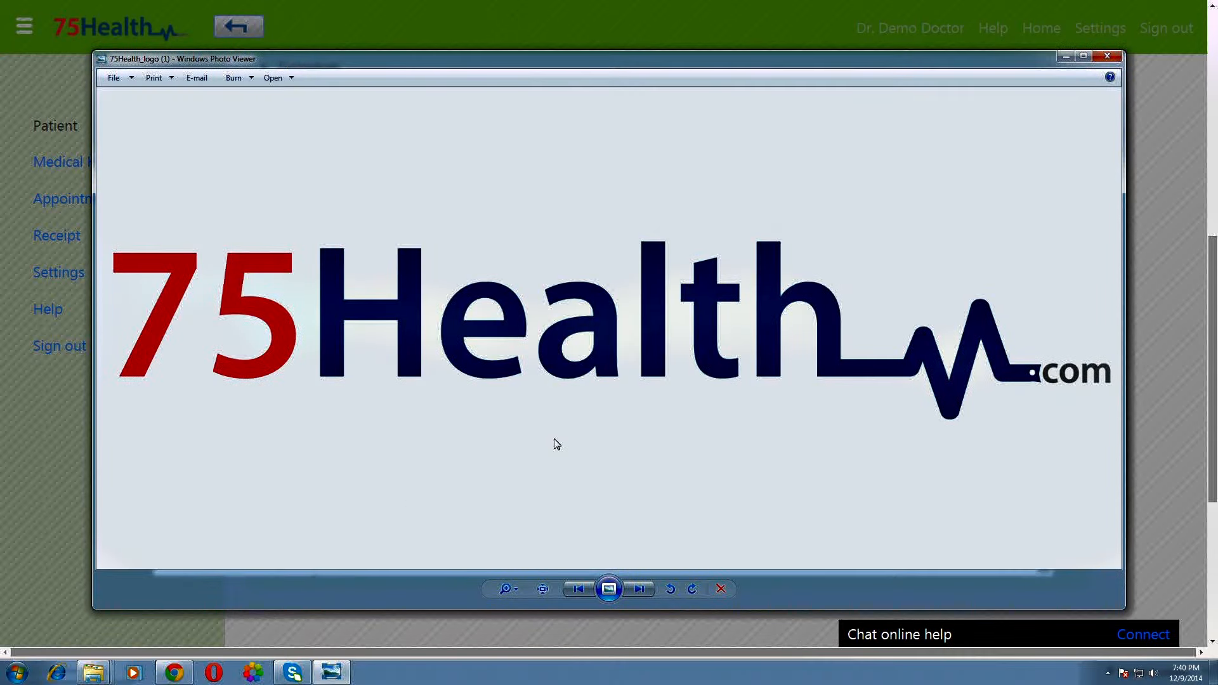
click(1109, 54)
click(209, 381)
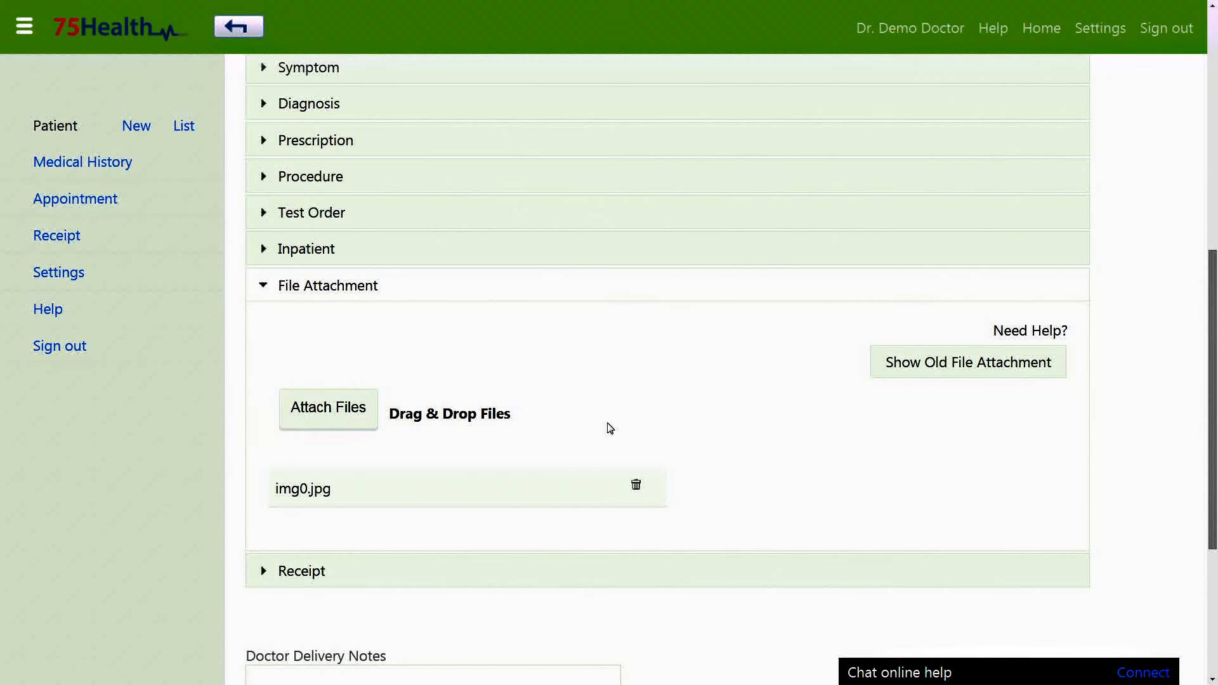
click(519, 294)
scroll(1074, 297, up, 7)
Uncheck Family Health History and Allergy in the section display list.
click(1076, 298)
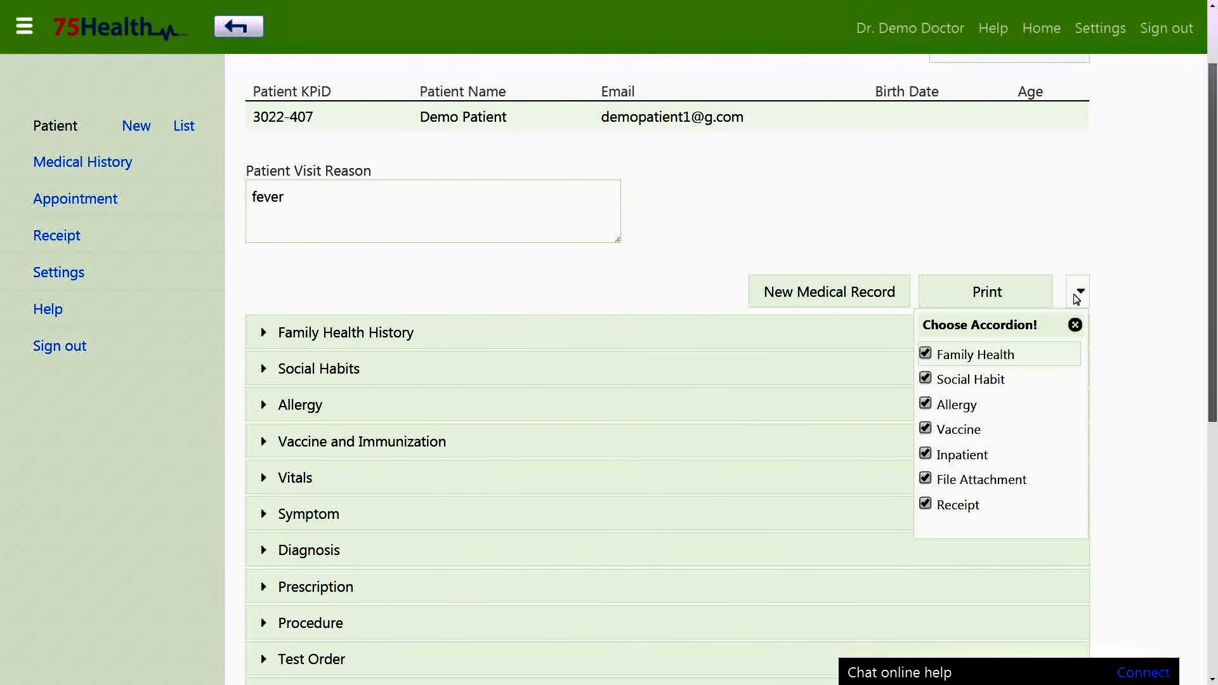
click(926, 355)
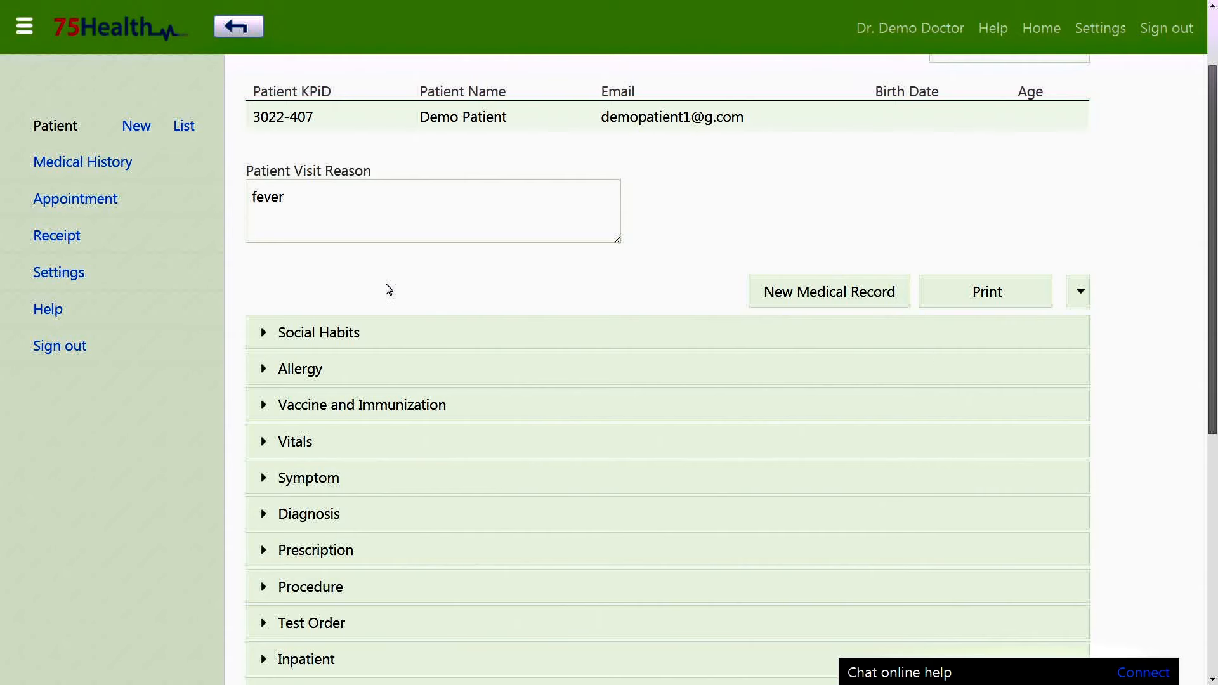
scroll(388, 290, down, 2)
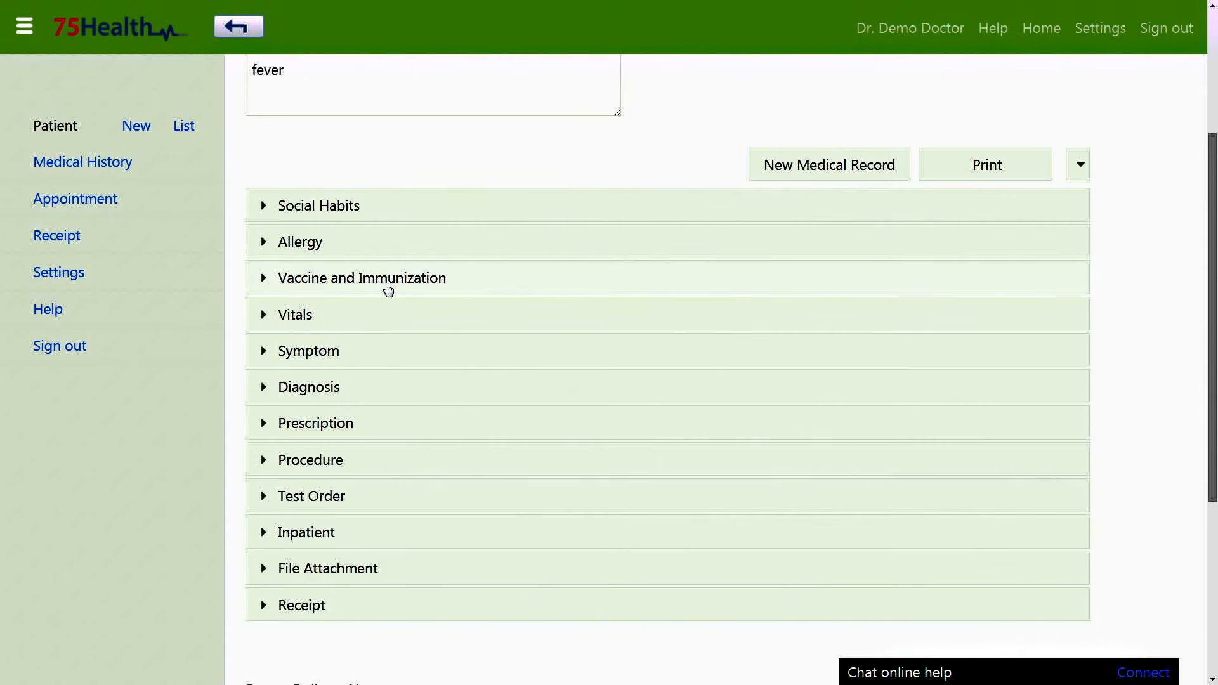
click(1079, 165)
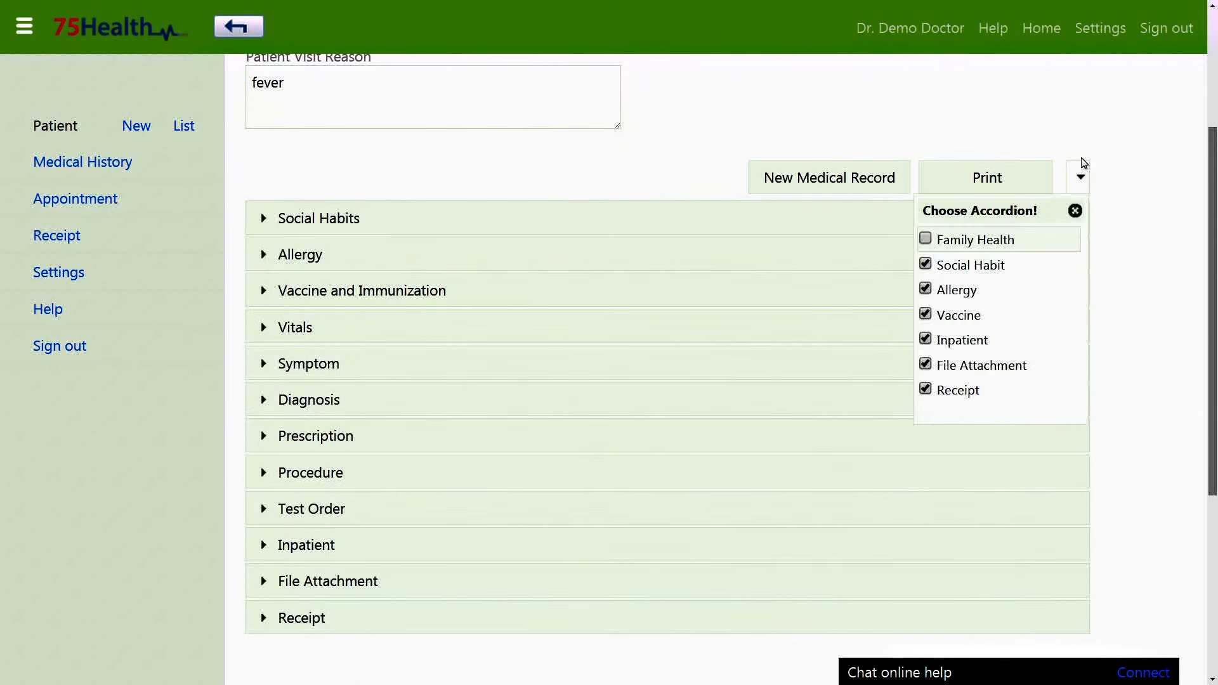
click(972, 288)
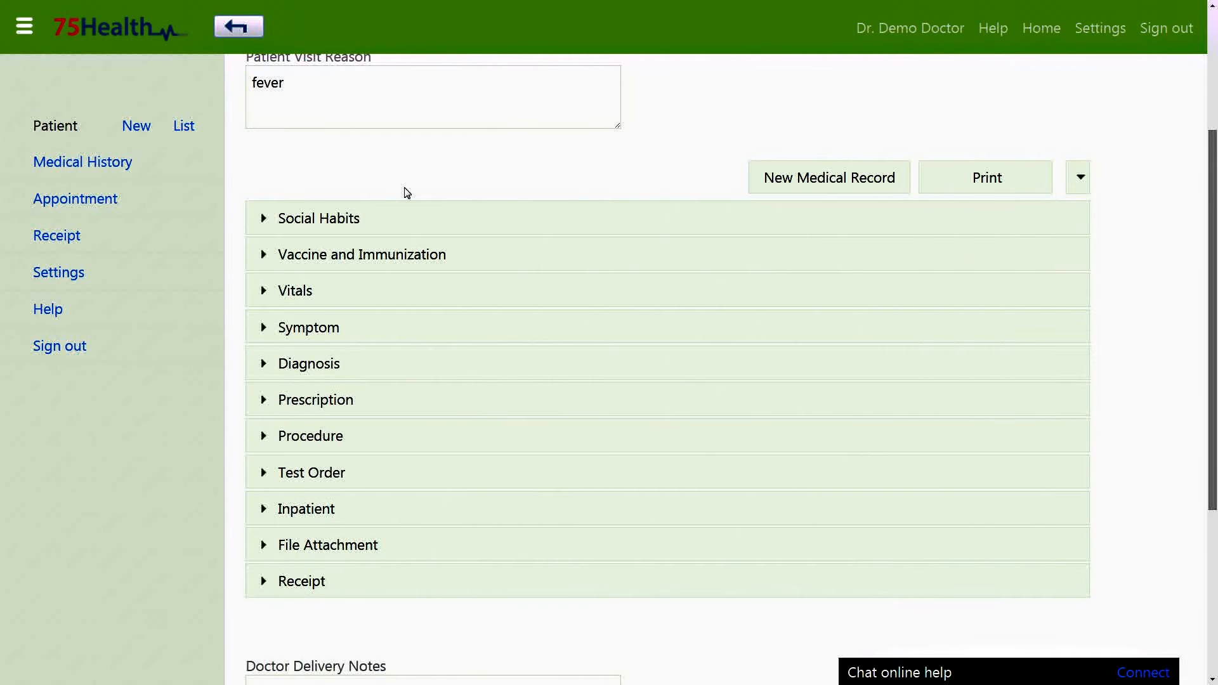
scroll(419, 191, down, 1)
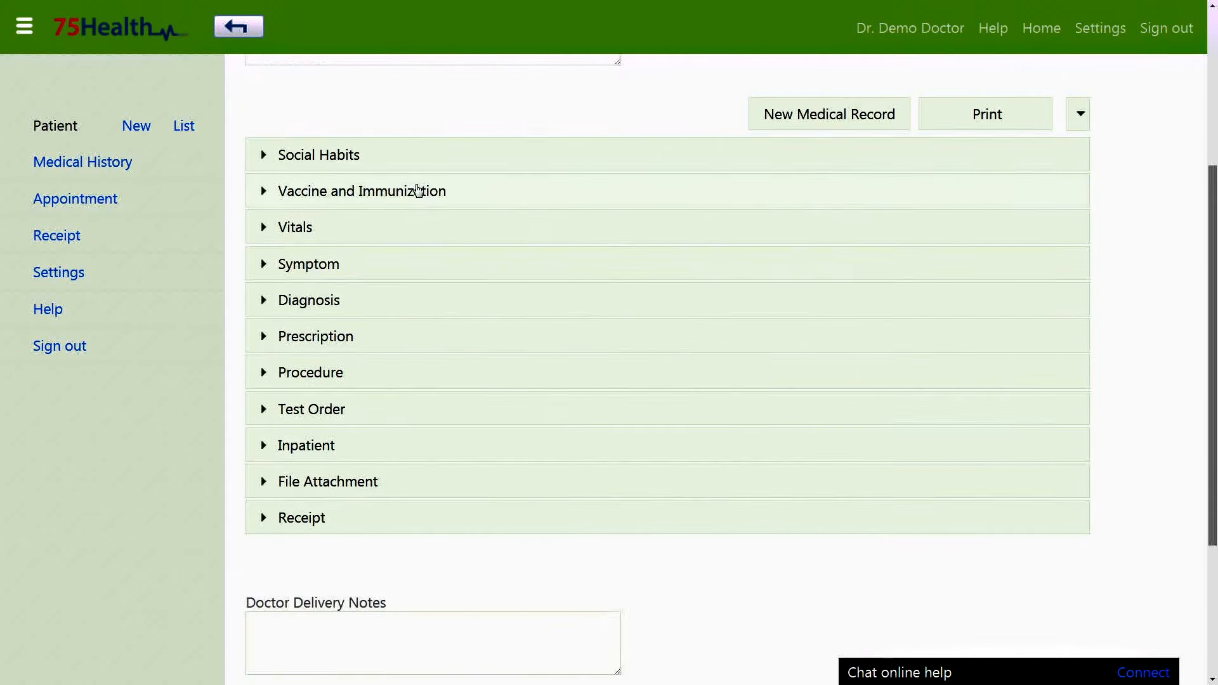
scroll(422, 190, up, 4)
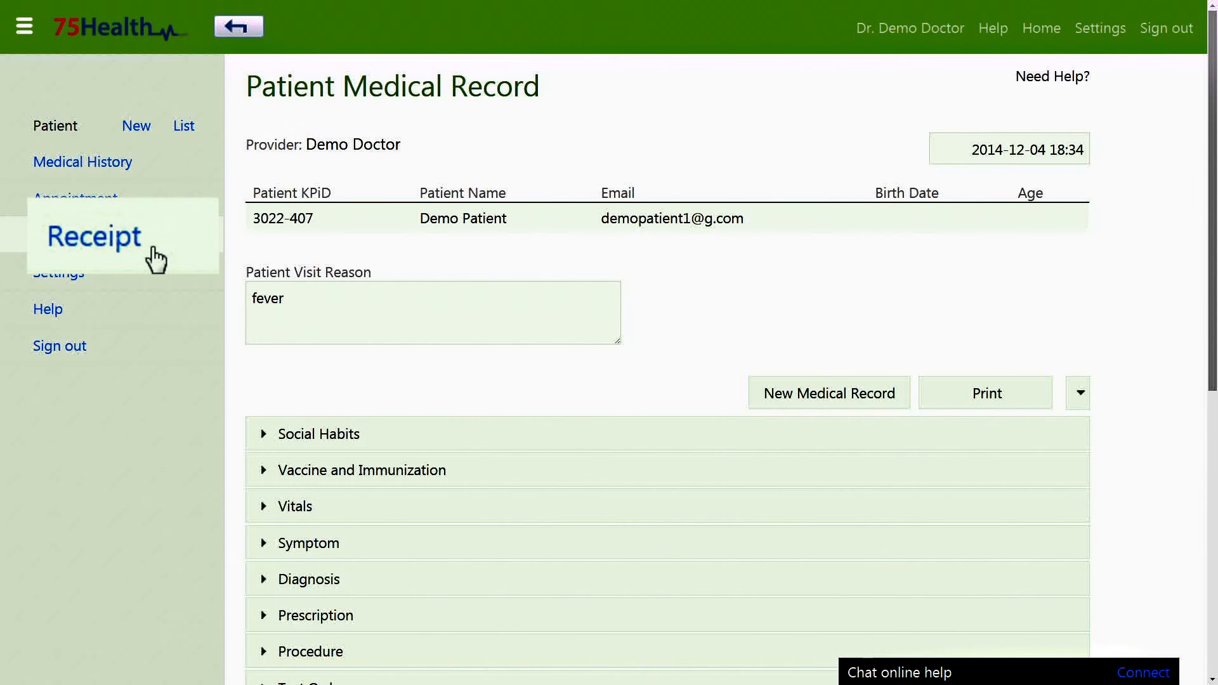
Open the Receipt list and try the Today, This Month and This Year date filters.
click(81, 244)
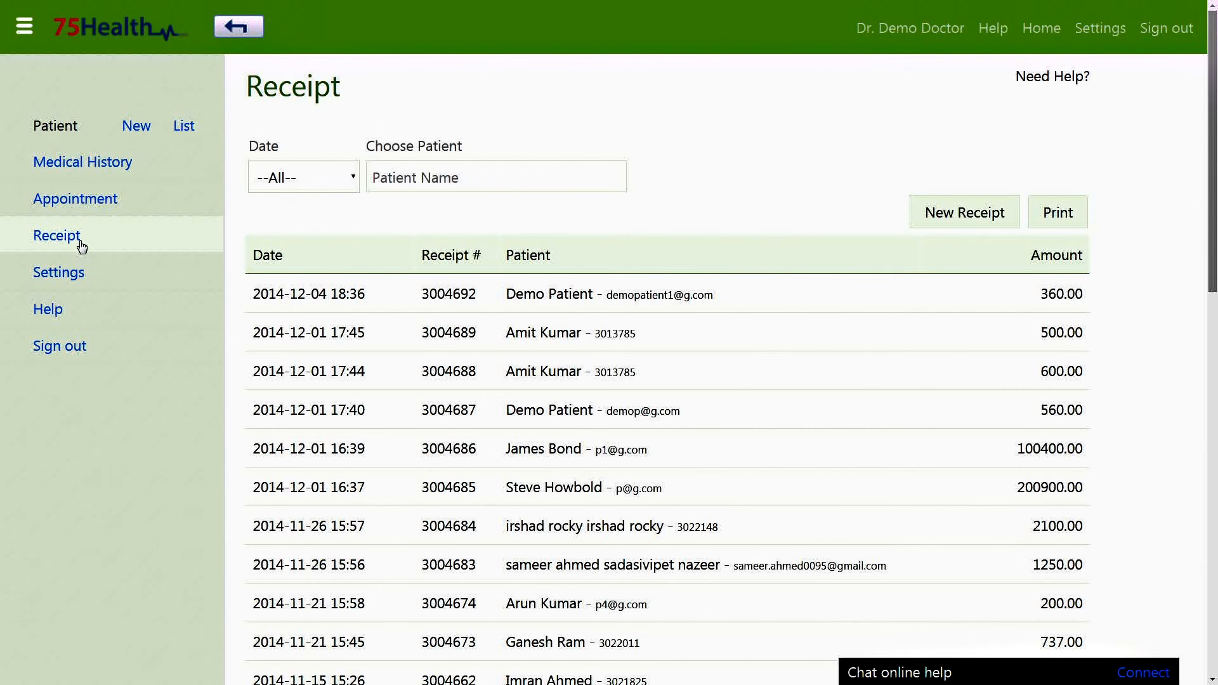
click(328, 177)
click(294, 227)
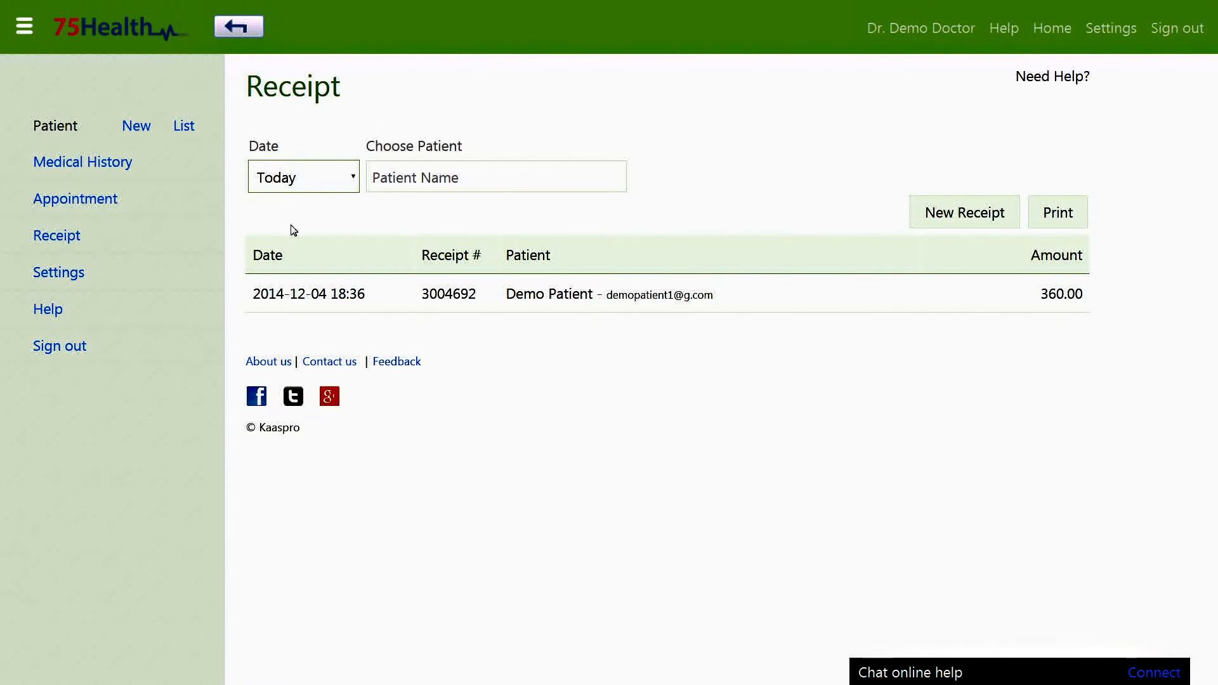
click(302, 176)
click(308, 243)
click(307, 190)
click(311, 264)
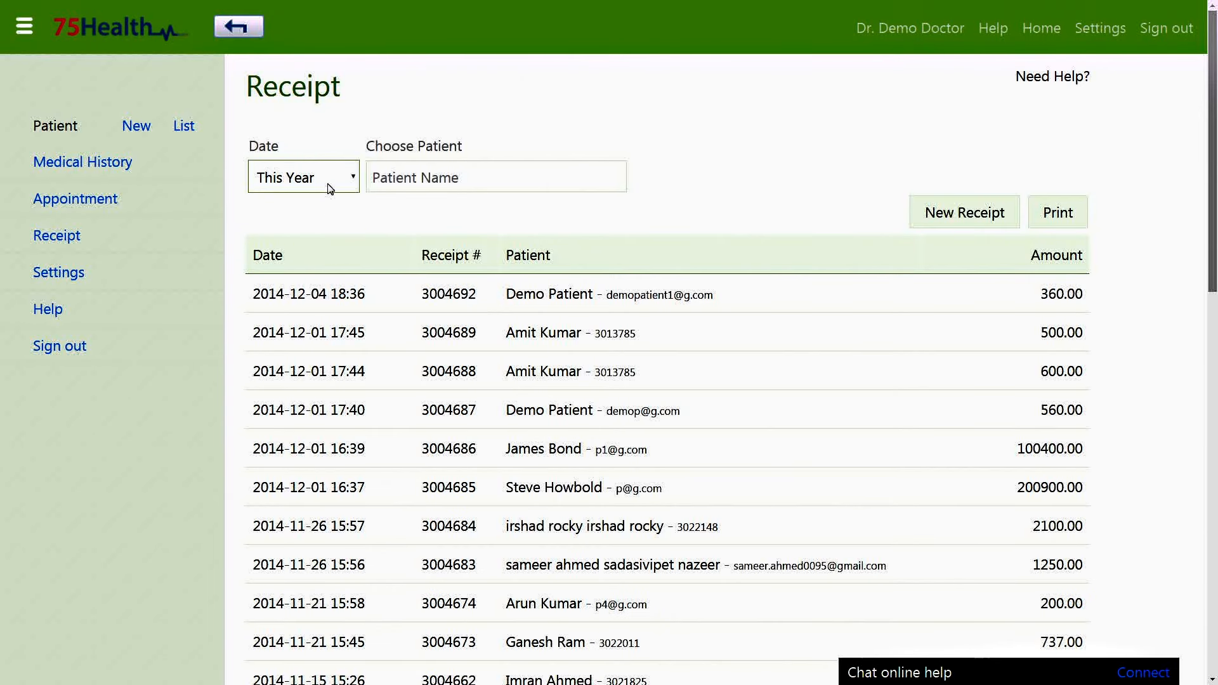
scroll(356, 218, down, 1)
scroll(356, 219, down, 10)
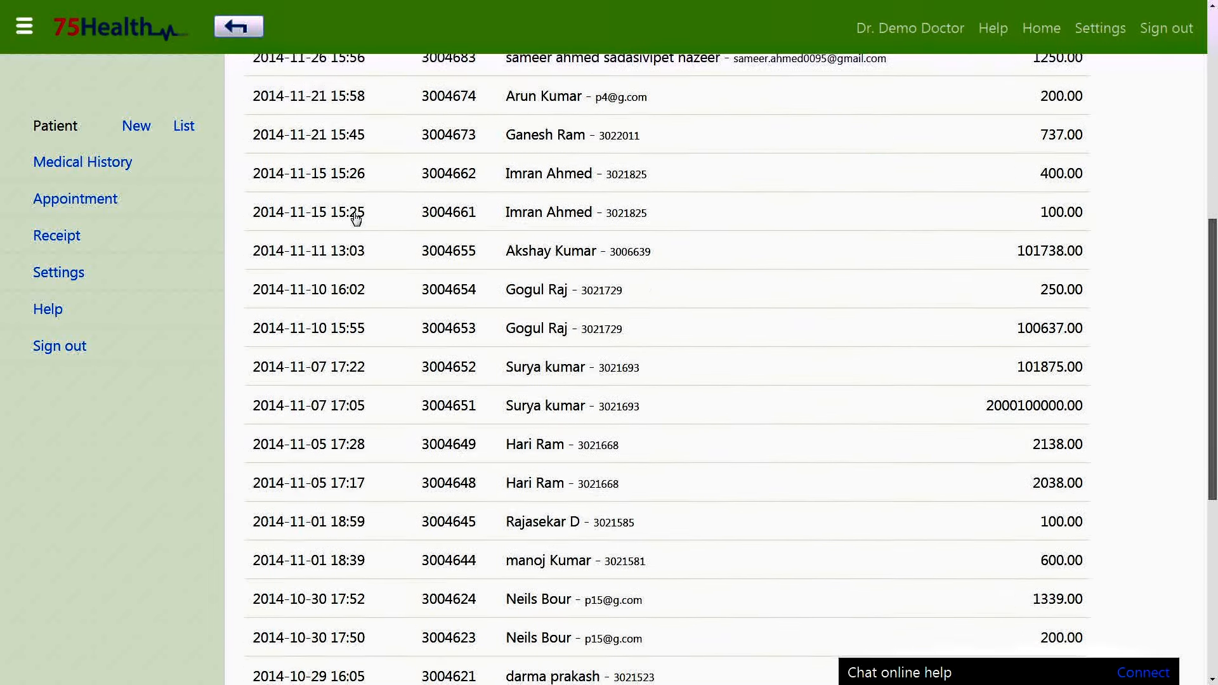
scroll(355, 219, down, 4)
scroll(355, 219, up, 8)
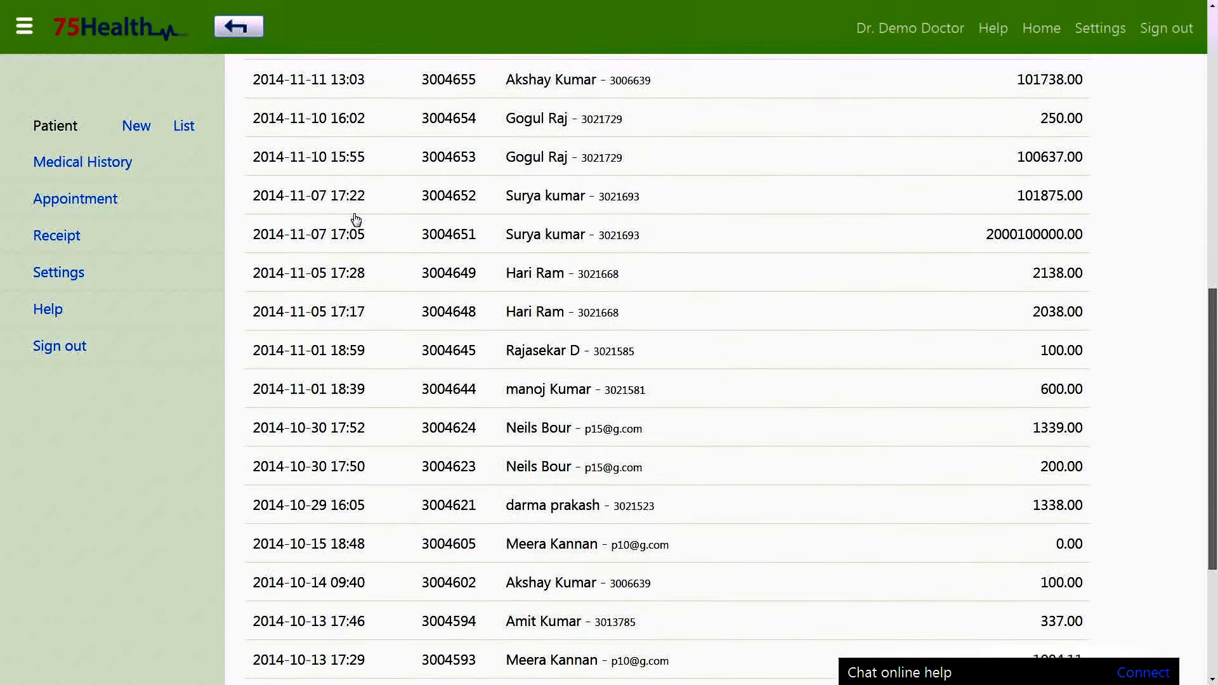
scroll(356, 219, up, 7)
Filter receipts by Custom Date from 2014-11-01 to 2014-12-01.
click(337, 187)
click(329, 281)
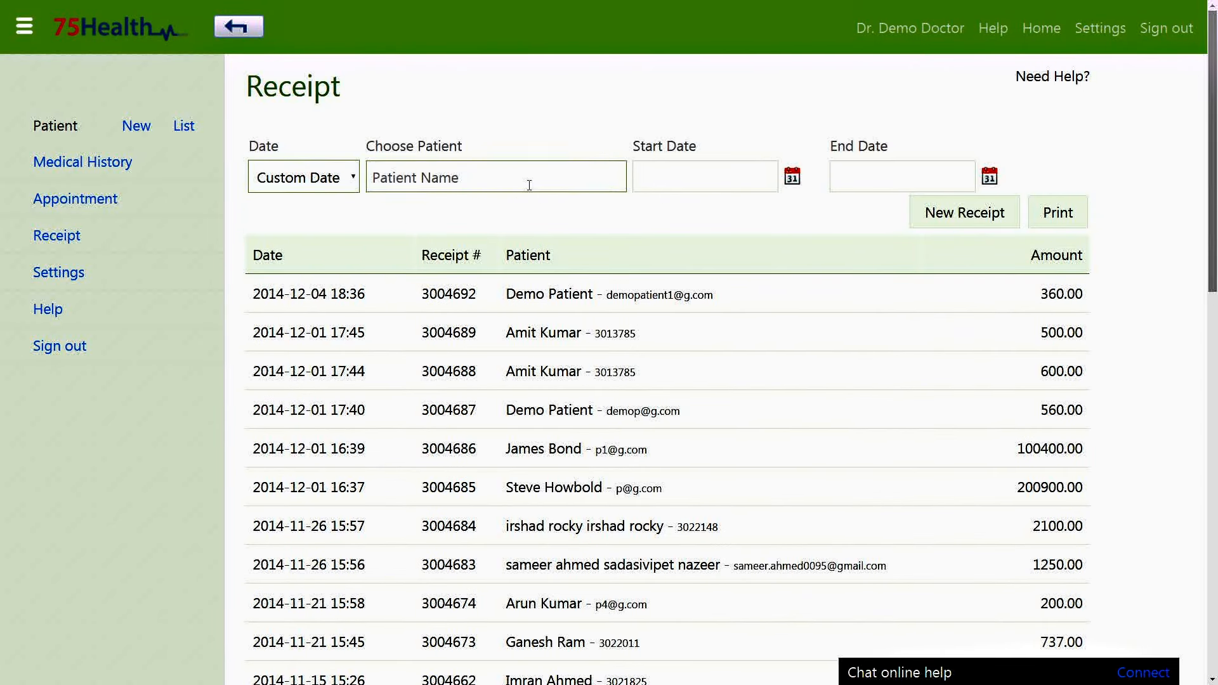
click(702, 182)
click(715, 218)
click(693, 438)
click(874, 291)
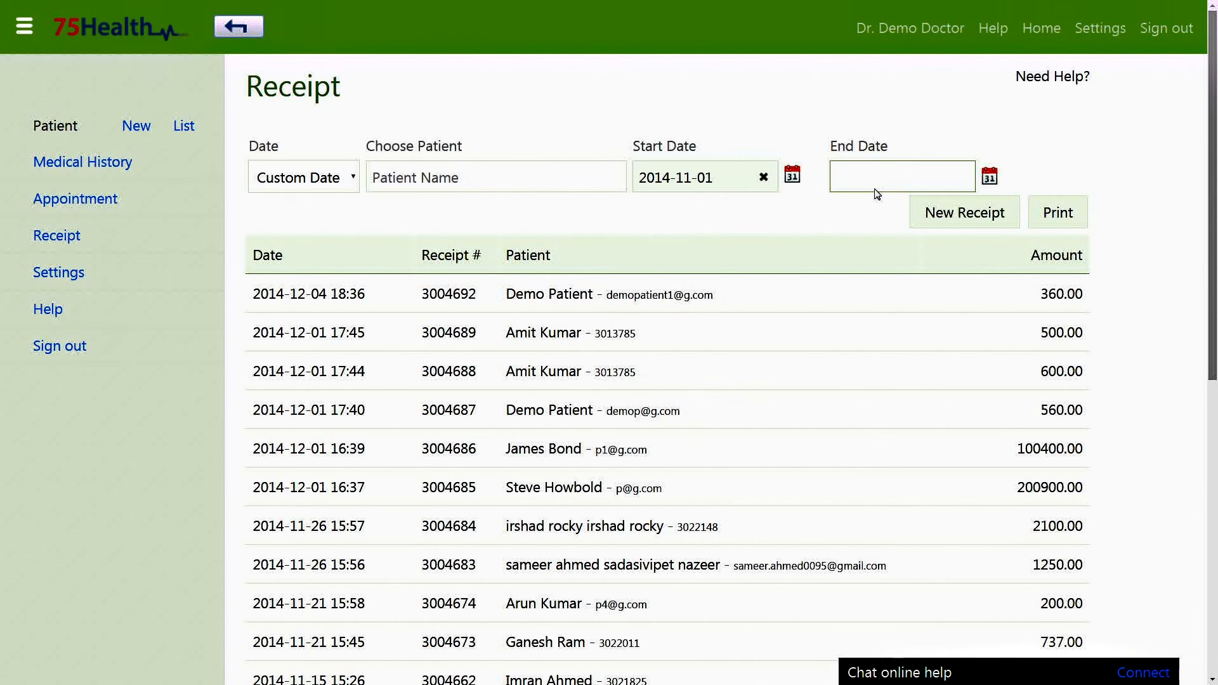
click(880, 184)
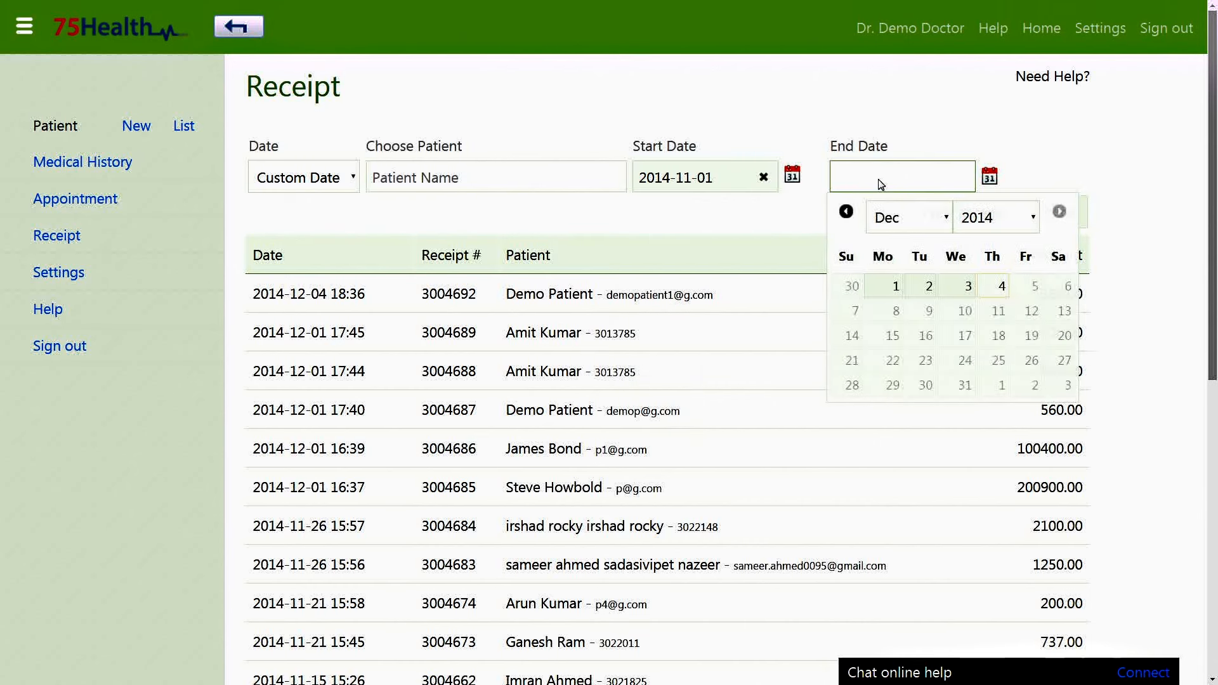
click(898, 286)
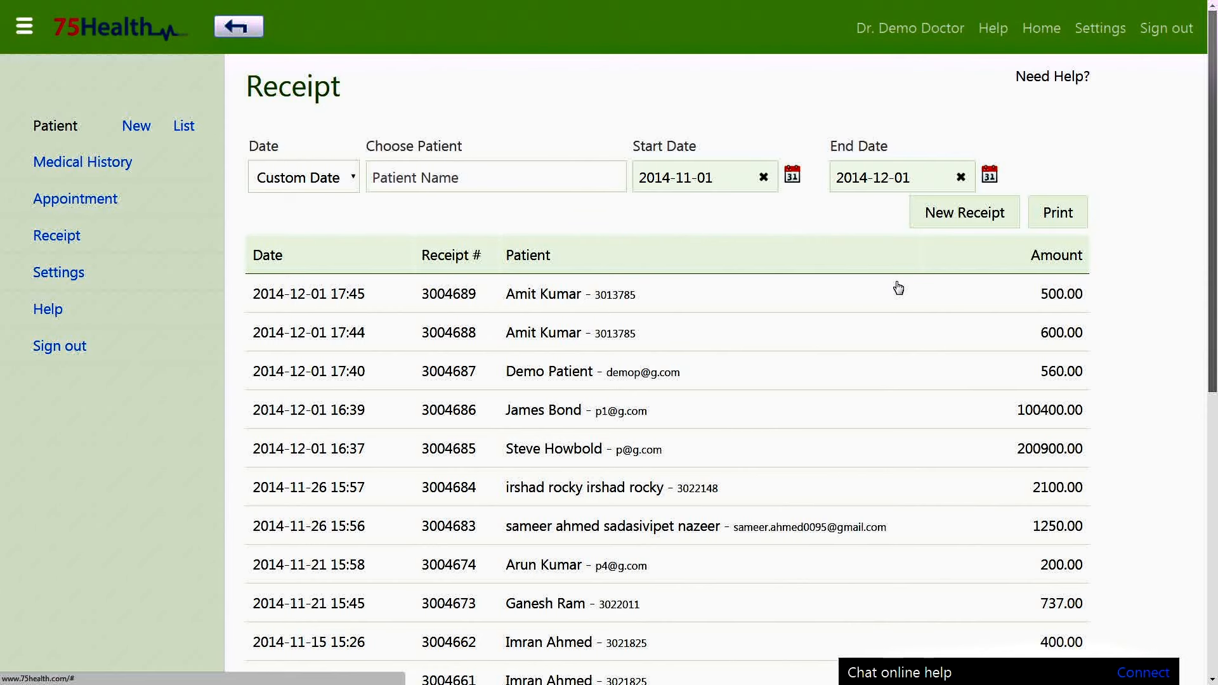
scroll(898, 287, down, 4)
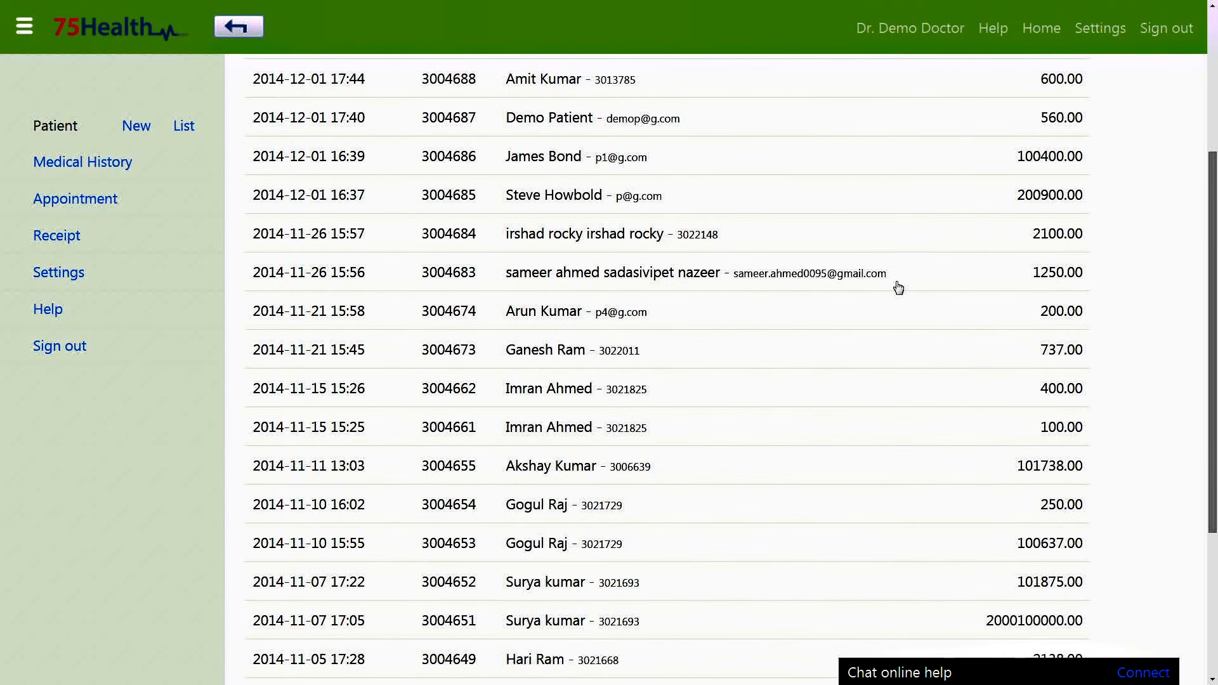
scroll(601, 230, down, 2)
scroll(601, 229, down, 2)
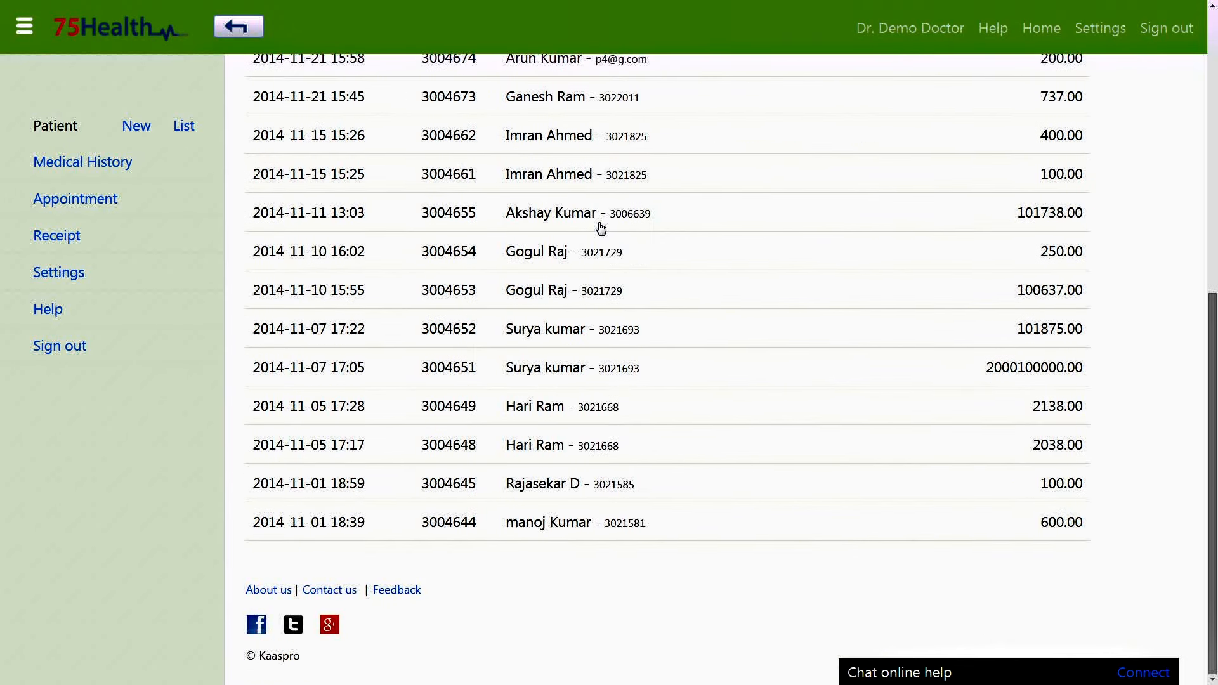
scroll(601, 230, up, 8)
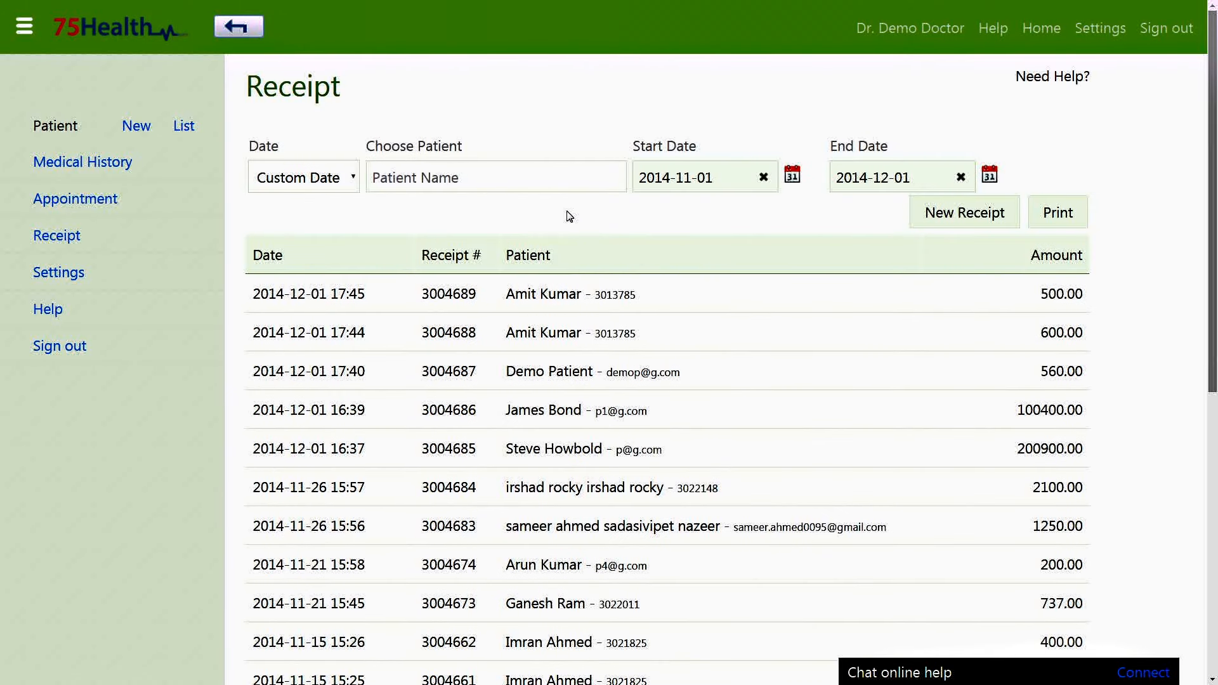
Remove the date filter, filter receipts by a 'de' patient, then clear the patient filter.
click(350, 184)
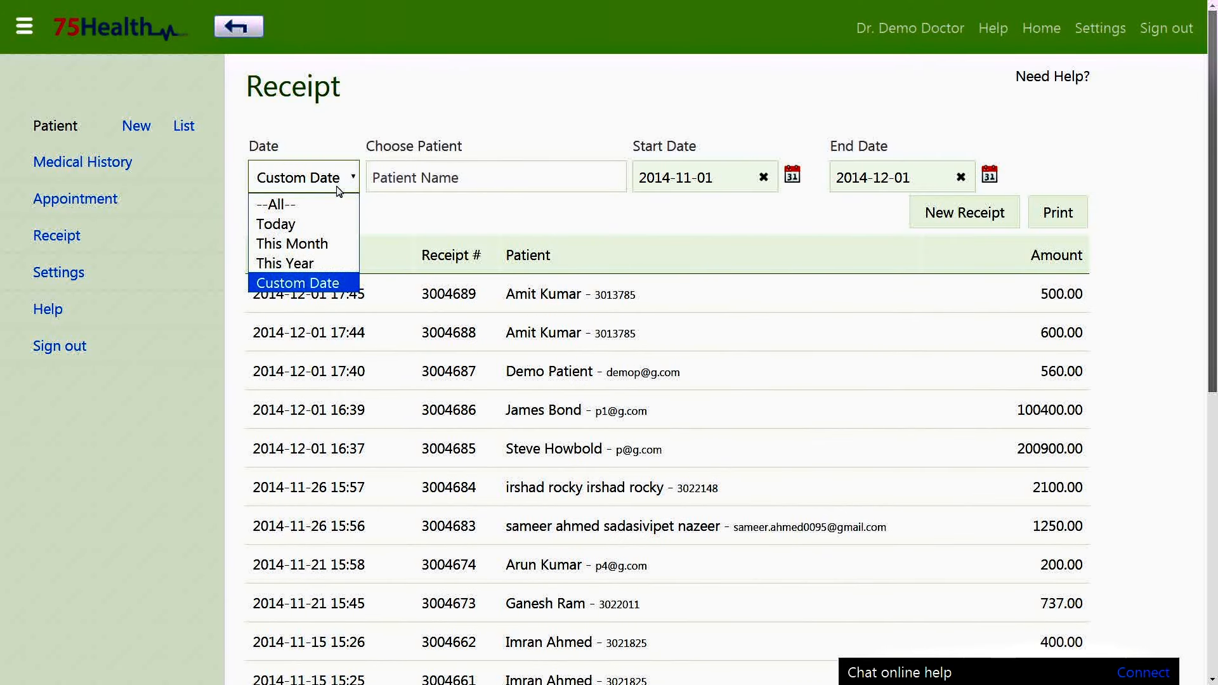
click(320, 198)
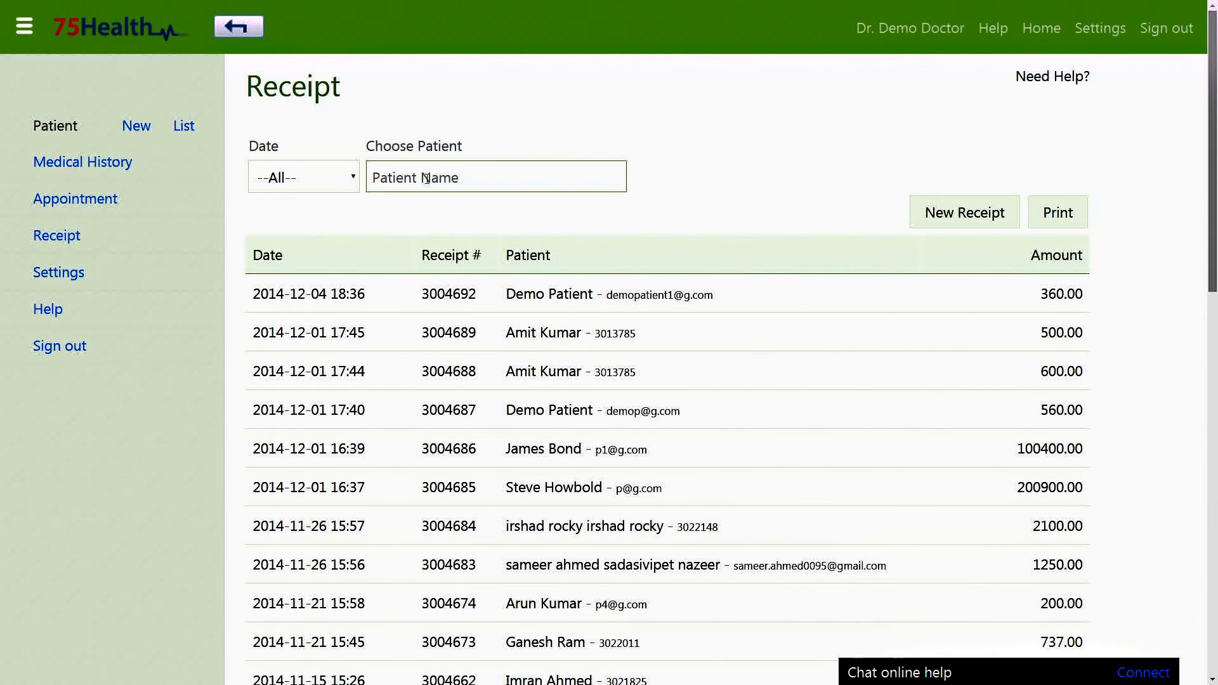
click(427, 178)
text(demo)
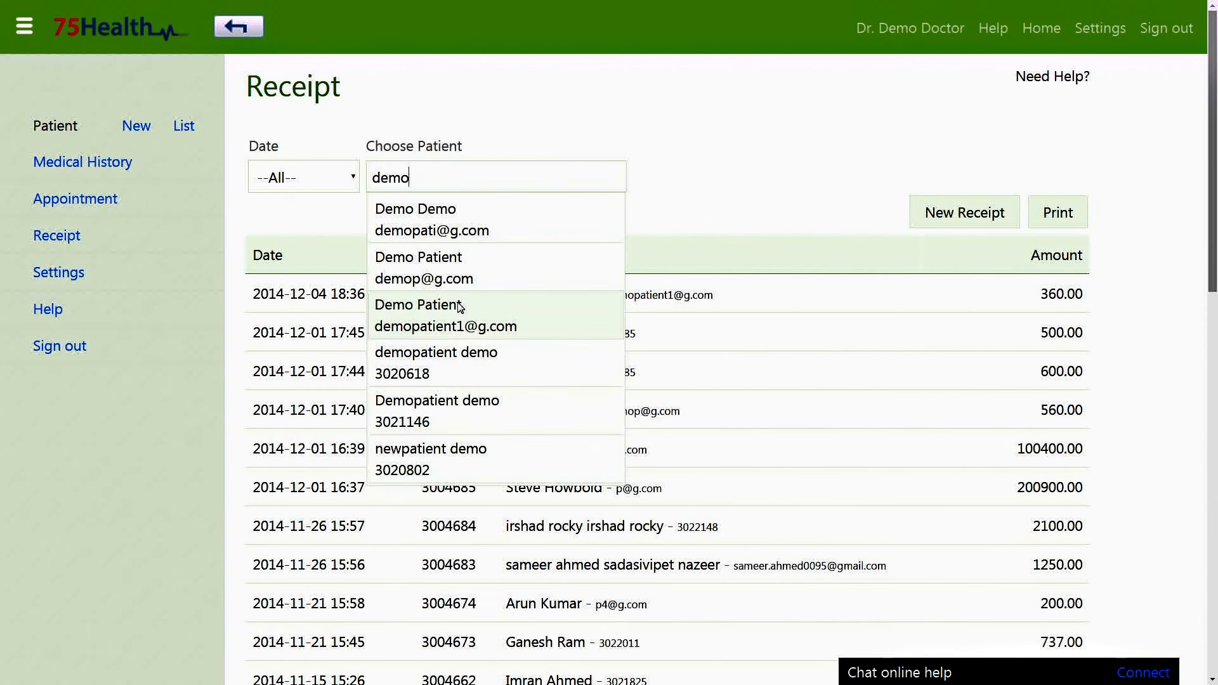
click(476, 323)
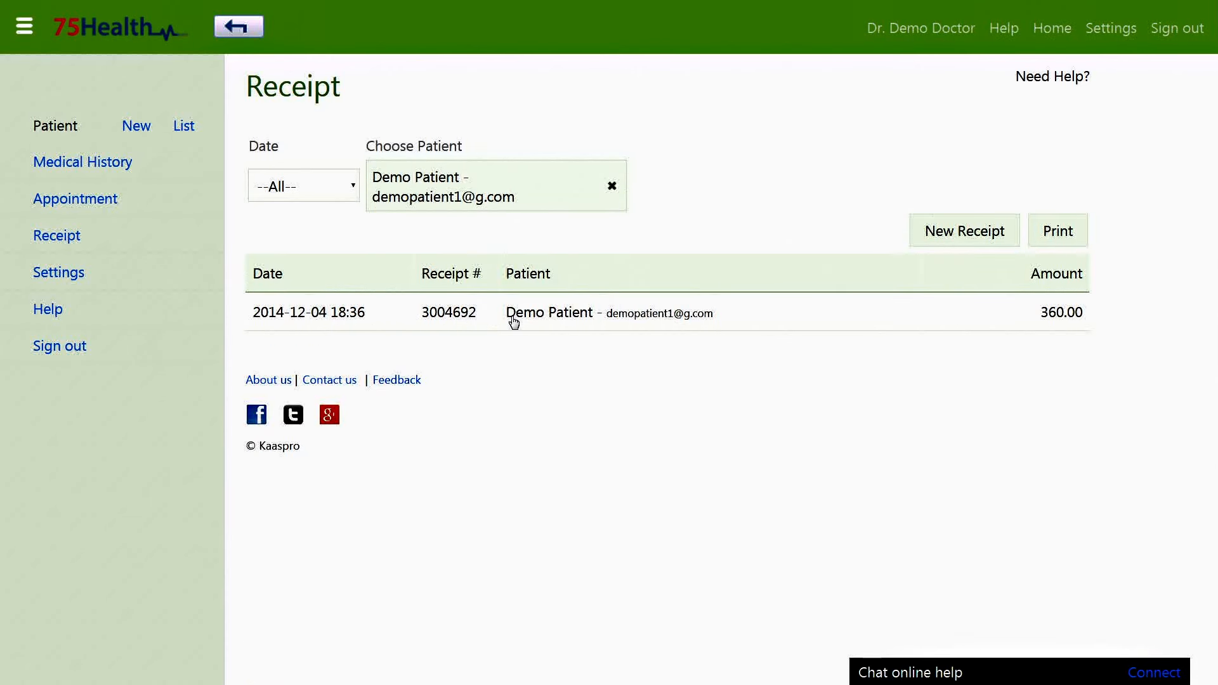
click(611, 185)
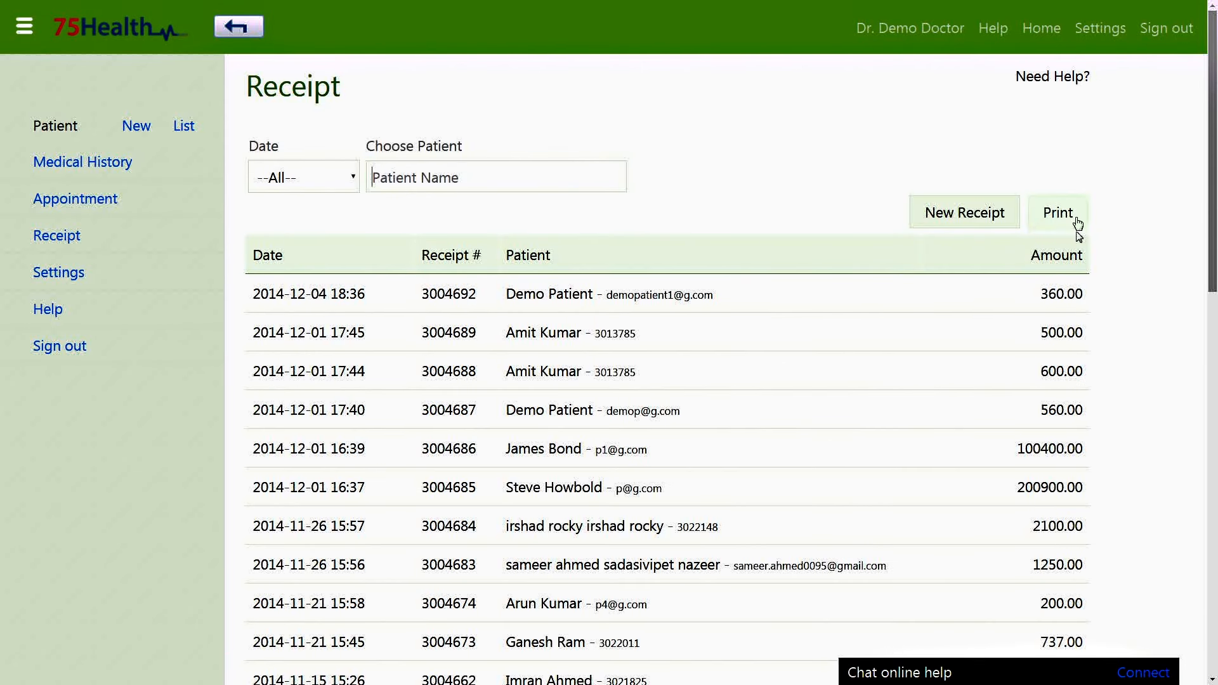
click(1108, 234)
key(ctrl+plus)
key(ctrl+plus)
key(ctrl+plus)
key(ctrl+plus)
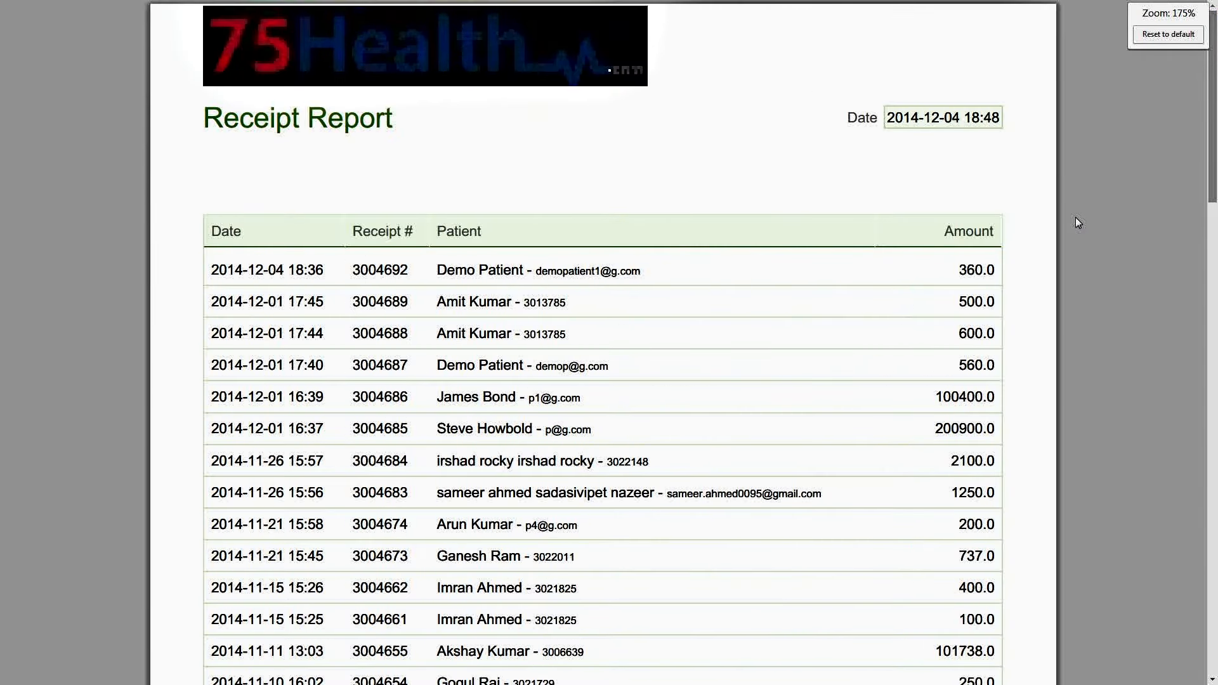
scroll(1077, 222, down, 4)
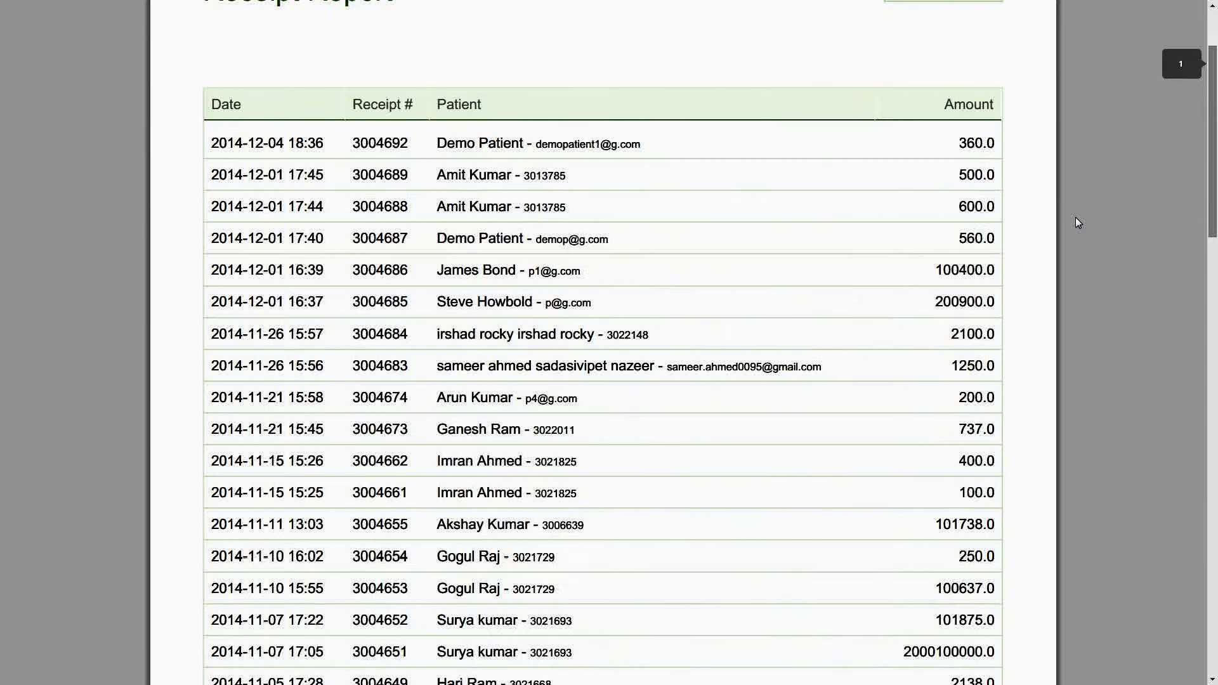
scroll(1078, 222, down, 3)
scroll(1078, 222, up, 7)
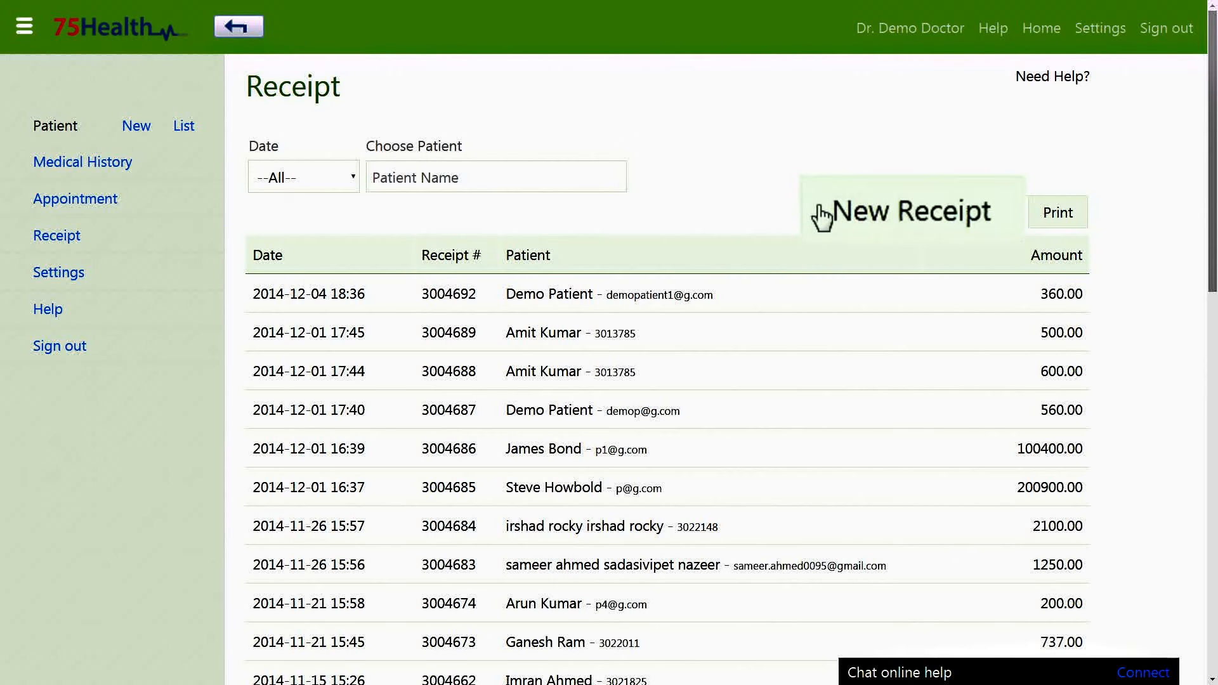
Start a new receipt for the demo patient.
click(823, 218)
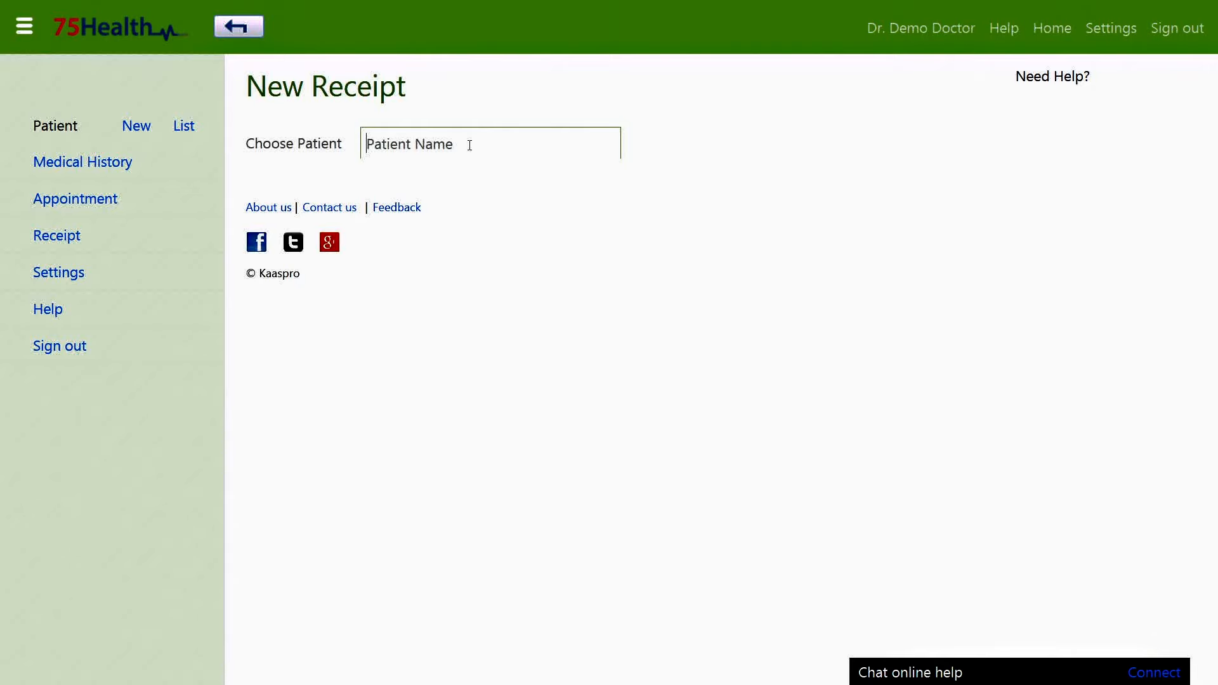
text(demo)
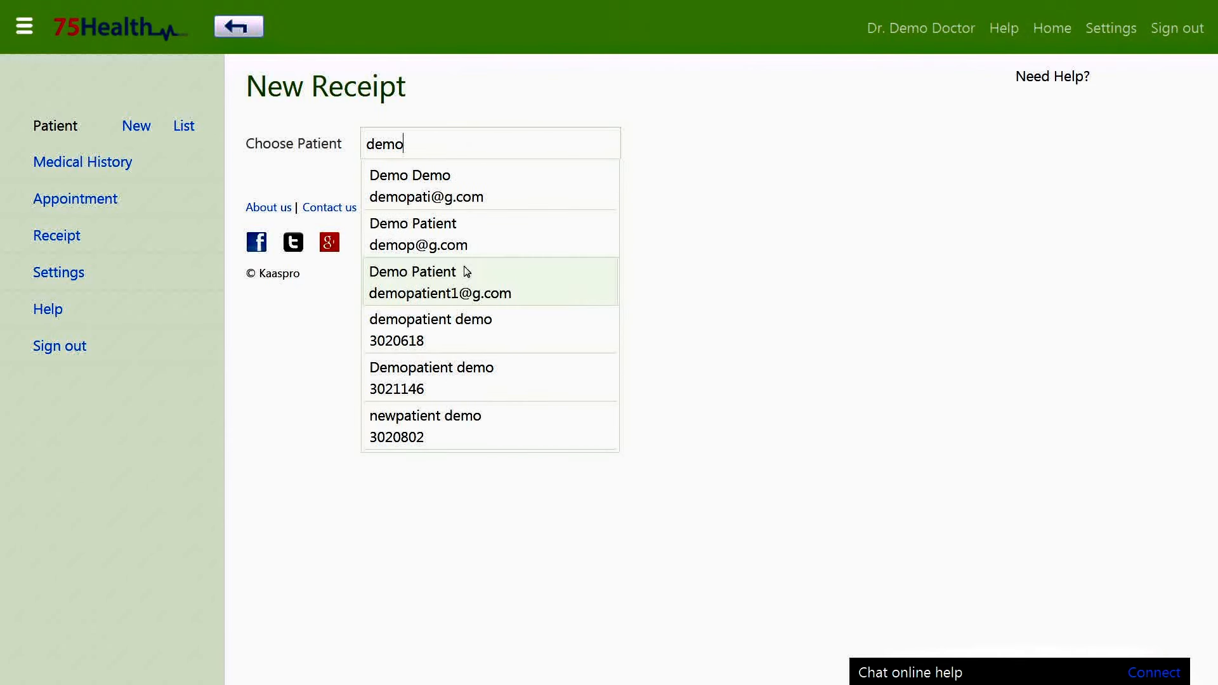
click(466, 277)
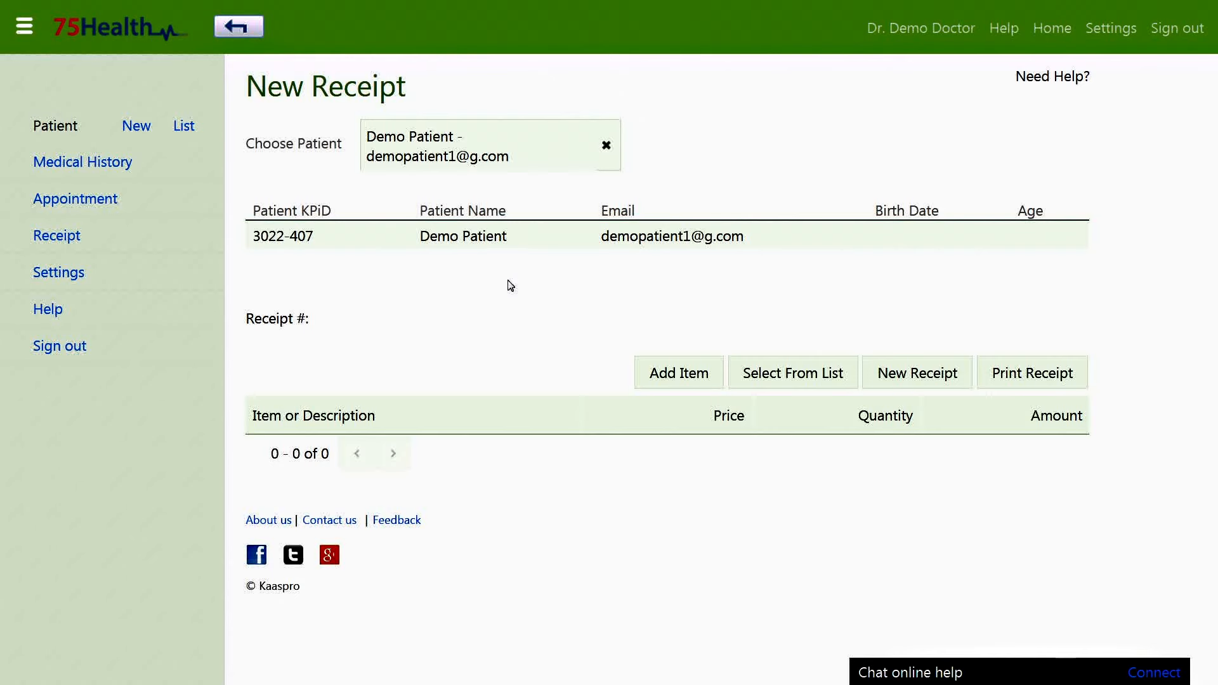
Add an Injction charges line priced 100 and save it.
click(674, 371)
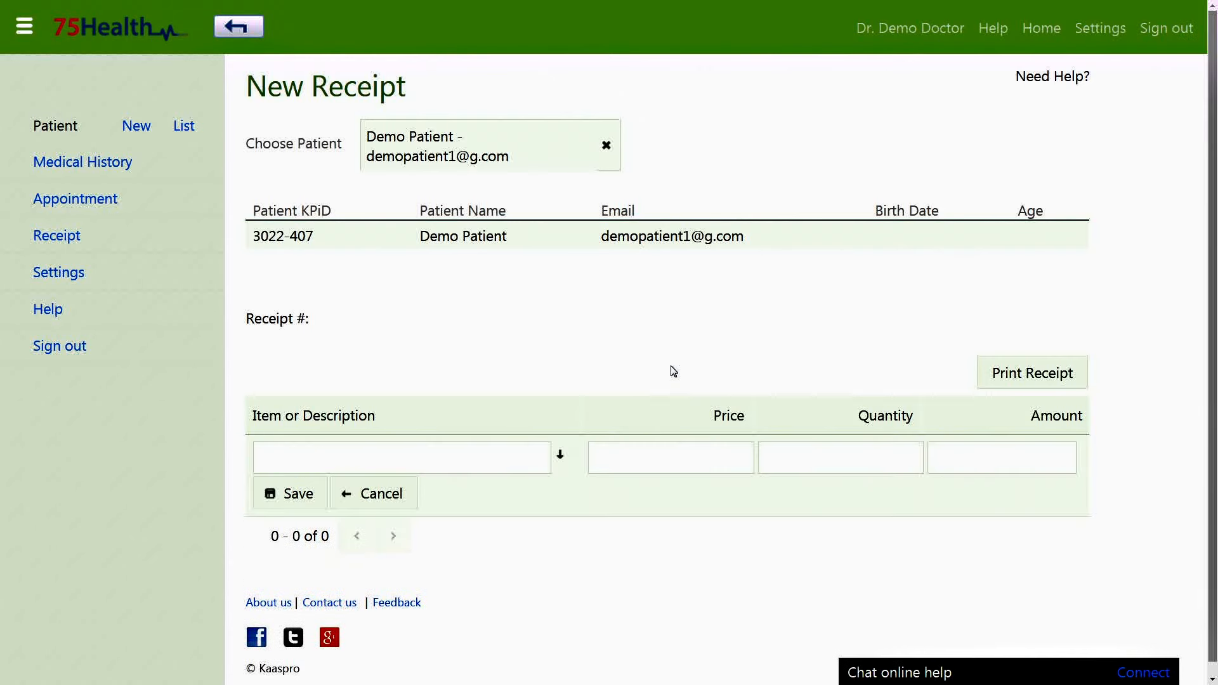
scroll(674, 372, down, 1)
click(517, 444)
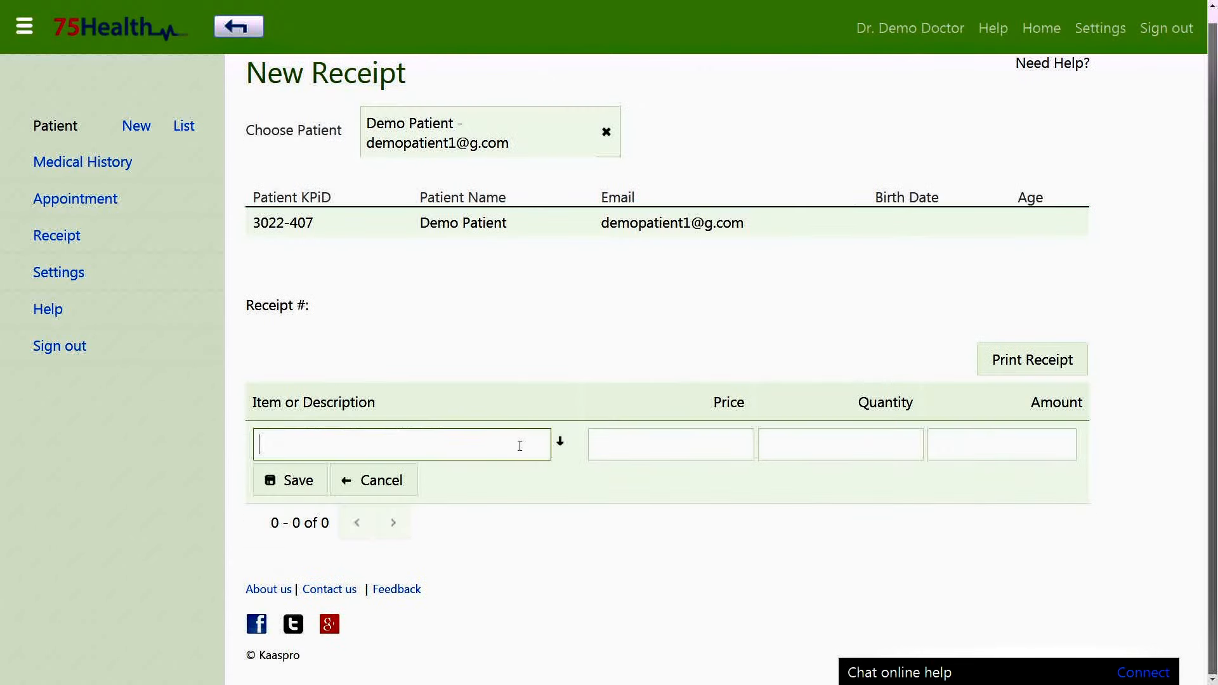
click(561, 446)
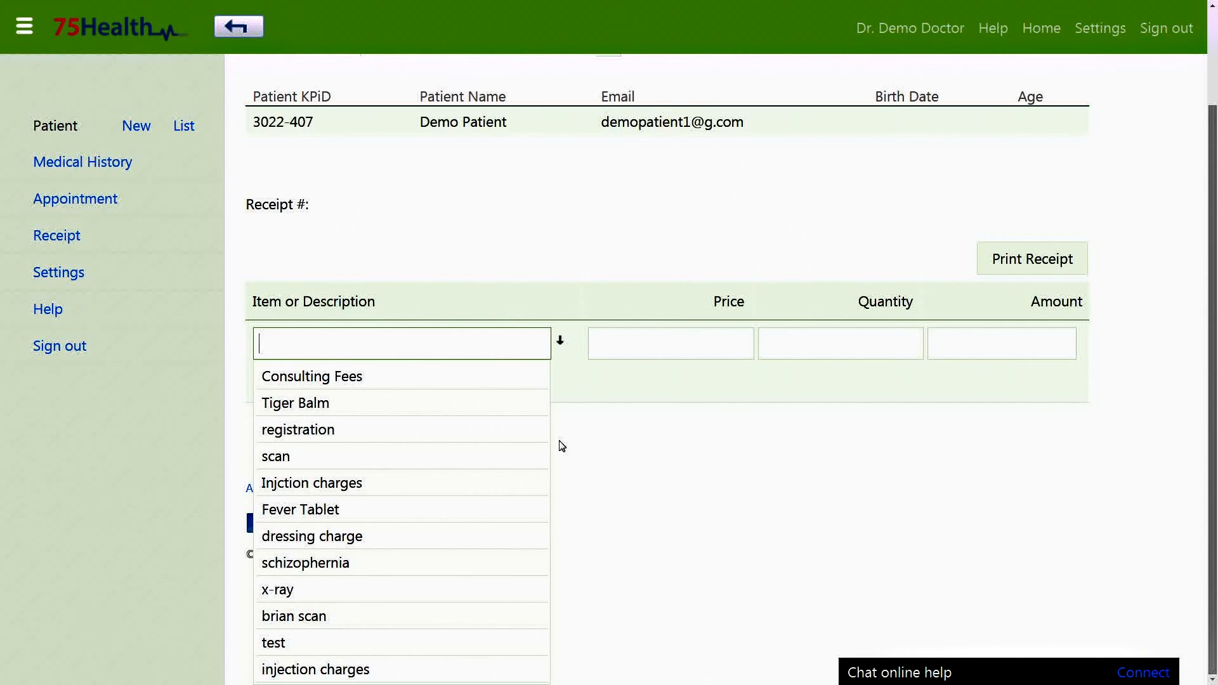
click(411, 486)
click(647, 440)
text(100)
click(298, 481)
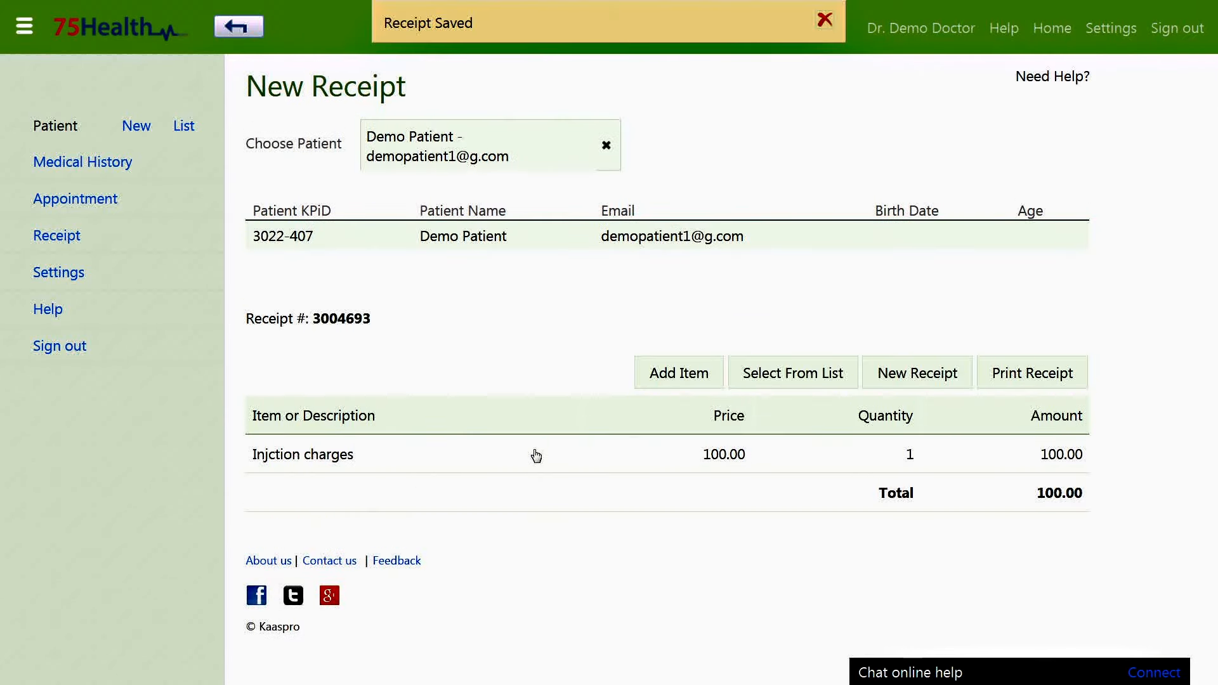
click(775, 372)
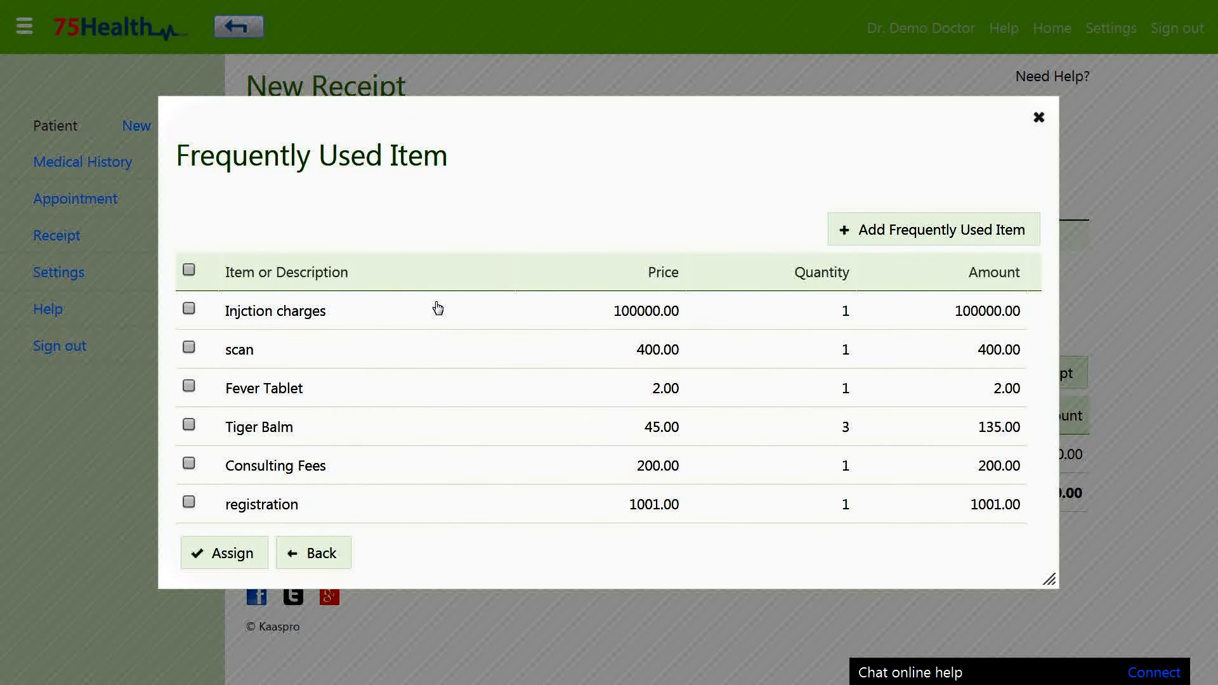
Assign Fever Tablet and registration from the frequently used items, then delete the registration line.
click(189, 387)
click(188, 503)
click(225, 553)
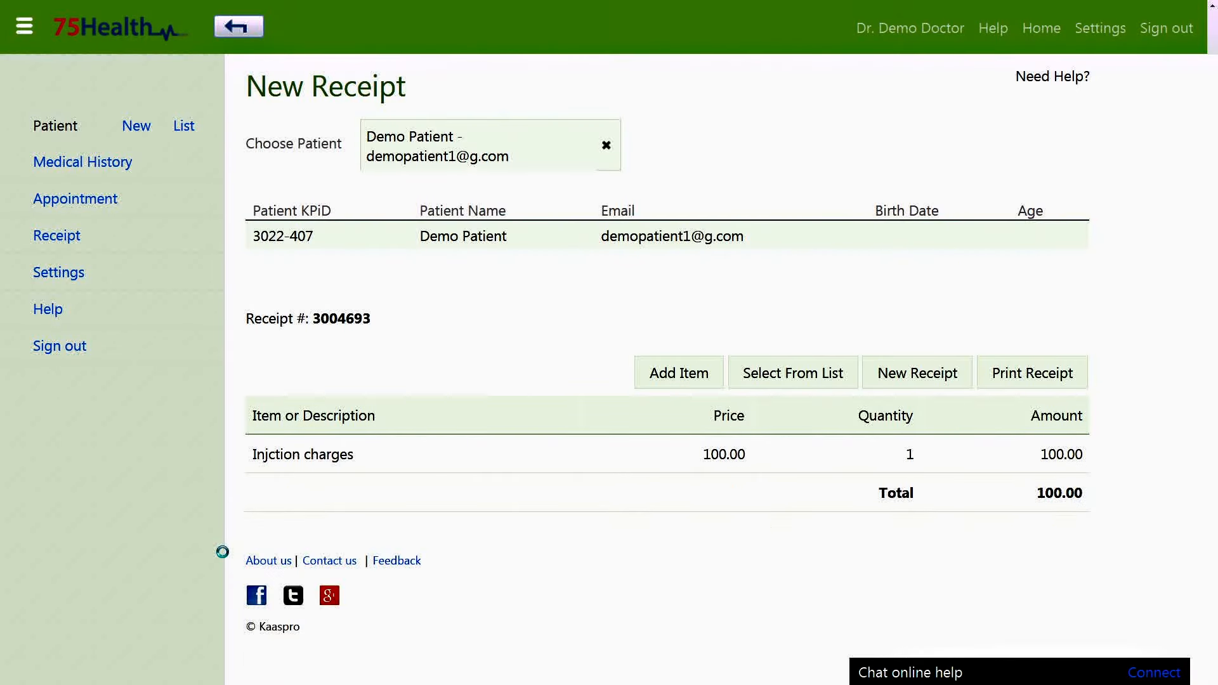
click(398, 536)
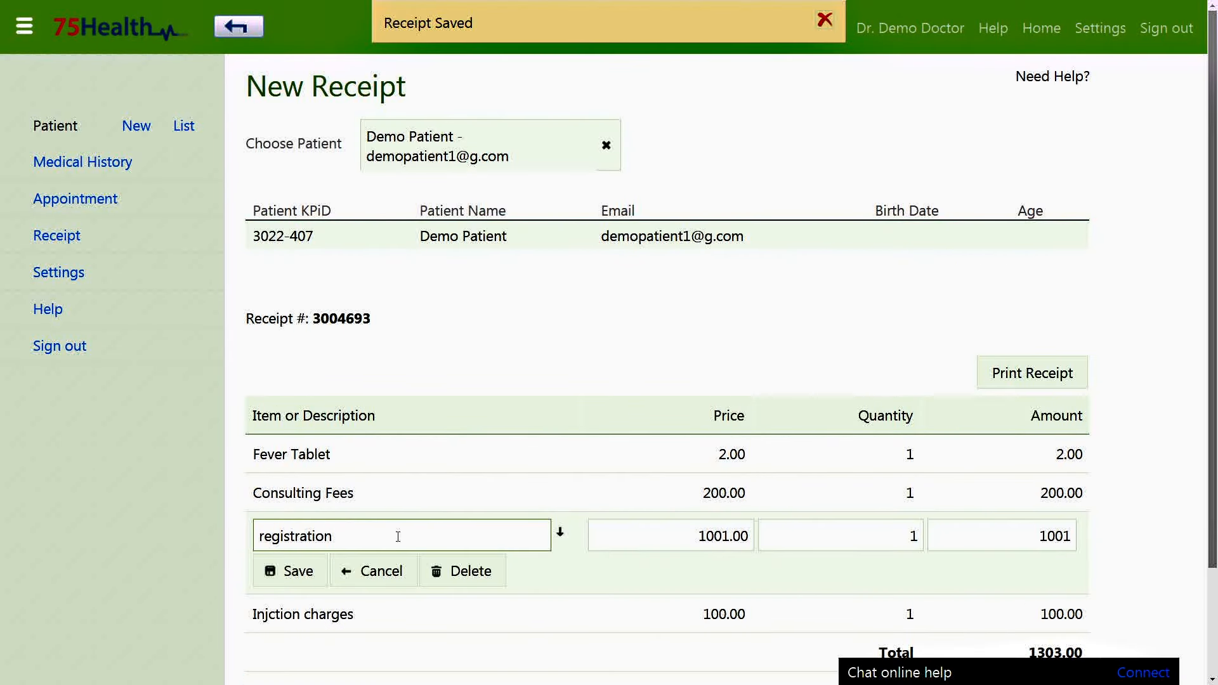
click(471, 572)
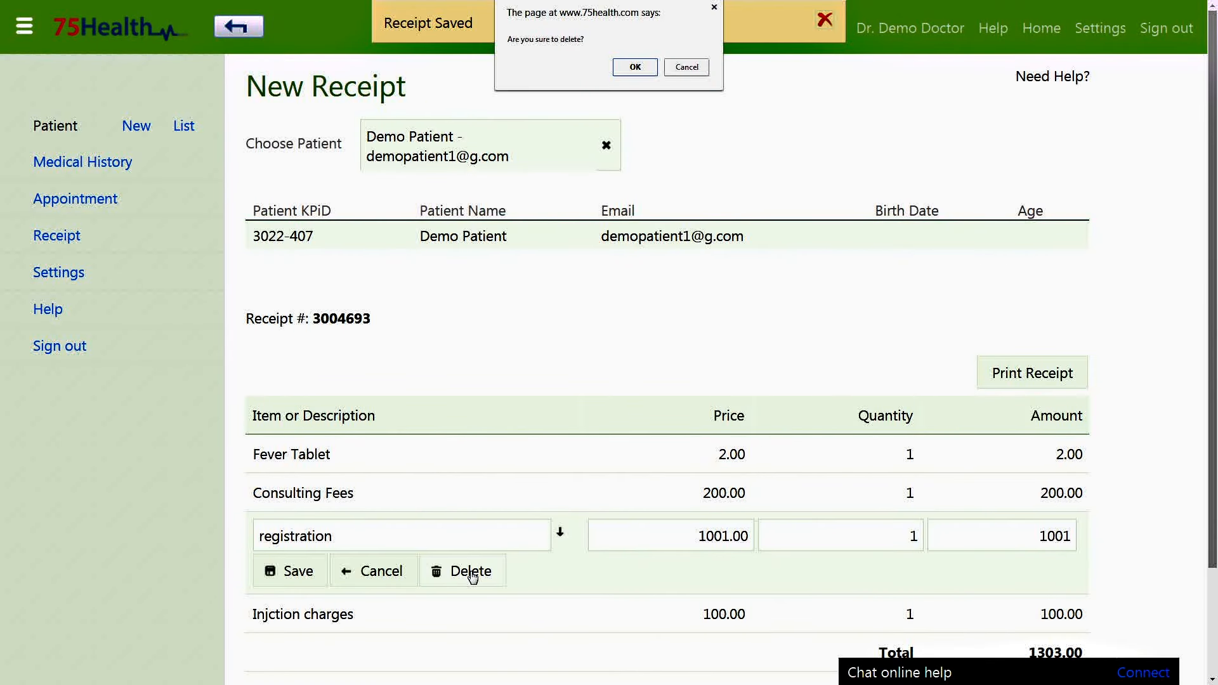
click(631, 68)
Add a Fever Tablet line item and open the receipt's printable copy.
click(678, 372)
click(561, 458)
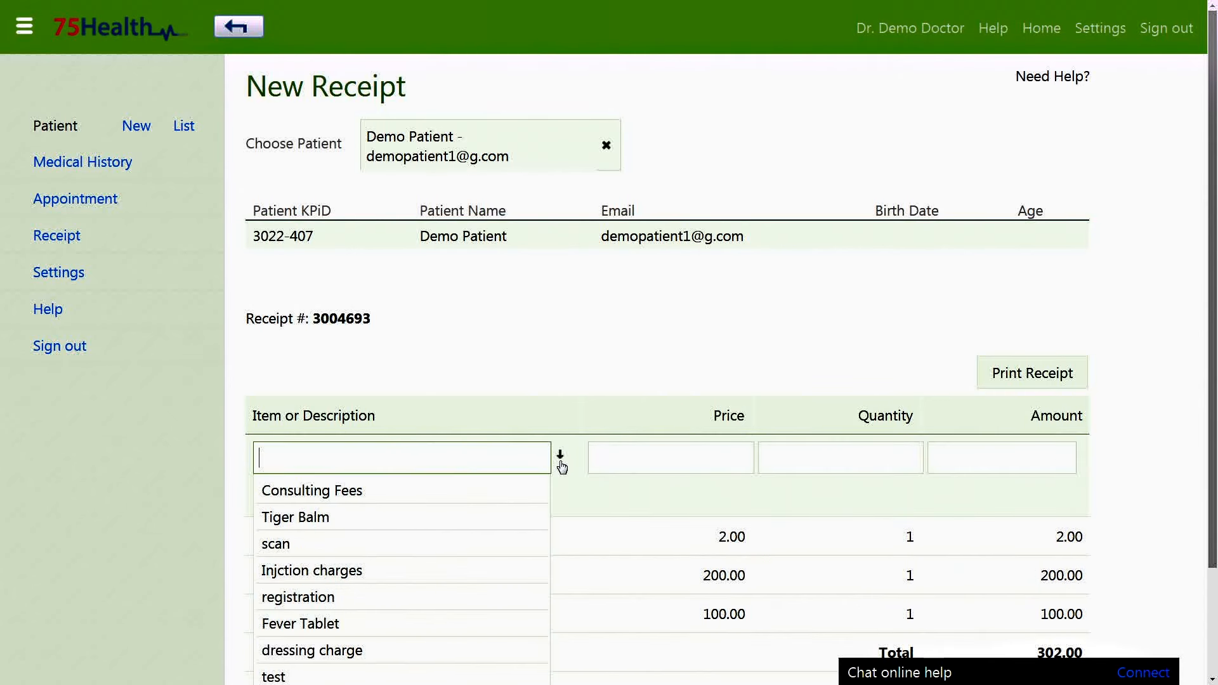
scroll(536, 481, down, 2)
click(516, 488)
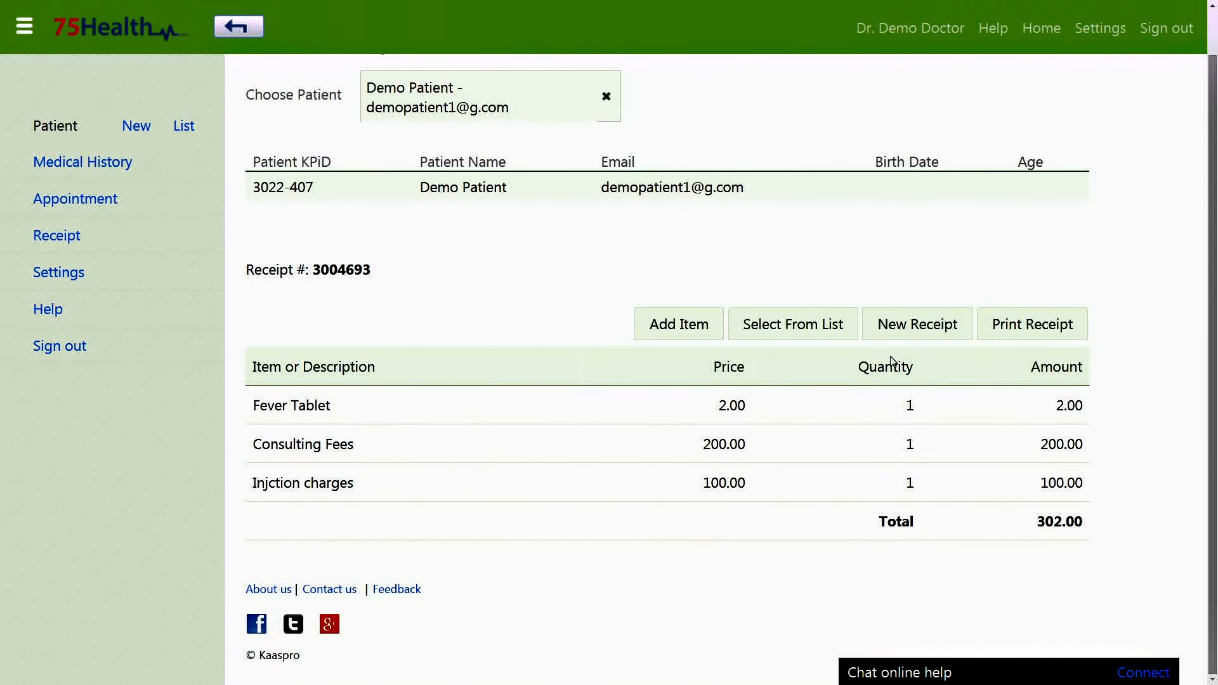
click(1006, 348)
Zoom in twice on the receipt print preview.
key(ctrl+plus)
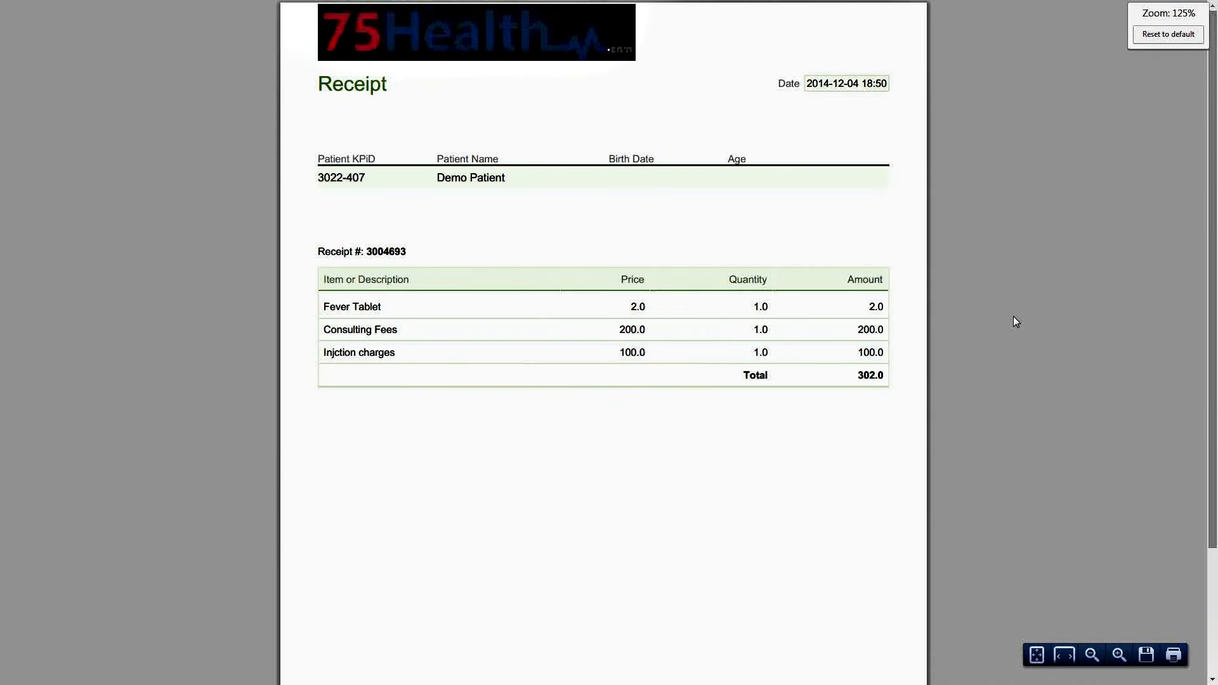
key(ctrl+plus)
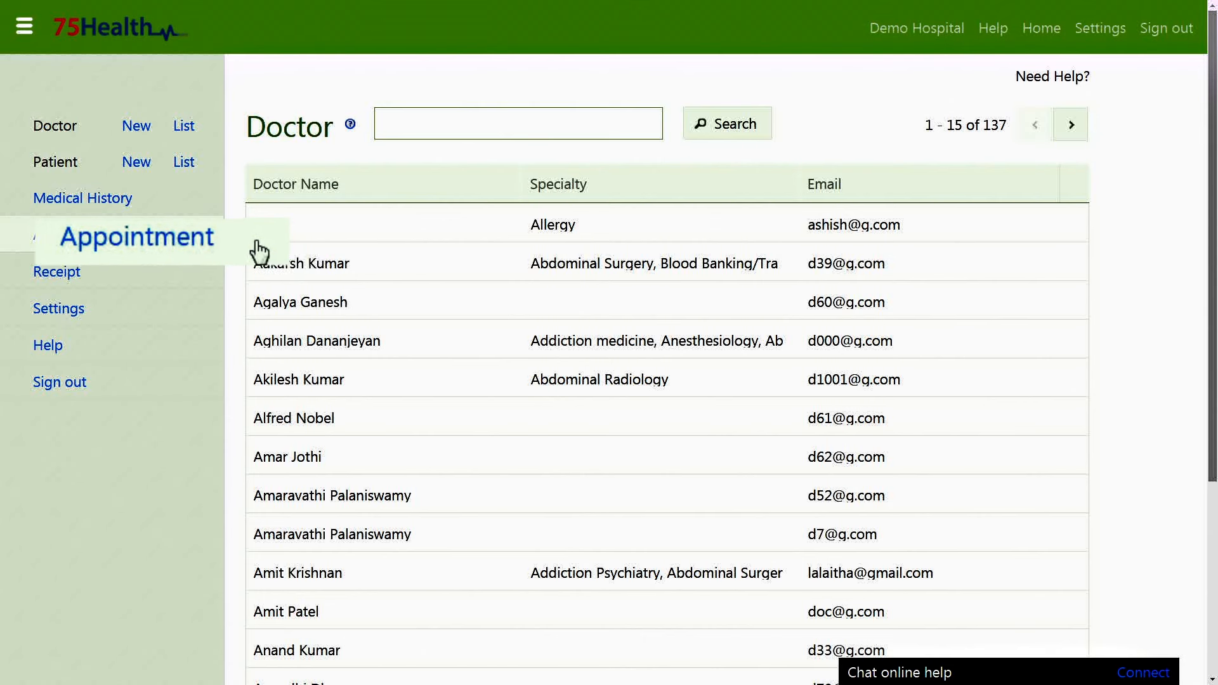
On the appointments page, pick then clear a demo doctor, and open Thursday 2014-12-04's schedule.
click(141, 240)
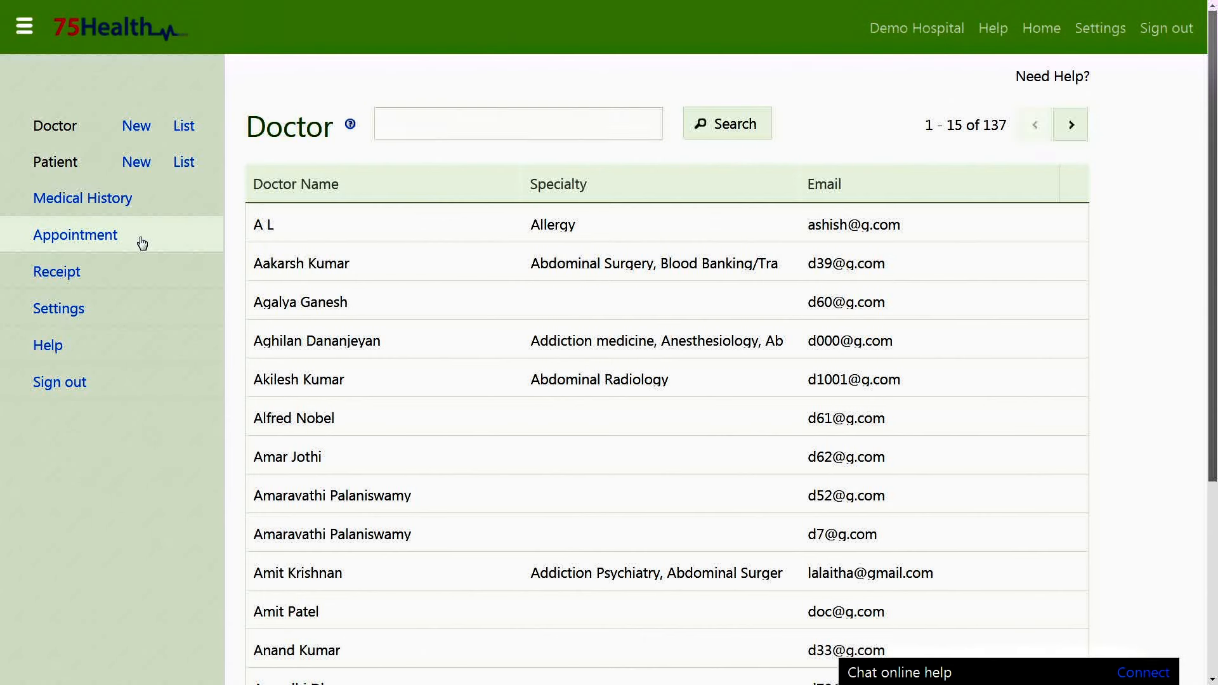
click(140, 237)
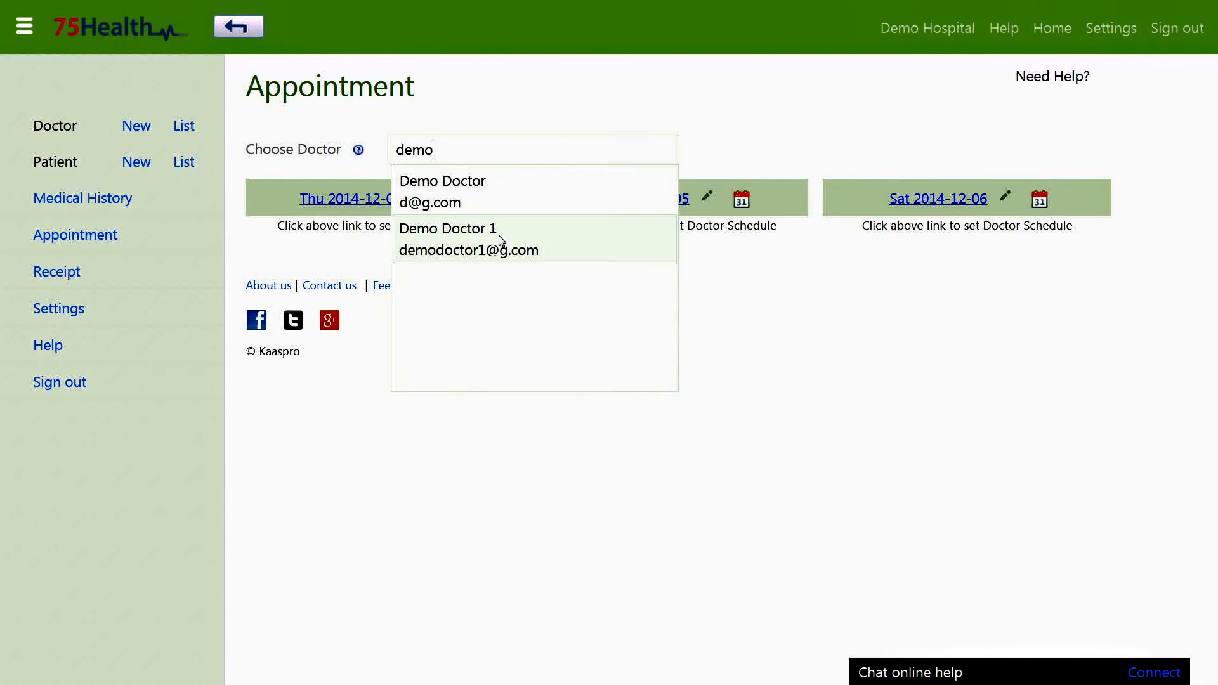
click(500, 241)
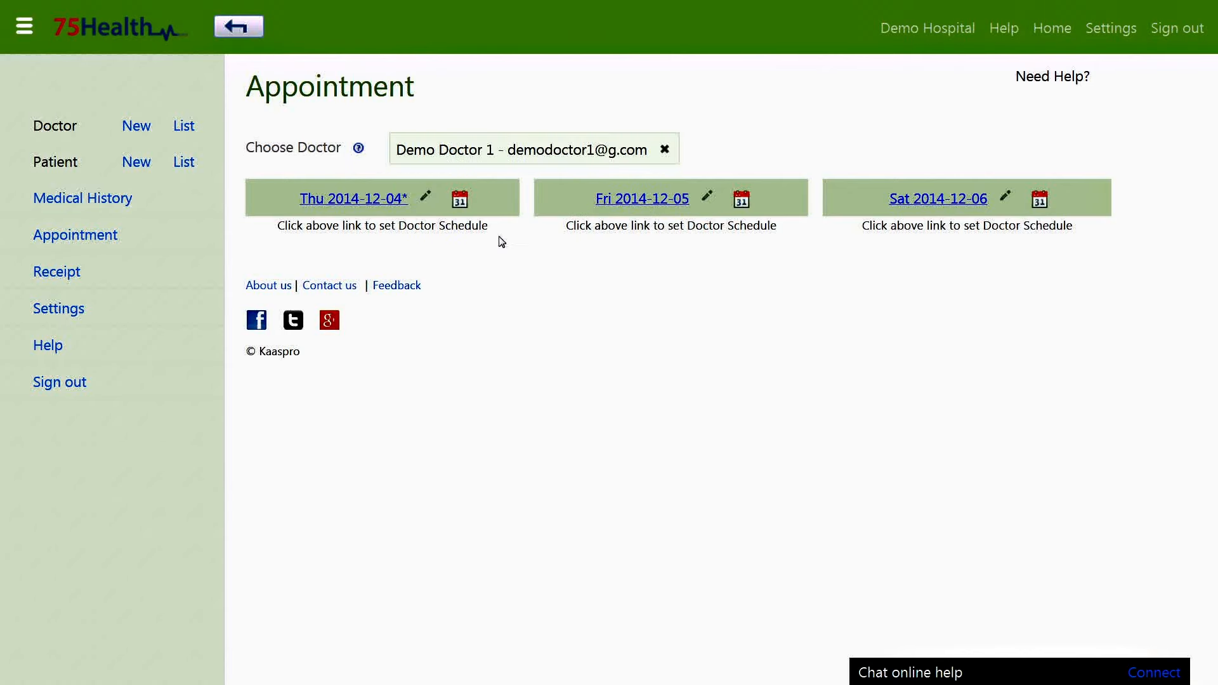
click(664, 151)
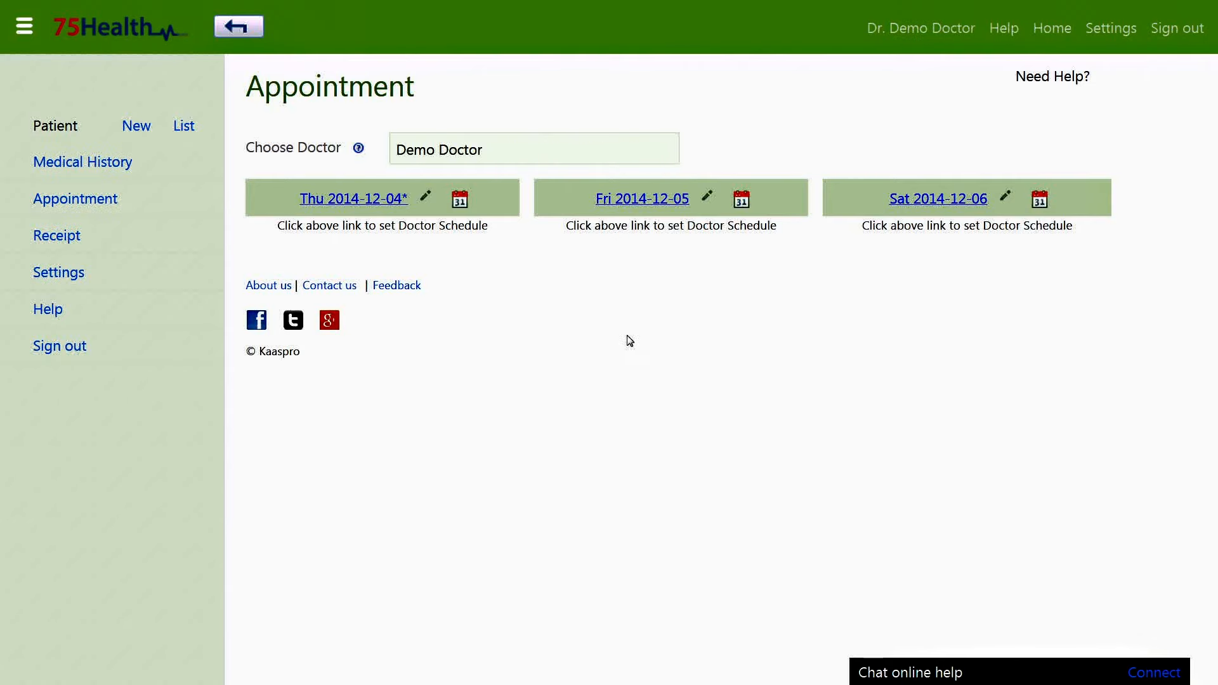
click(368, 201)
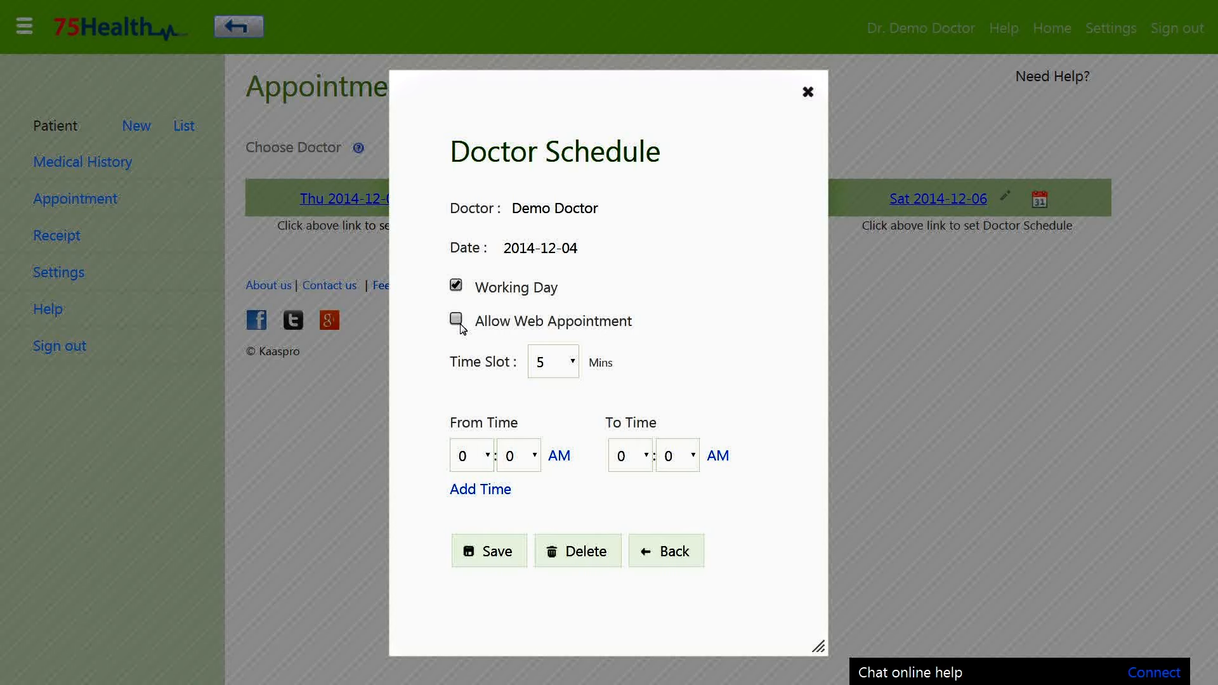
Use 10-minute time slots with a first working period from 10 to 11 AM.
click(556, 363)
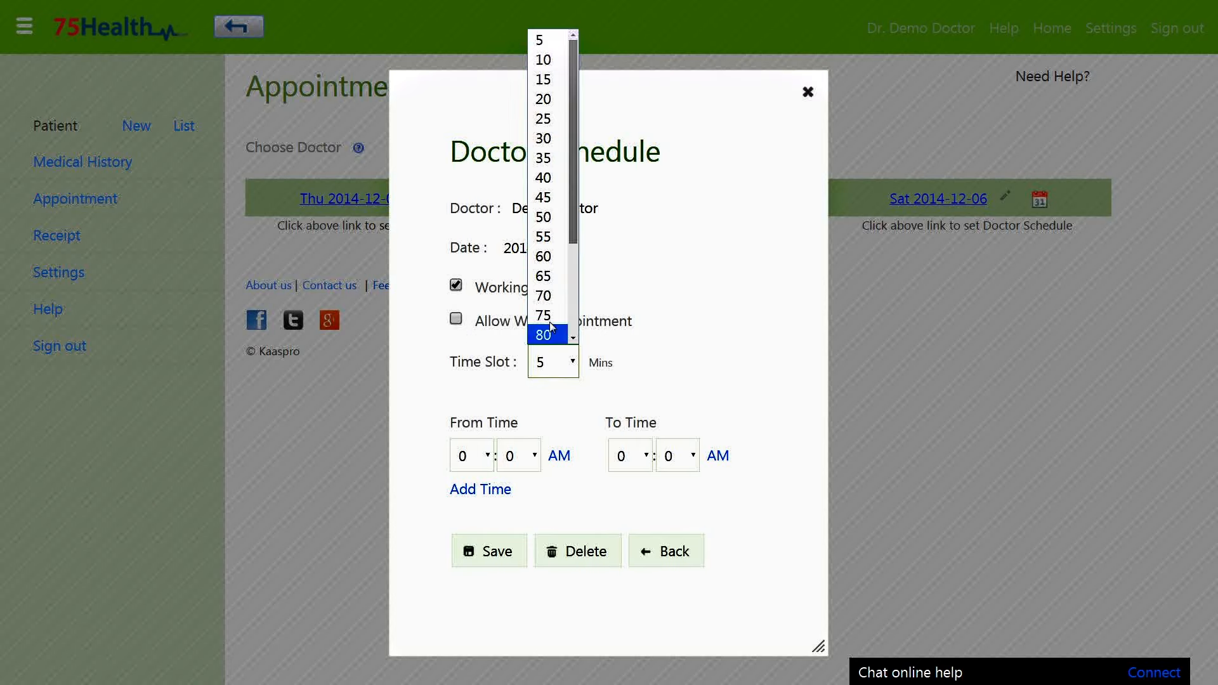
click(544, 58)
click(472, 455)
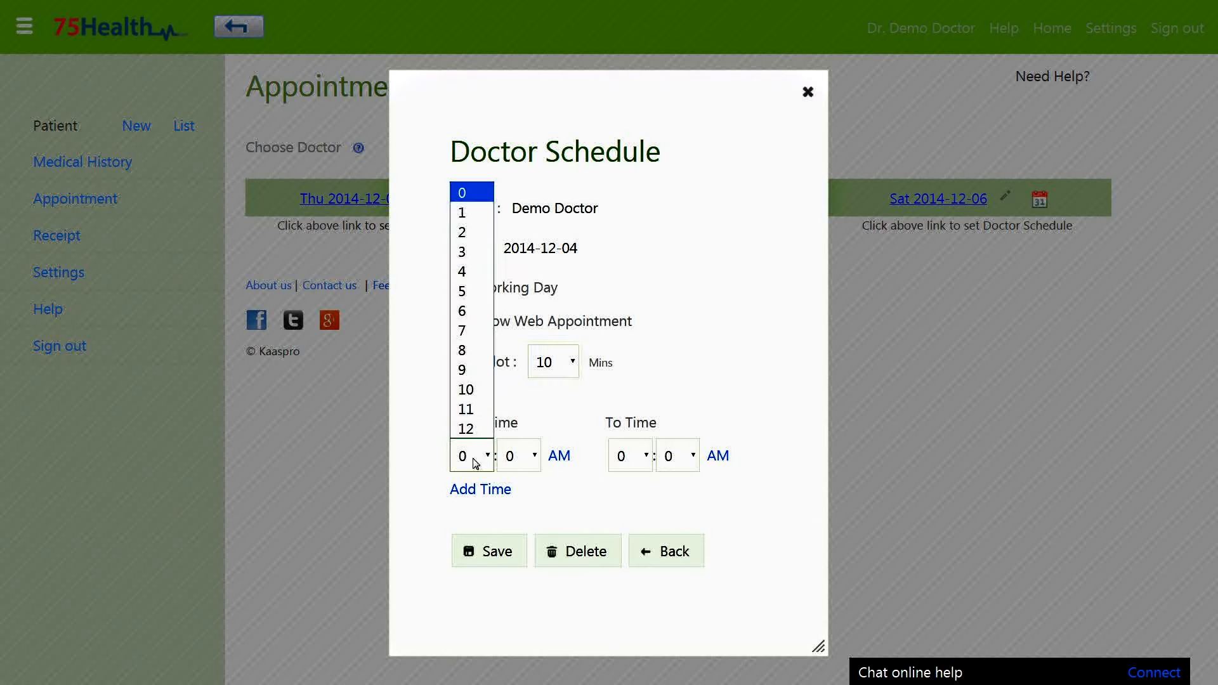
click(469, 389)
click(630, 455)
click(630, 409)
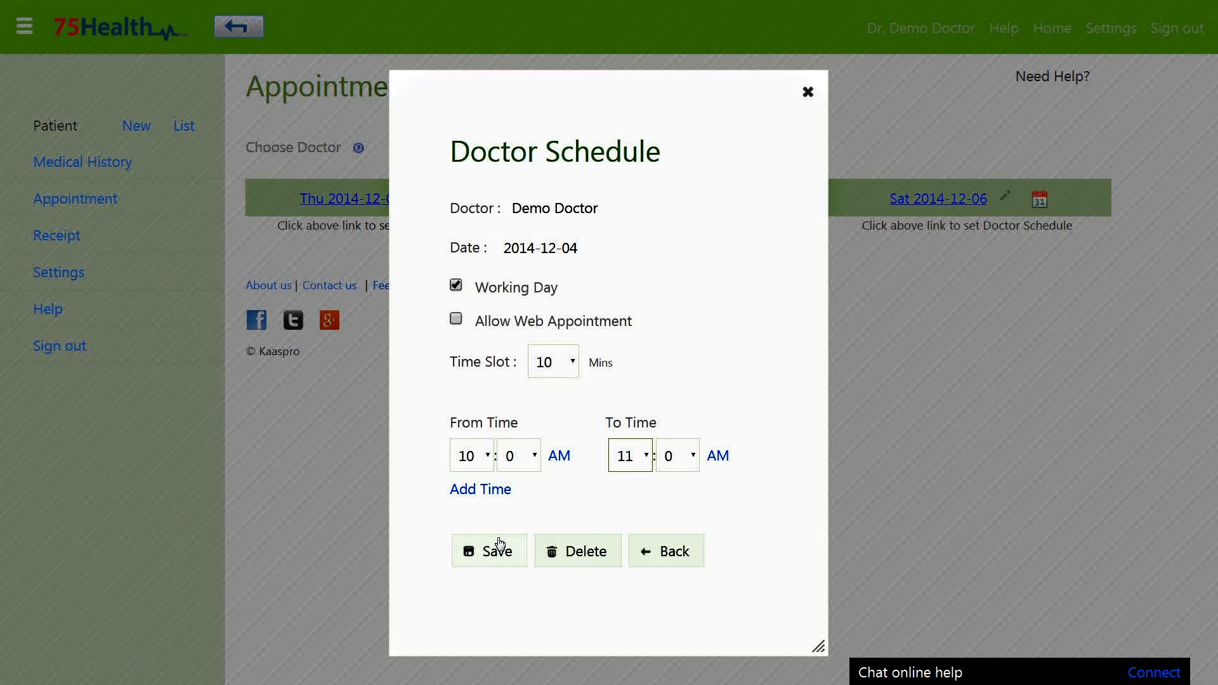
Add a second period from 12 PM to 2 PM and save Thursday's schedule.
click(494, 489)
click(482, 496)
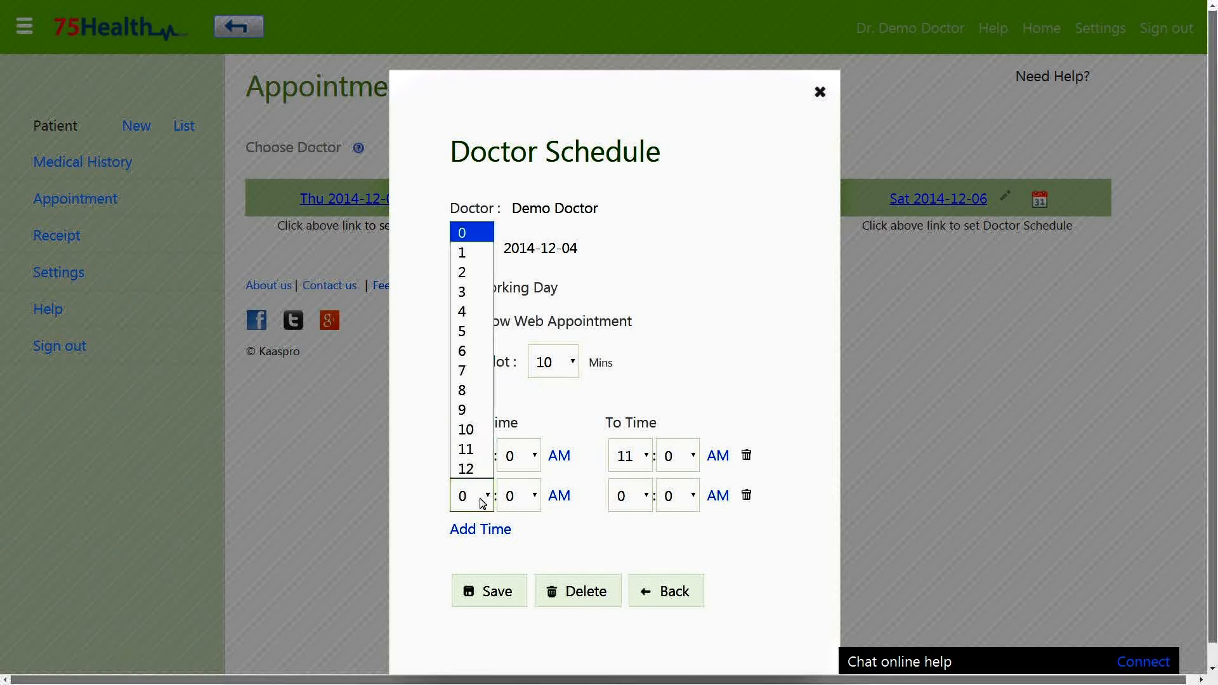
click(469, 468)
click(628, 496)
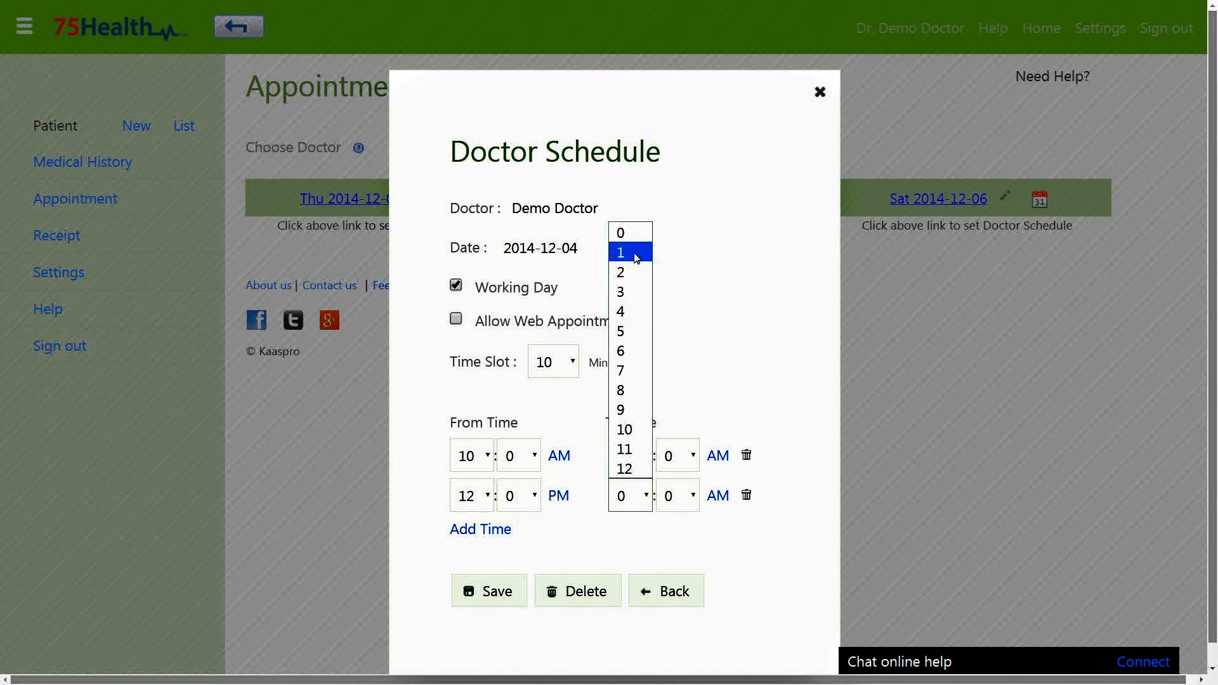
click(625, 272)
click(717, 495)
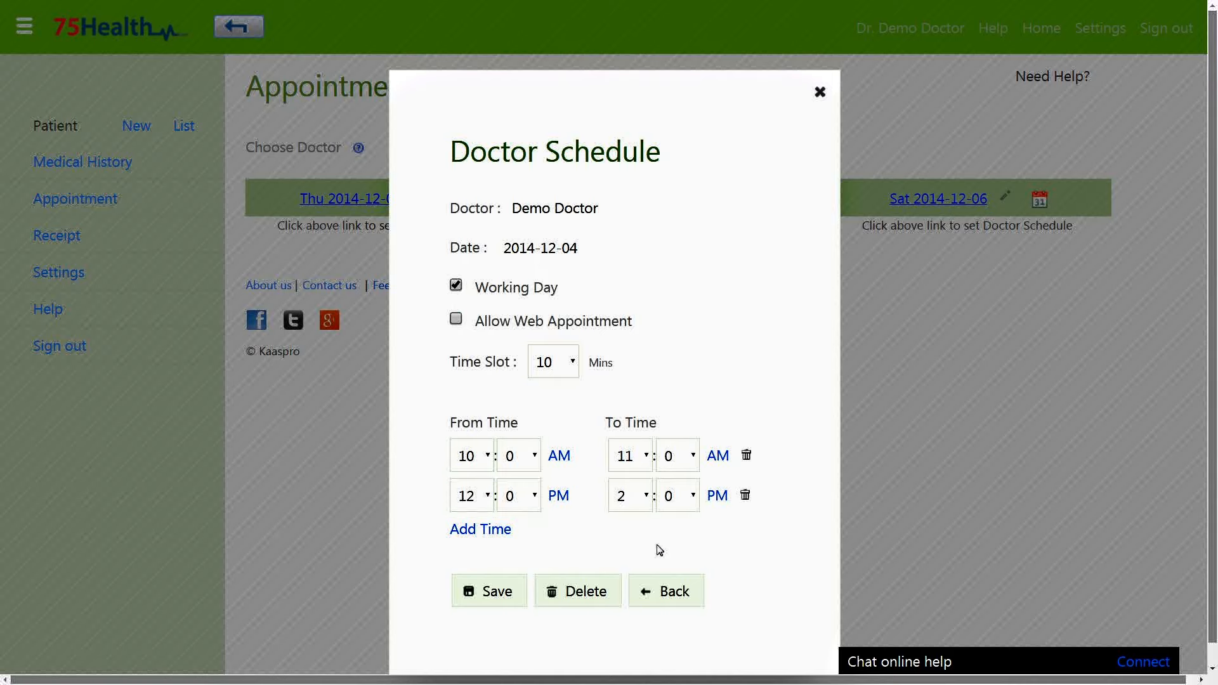
click(489, 605)
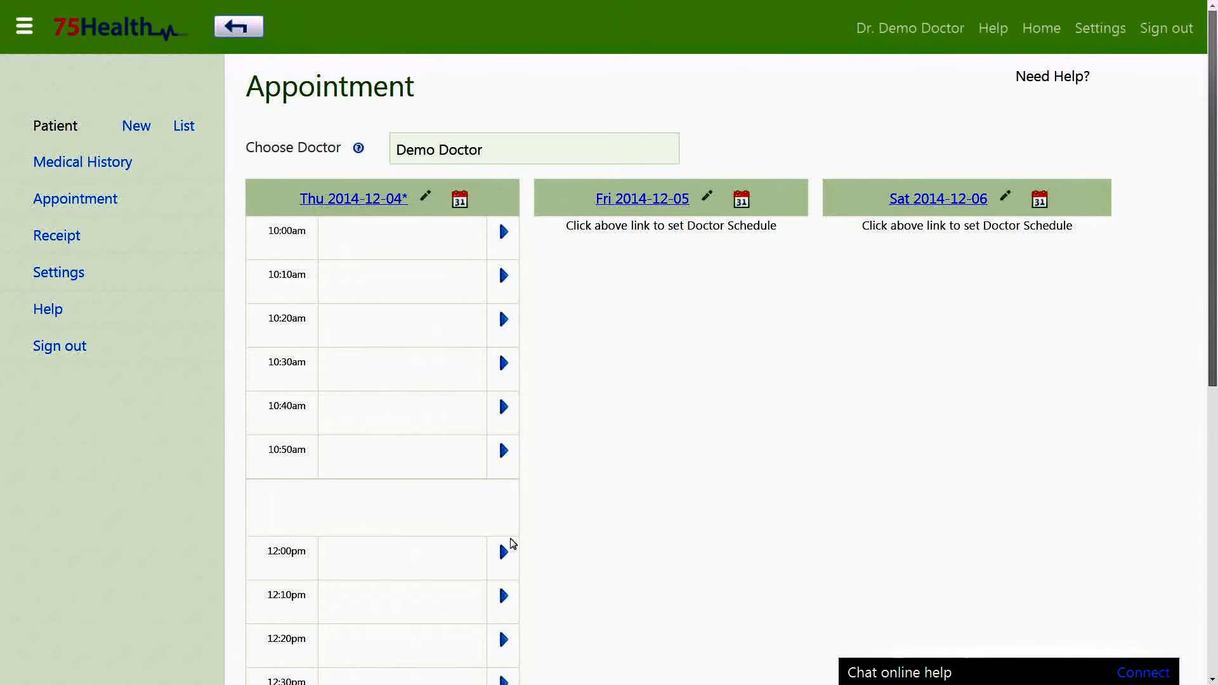
scroll(614, 378, down, 1)
scroll(614, 379, down, 5)
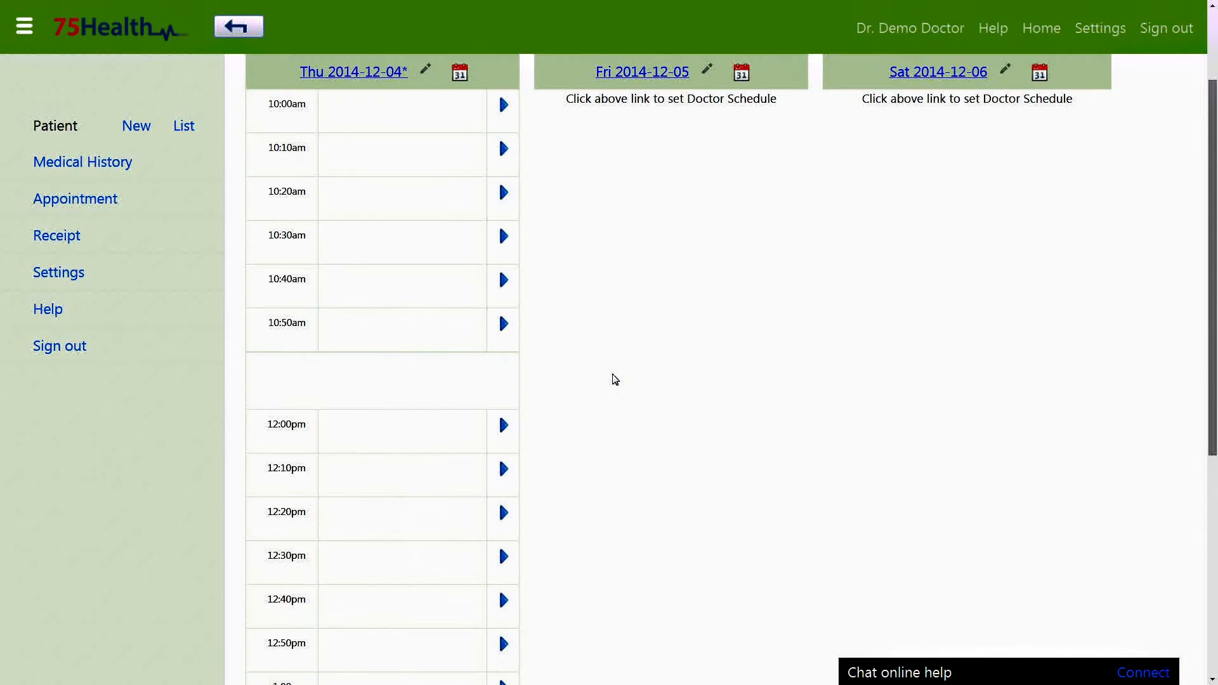
scroll(614, 379, down, 3)
scroll(613, 379, up, 9)
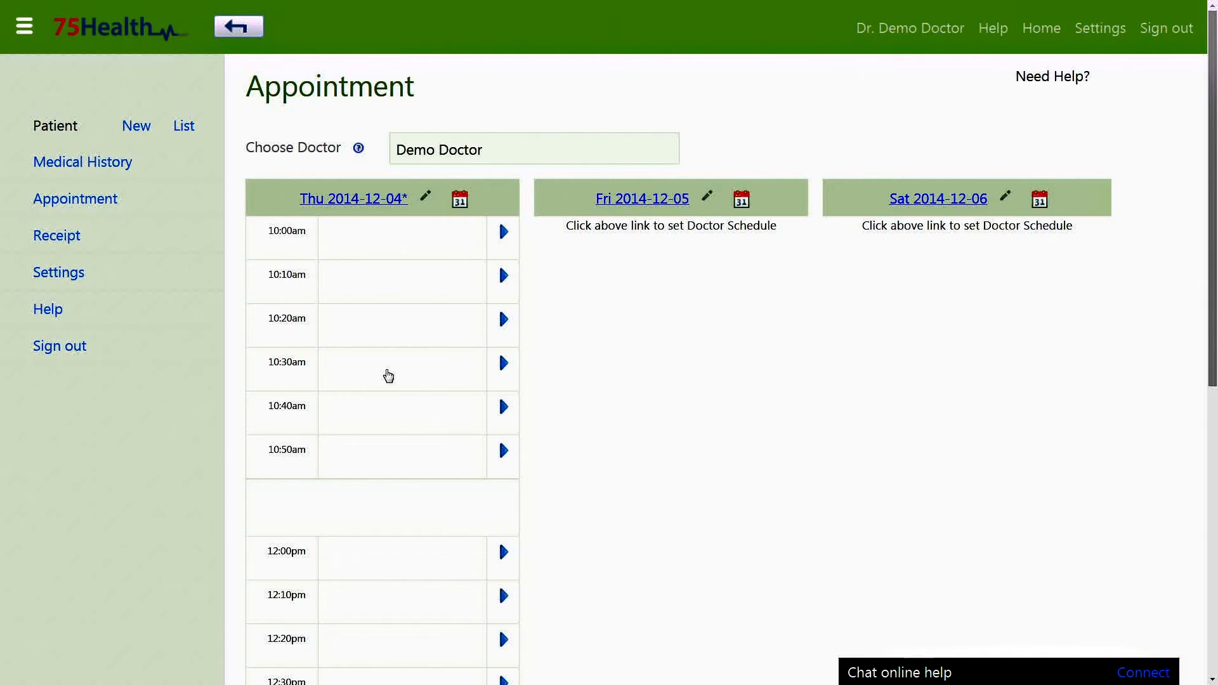
Book the demo patient into the Thursday 10:30am slot with description Fever.
click(388, 375)
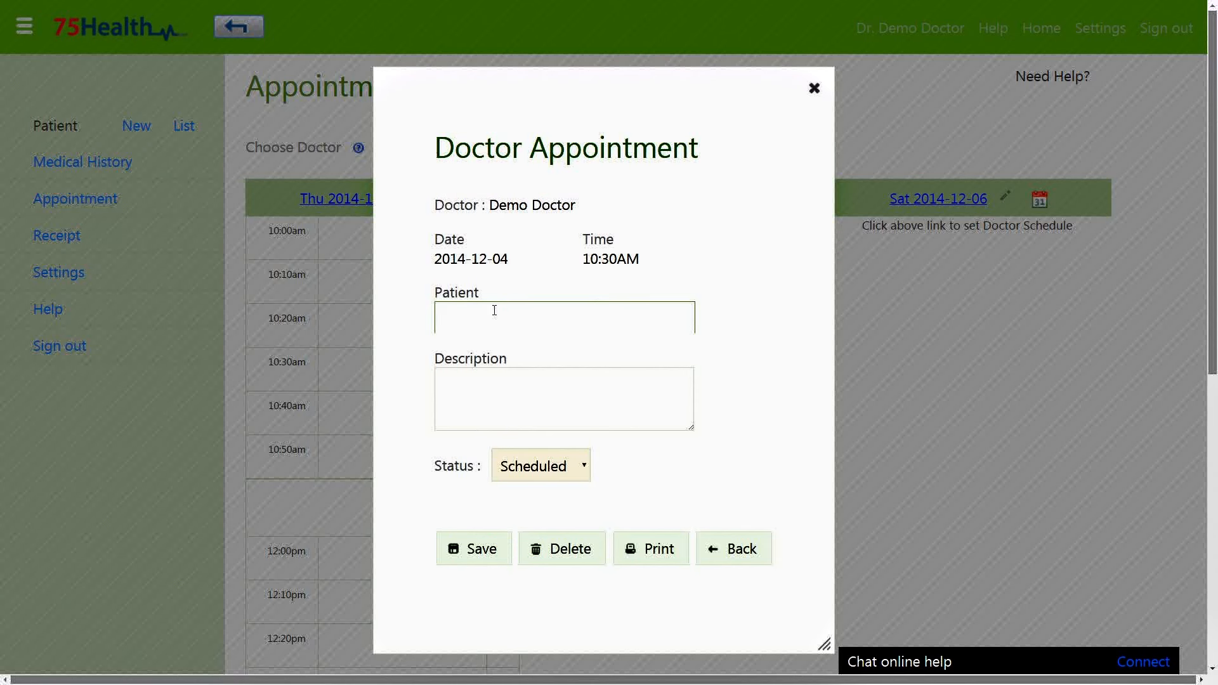
text(demo)
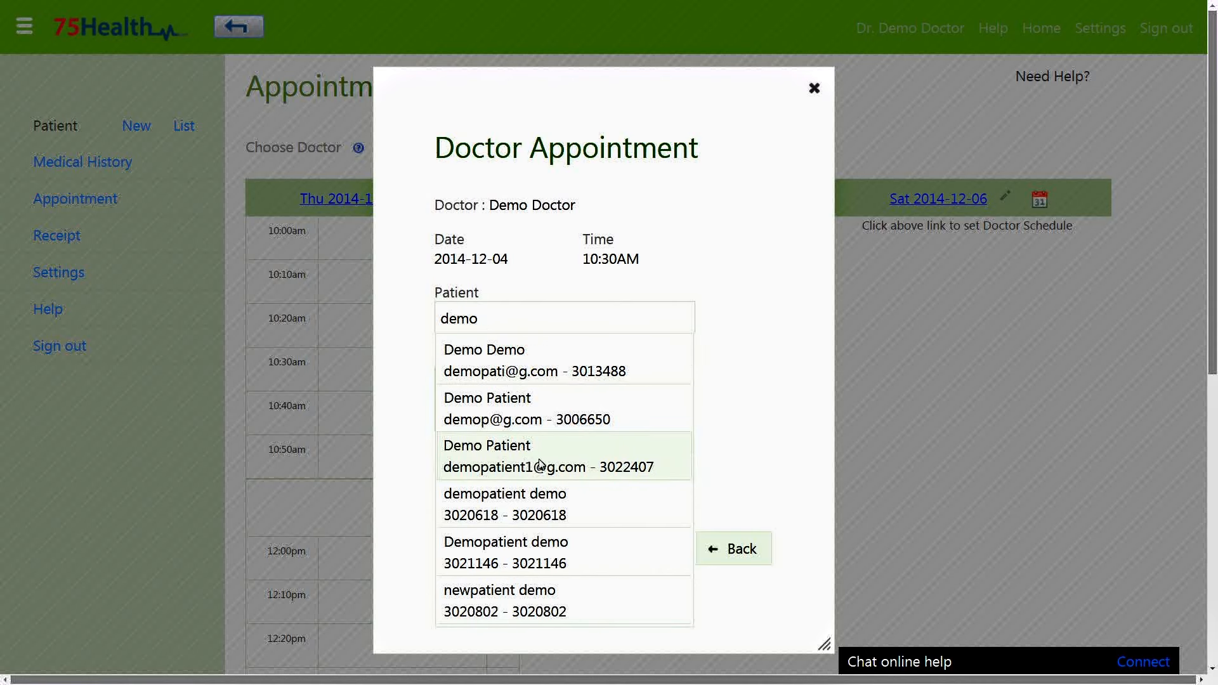
click(540, 465)
click(583, 433)
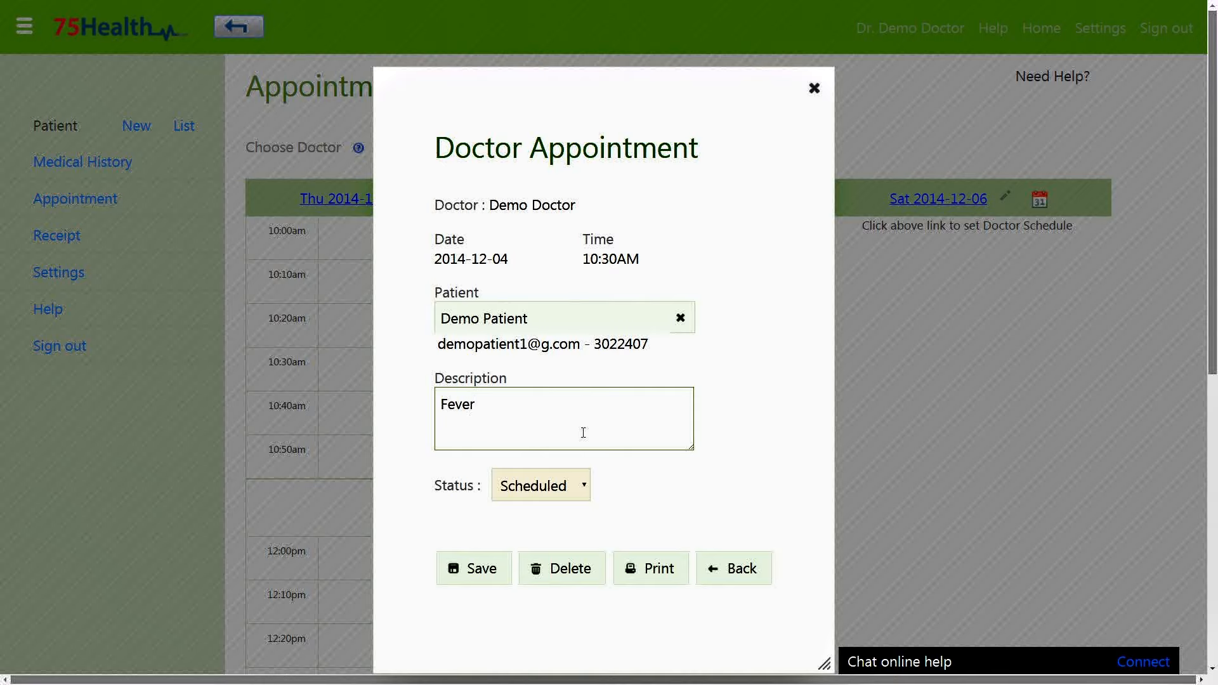
click(484, 583)
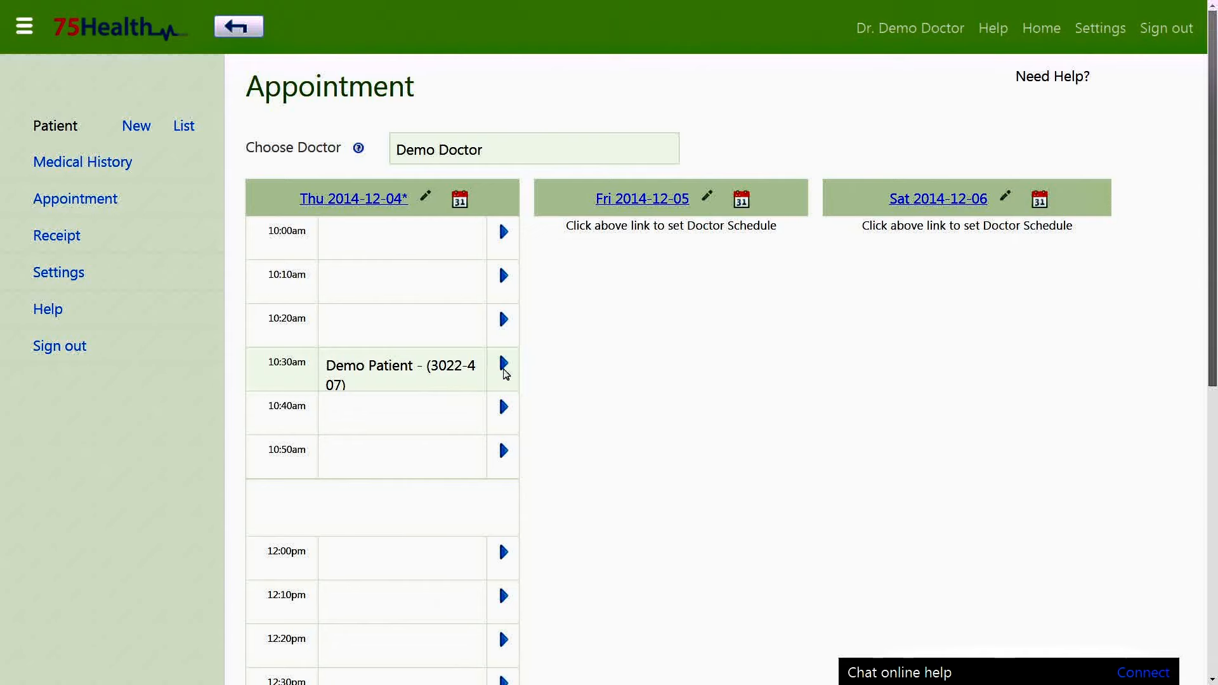
Change the 10:30am appointment's status to In Progress and save it.
click(476, 365)
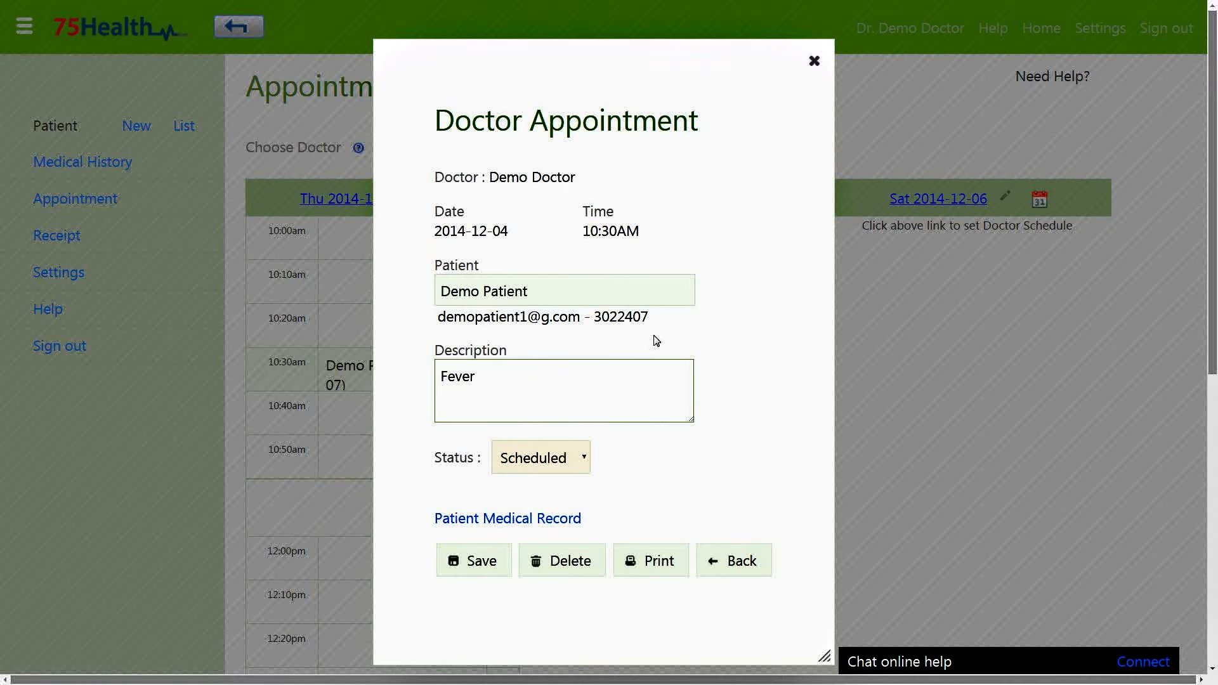
click(571, 458)
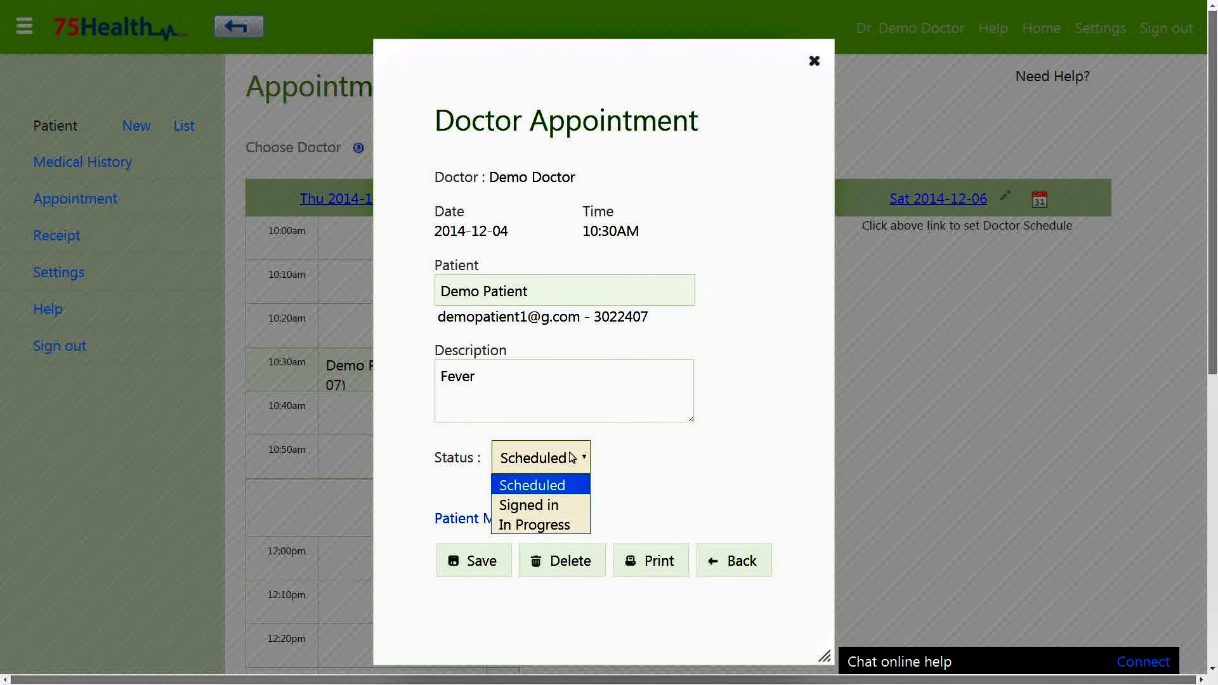
click(562, 508)
click(519, 475)
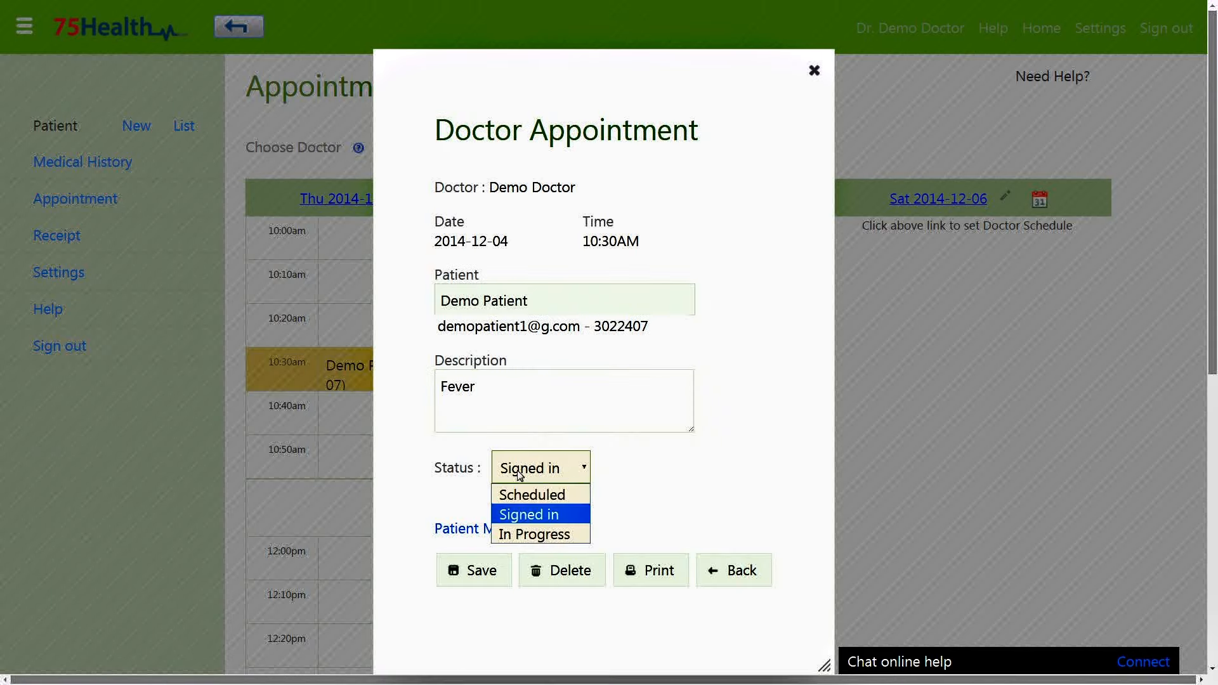
click(538, 534)
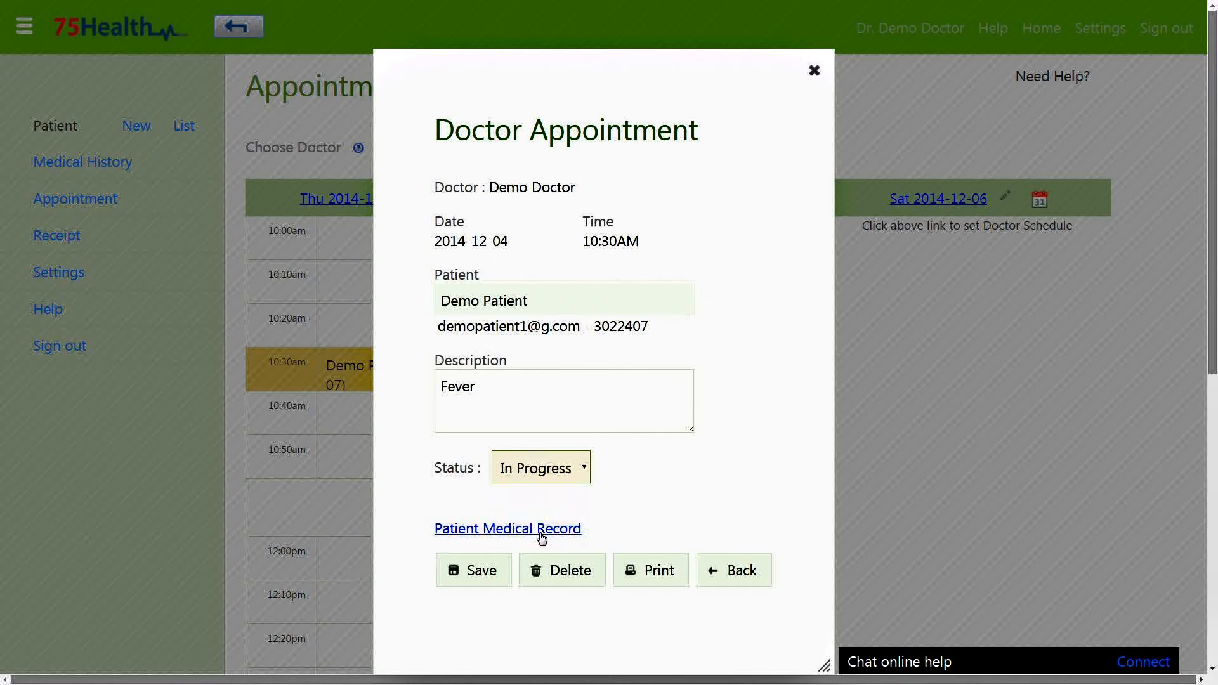
click(473, 570)
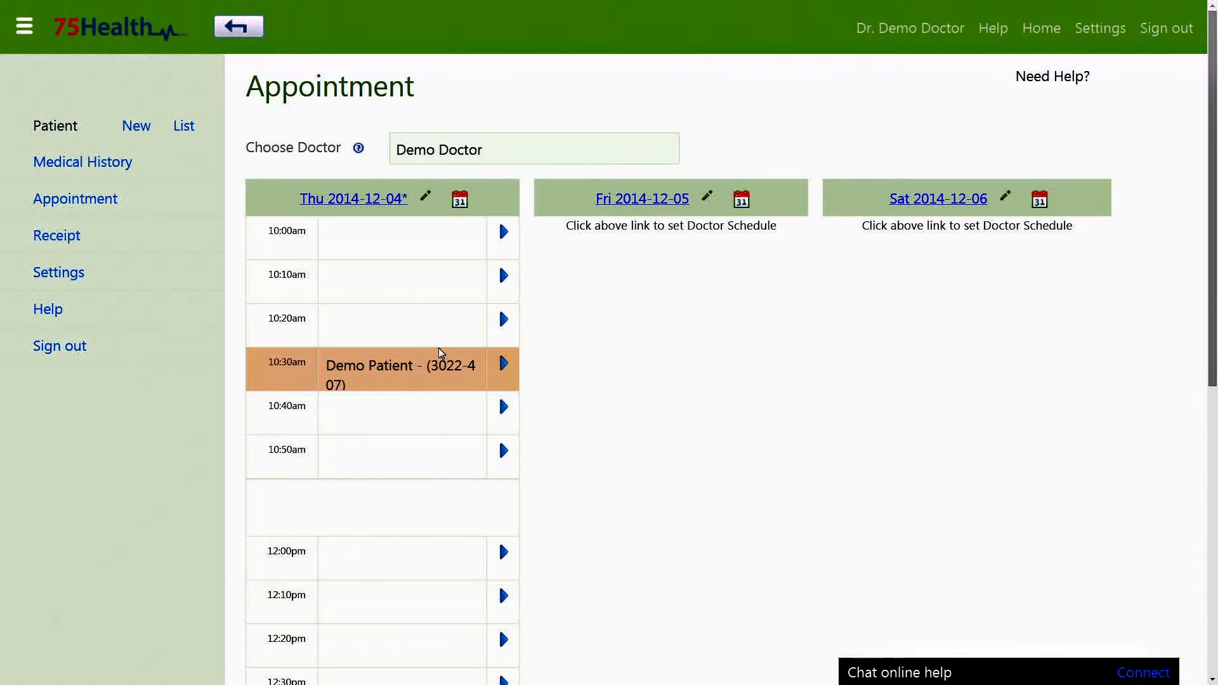
View the patient's medical record, then reopen the 10:30am appointment.
click(441, 356)
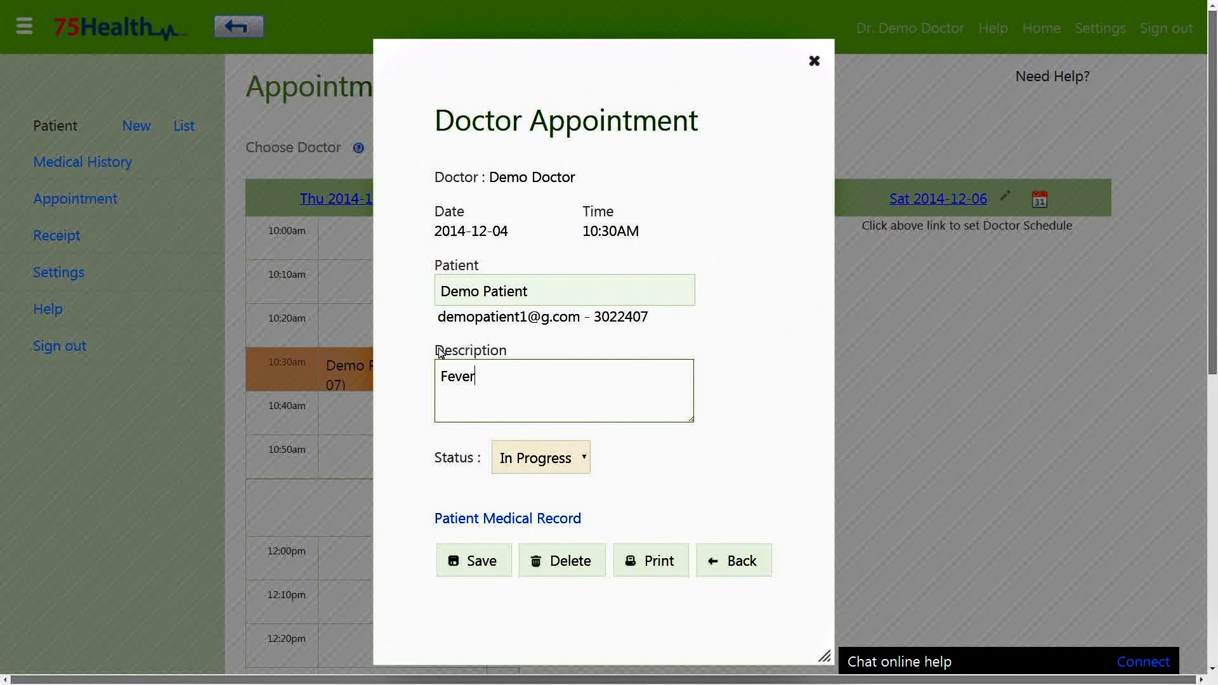
click(563, 529)
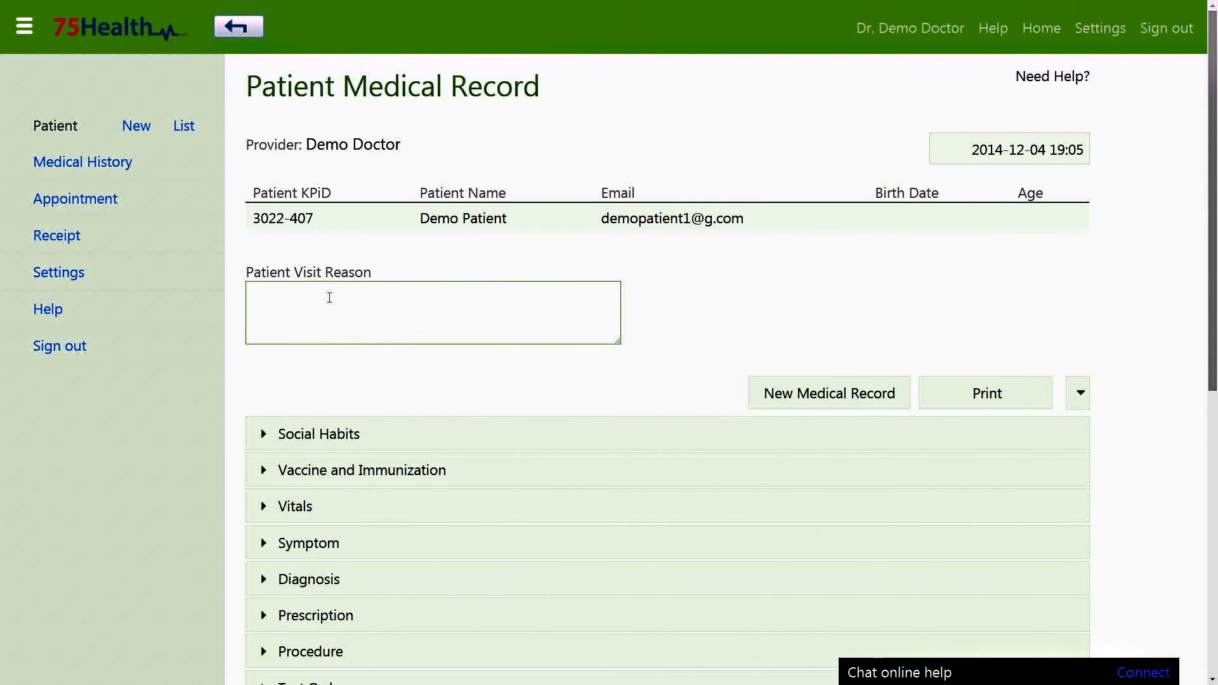
scroll(343, 304, down, 8)
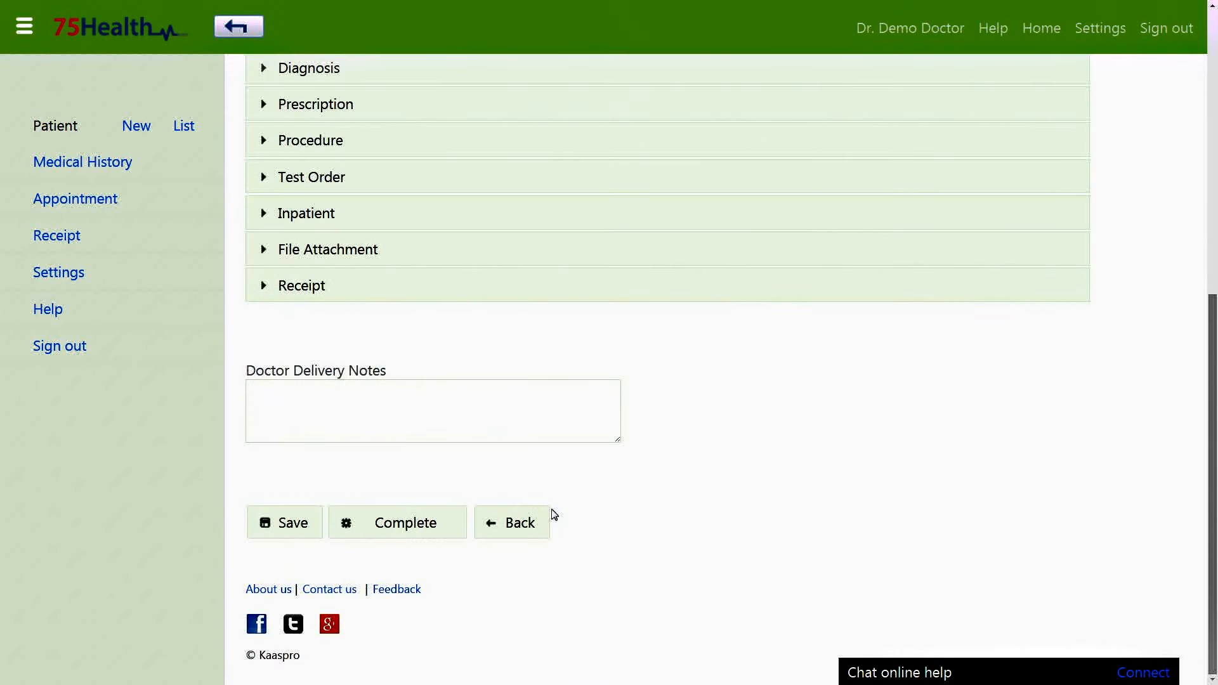
click(544, 521)
click(421, 356)
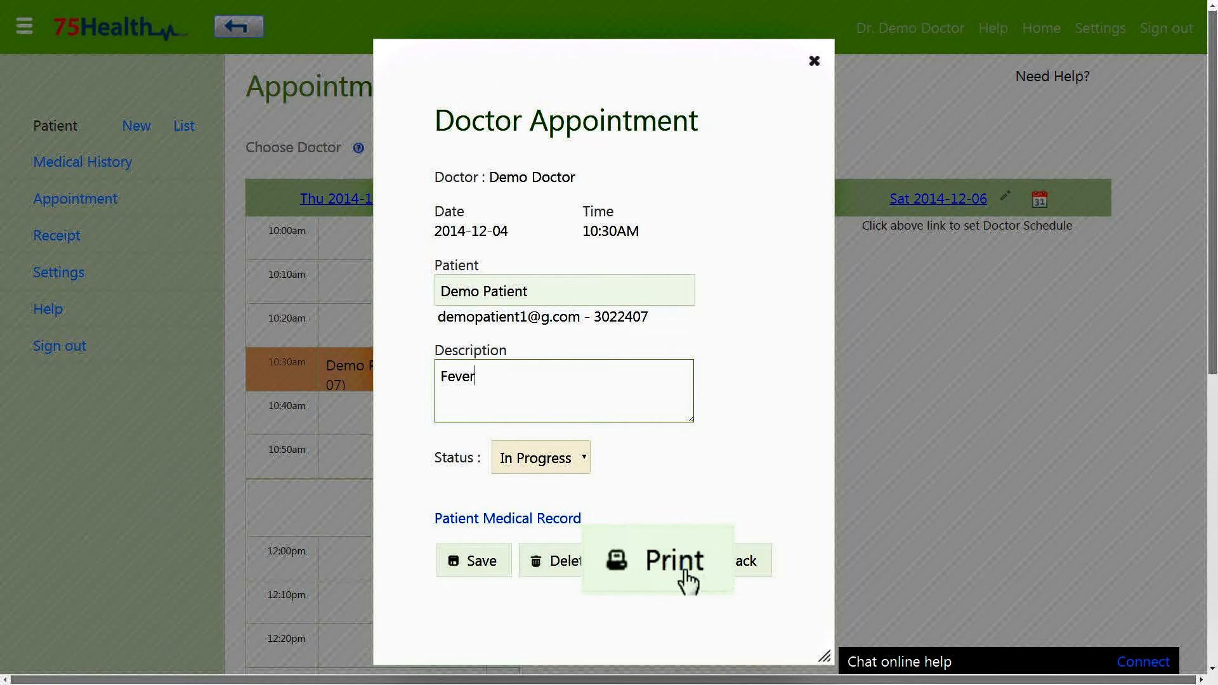
Print the 10:30am appointment confirmation and delete the Saturday 11:15 appointment.
click(669, 568)
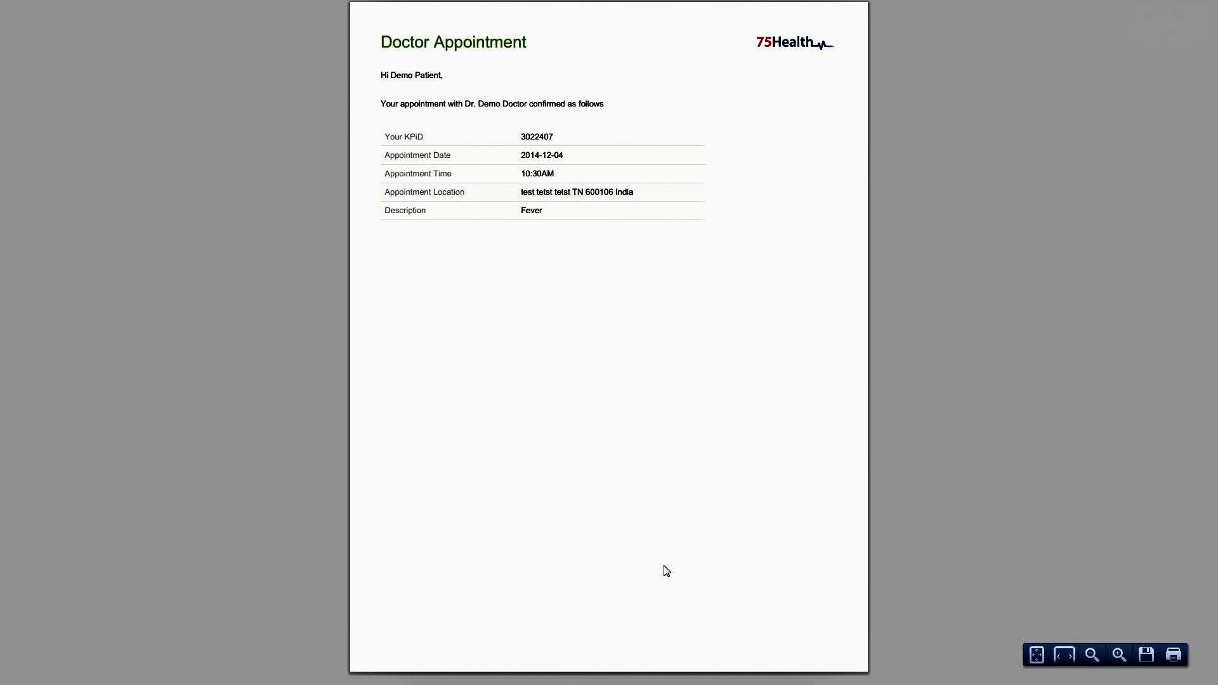
scroll(666, 571, up, 5)
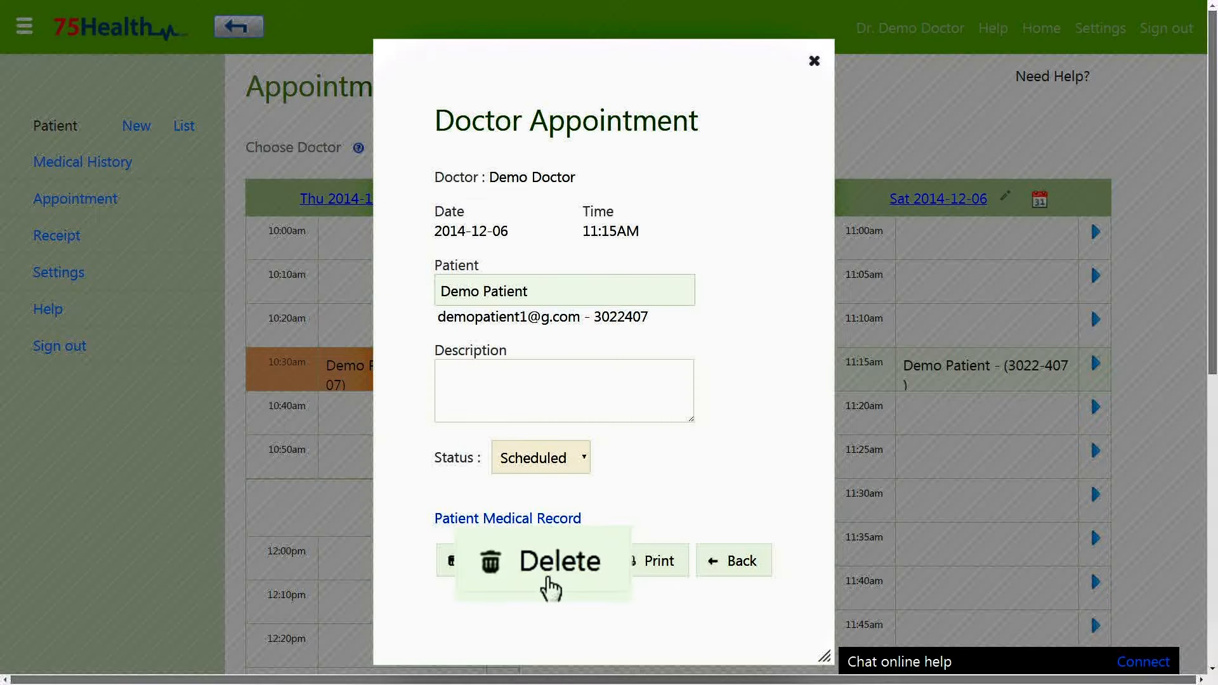
click(566, 574)
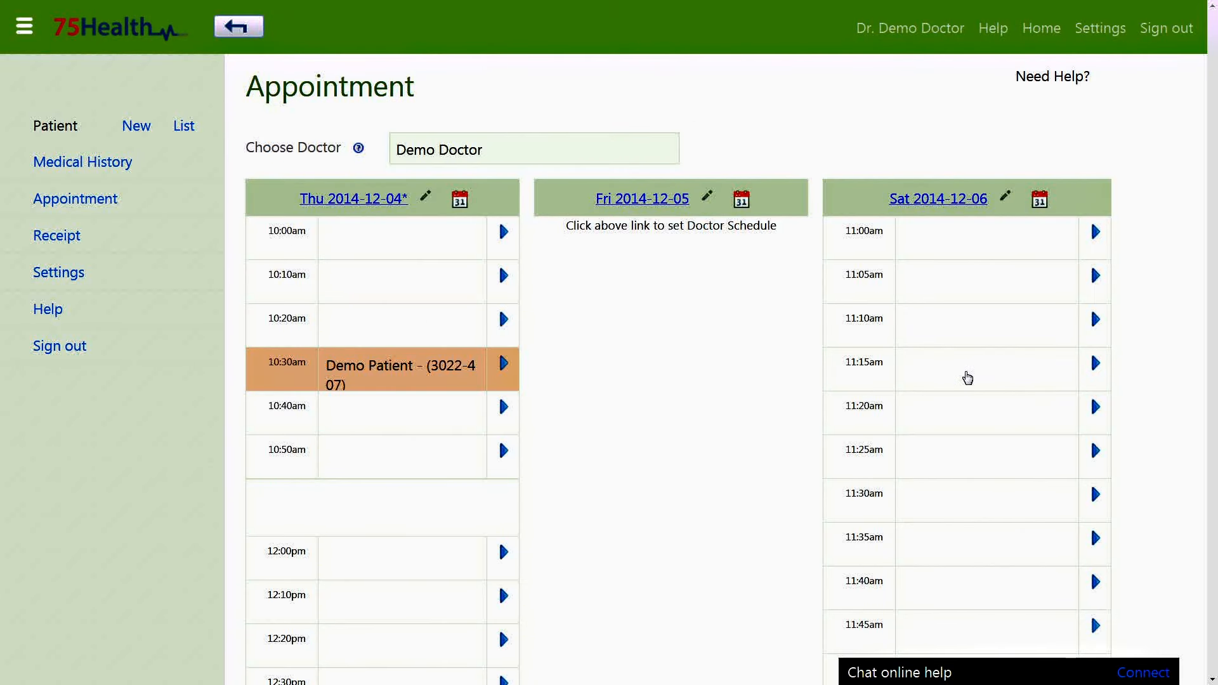
click(73, 279)
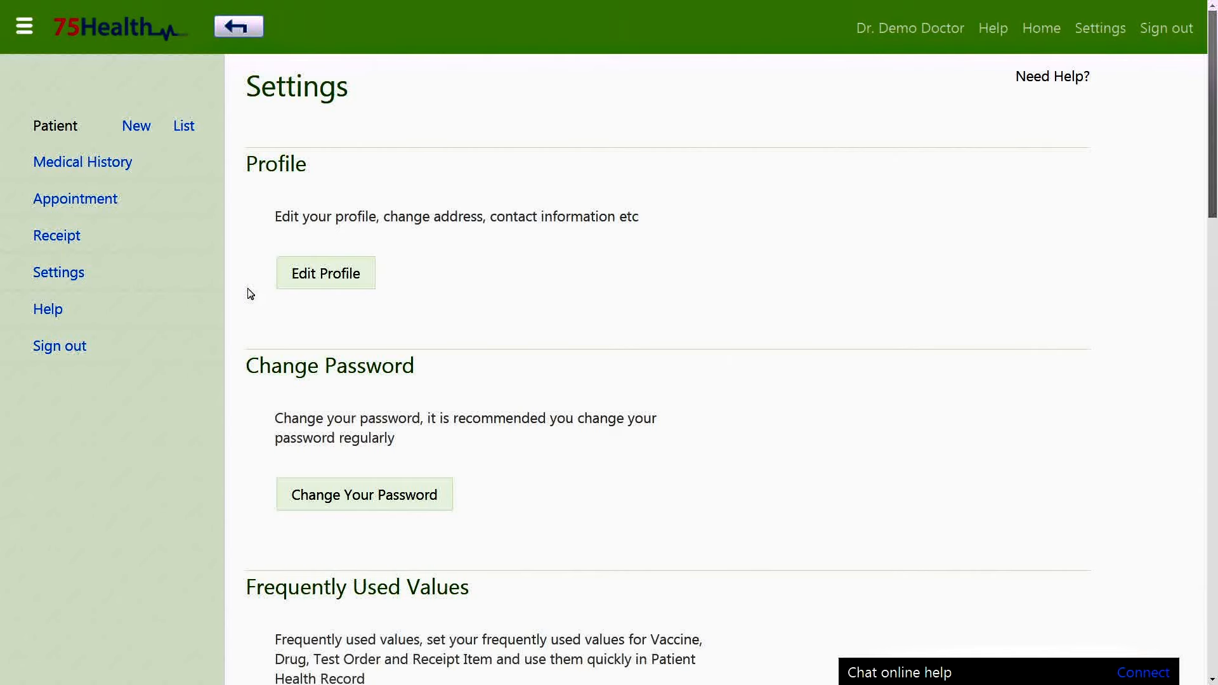
Edit the doctor profile so Education reads MBBS DCH, and save it.
click(307, 285)
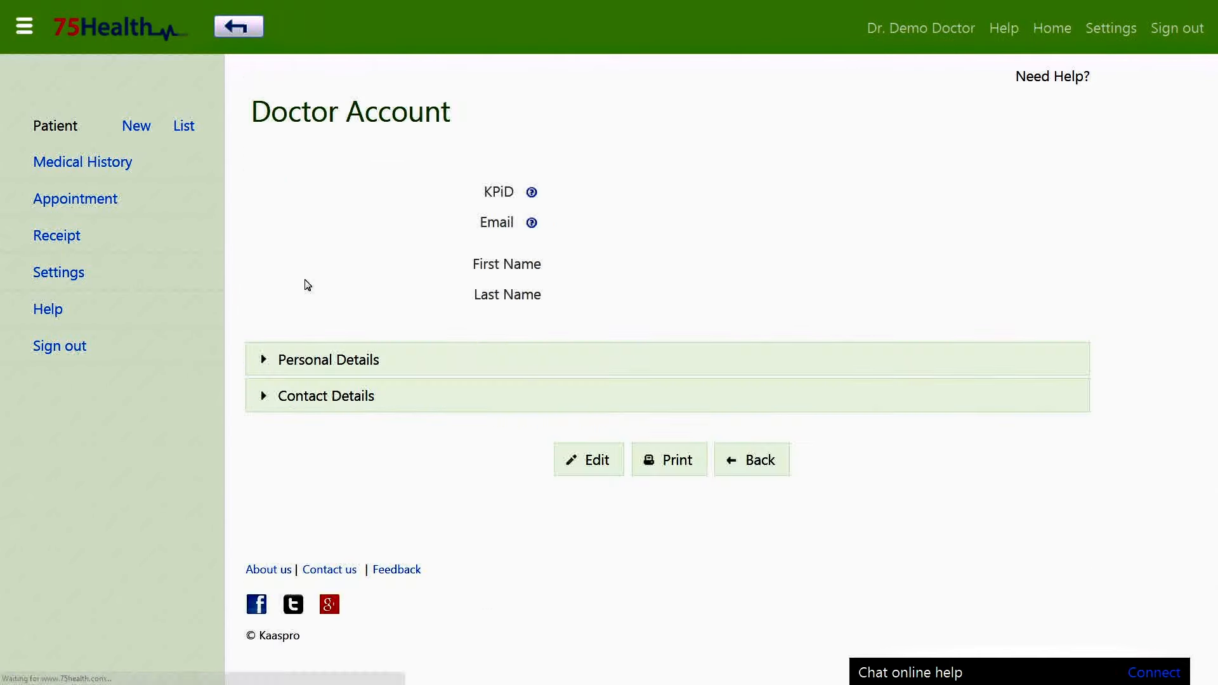
mouse_move(354, 294)
click(588, 460)
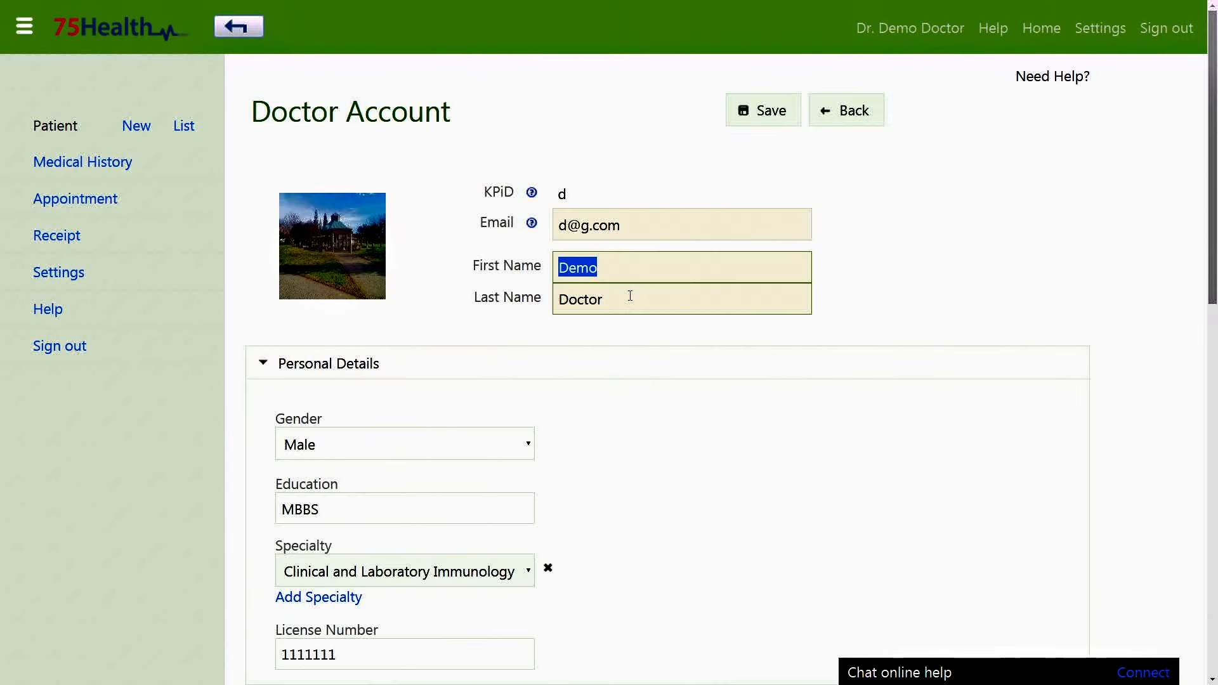
click(427, 502)
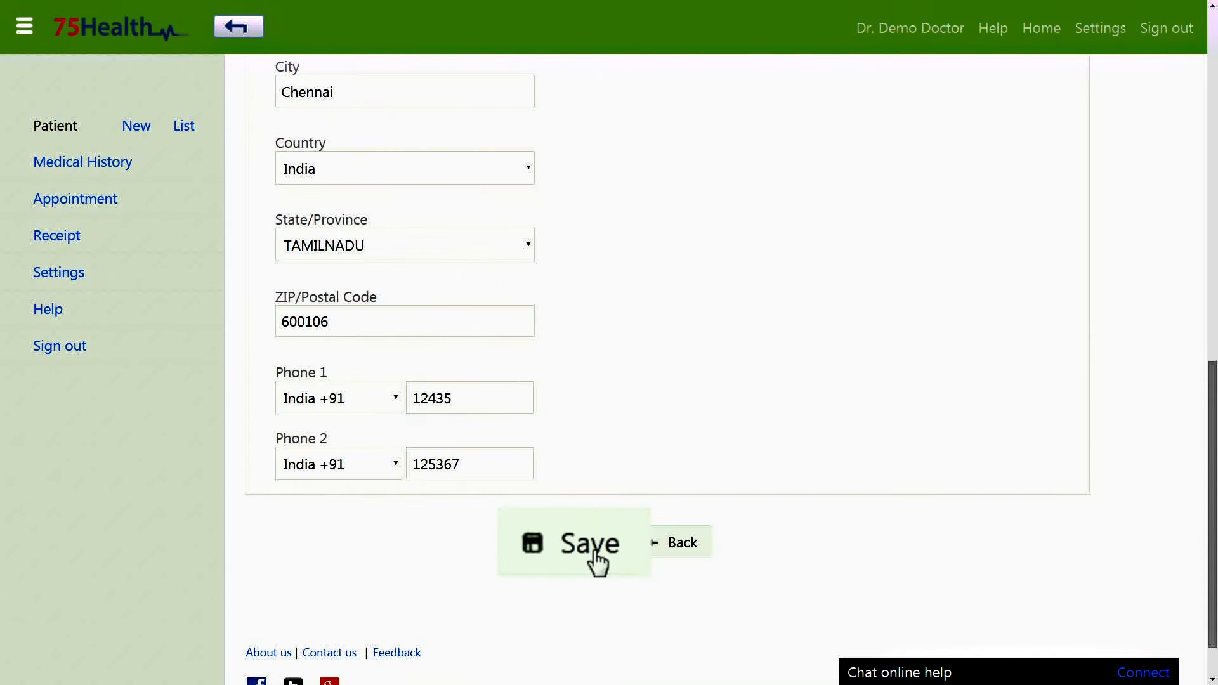
click(595, 544)
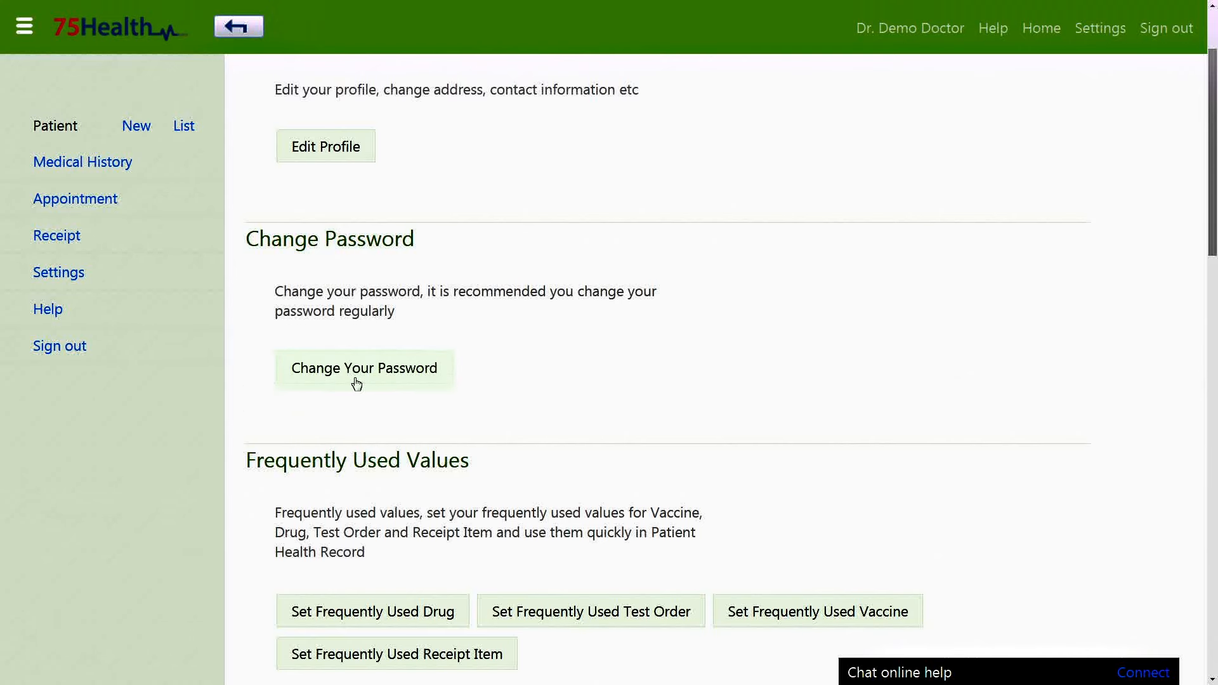
Change the account password, re-entering the passwords after a 'Passwords do not match' warning.
click(353, 382)
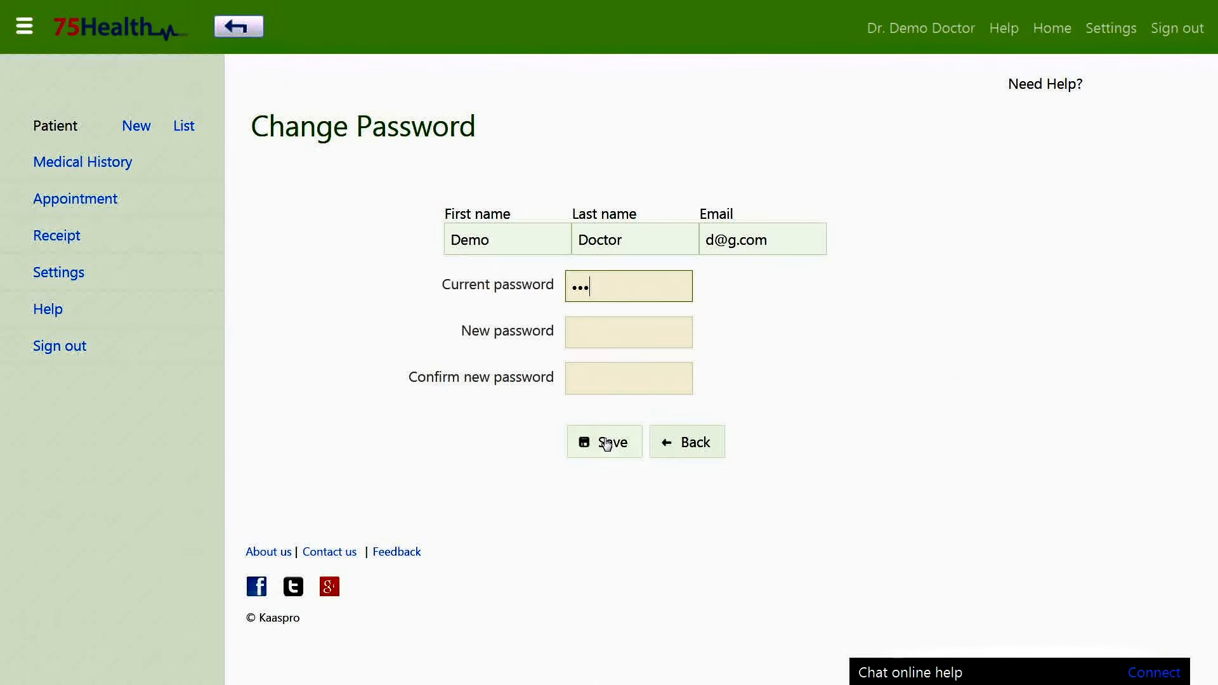
click(607, 334)
text(•)
click(603, 374)
text(•)
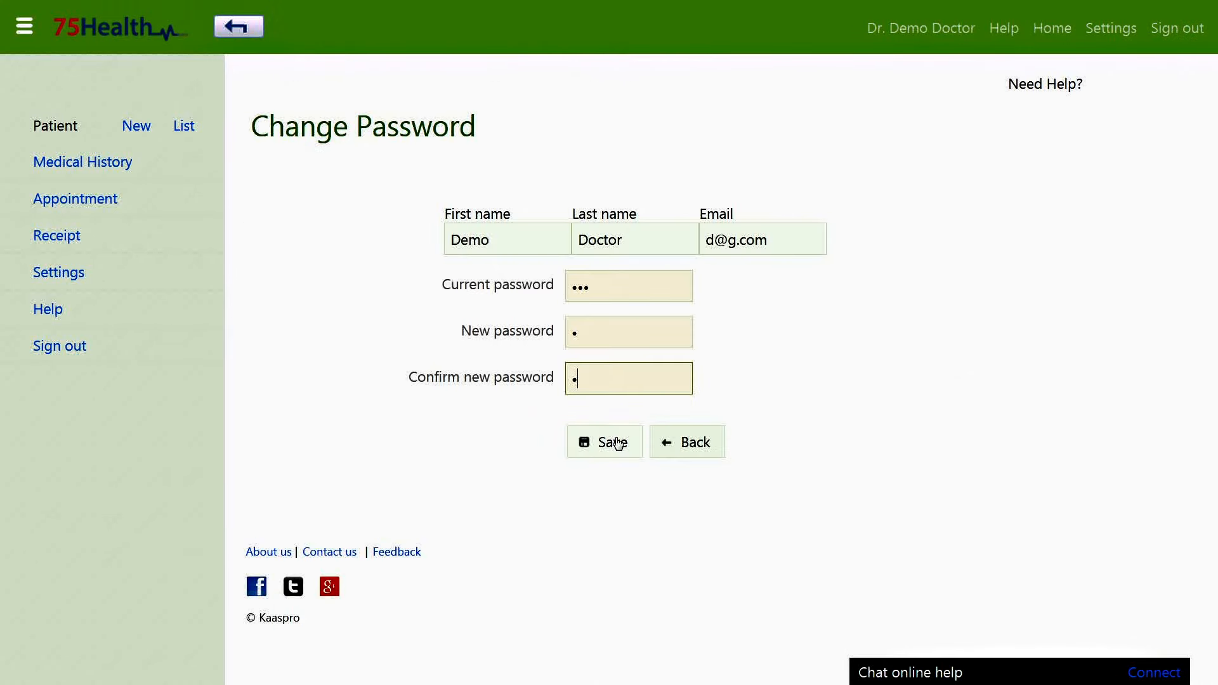
click(617, 444)
double_click(633, 283)
text(•)
click(647, 332)
text(•)
click(618, 443)
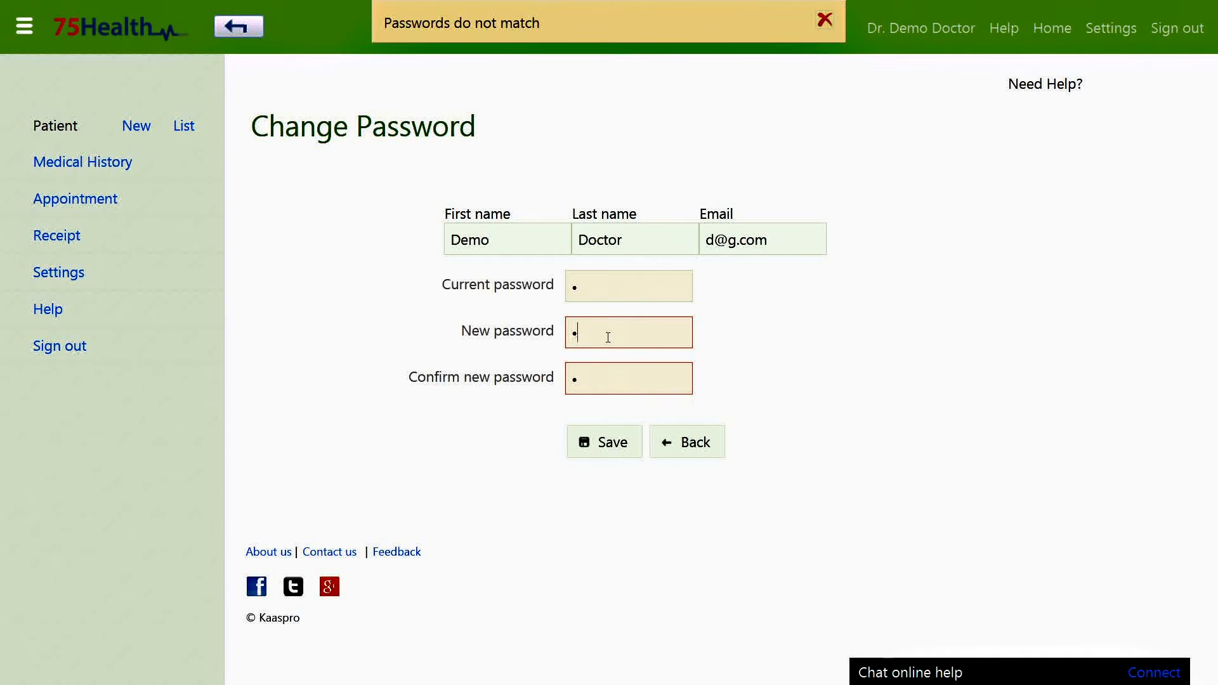
click(606, 442)
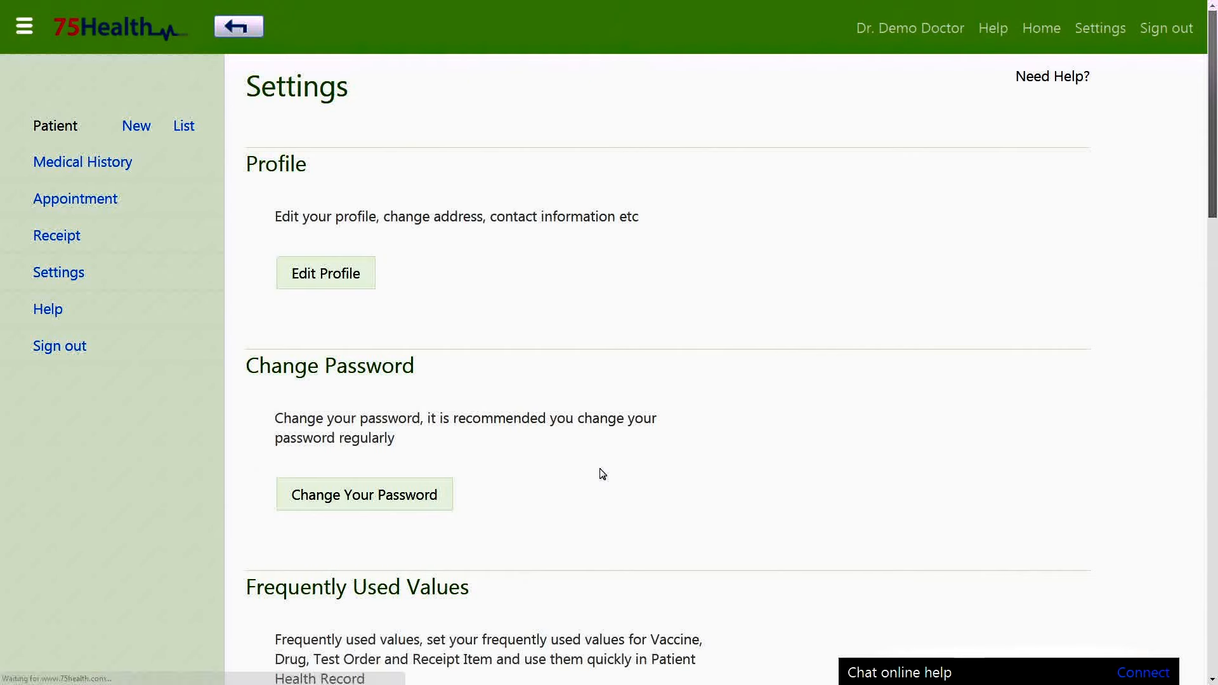
Open the Frequently Used Drug list showing paracitamal 500mg, Amox 100 and Crocin 500.
scroll(601, 473, down, 2)
scroll(601, 474, down, 3)
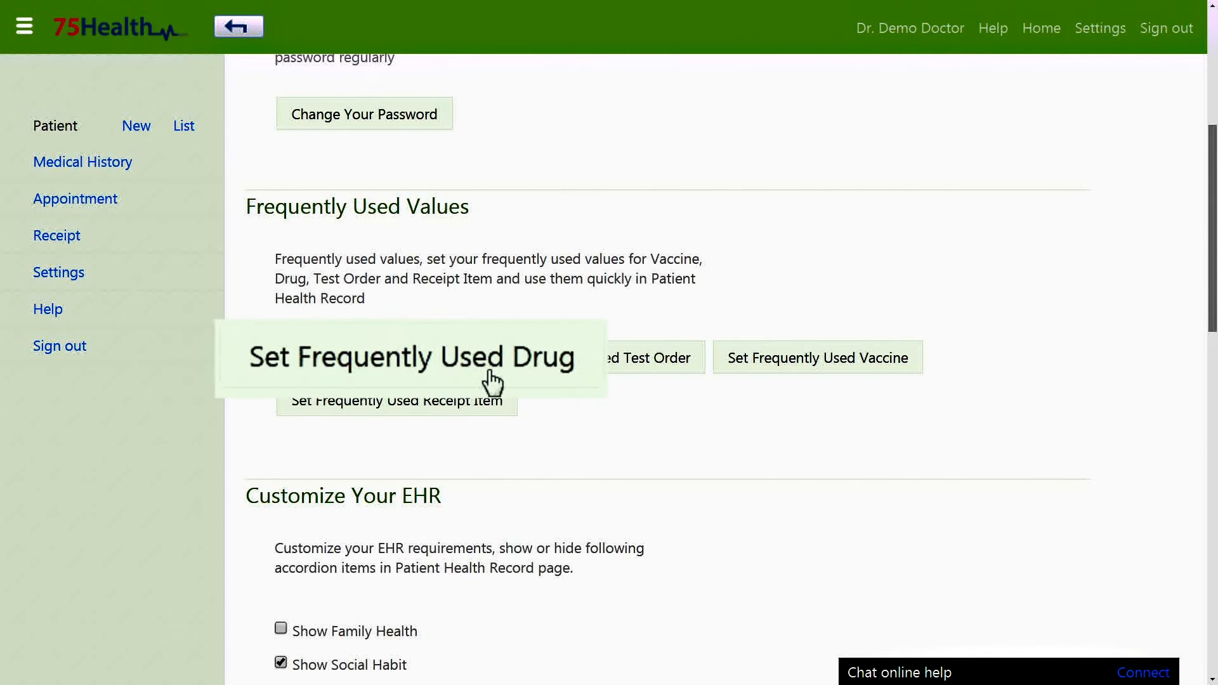
click(413, 370)
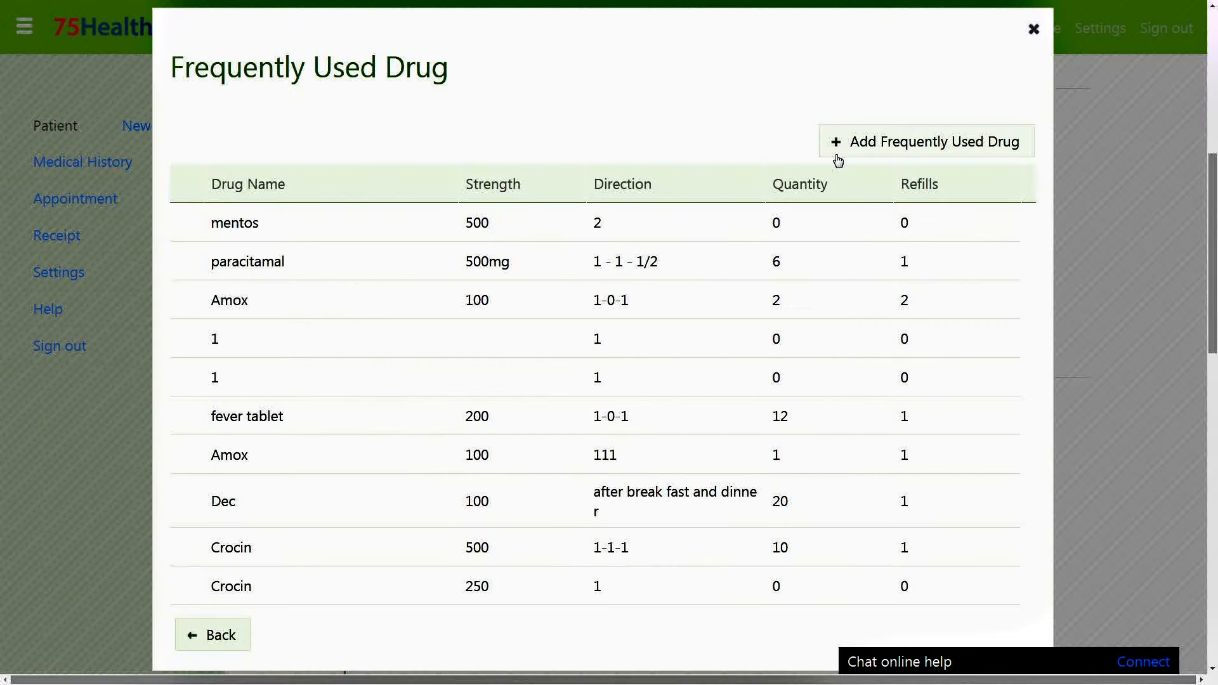
Add Amox 100 as a frequently used drug with direction 1 - 0 - 0, quantity 7.
click(874, 142)
click(447, 184)
click(345, 242)
click(634, 185)
click(631, 267)
click(823, 183)
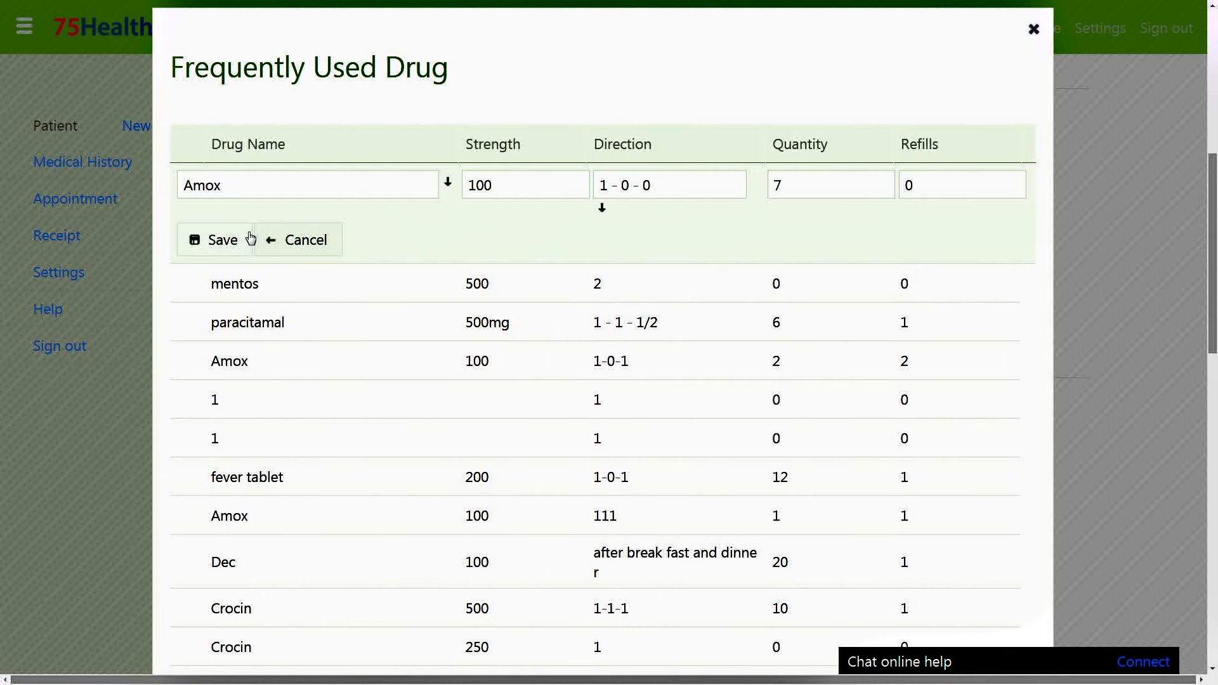
click(247, 239)
Delete the mentos entry from the frequently used drugs and close the list.
click(267, 283)
click(389, 286)
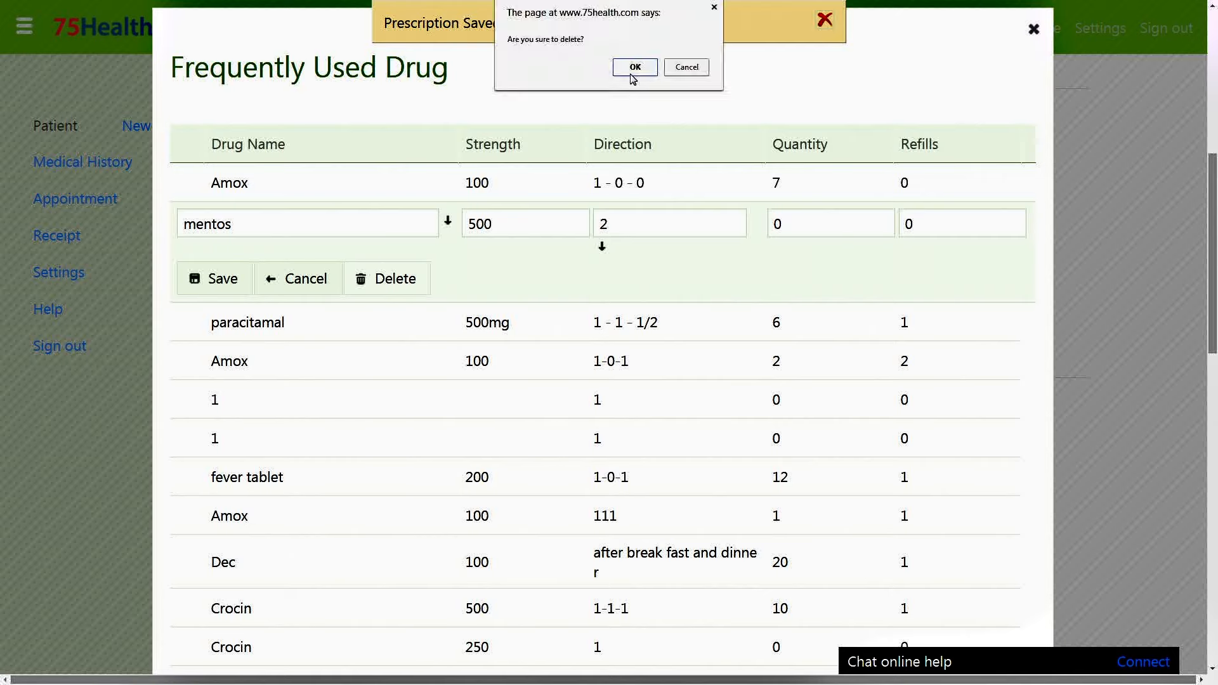
click(631, 68)
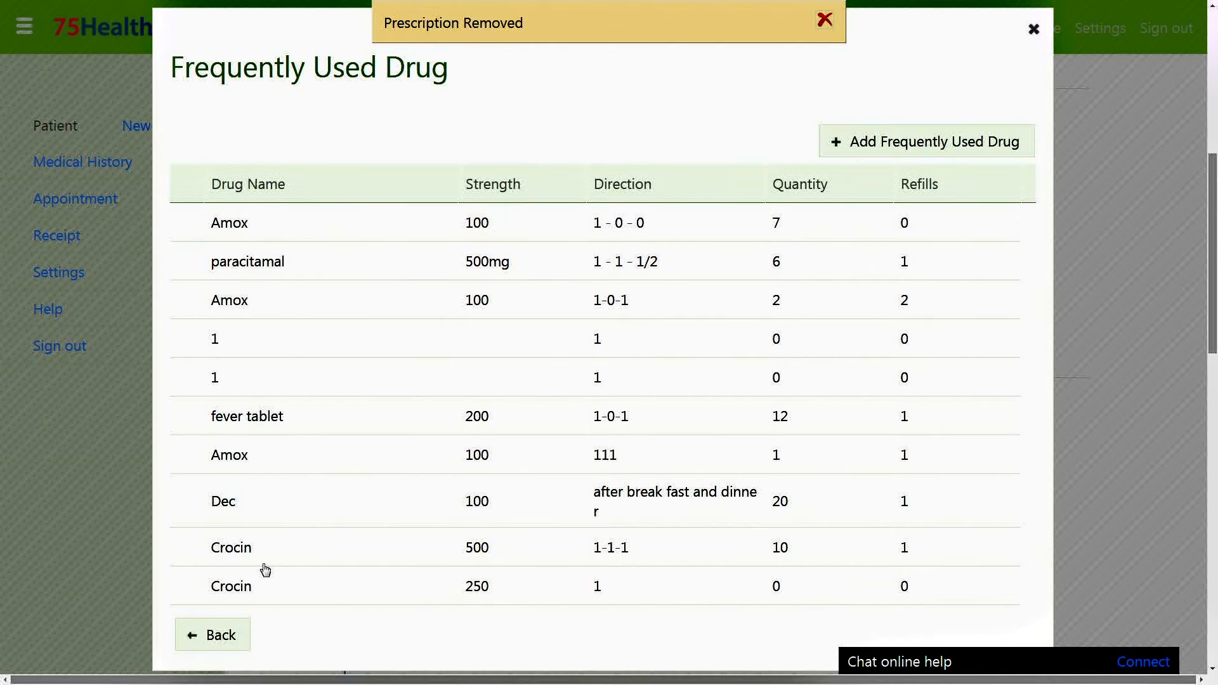
click(213, 635)
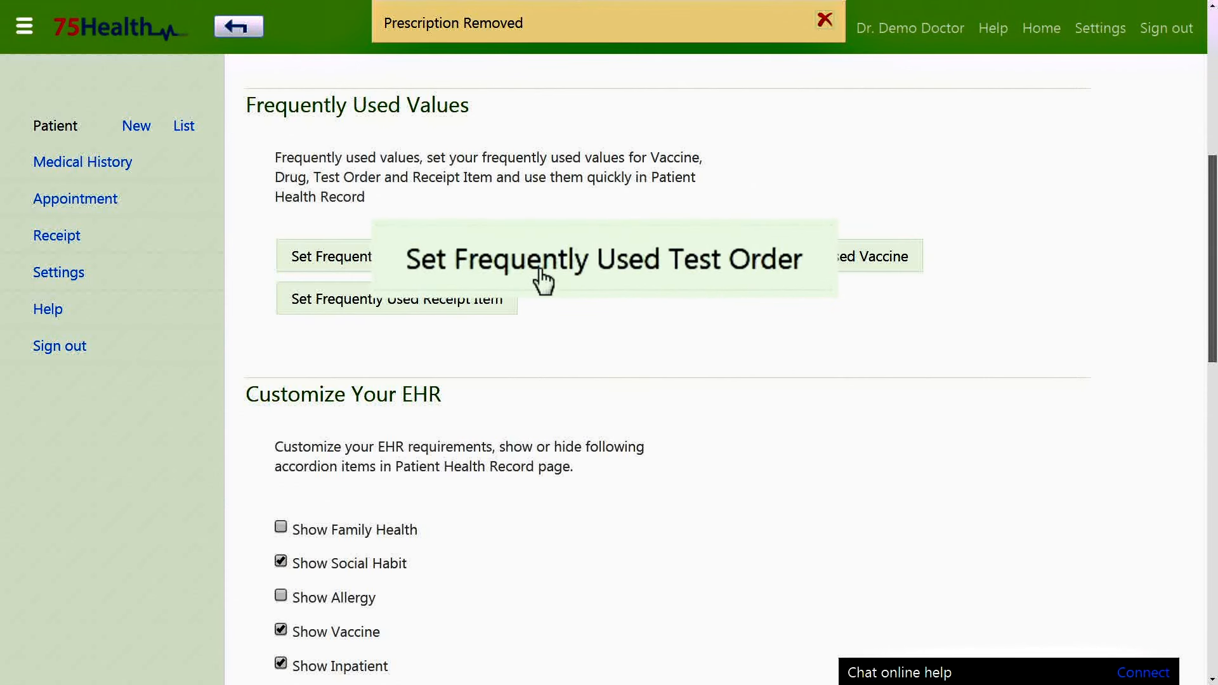
Review the frequently used Test Order, Vaccine and Receipt Item lists.
click(561, 267)
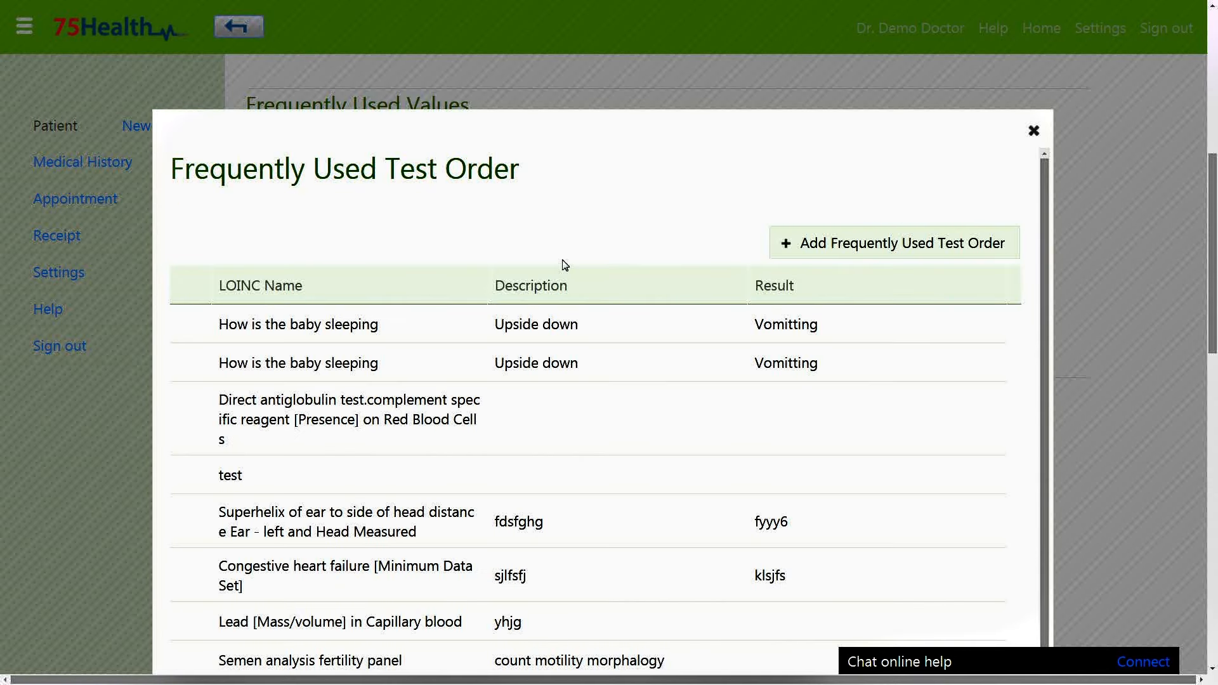
scroll(634, 213, down, 3)
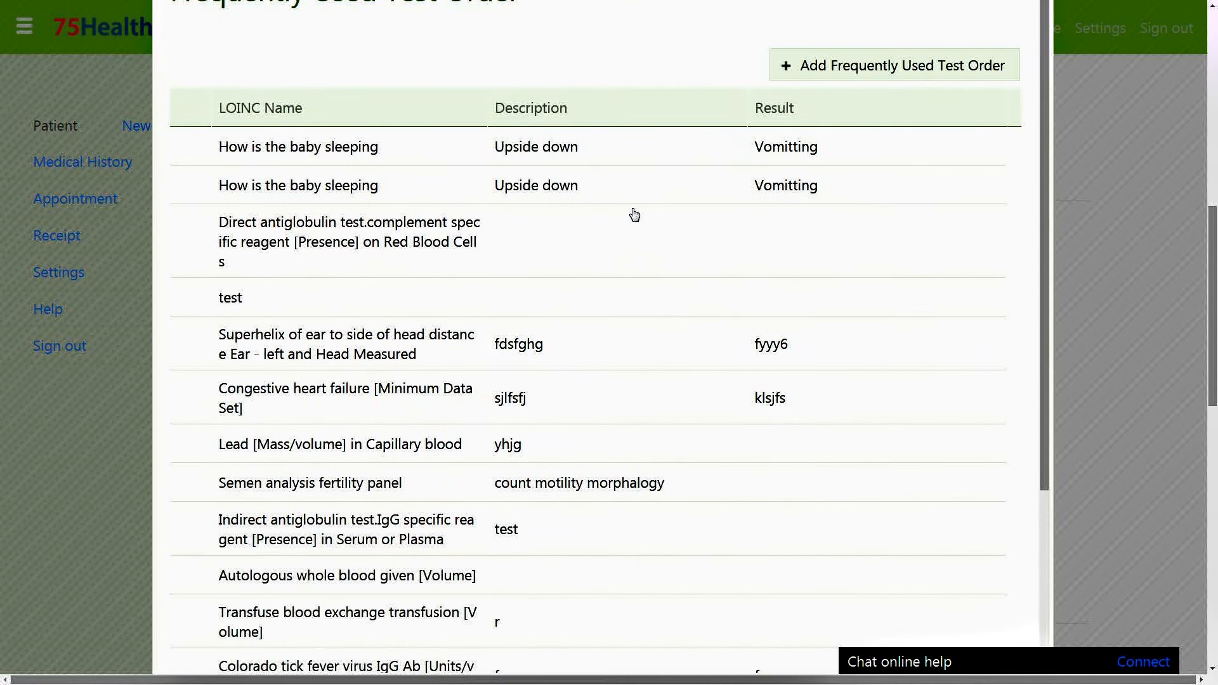
scroll(652, 263, down, 5)
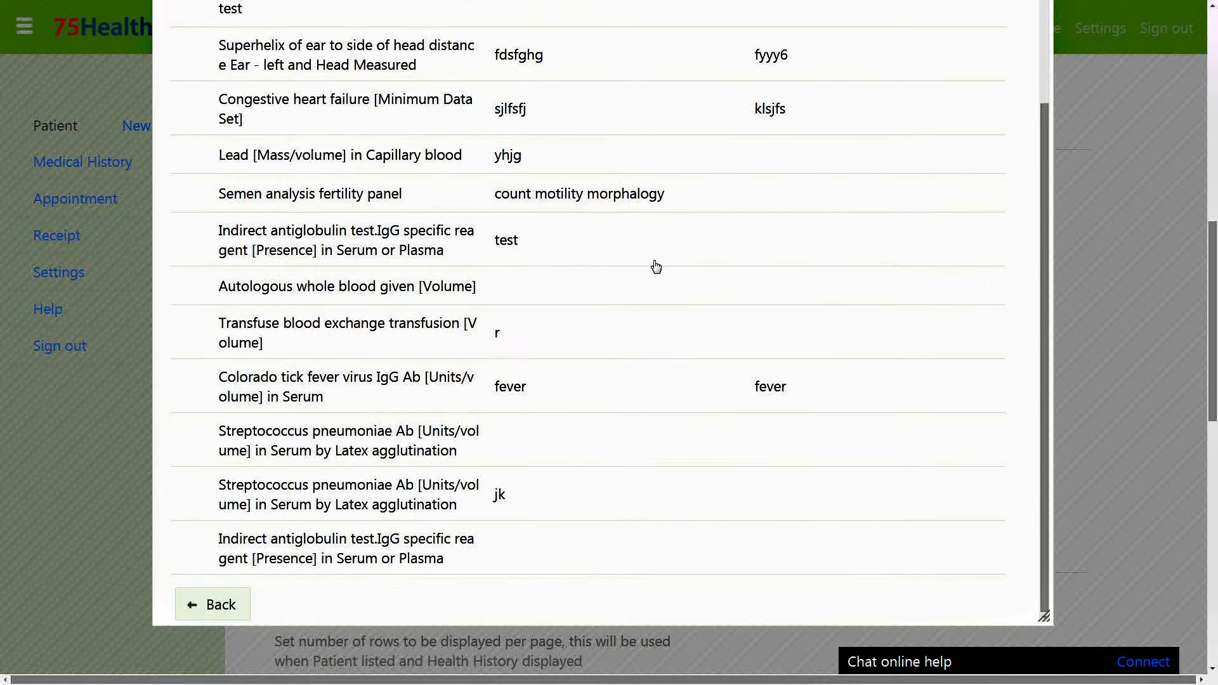
click(210, 601)
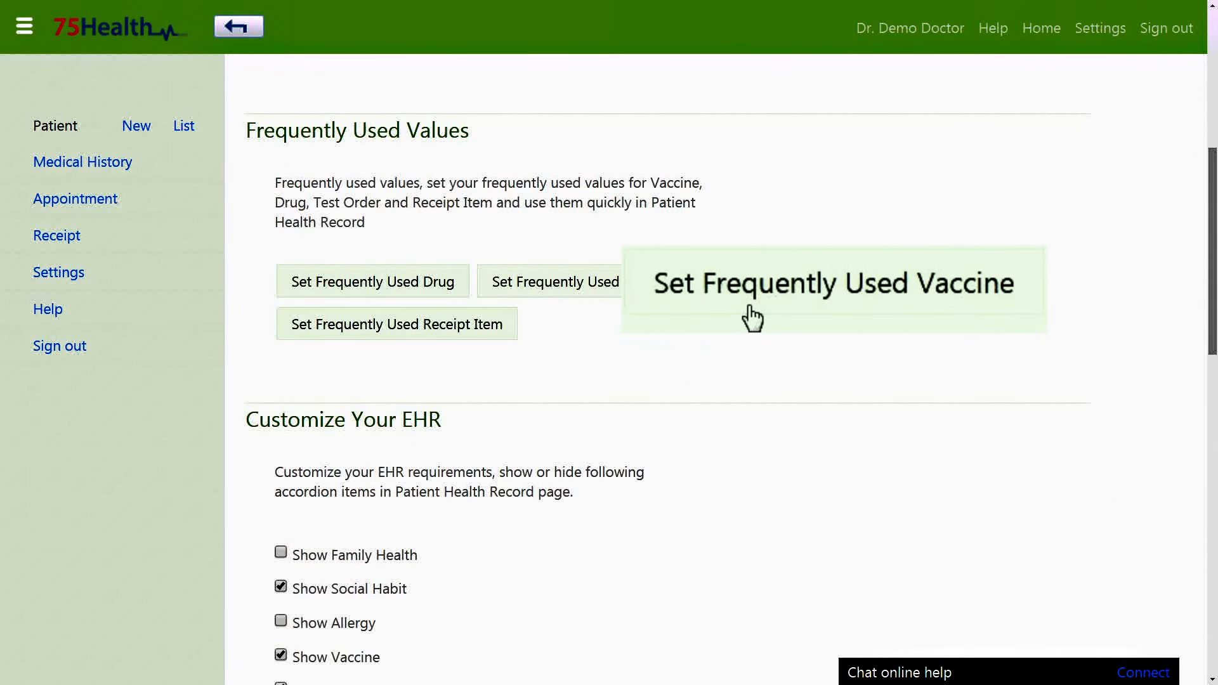
click(776, 299)
scroll(775, 208, down, 2)
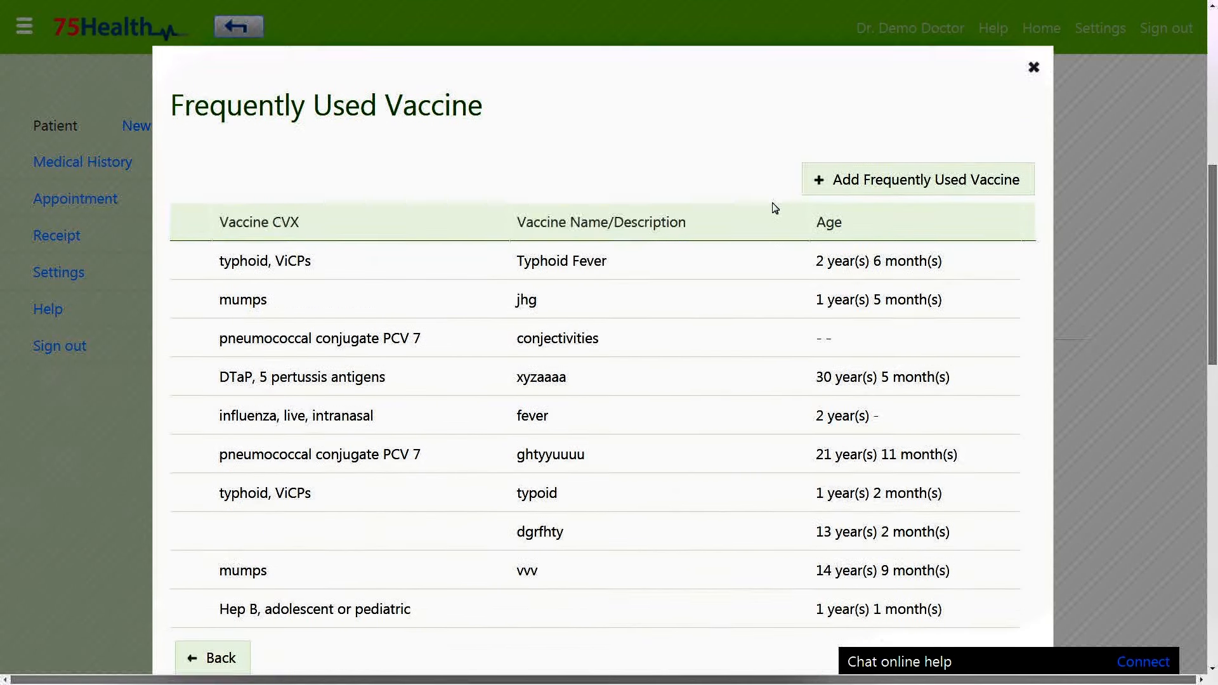
click(1033, 5)
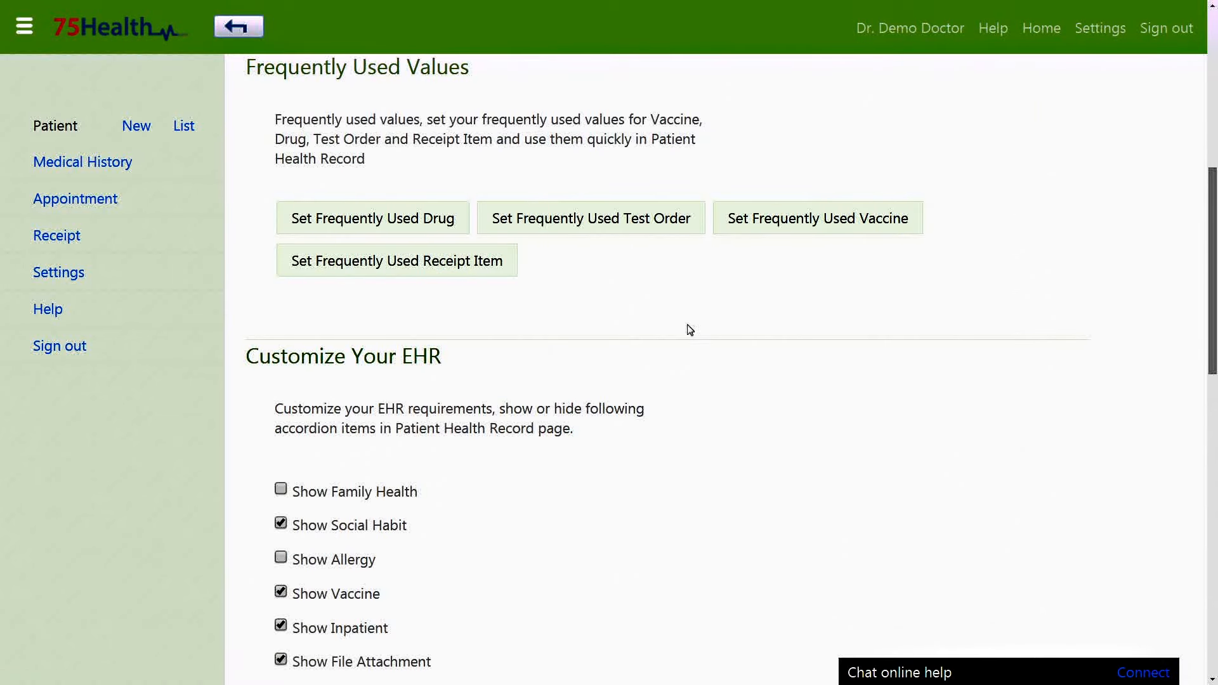
click(454, 280)
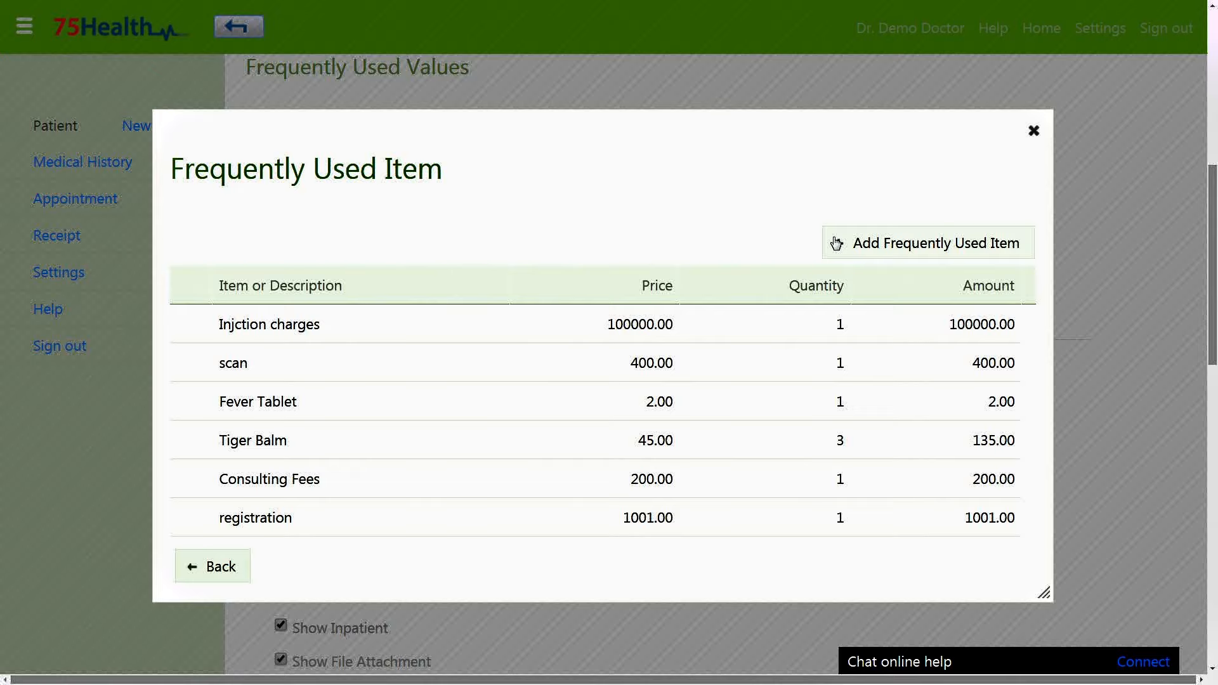
click(1034, 130)
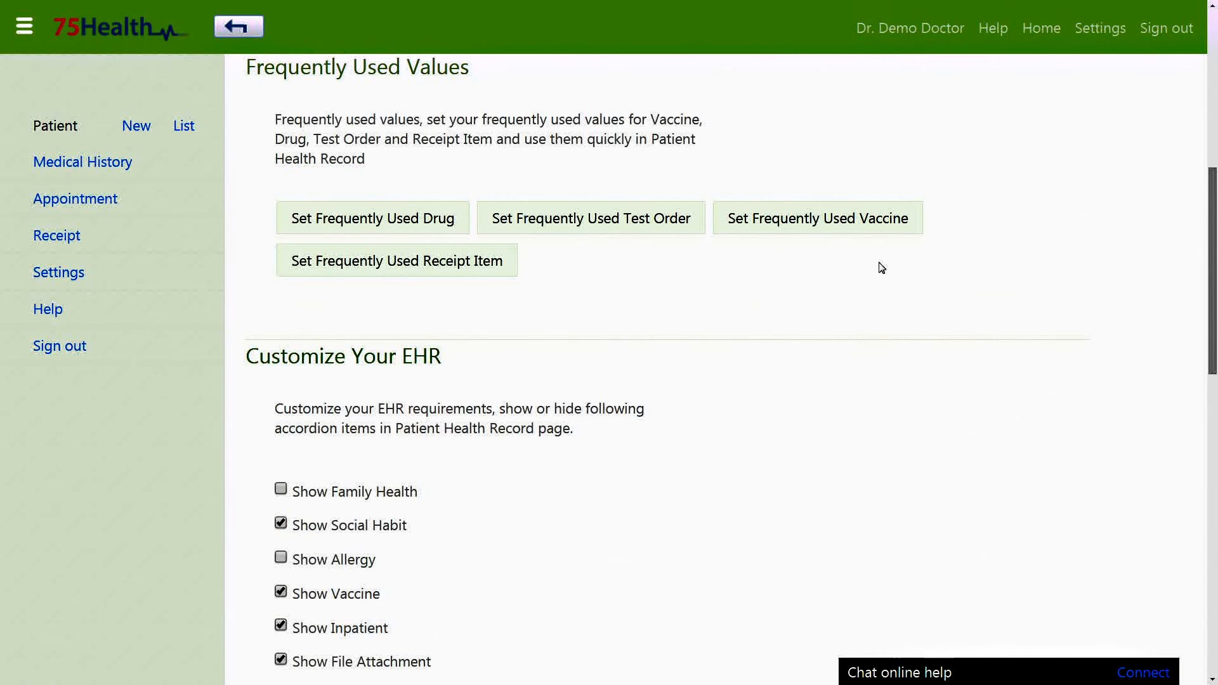
scroll(881, 268, down, 1)
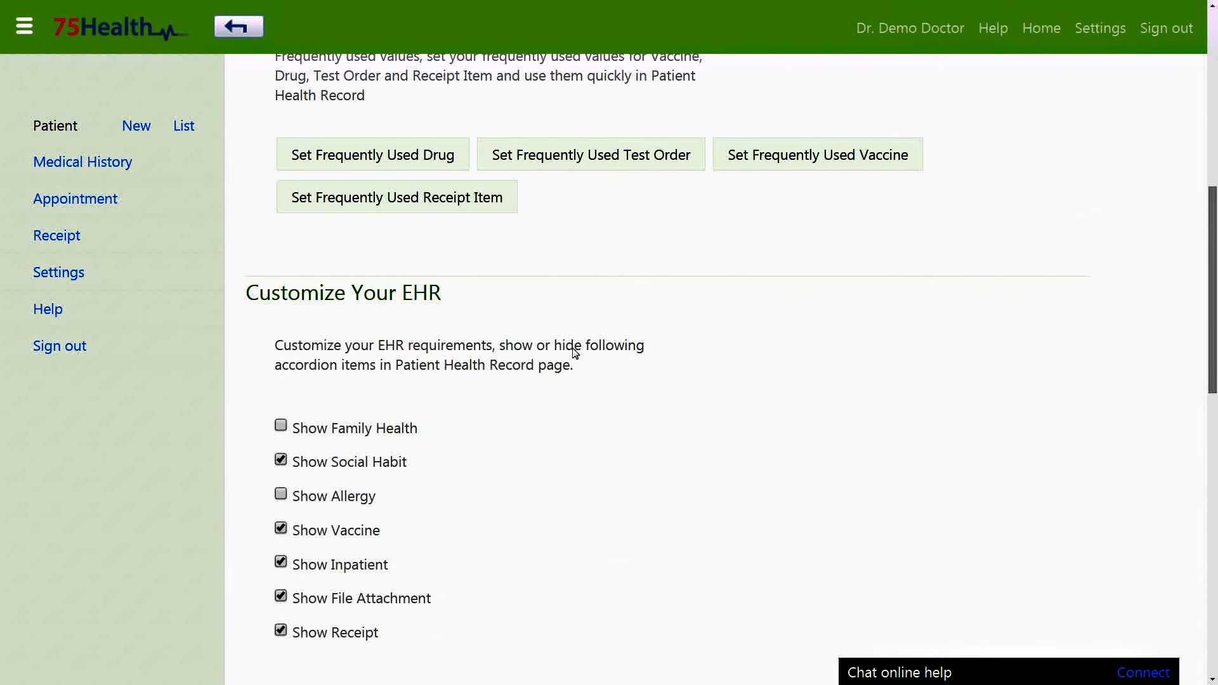
Set Page Size to 15 and check it on the 191-record patient list.
scroll(602, 347, down, 1)
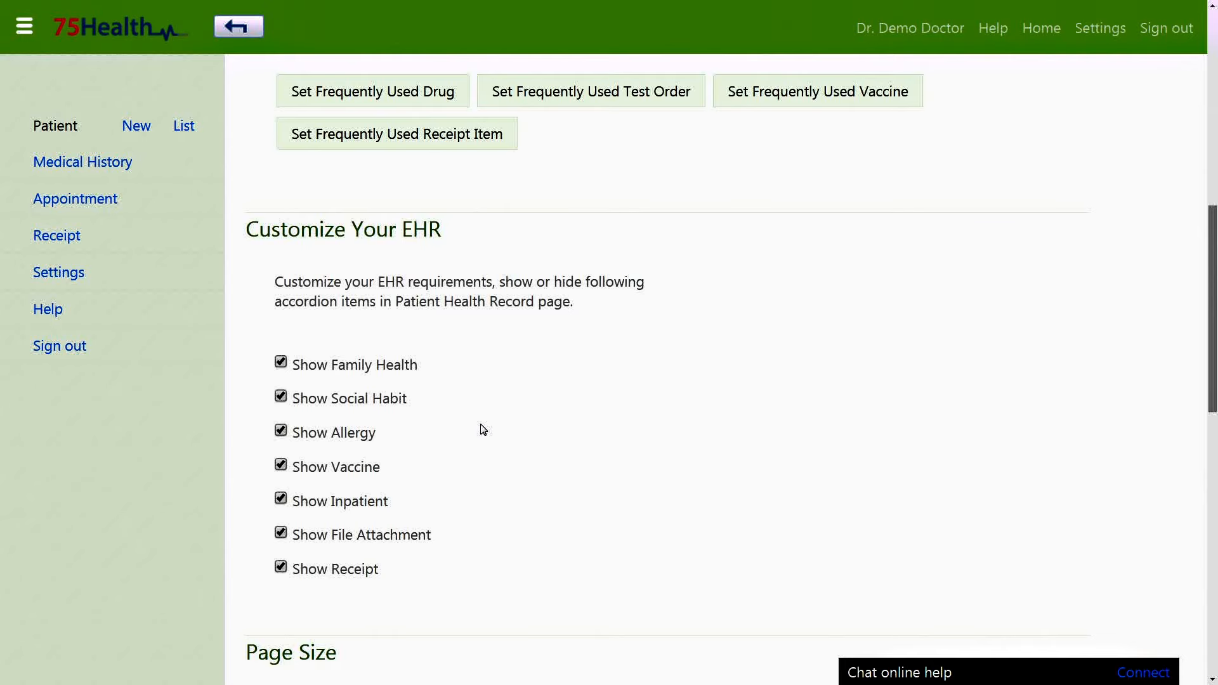
scroll(483, 430, down, 6)
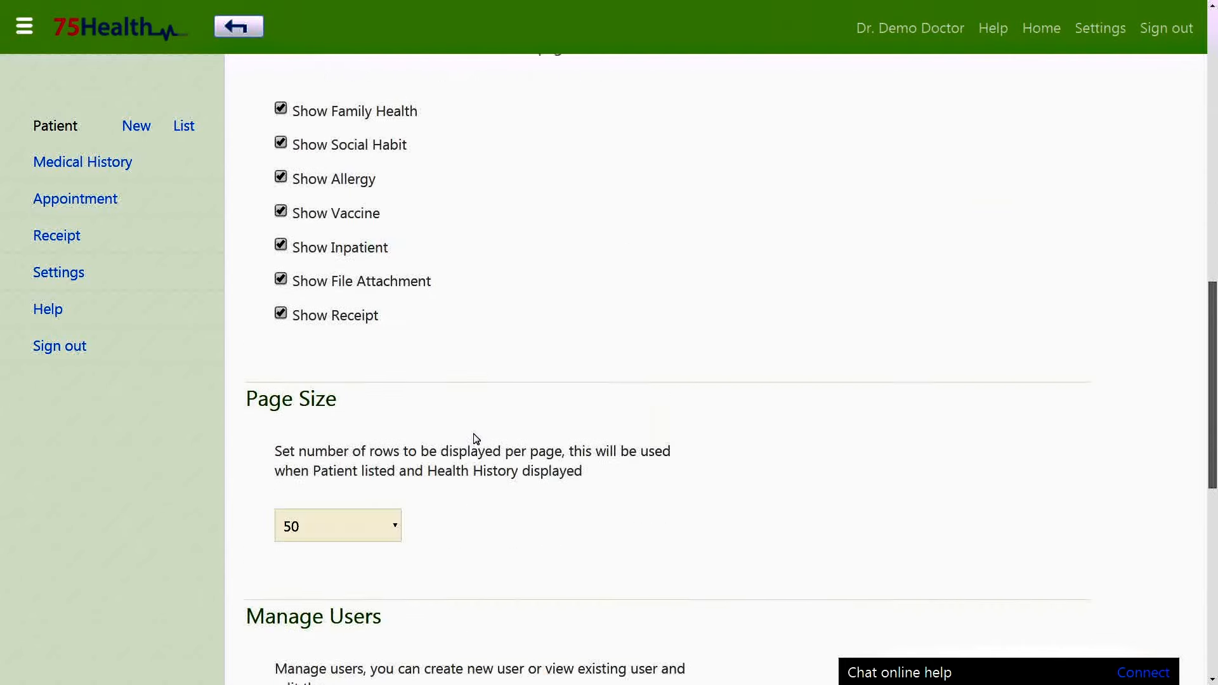
click(184, 126)
scroll(1116, 211, down, 20)
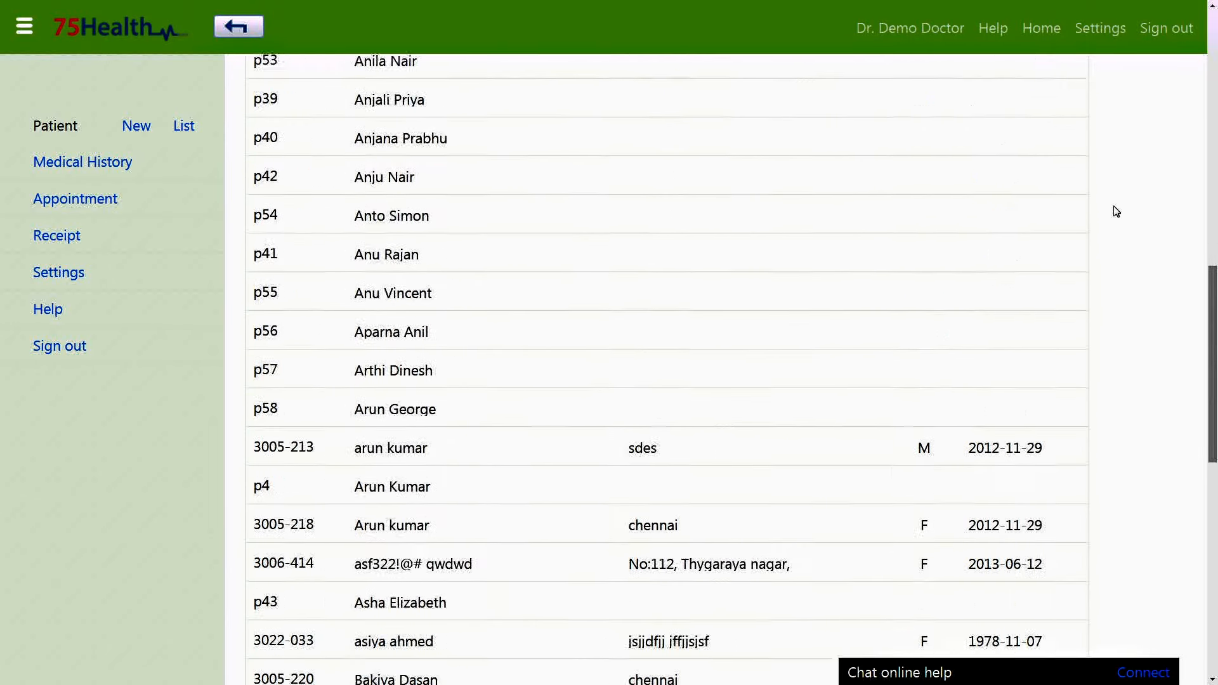
scroll(1116, 211, up, 20)
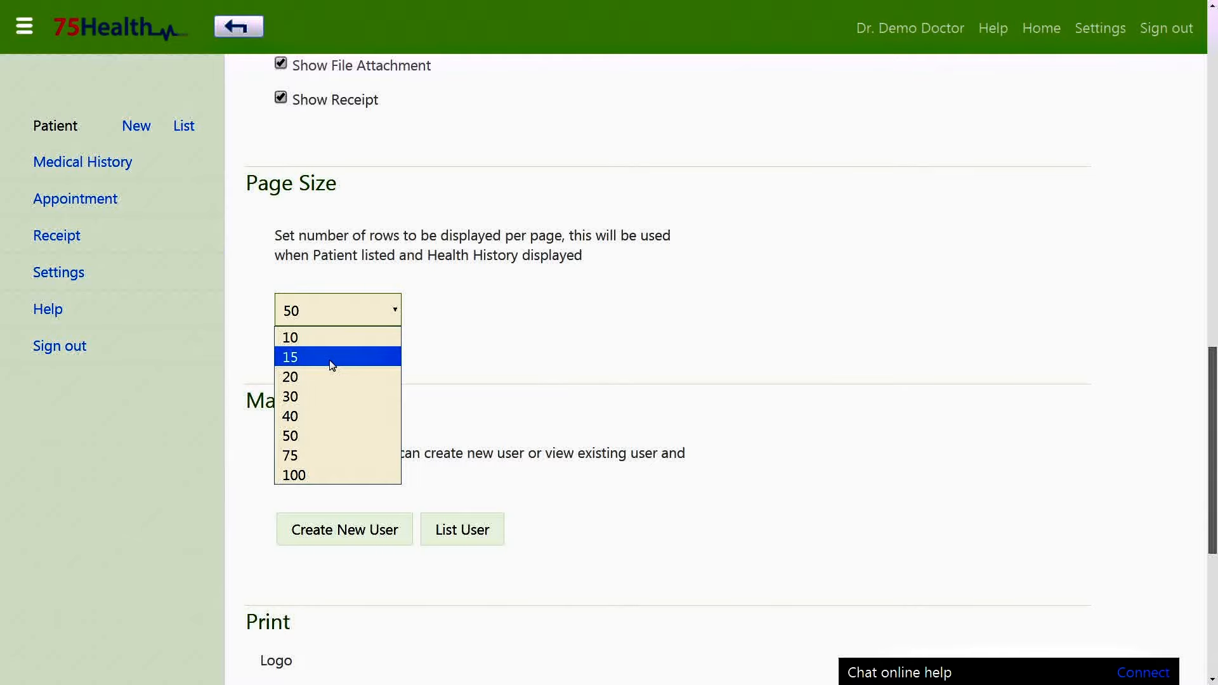
click(331, 353)
click(184, 126)
scroll(987, 136, down, 5)
scroll(1014, 133, up, 5)
click(59, 272)
scroll(628, 275, down, 15)
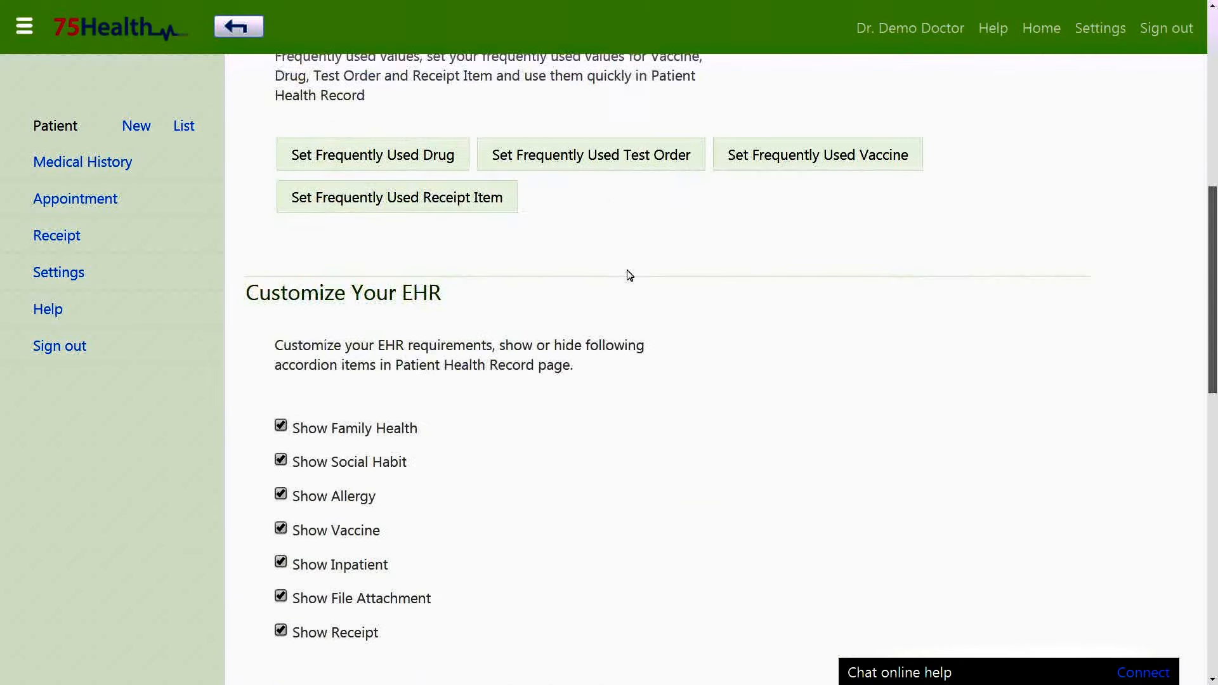
scroll(630, 275, down, 3)
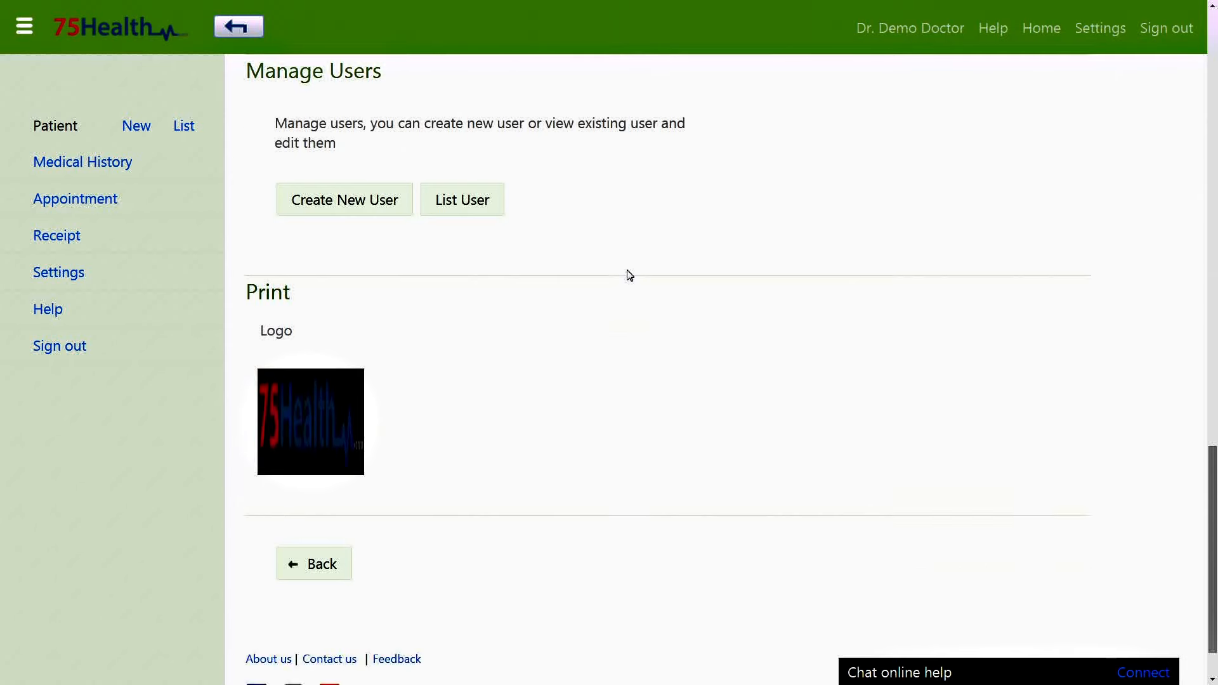
Replace the print logo with the img2 picture from Wallpaper\Nature.
mouse_move(356, 437)
click(323, 468)
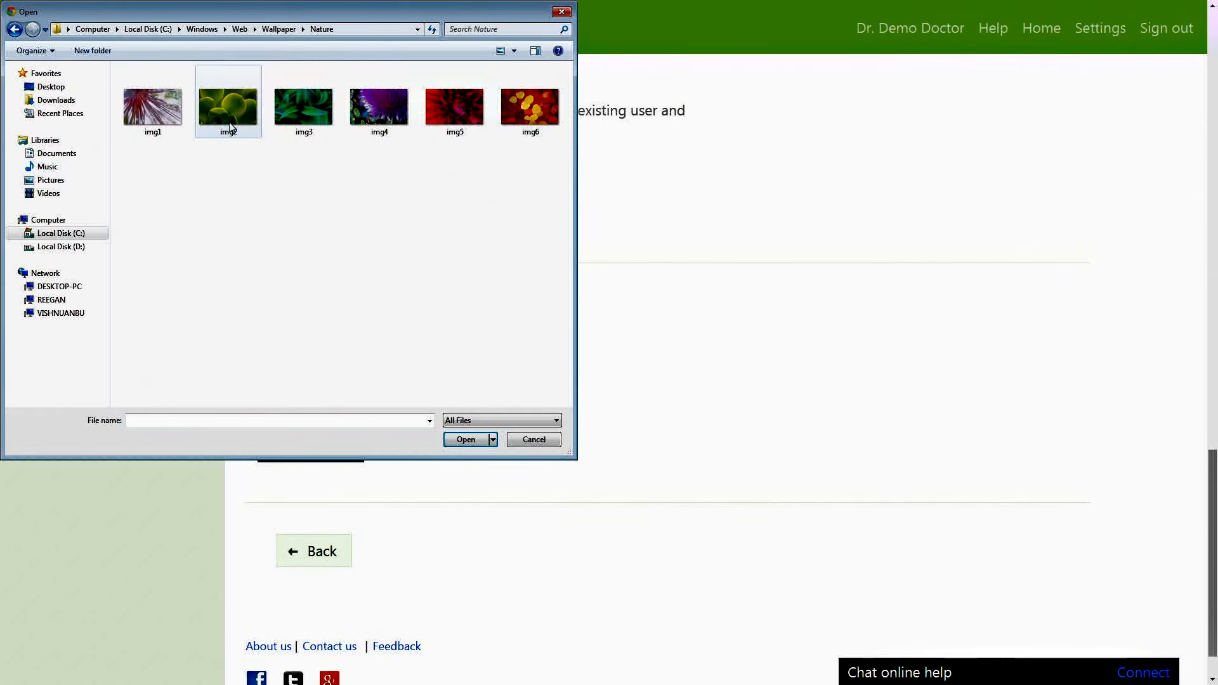
click(239, 112)
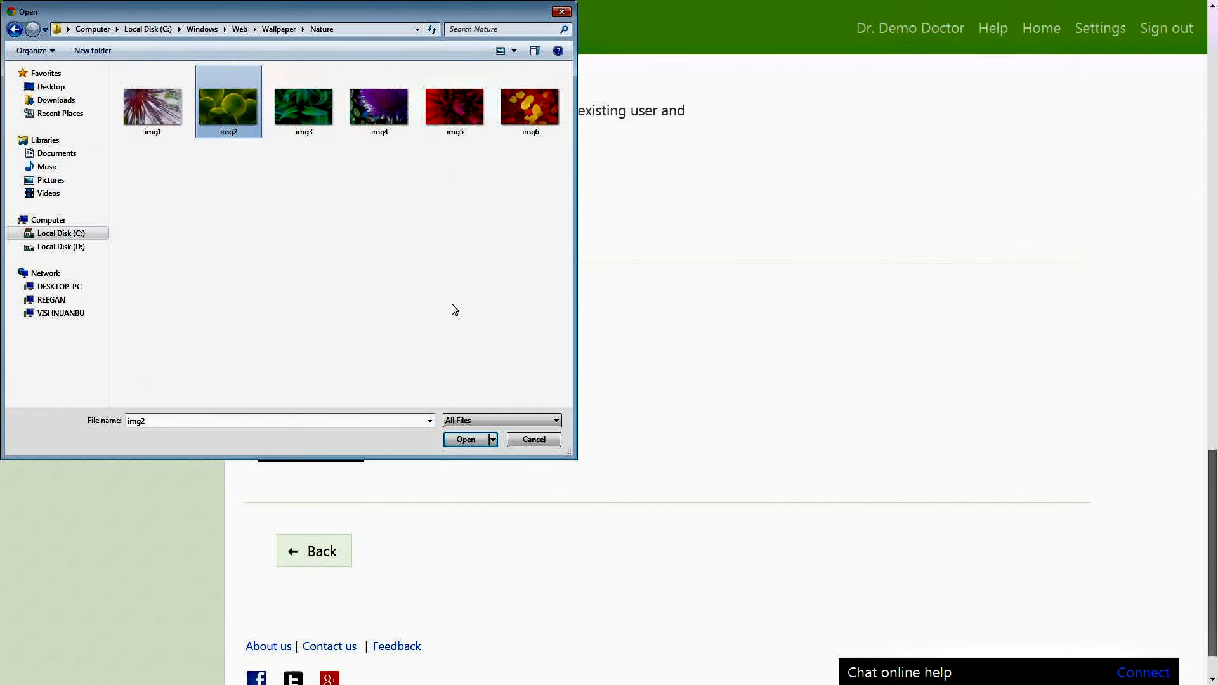
click(468, 439)
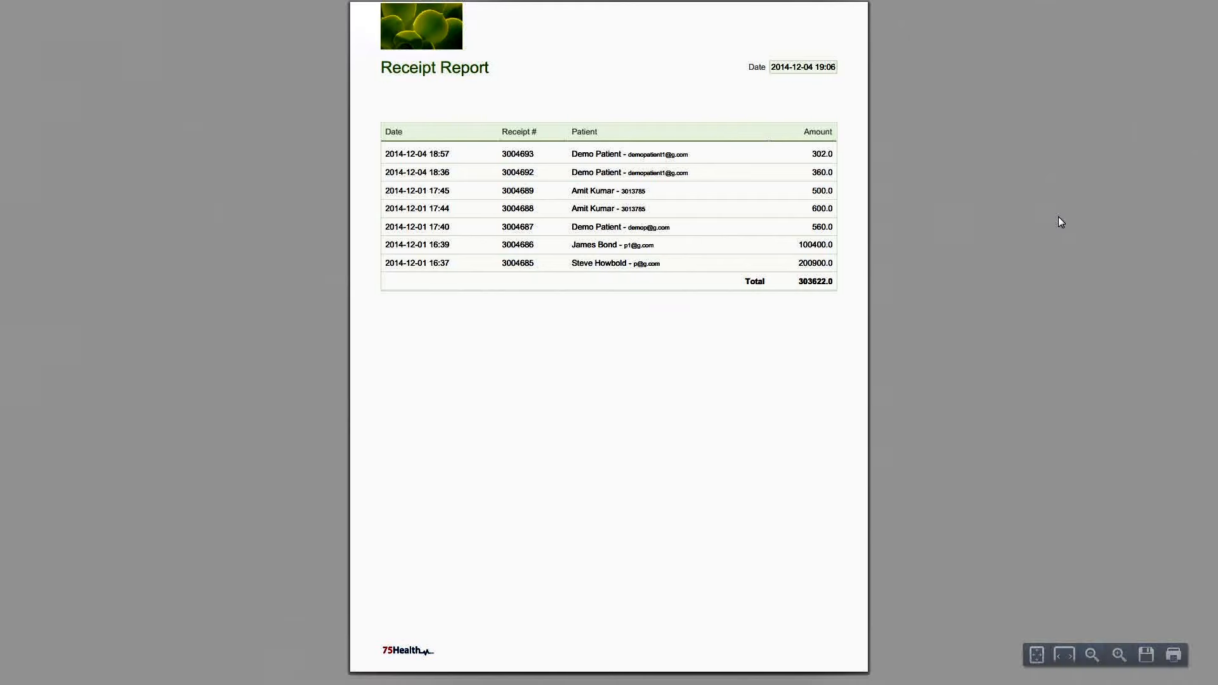
Review the Receipt Report preview totalling 303622.0 with the new logo, then return to Settings.
scroll(937, 181, up, 5)
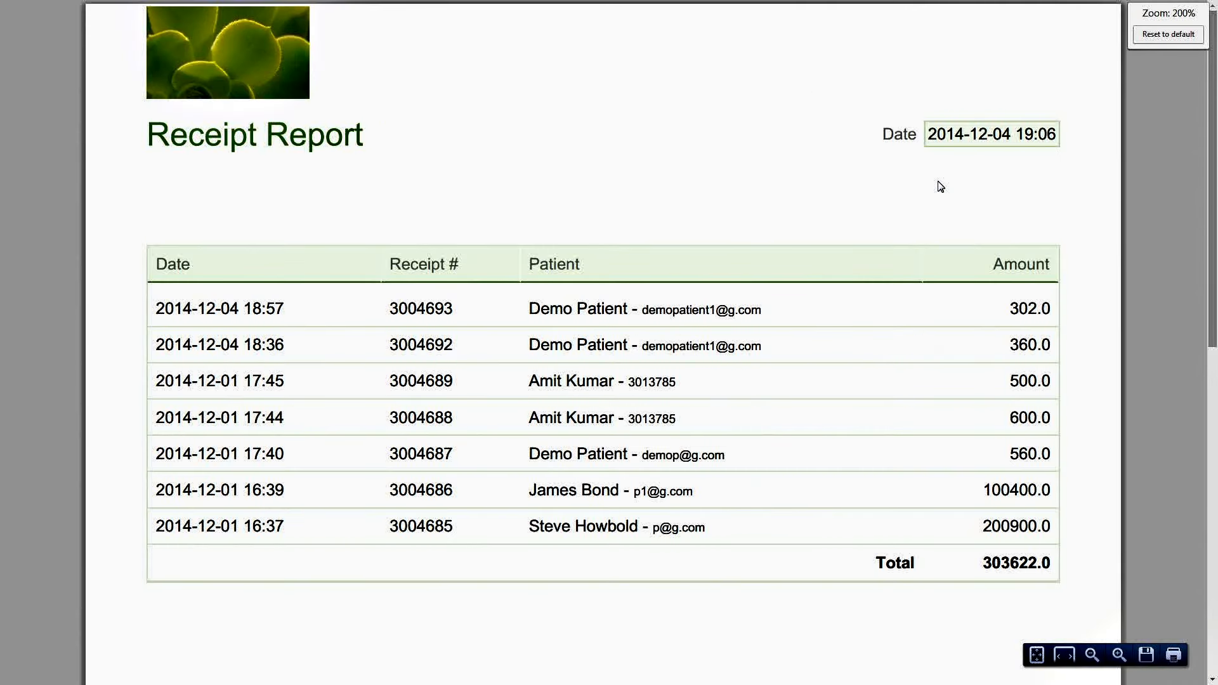
scroll(938, 185, up, 1)
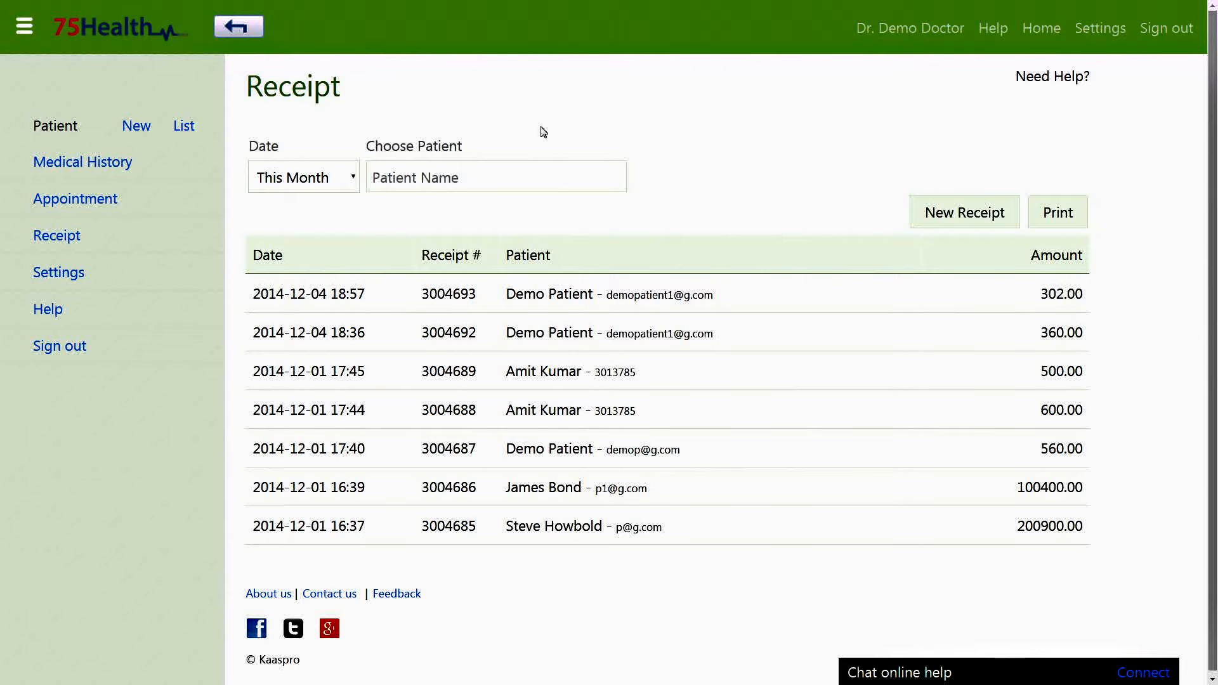
click(58, 272)
scroll(650, 328, down, 8)
scroll(650, 328, down, 10)
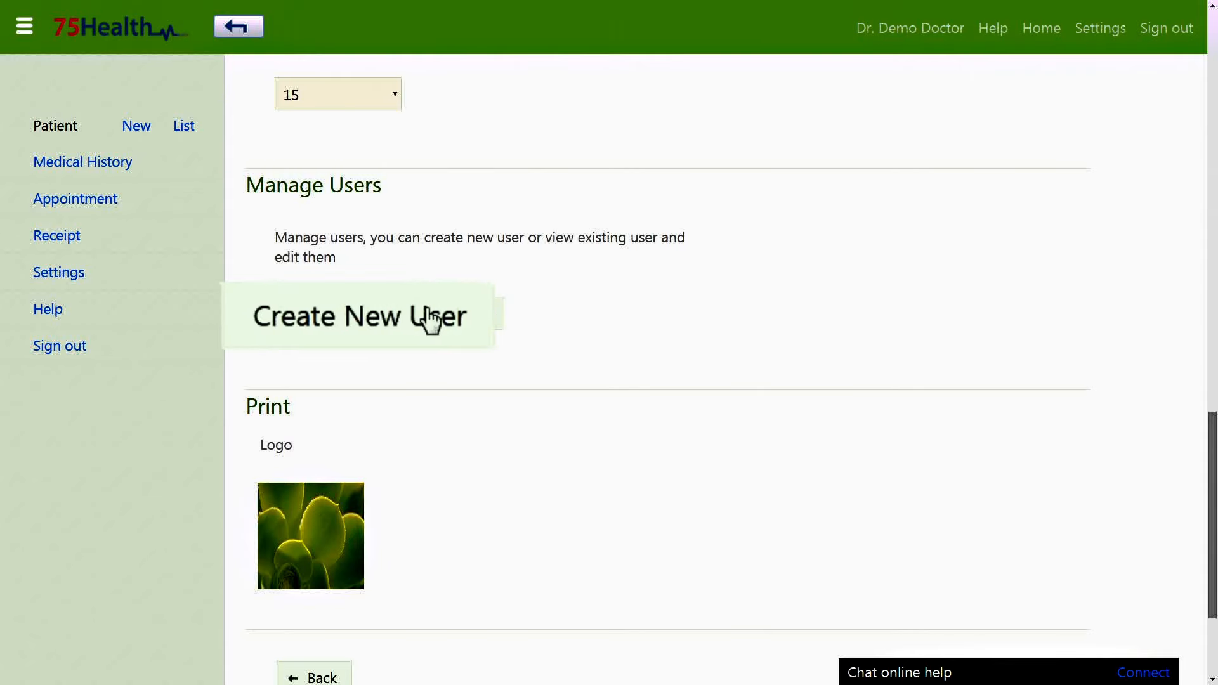
Create a new user account with the user's e-mail address and first name, and save it.
click(395, 315)
click(593, 227)
key(Tab)
text(Demo)
click(608, 306)
click(758, 120)
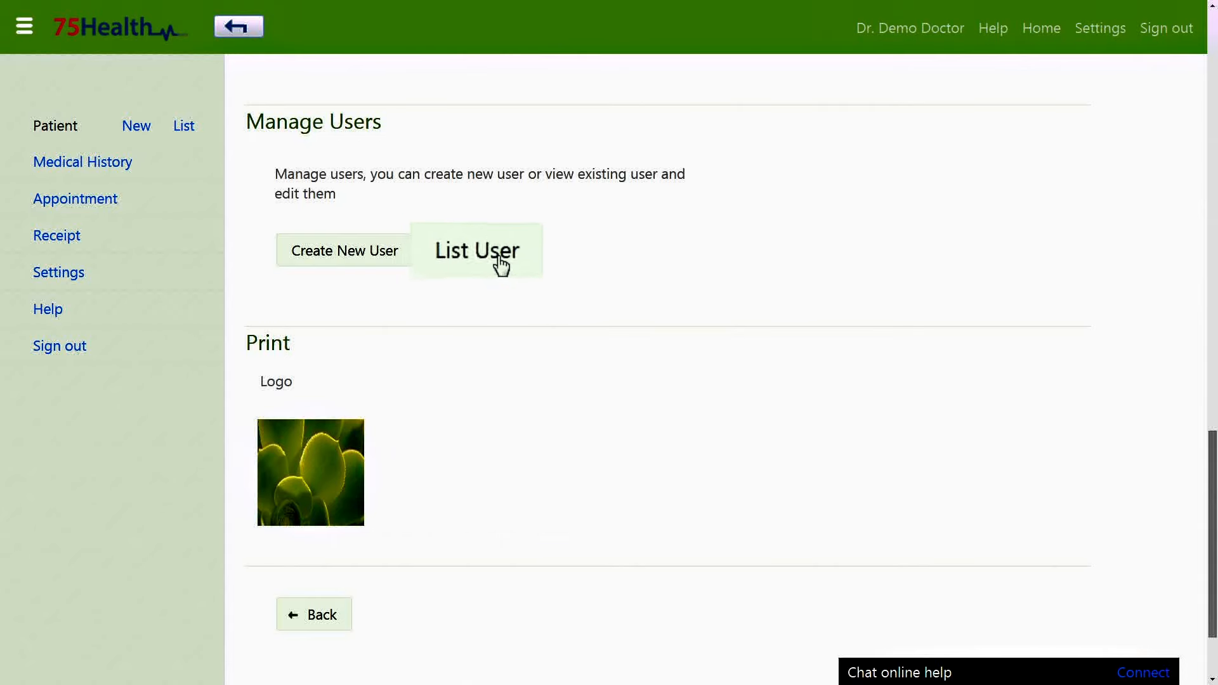
Edit the new user's contact details: enter the address and city, and set the country to India.
click(477, 260)
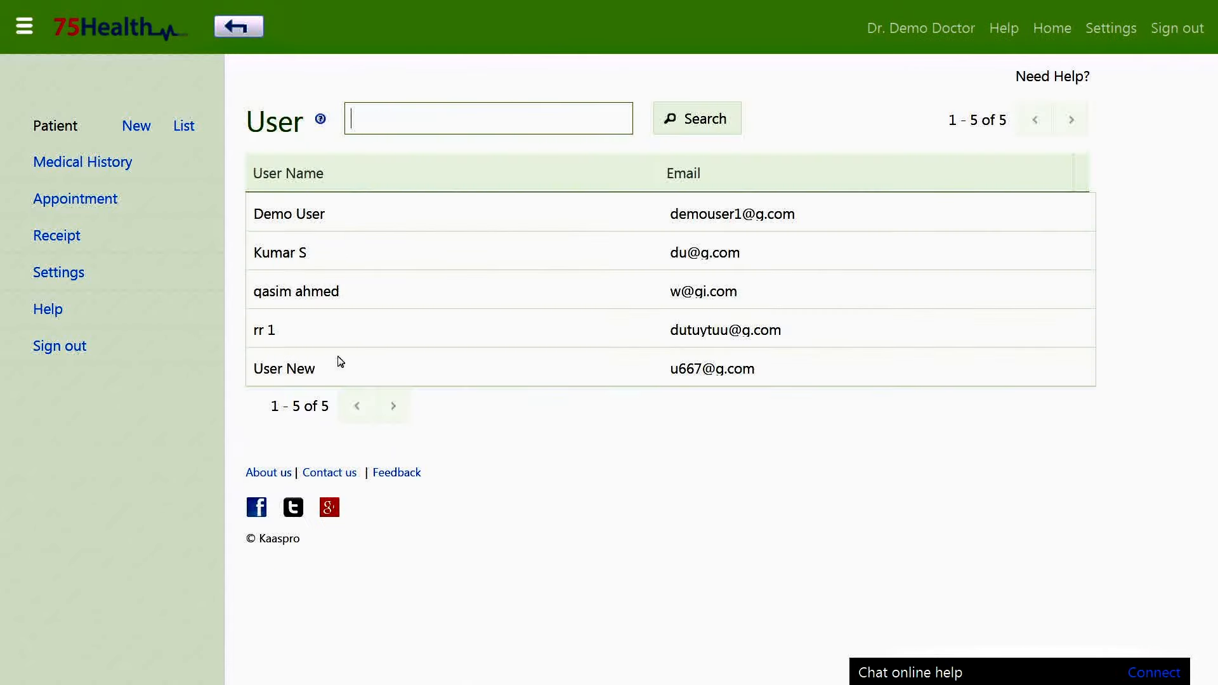
click(314, 218)
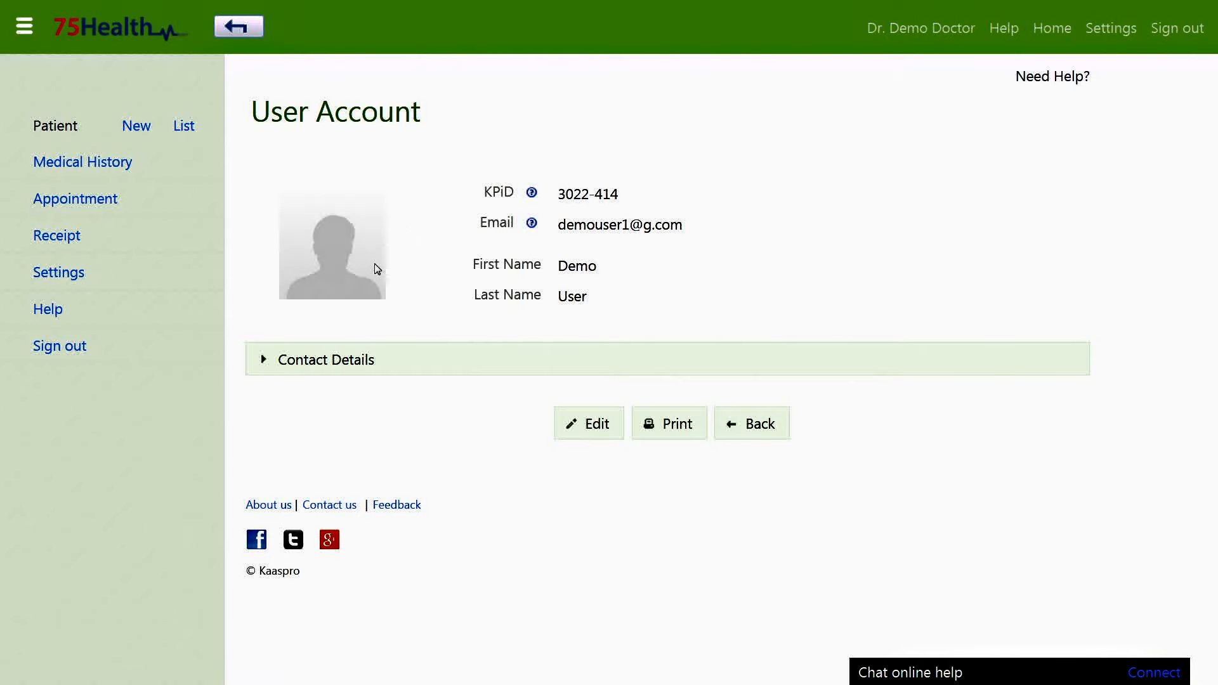
click(591, 426)
click(416, 440)
text(ccc)
click(399, 476)
text(xxxx)
click(406, 550)
text(yyyy)
click(429, 635)
text(in)
key(Return)
Set the state to GOA, fill in the ZIP code and first phone number, and save.
scroll(437, 634, down, 4)
click(457, 446)
key(g)
key(Return)
scroll(677, 441, down, 2)
click(481, 421)
text(222)
click(467, 500)
text(123)
scroll(467, 500, down, 2)
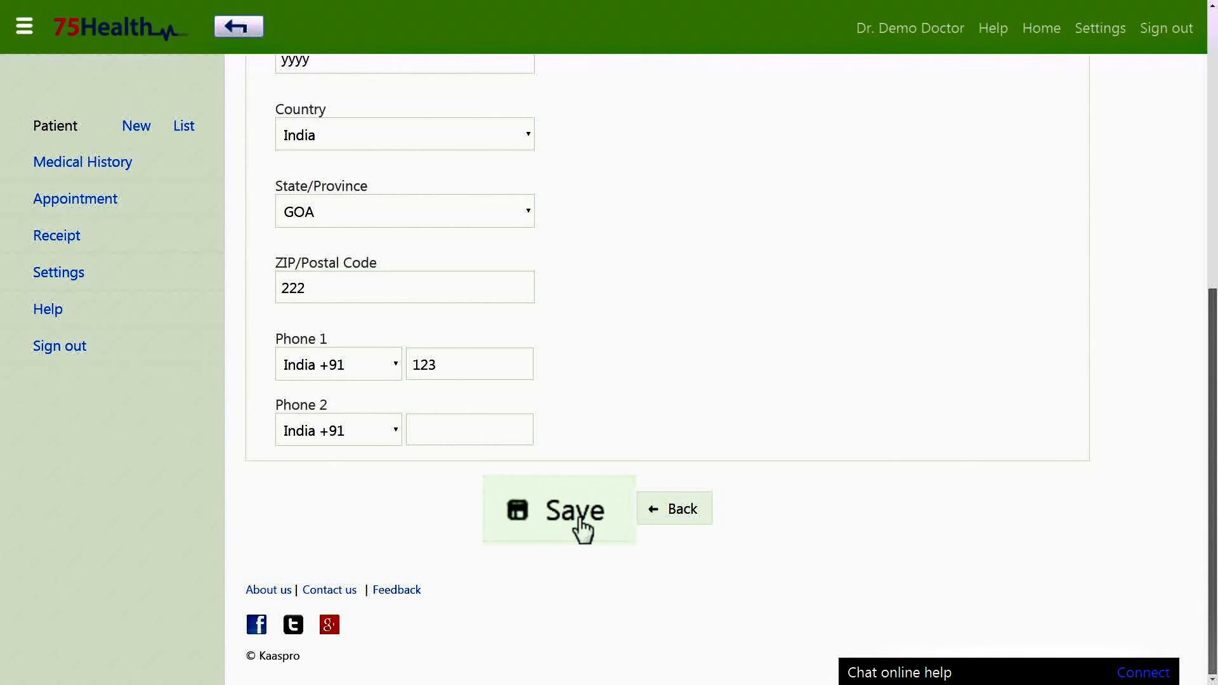
click(590, 523)
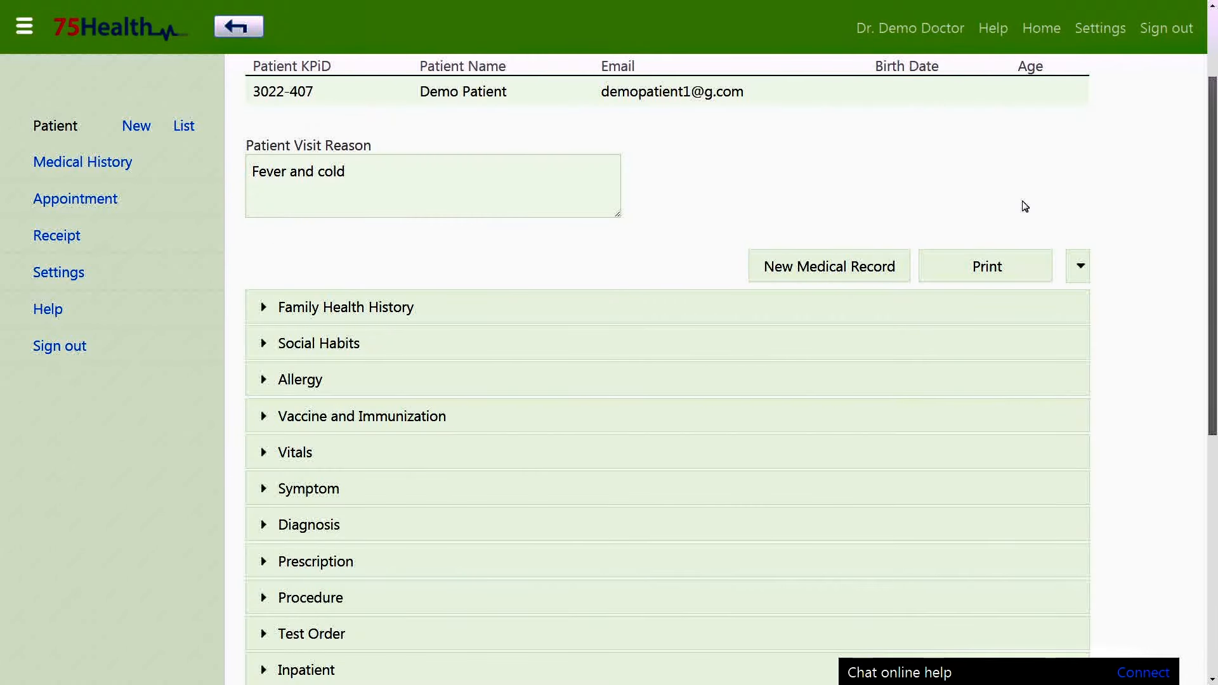
Print the patient's medical record, vaccine record, prescription, procedures, test orders and receipt.
click(956, 269)
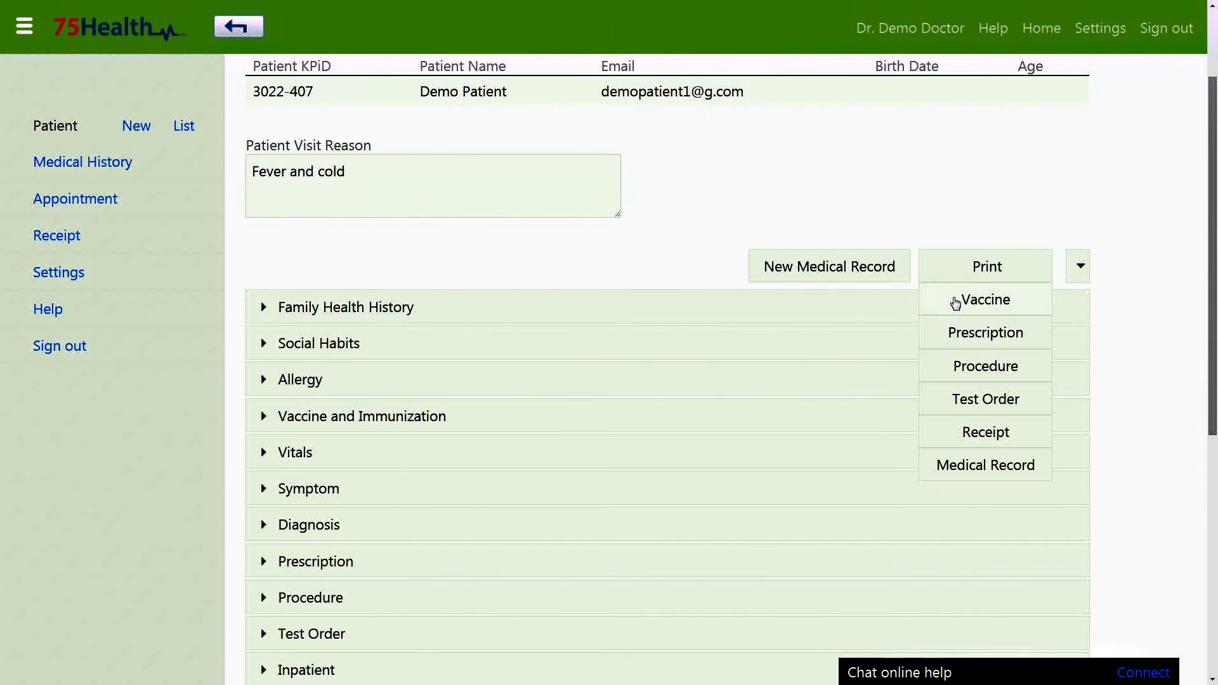
click(979, 477)
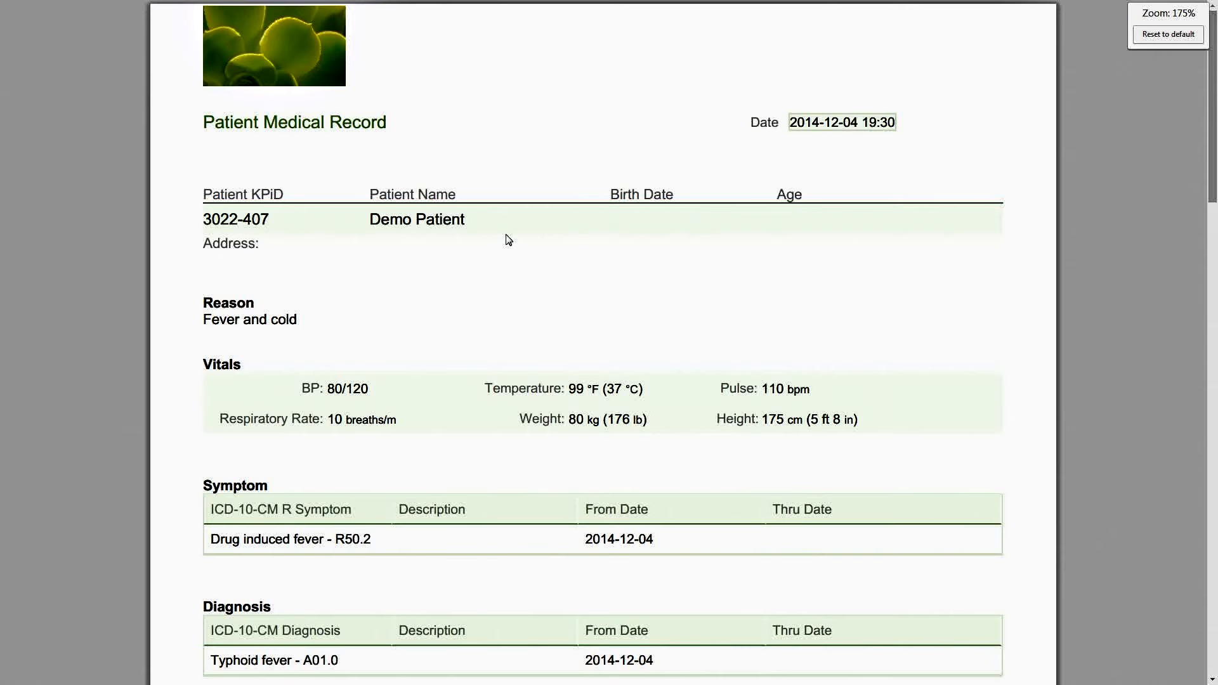
click(1008, 141)
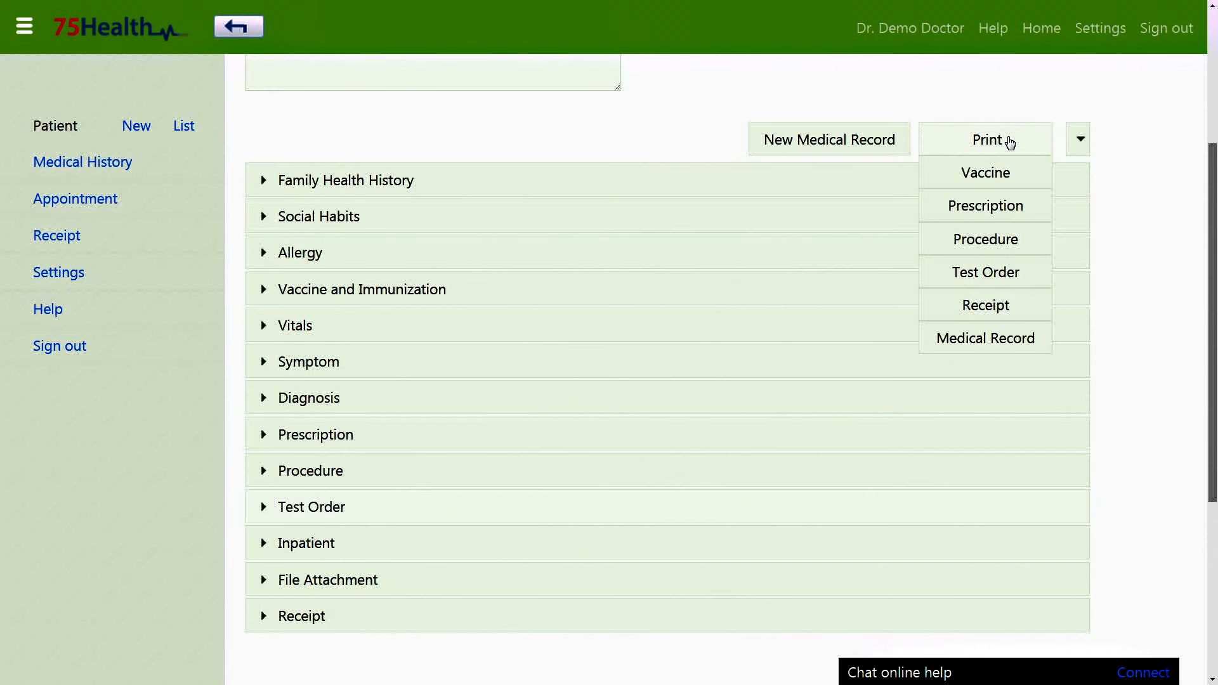
click(1005, 172)
click(972, 209)
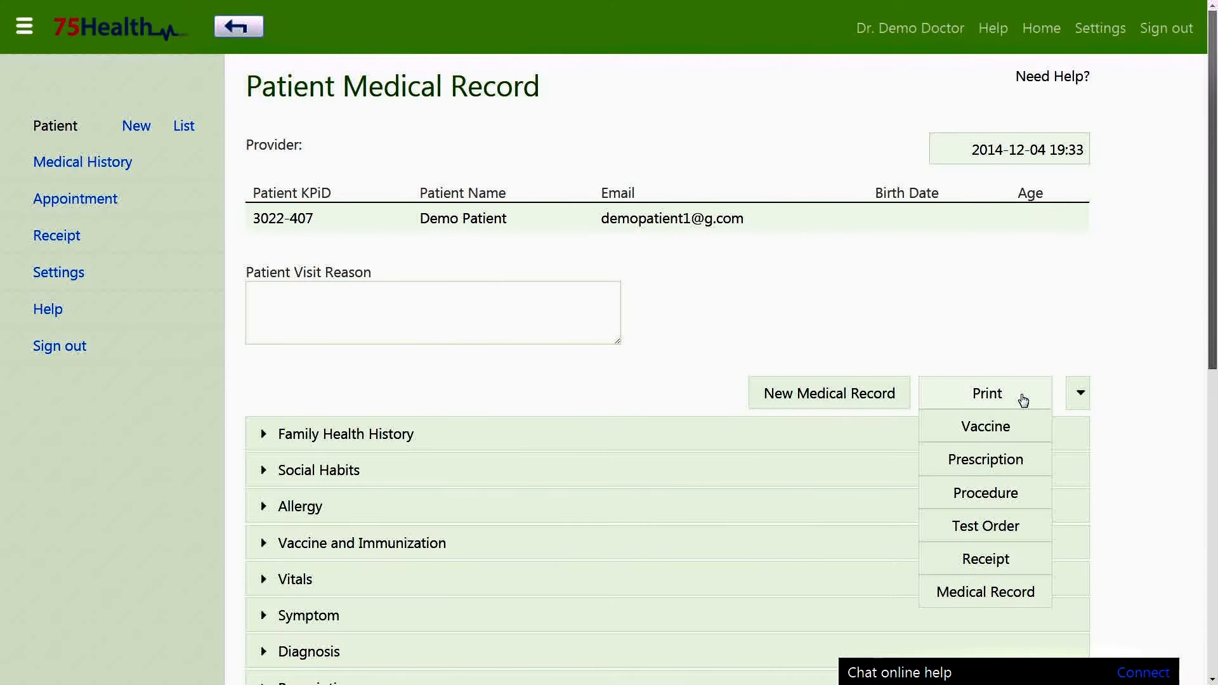
click(1001, 494)
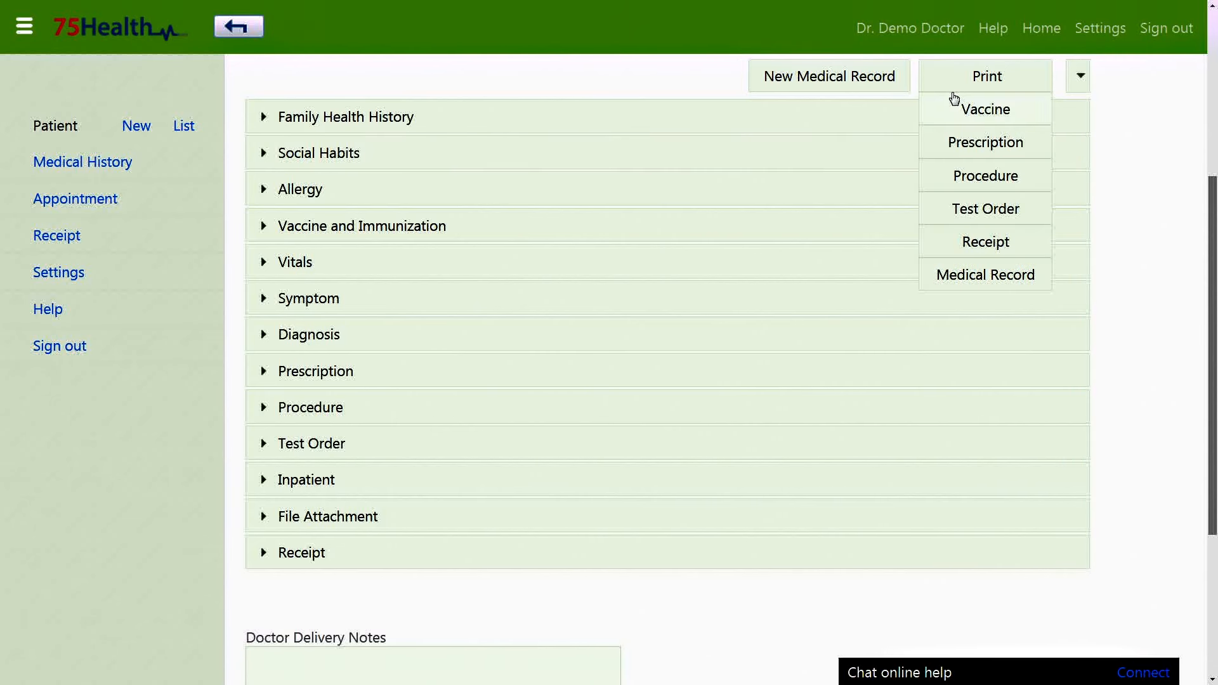
click(985, 209)
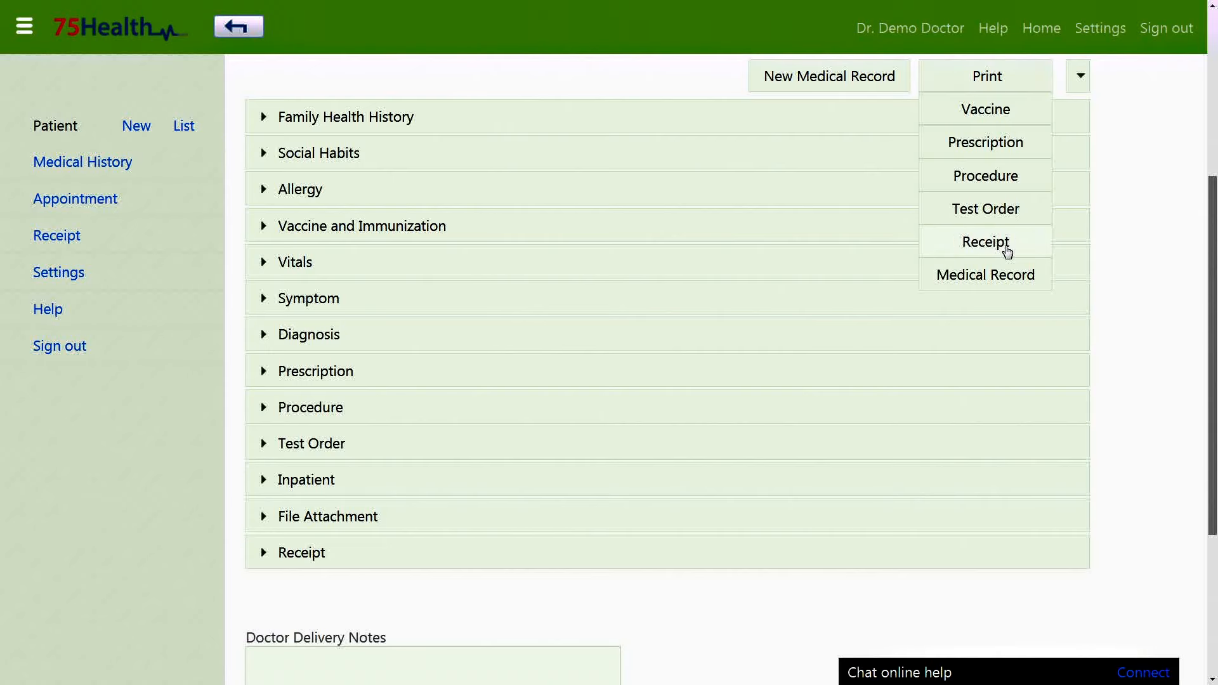
click(1007, 245)
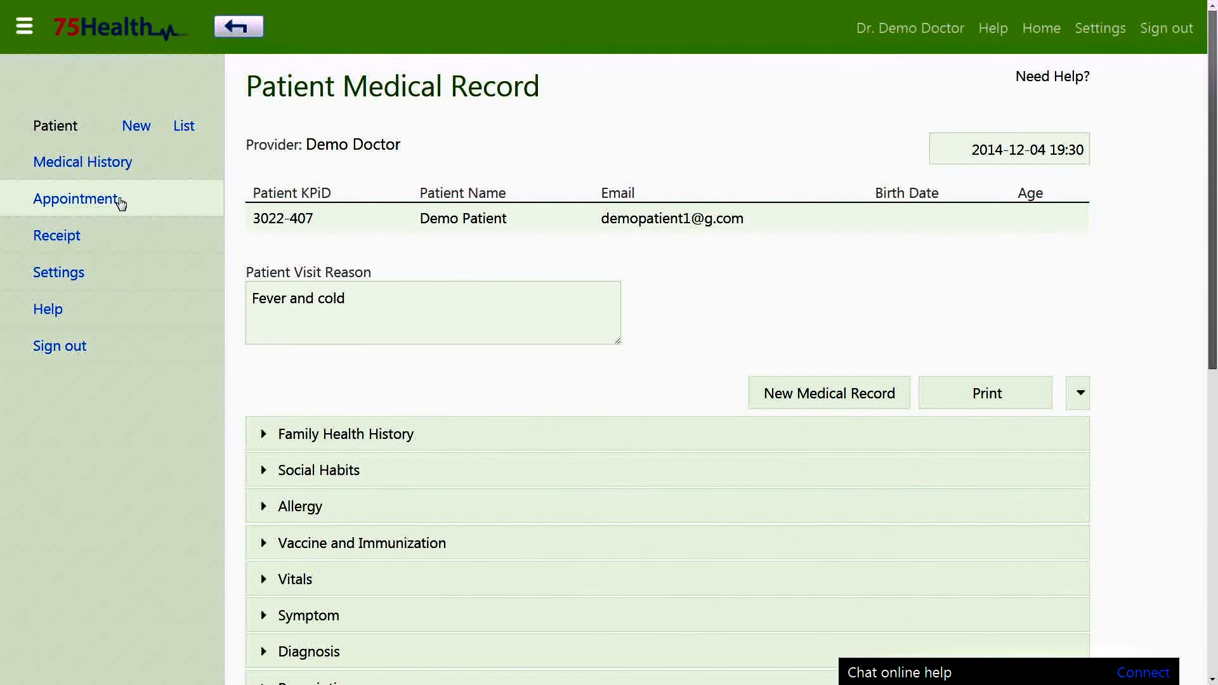
Print the appointment confirmation, the doctor's ID card and the patient's ID card.
click(119, 202)
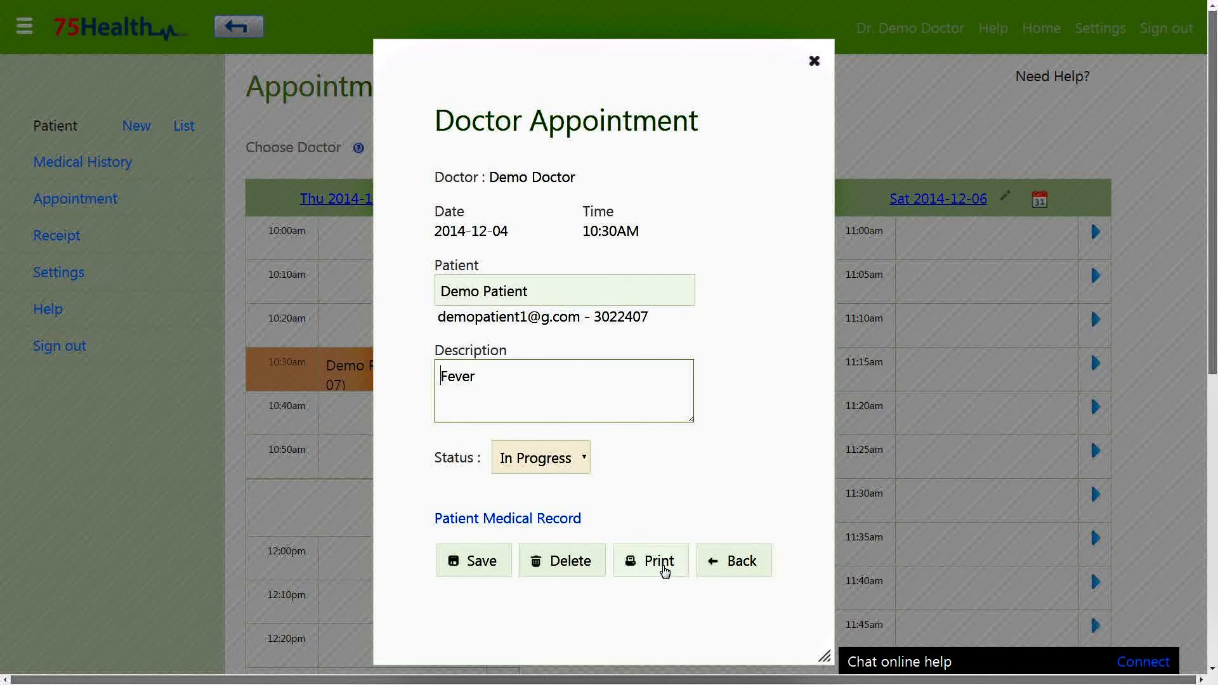
click(658, 561)
scroll(665, 571, up, 2)
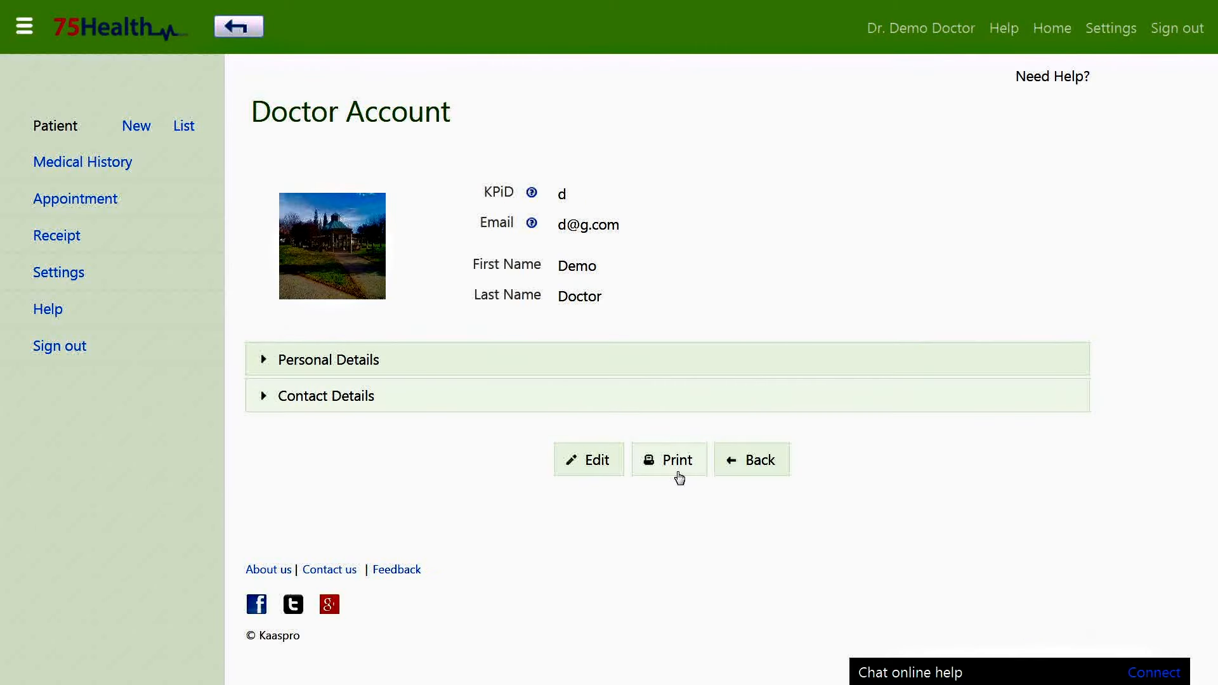
click(670, 460)
scroll(516, 148, up, 5)
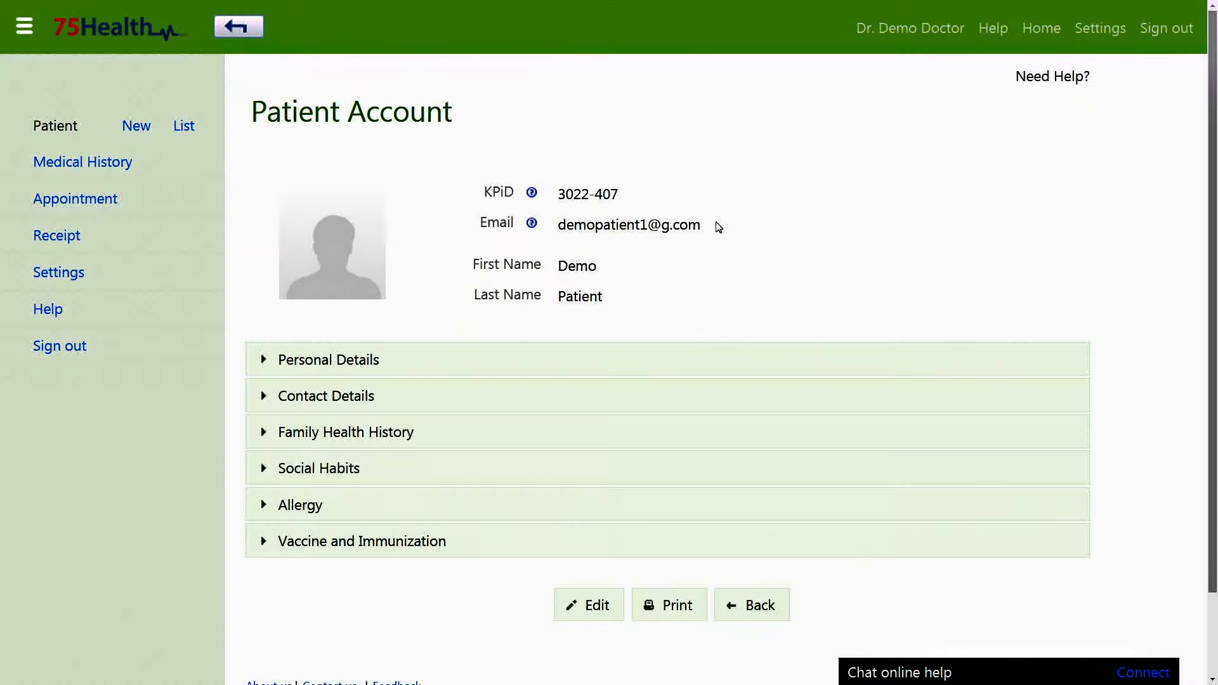
scroll(702, 321, down, 2)
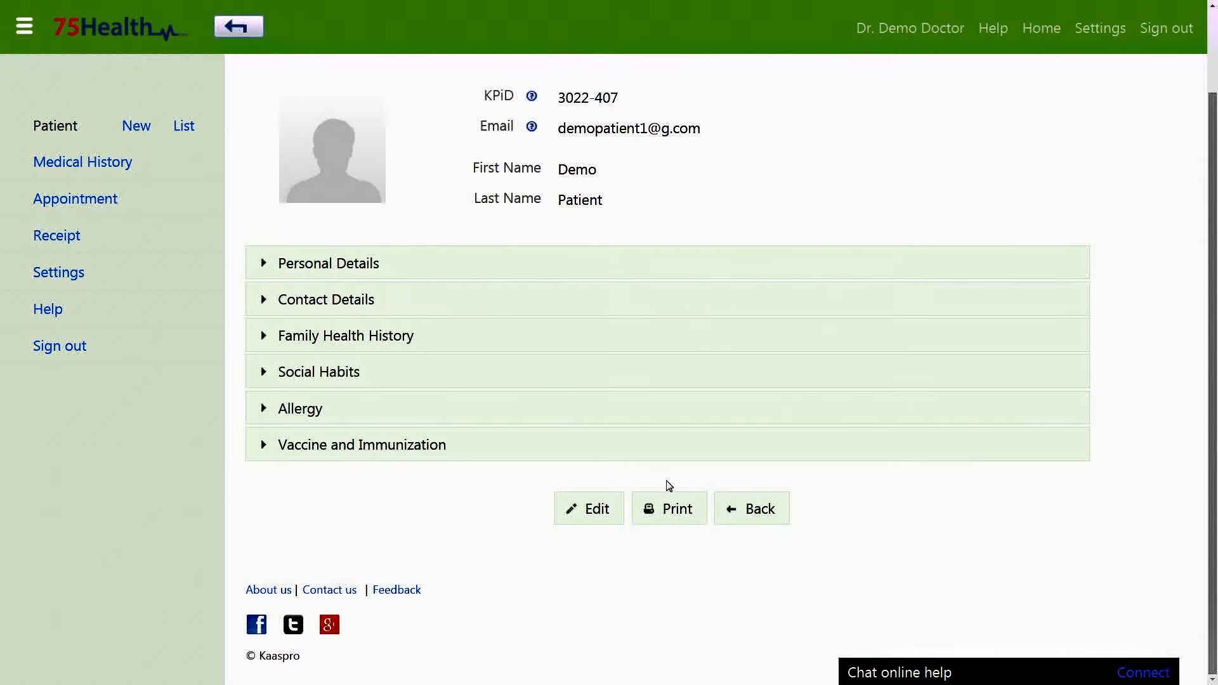
click(671, 517)
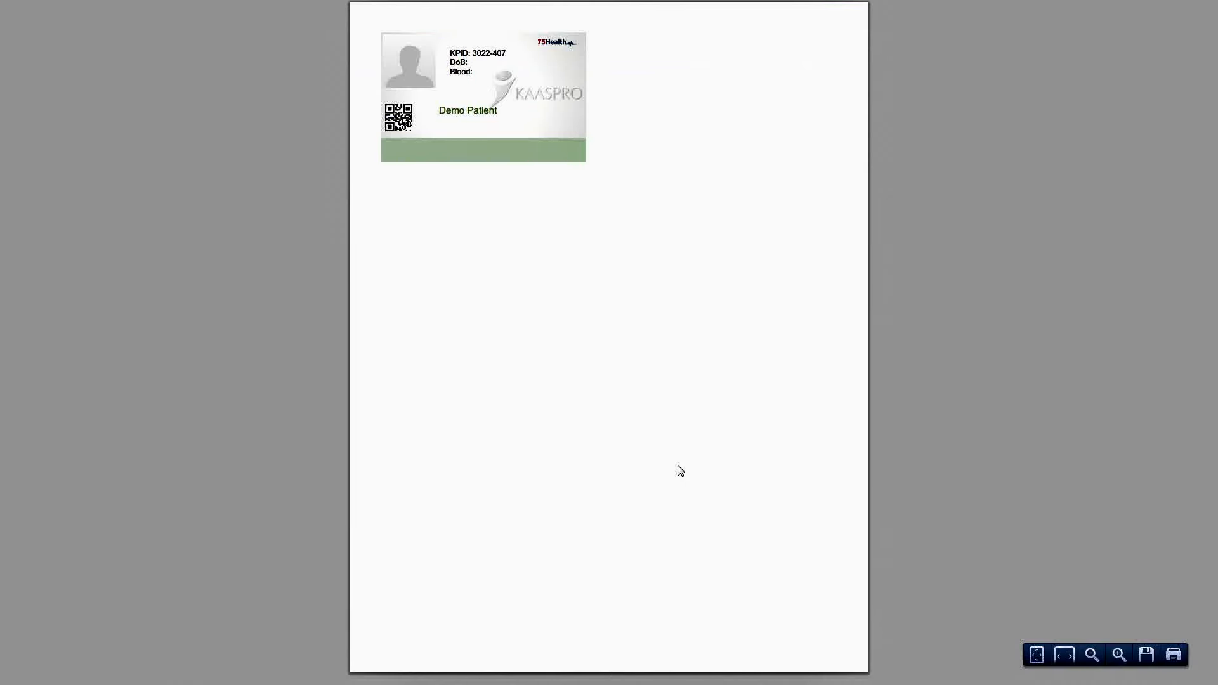
scroll(679, 468, up, 1)
scroll(680, 471, up, 3)
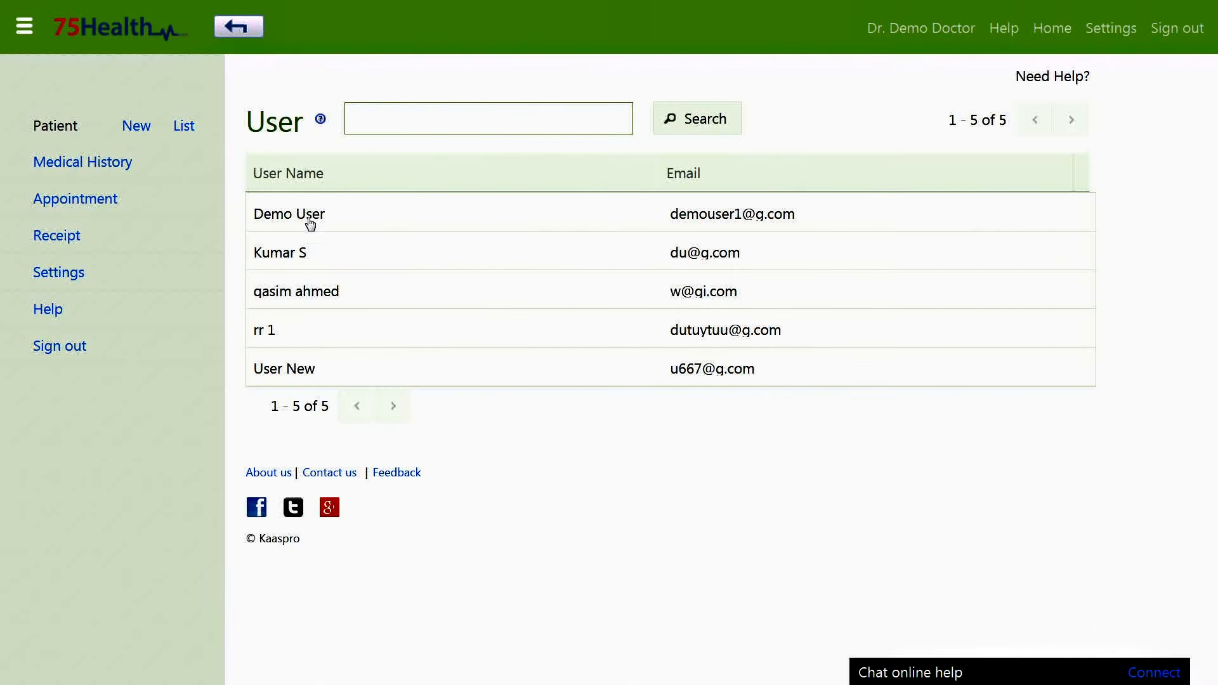
Print the demo user's ID card with an enlarged preview, then bring up the Feedback form.
click(310, 217)
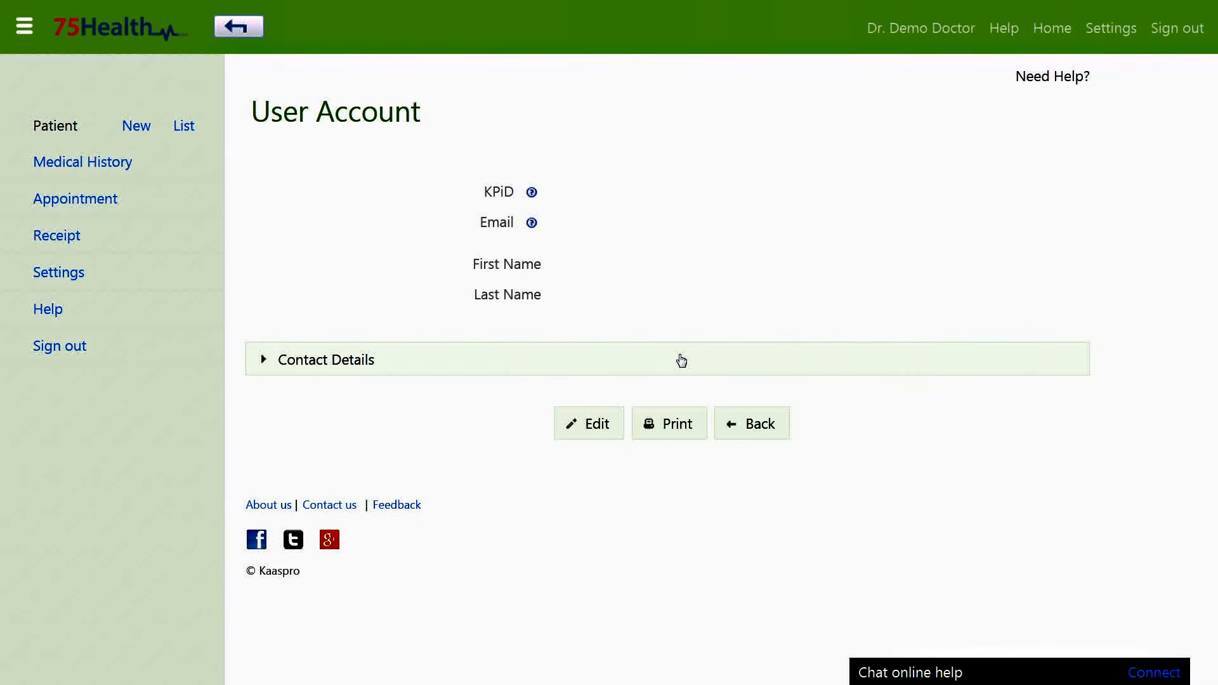
click(674, 425)
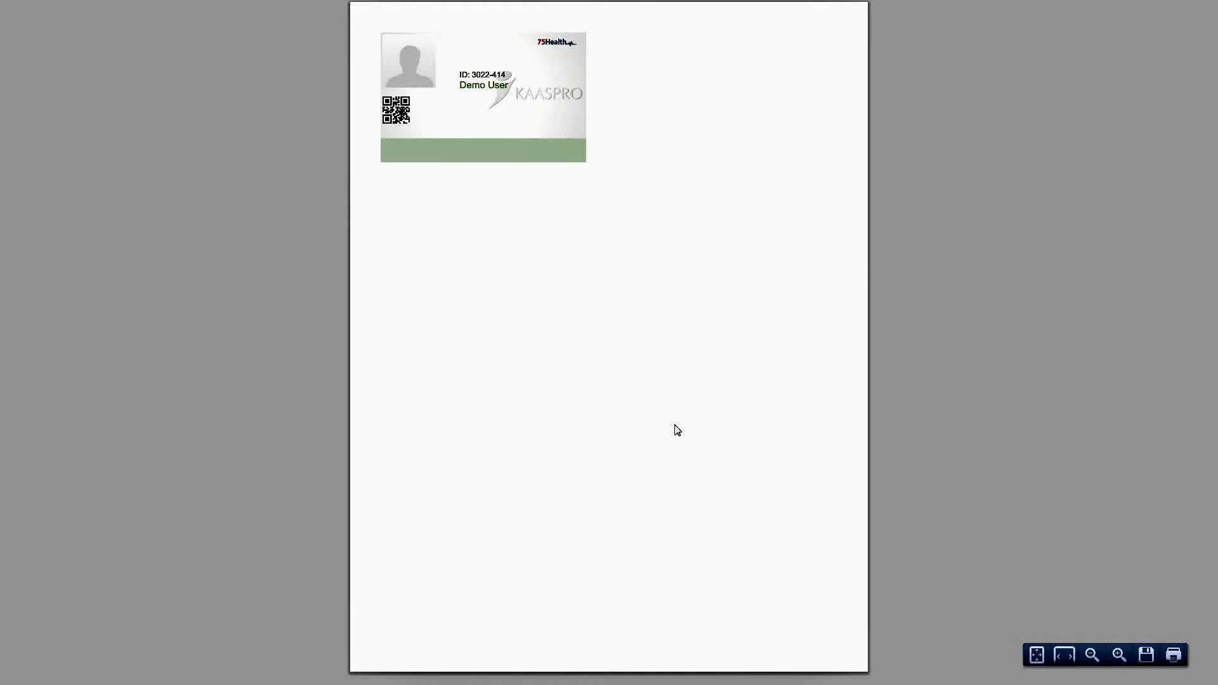
key(ctrl+plus)
key(ctrl+plus)
key(ctrl+plus)
key(ctrl+plus)
key(ctrl+plus)
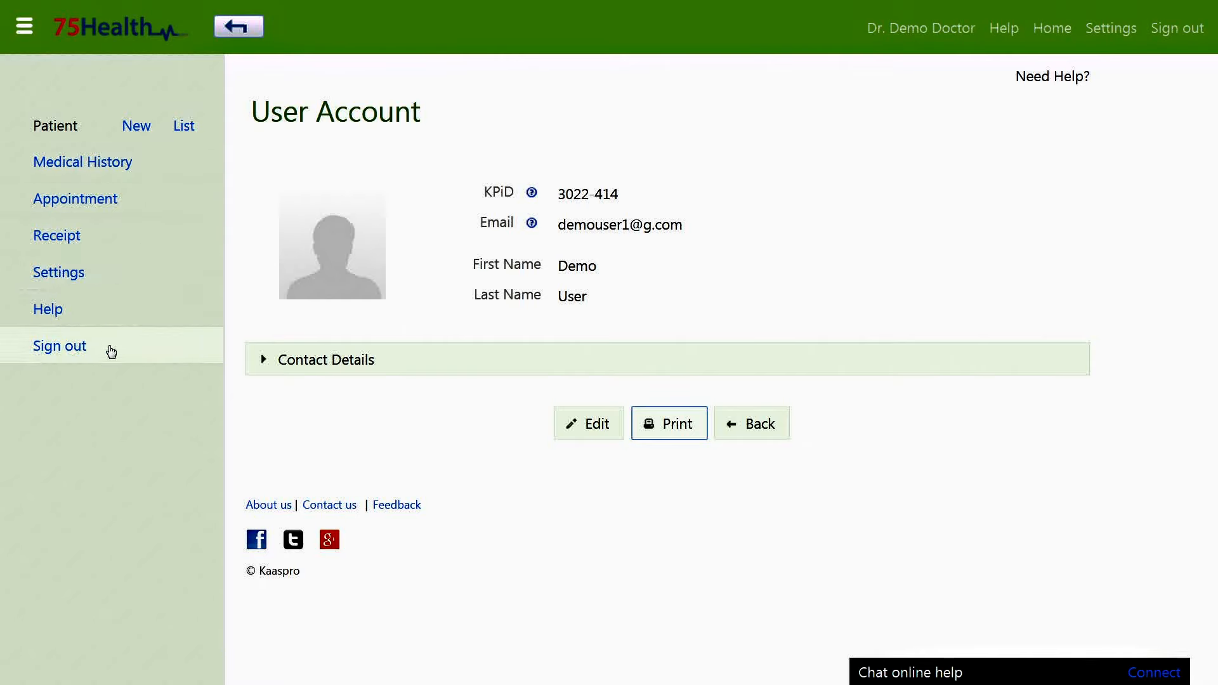
click(396, 504)
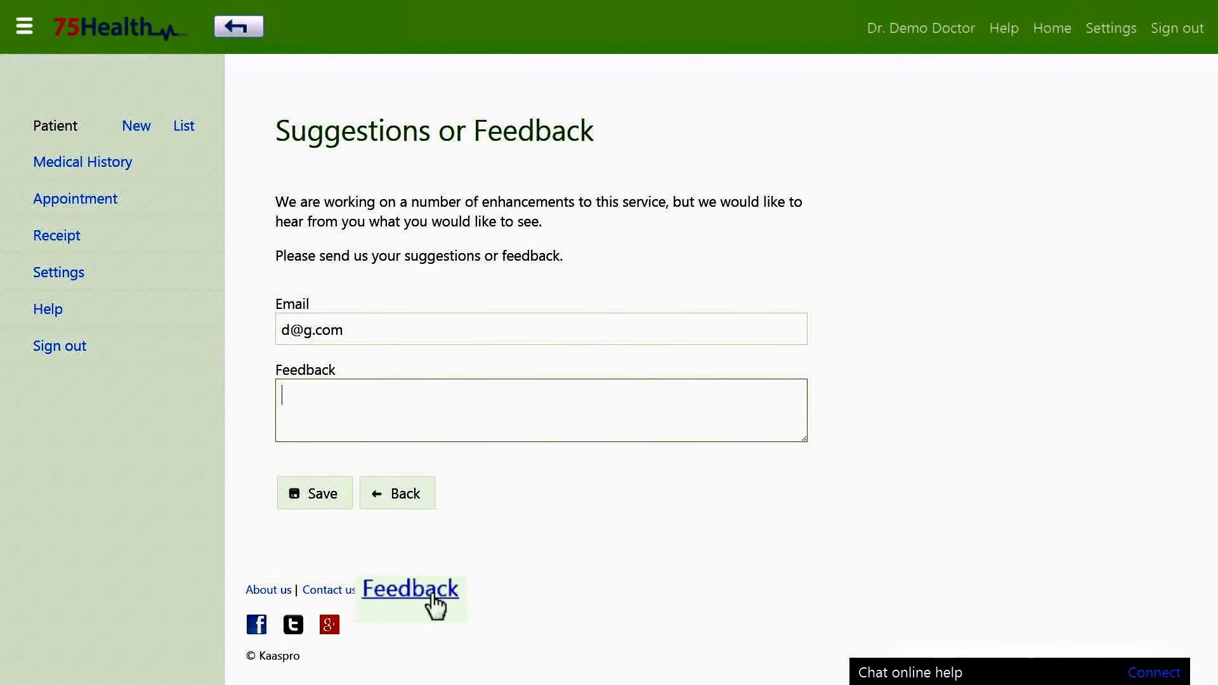
Submit the feedback 'Good', then re-enter the sender's e-mail in the Email field.
click(420, 398)
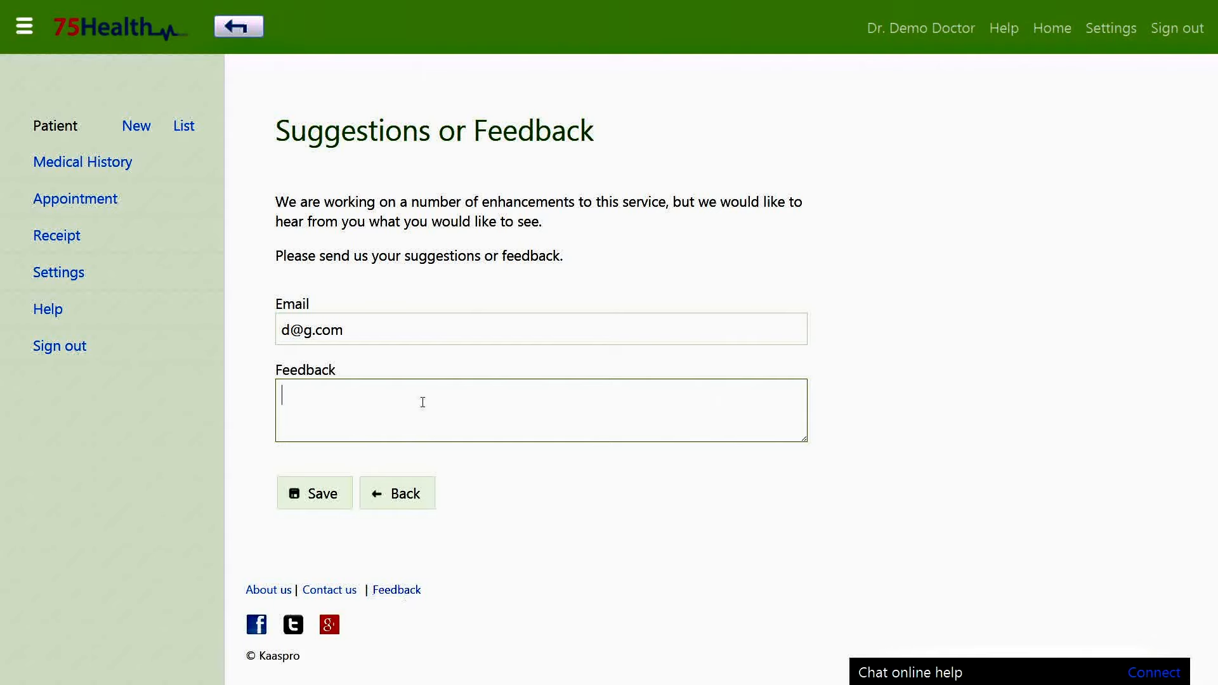
text(Good)
click(321, 489)
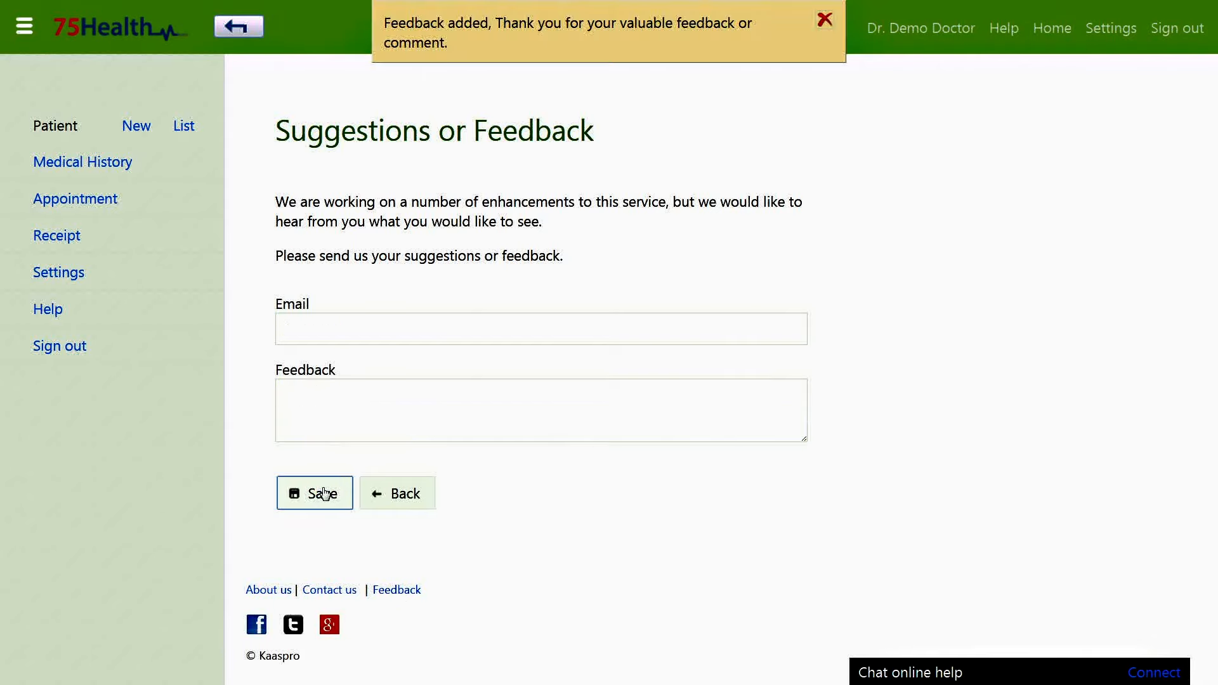
click(347, 329)
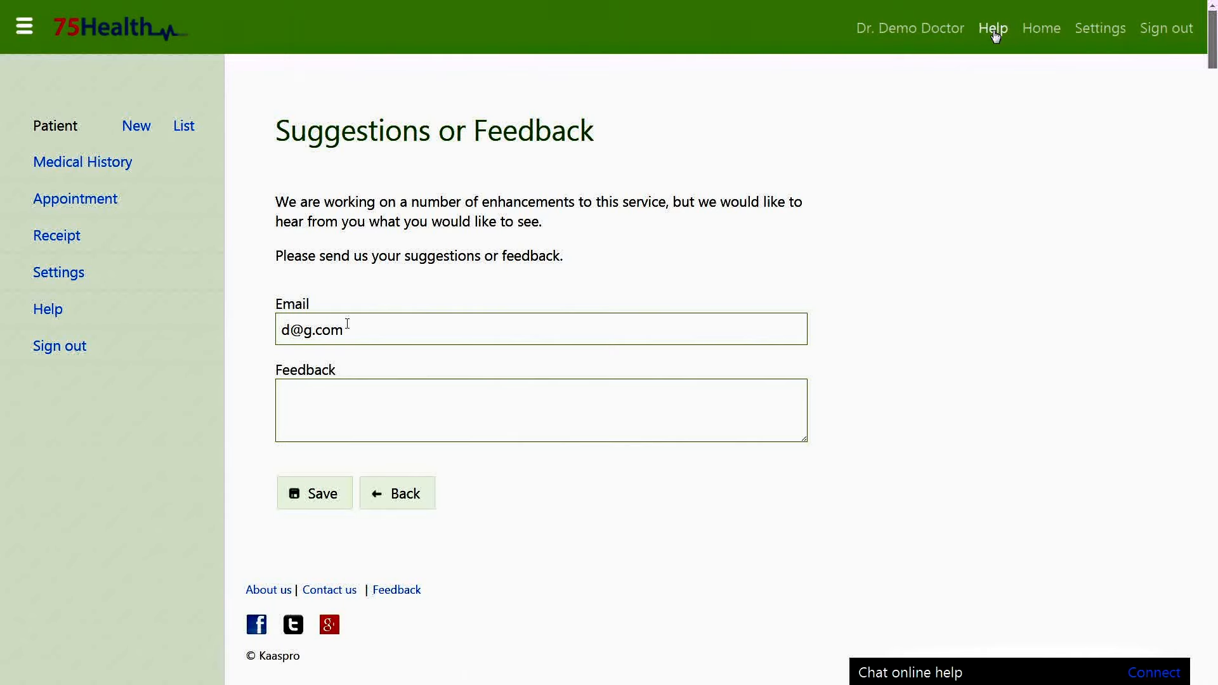
Browse the Patient, Doctor, Appointment, Medical Record, User and Settings help topics.
click(75, 316)
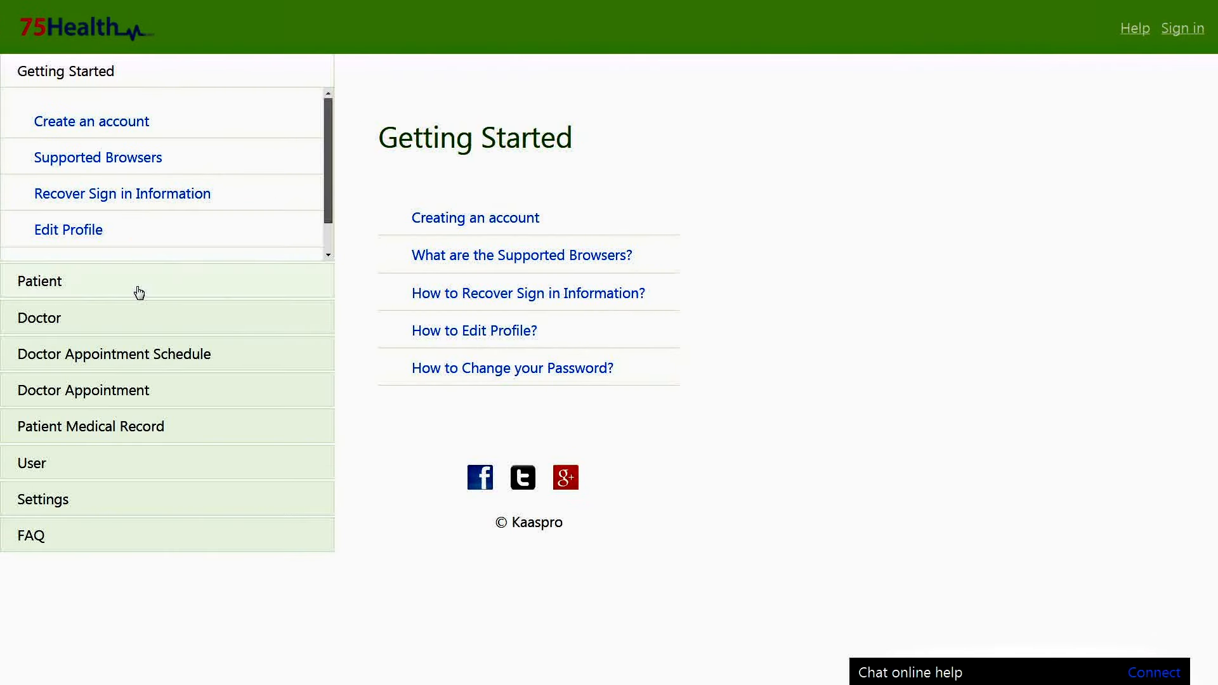
click(133, 291)
click(63, 301)
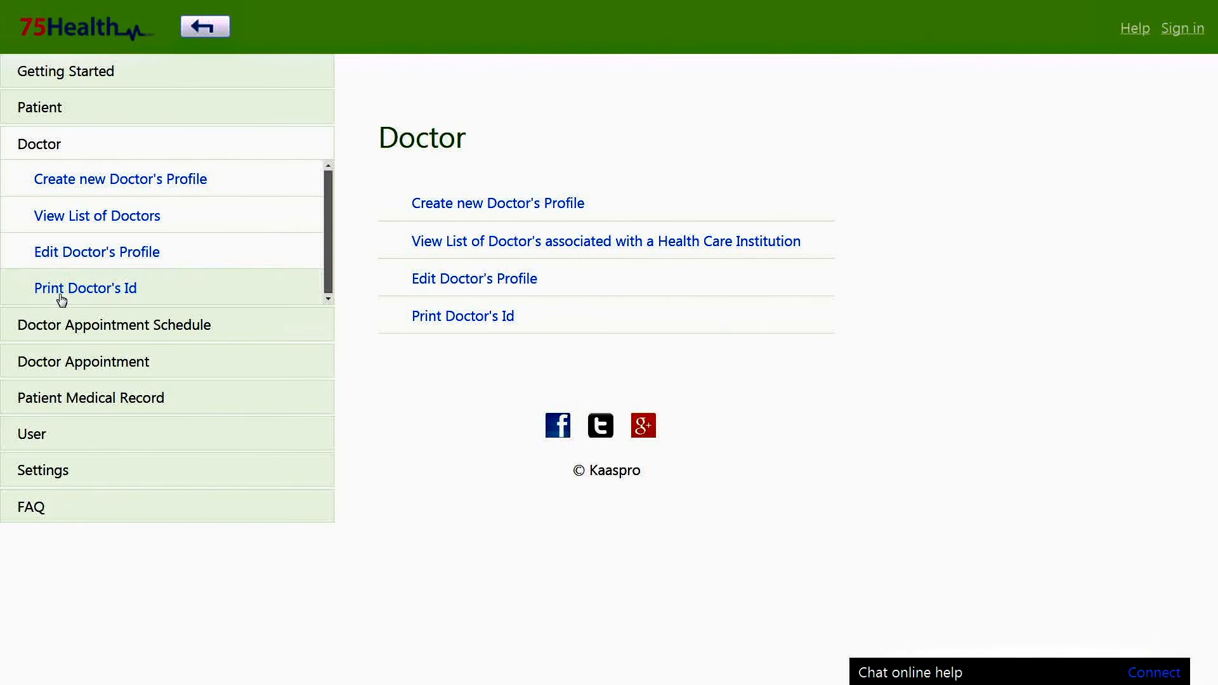
click(69, 335)
click(117, 317)
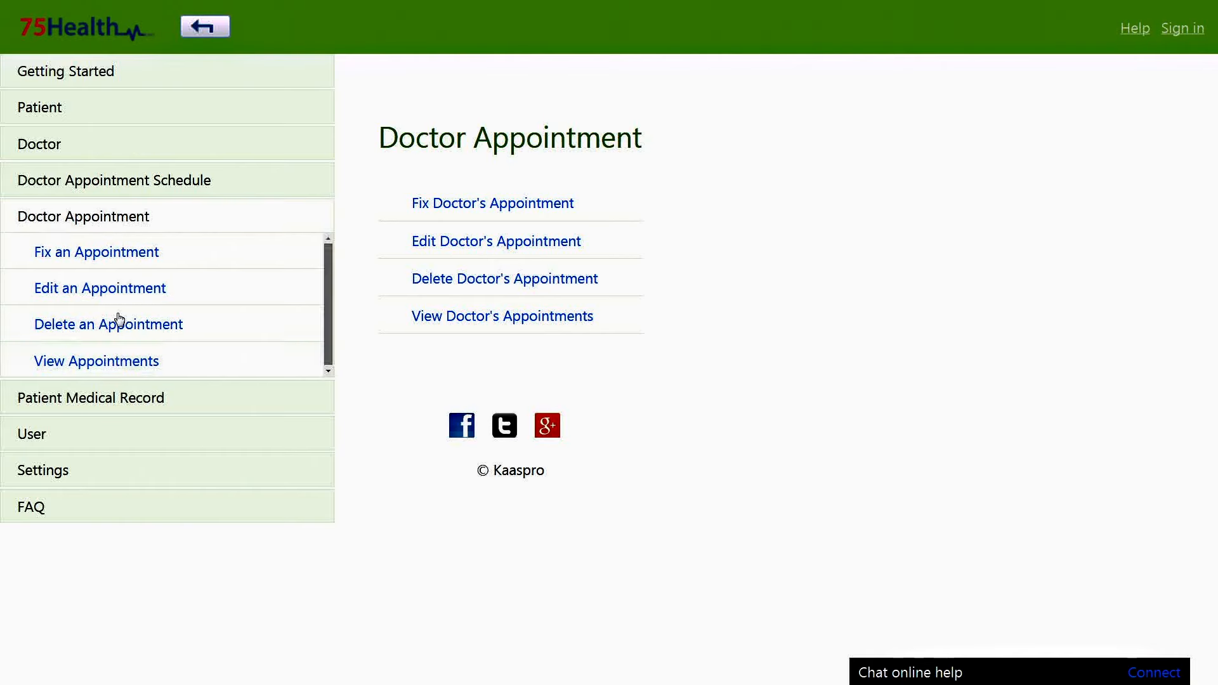
click(119, 397)
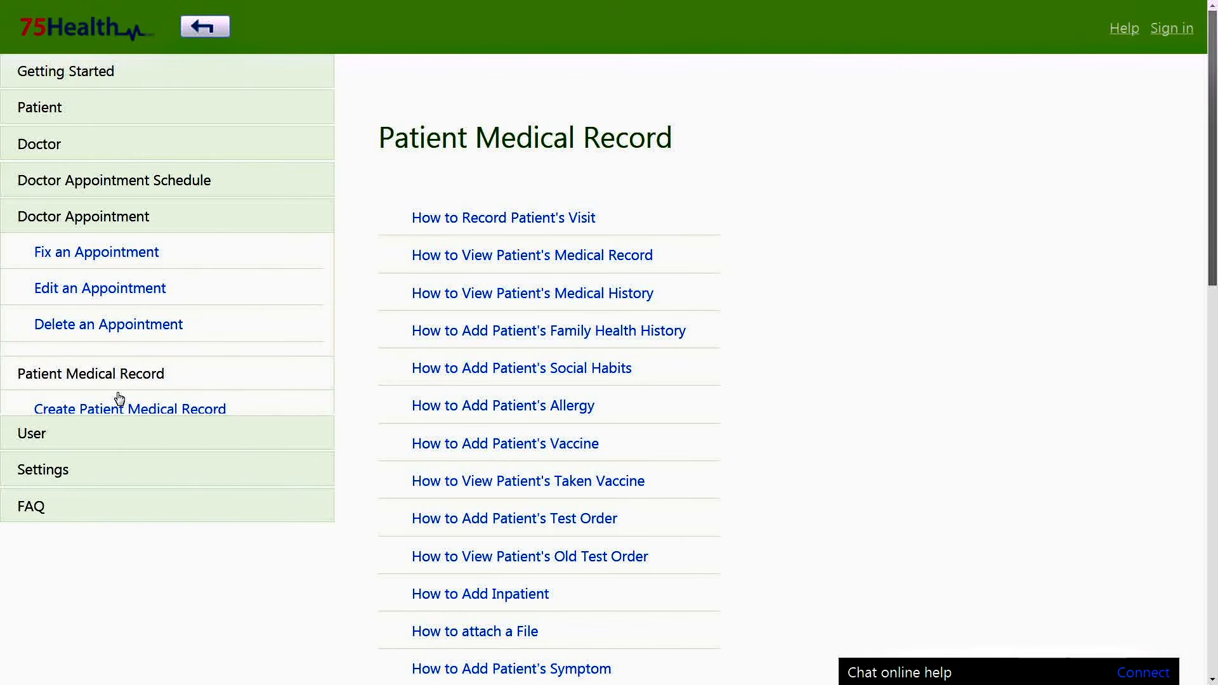
click(121, 445)
click(122, 473)
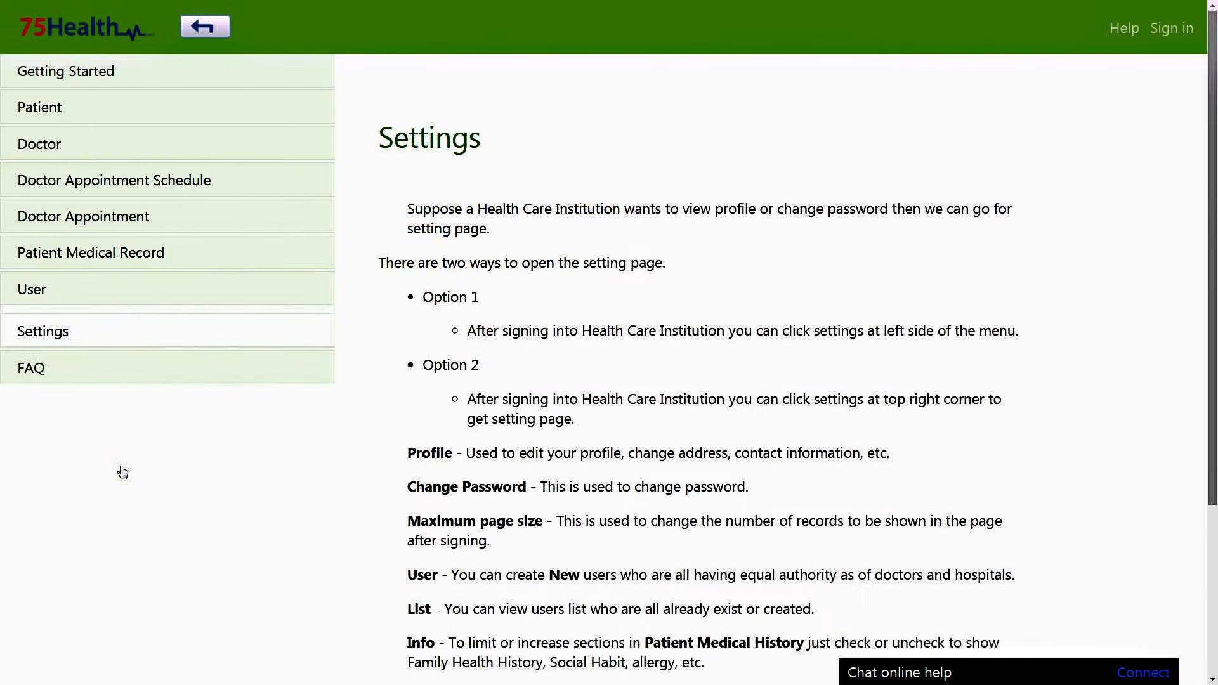
Read the FAQ answers to the first question and the service providers question.
click(128, 373)
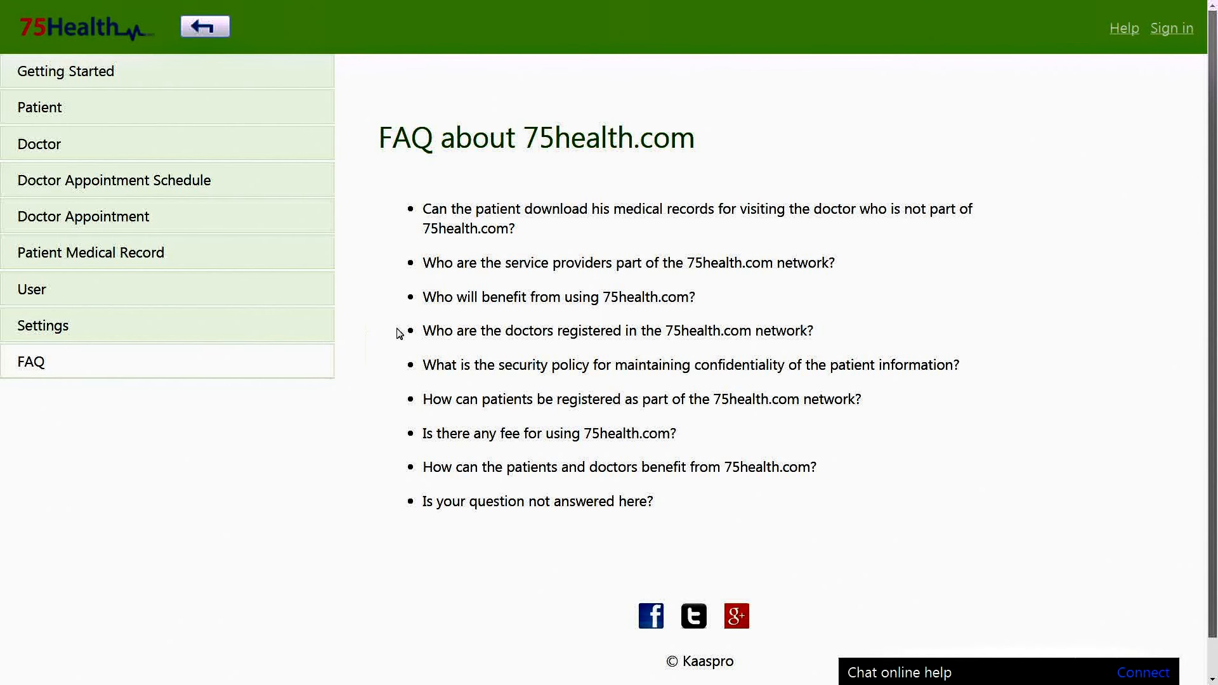
click(478, 219)
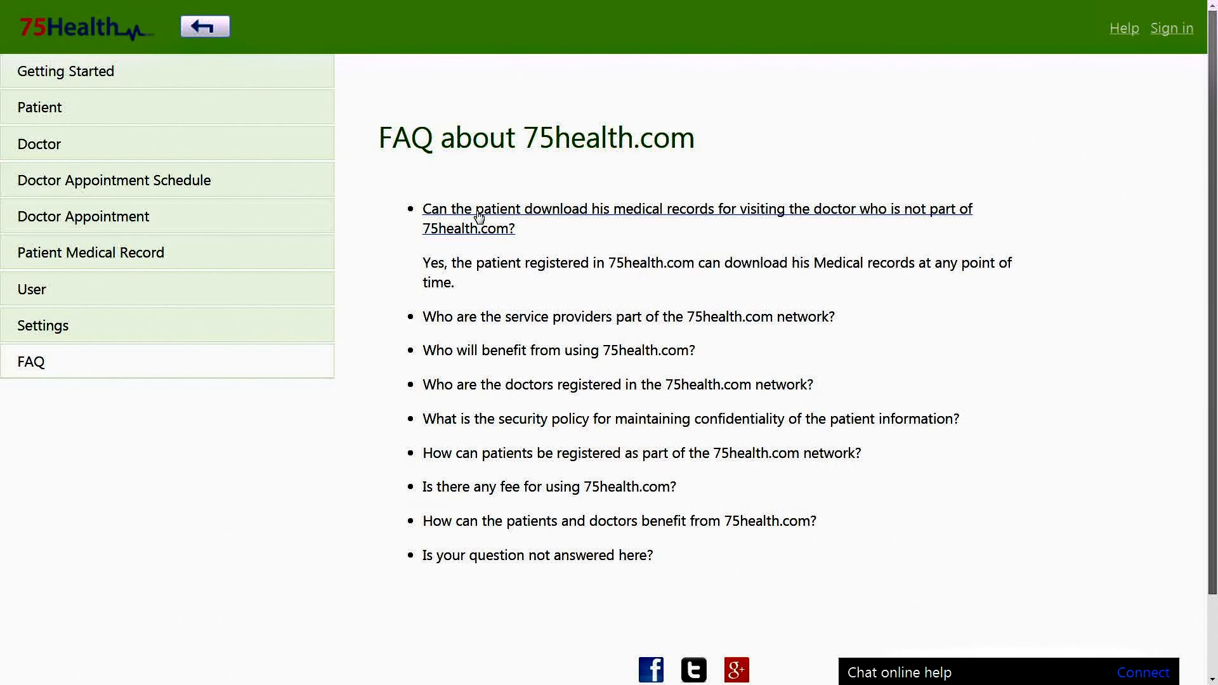
click(483, 321)
click(485, 322)
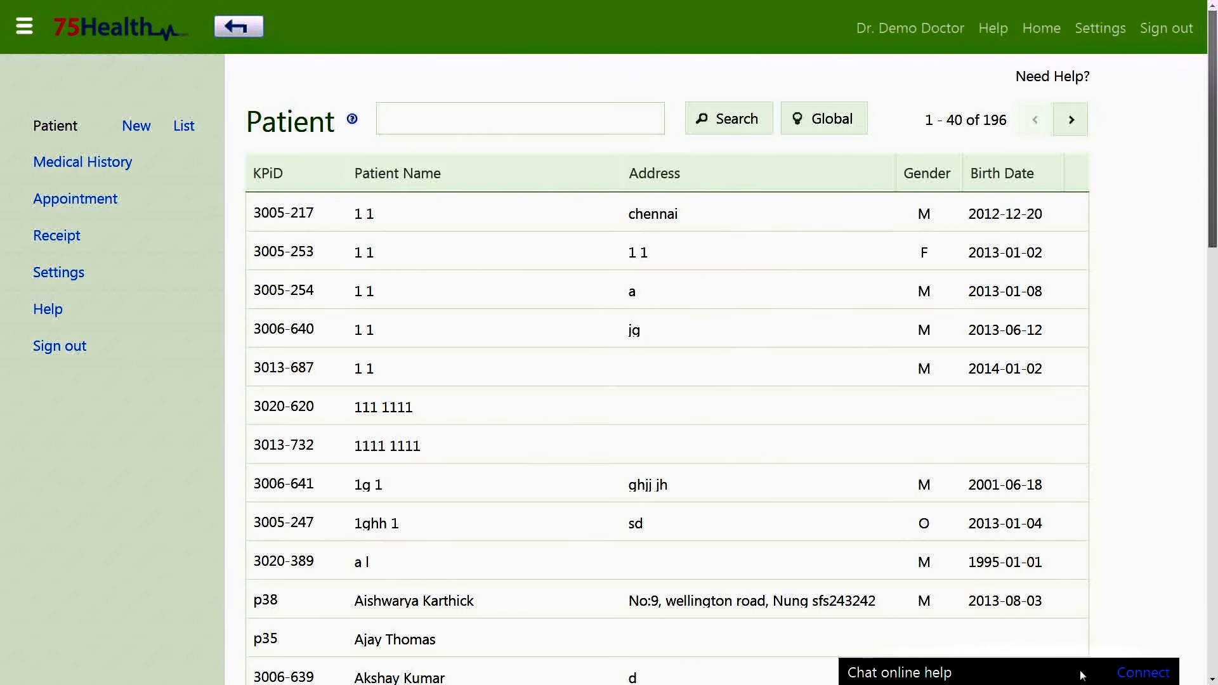
Send 'hi' to online chat support, disconnect, and go to Patient Medical History.
click(1133, 673)
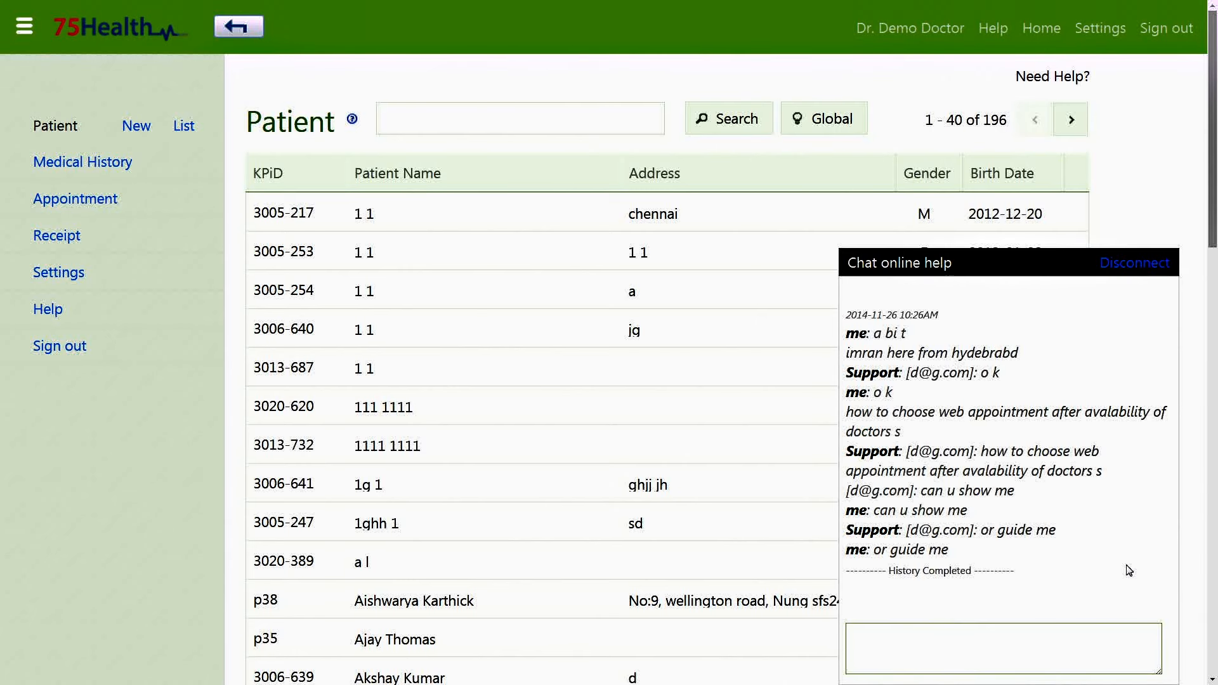
click(891, 646)
text(hi)
key(Return)
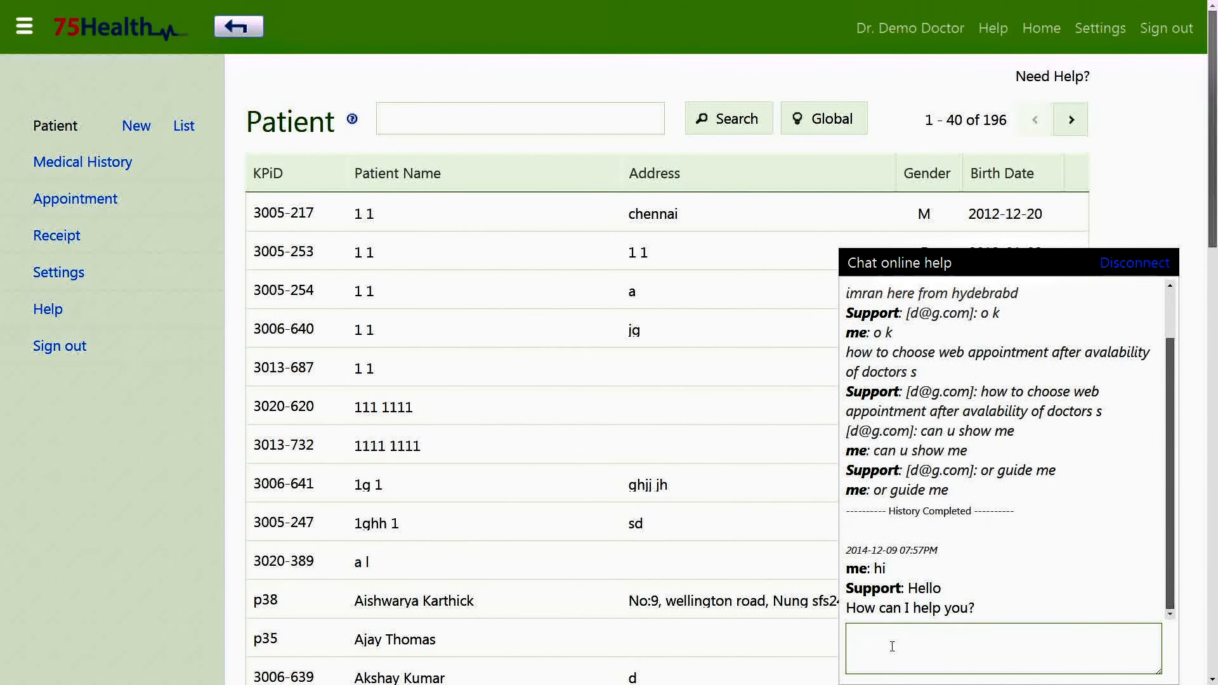
click(1113, 271)
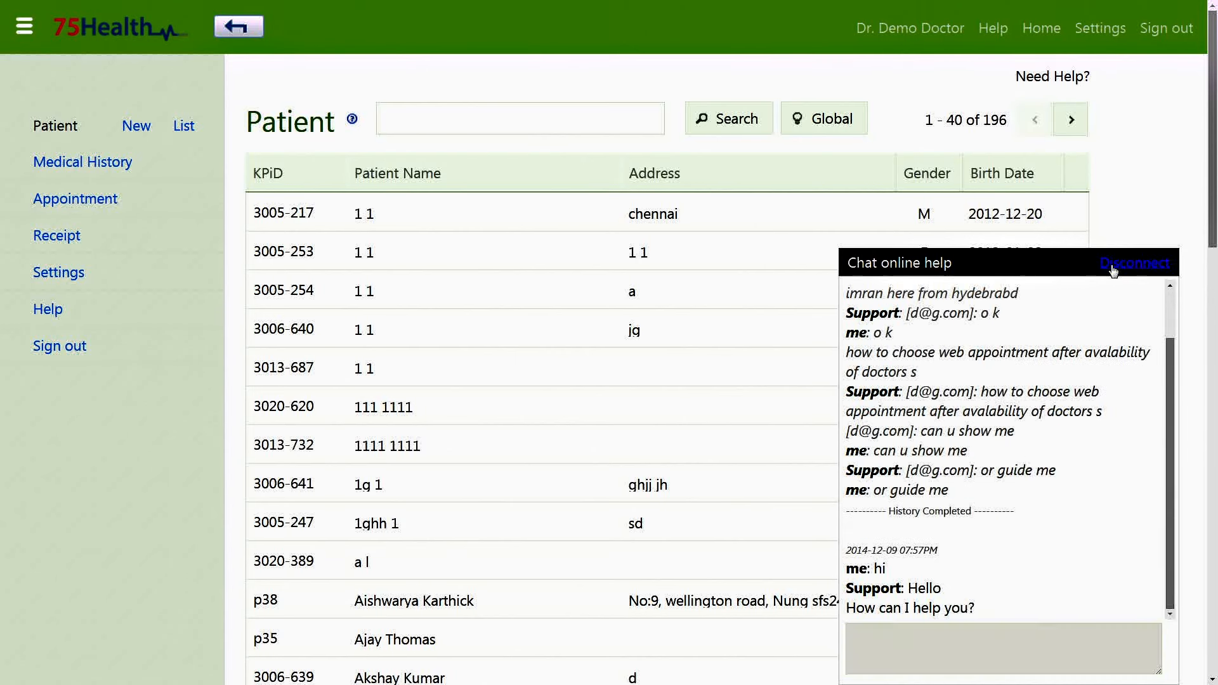
click(82, 162)
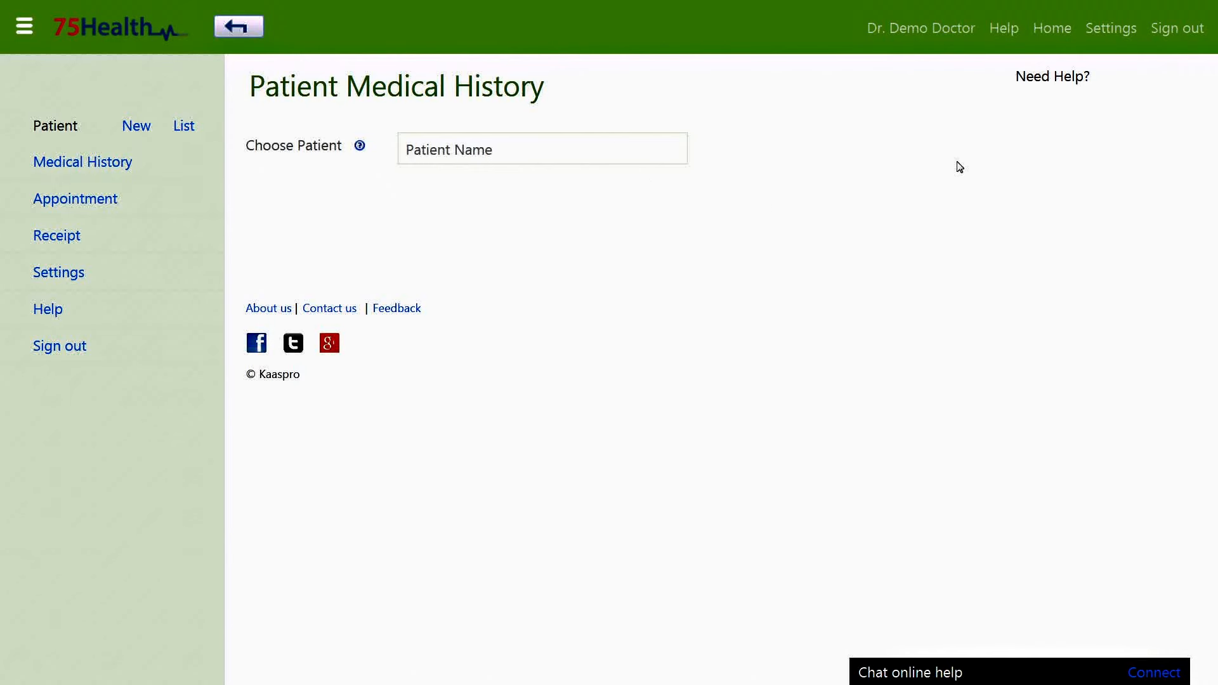
Read and close the Need Help? explanation on viewing patient medical records.
click(1054, 79)
scroll(755, 187, down, 6)
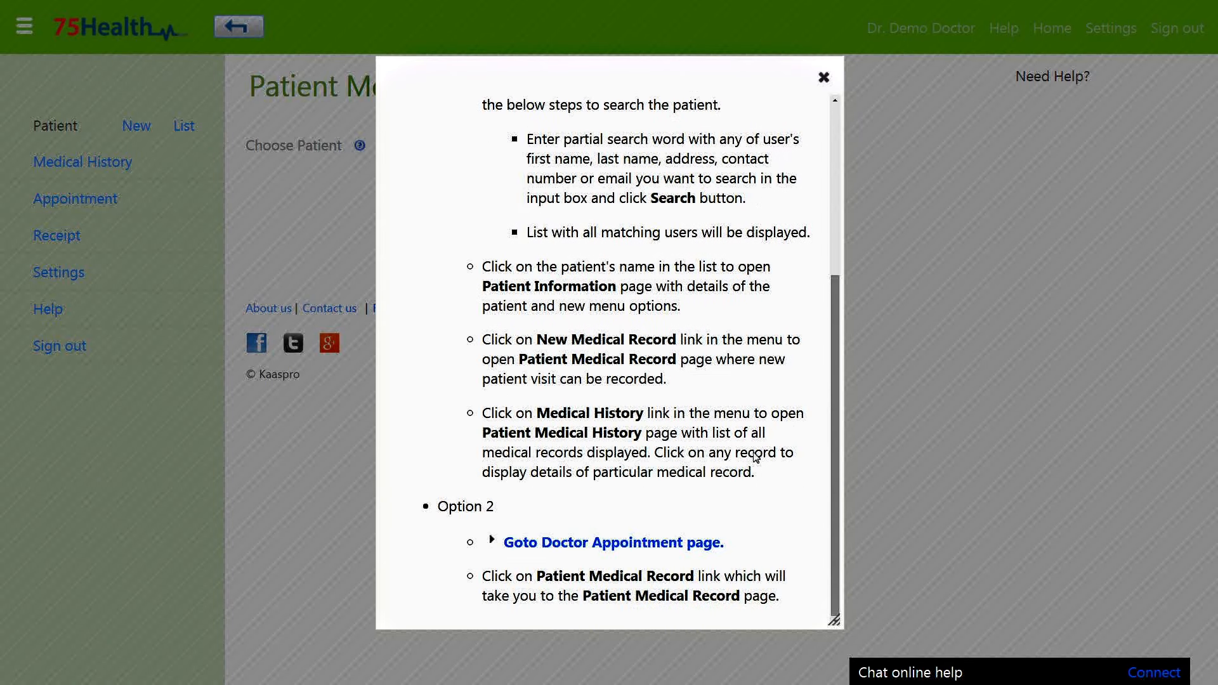
scroll(714, 531, down, 9)
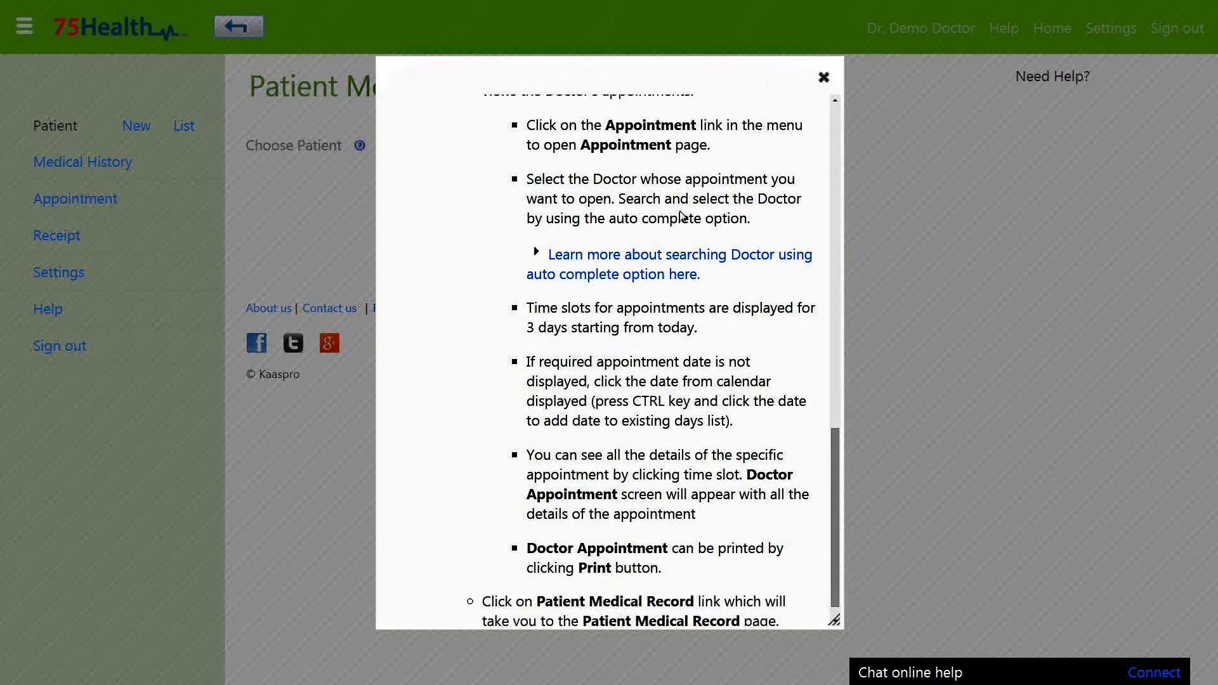
click(823, 76)
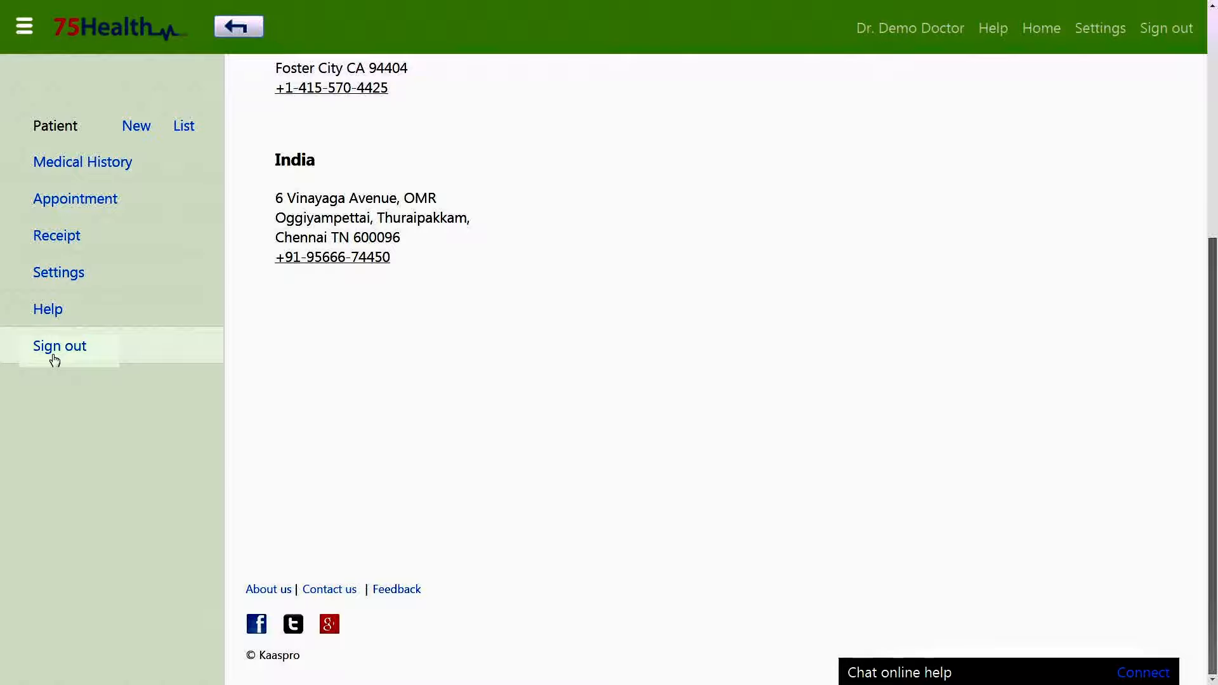
Sign out and go to the Get Forgotten Password page.
click(54, 357)
scroll(1154, 215, down, 1)
scroll(1104, 290, down, 1)
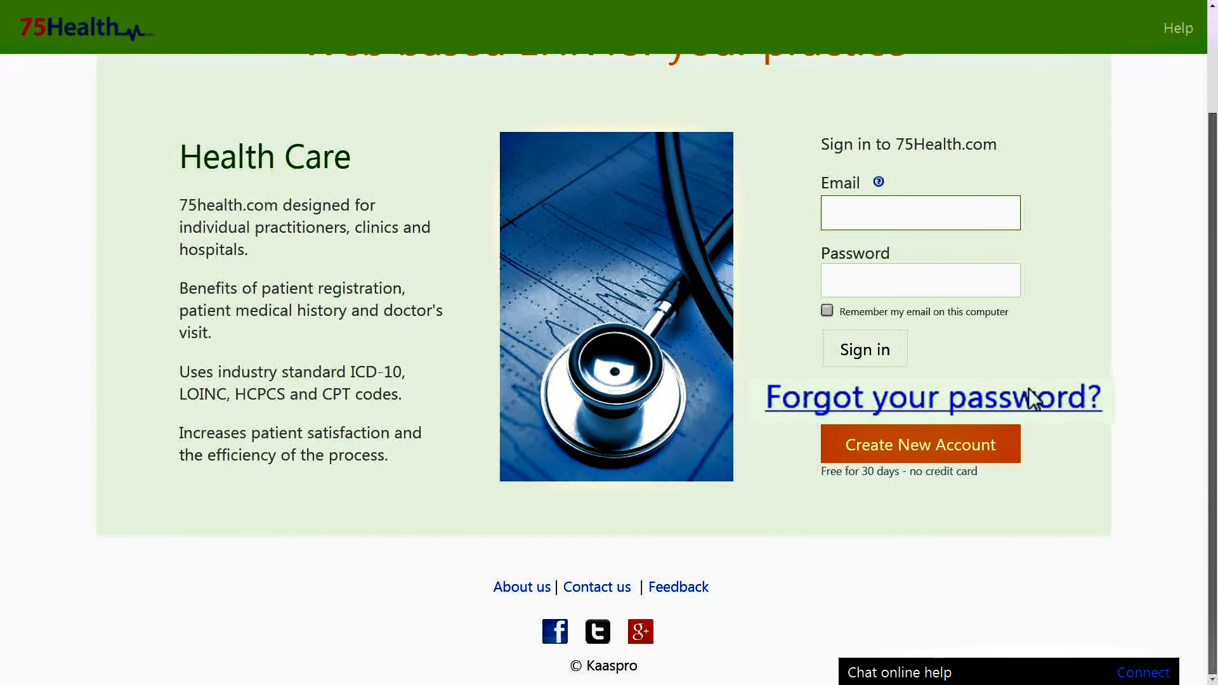
click(951, 398)
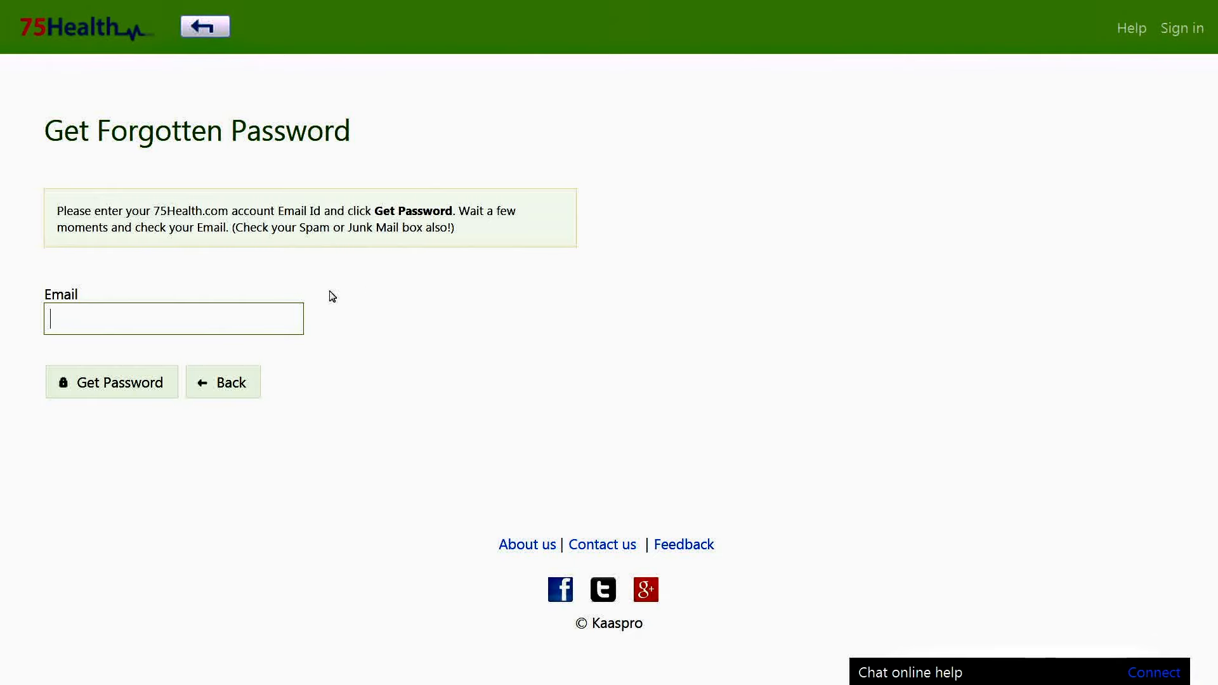